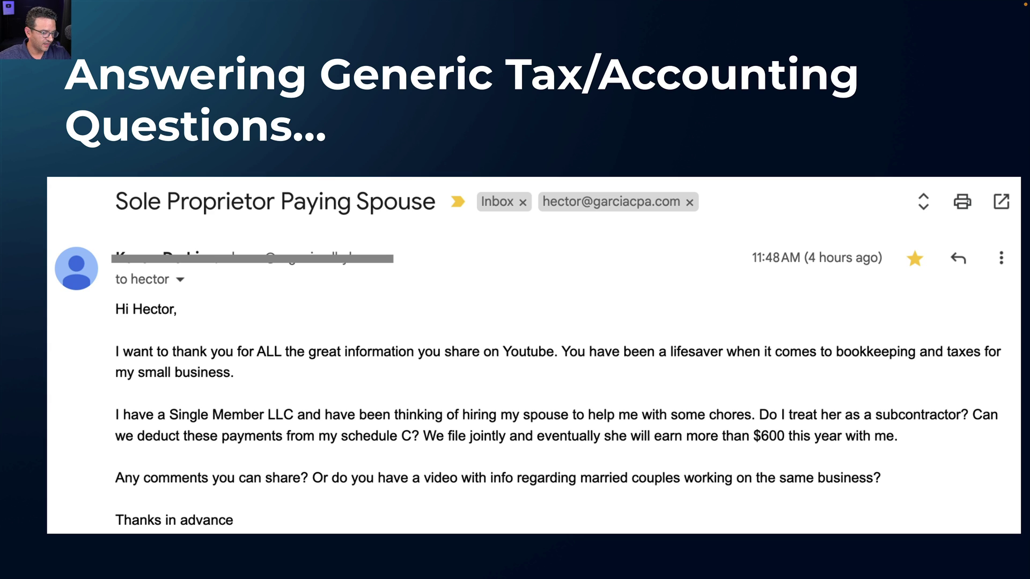
Step: Leave the slide presentation, switch to ChatGPT, and open the saved "Accountant's Tax Advice" conversation
{"action": "key", "text": "Right"}
{"action": "key", "text": "Escape"}
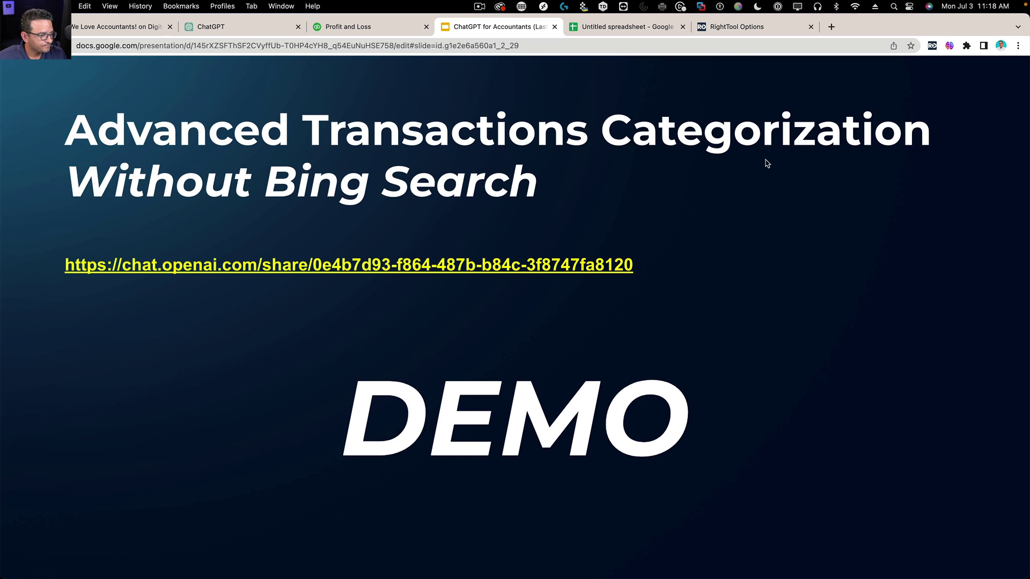
{"action": "left_click", "coordinate": [187, 27]}
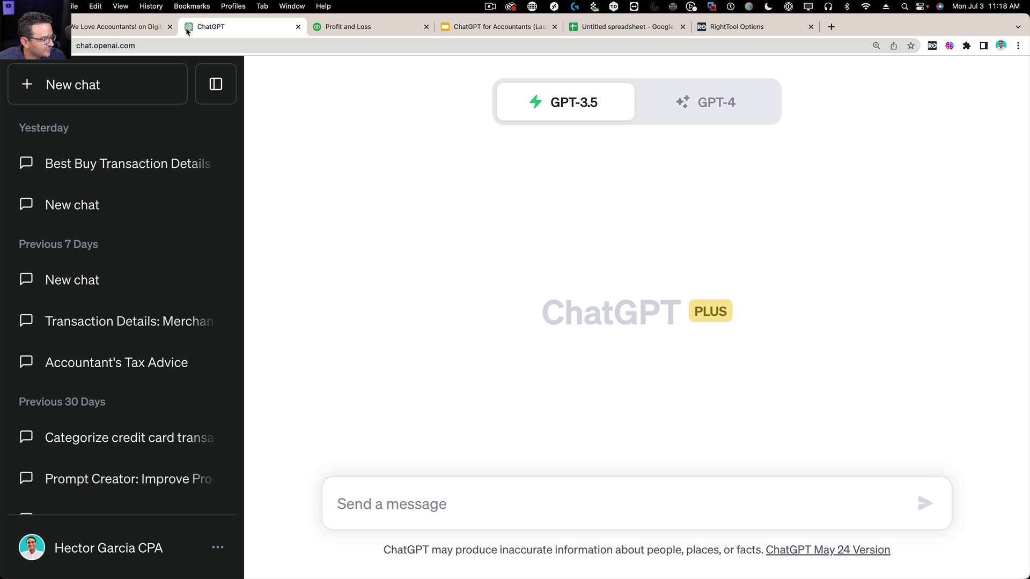
{"action": "scroll", "coordinate": [129, 328], "scroll_direction": "down", "scroll_amount": 1}
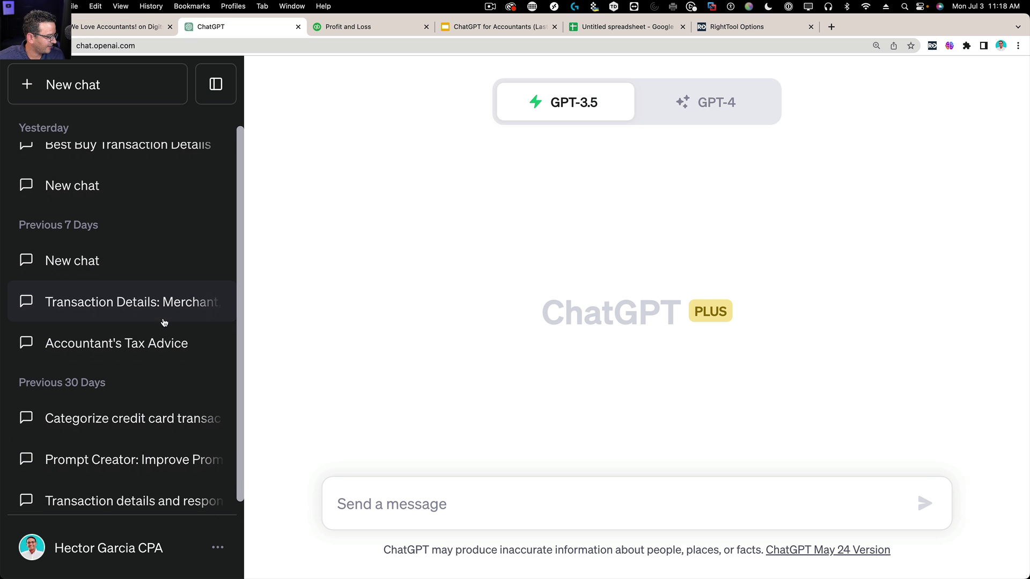
{"action": "left_click", "coordinate": [127, 336]}
Step: Review the start of the conversation, highlighting the opening prompt that asks for help answering a client's question
{"action": "scroll", "coordinate": [677, 300], "scroll_direction": "up", "scroll_amount": 10}
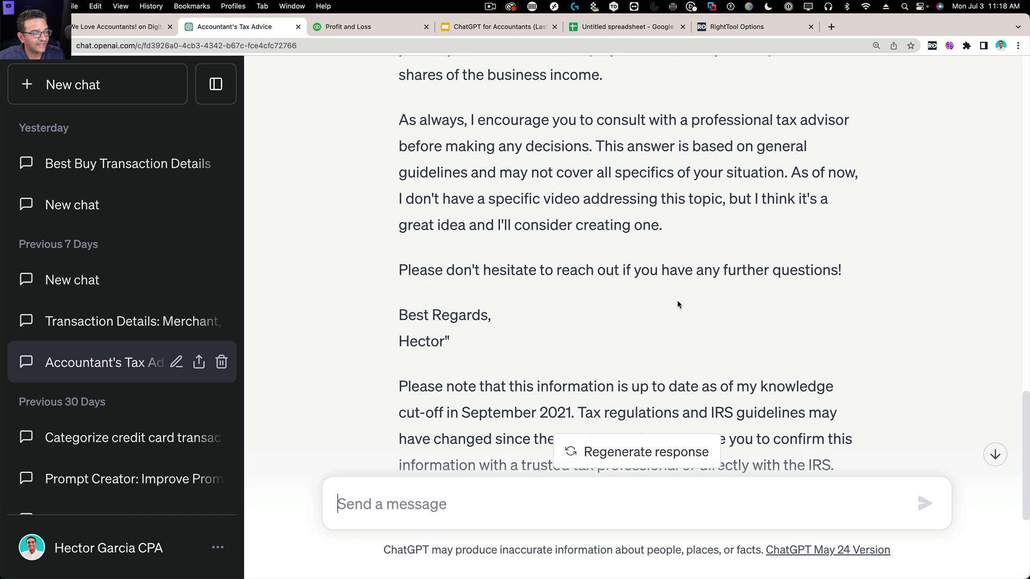
{"action": "scroll", "coordinate": [677, 279], "scroll_direction": "up", "scroll_amount": 10}
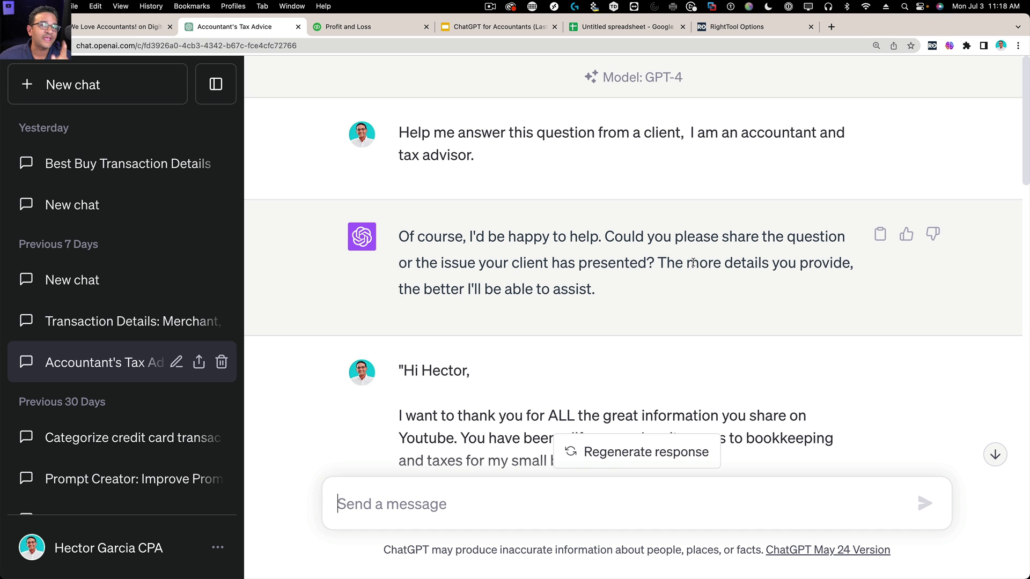
{"action": "scroll", "coordinate": [693, 263], "scroll_direction": "down", "scroll_amount": 4}
{"action": "scroll", "coordinate": [719, 271], "scroll_direction": "up", "scroll_amount": 4}
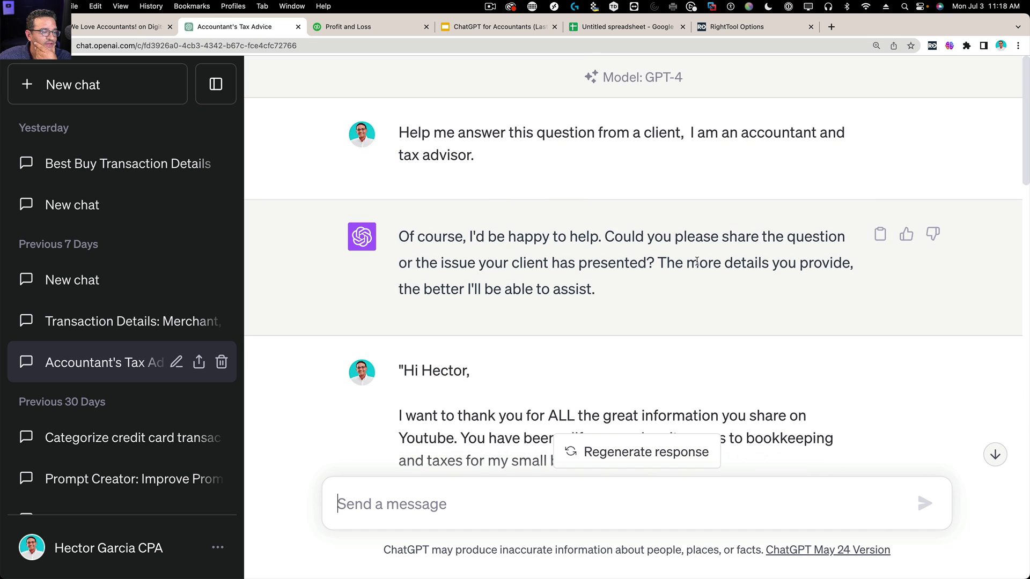
{"action": "scroll", "coordinate": [696, 262], "scroll_direction": "down", "scroll_amount": 5}
{"action": "scroll", "coordinate": [706, 266], "scroll_direction": "up", "scroll_amount": 5}
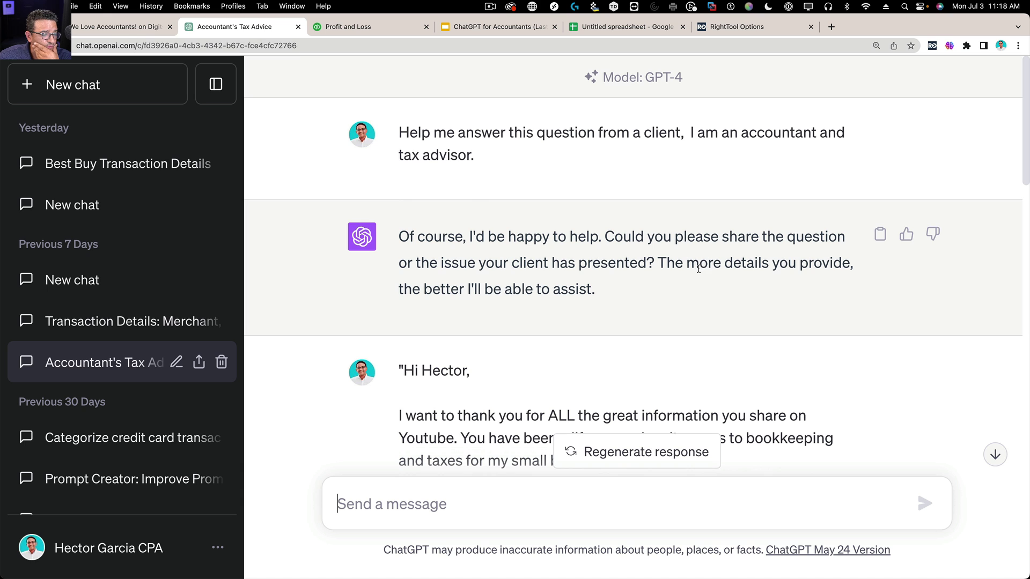
{"action": "scroll", "coordinate": [652, 252], "scroll_direction": "down", "scroll_amount": 7}
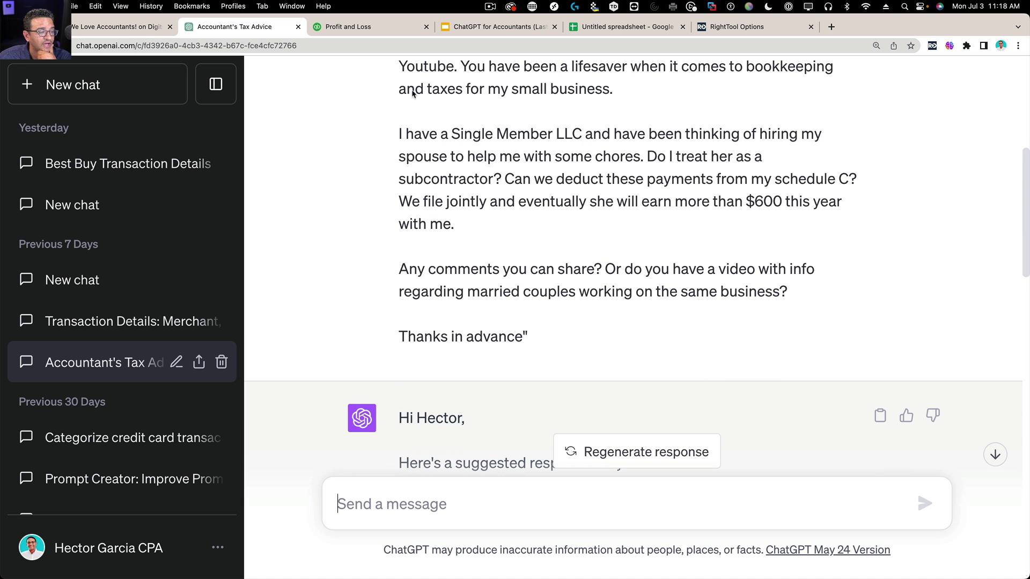
{"action": "scroll", "coordinate": [561, 194], "scroll_direction": "up", "scroll_amount": 2}
{"action": "scroll", "coordinate": [561, 194], "scroll_direction": "up", "scroll_amount": 5}
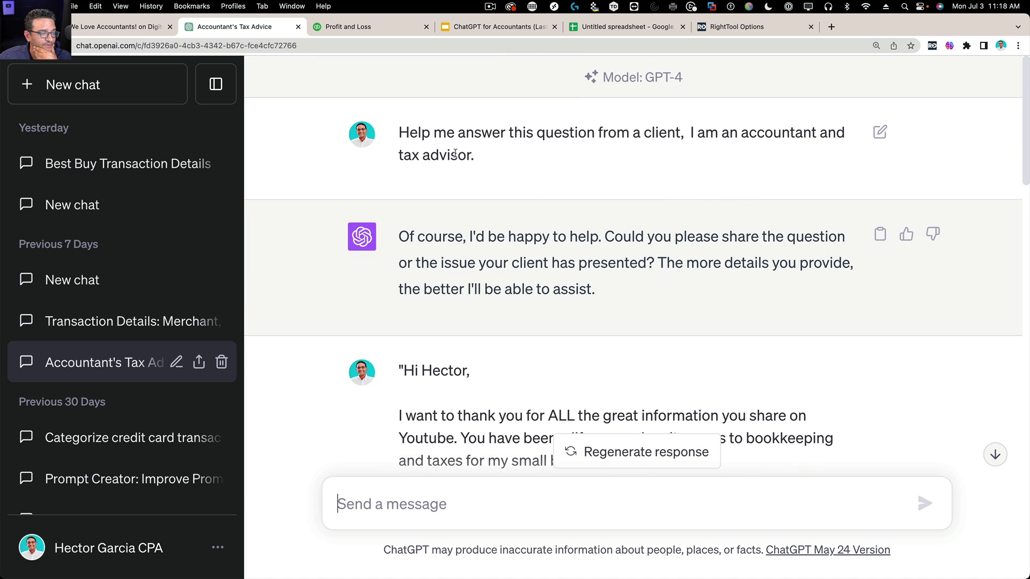
{"action": "left_click_drag", "start_coordinate": [401, 133], "coordinate": [546, 170]}
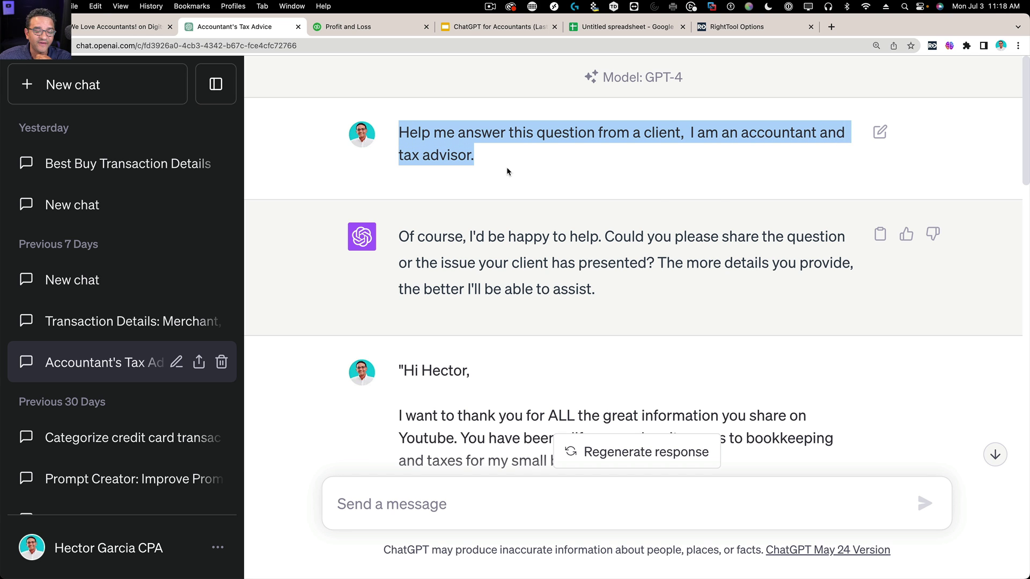
{"action": "left_click", "coordinate": [628, 266]}
Step: Highlight the client's pasted email about hiring a spouse in a Single Member LLC
{"action": "scroll", "coordinate": [629, 267], "scroll_direction": "down", "scroll_amount": 5}
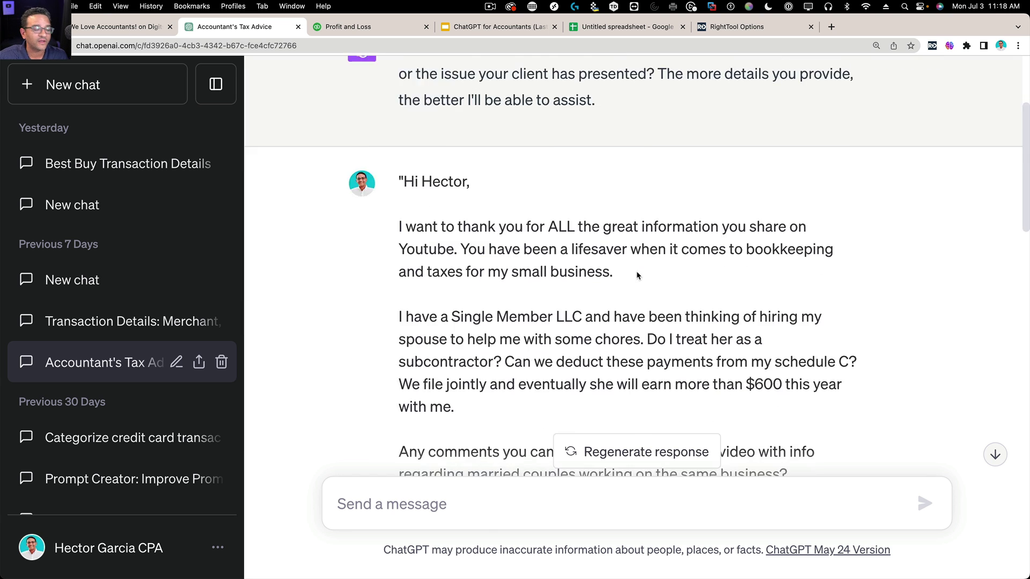
{"action": "left_click_drag", "start_coordinate": [402, 88], "coordinate": [538, 437]}
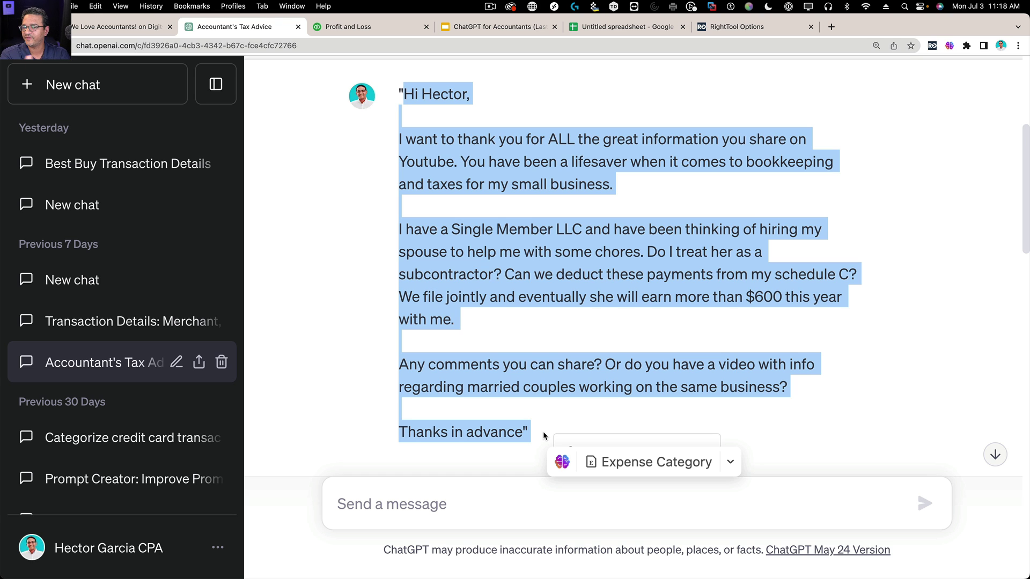
{"action": "left_click", "coordinate": [538, 421]}
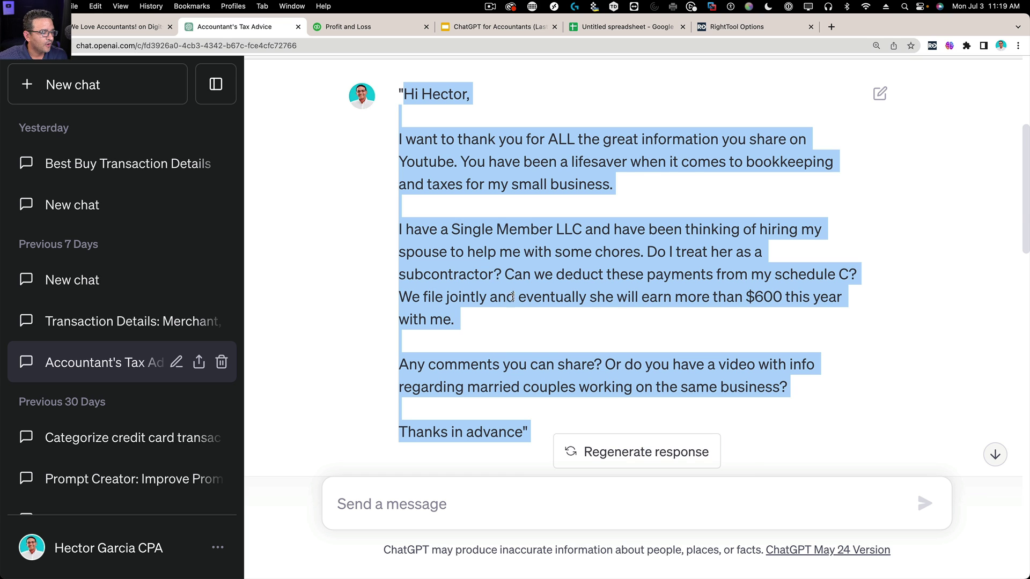
Step: Read through the suggested client response, highlighting the IRS treatment of spouses, down to the closing state tax law note
{"action": "scroll", "coordinate": [552, 349], "scroll_direction": "down", "scroll_amount": 10}
{"action": "scroll", "coordinate": [569, 299], "scroll_direction": "down", "scroll_amount": 3}
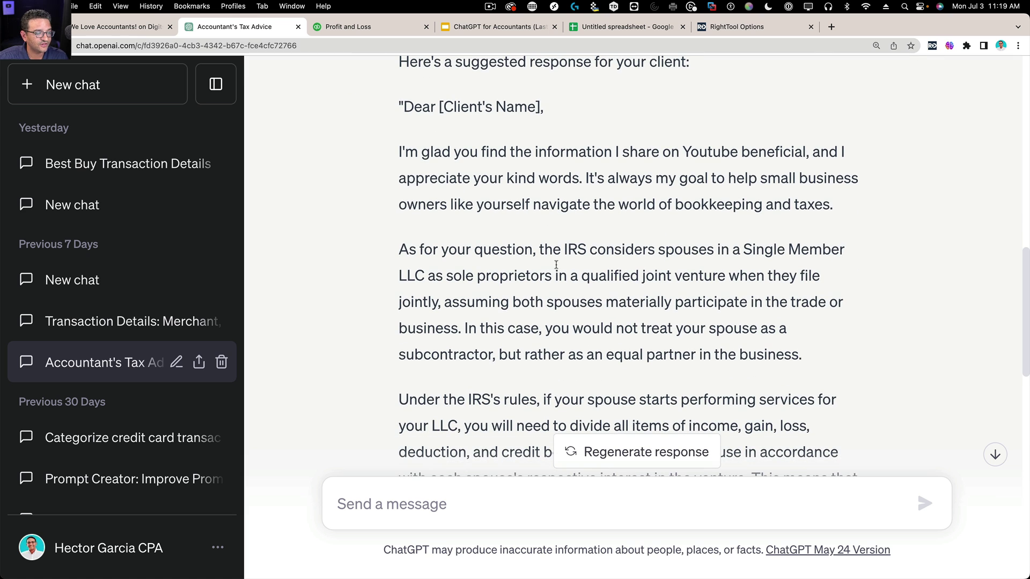
{"action": "scroll", "coordinate": [558, 246], "scroll_direction": "down", "scroll_amount": 3}
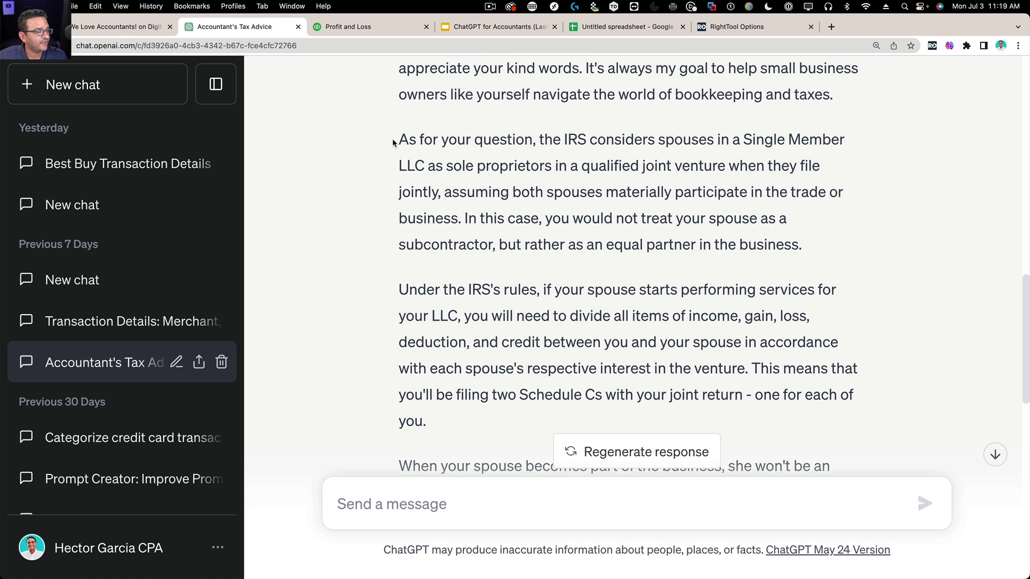
{"action": "left_click_drag", "start_coordinate": [393, 140], "coordinate": [692, 167]}
{"action": "left_click_drag", "start_coordinate": [590, 167], "coordinate": [841, 312]}
{"action": "scroll", "coordinate": [745, 269], "scroll_direction": "down", "scroll_amount": 5}
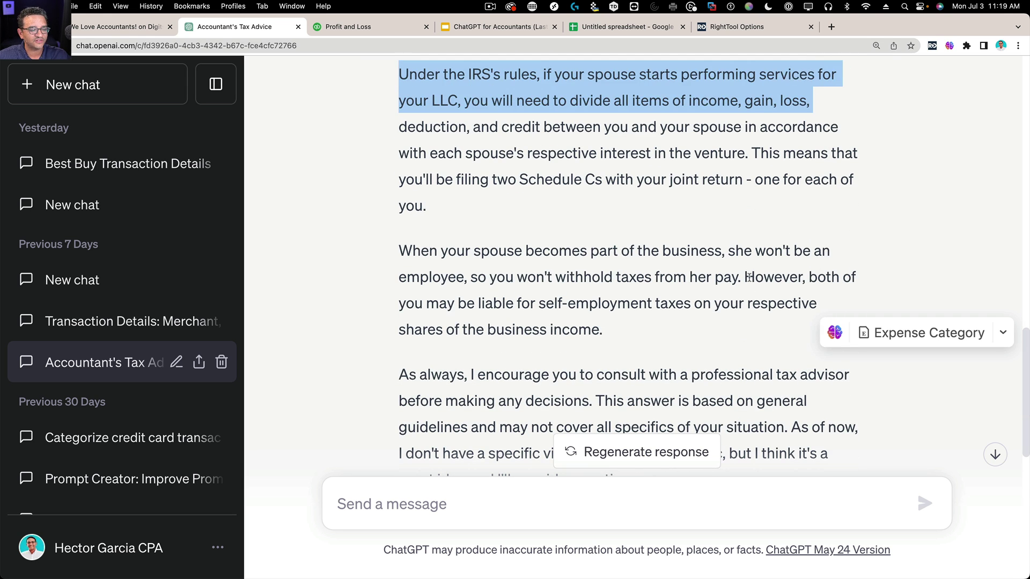
{"action": "left_click", "coordinate": [744, 268]}
{"action": "scroll", "coordinate": [745, 269], "scroll_direction": "down", "scroll_amount": 3}
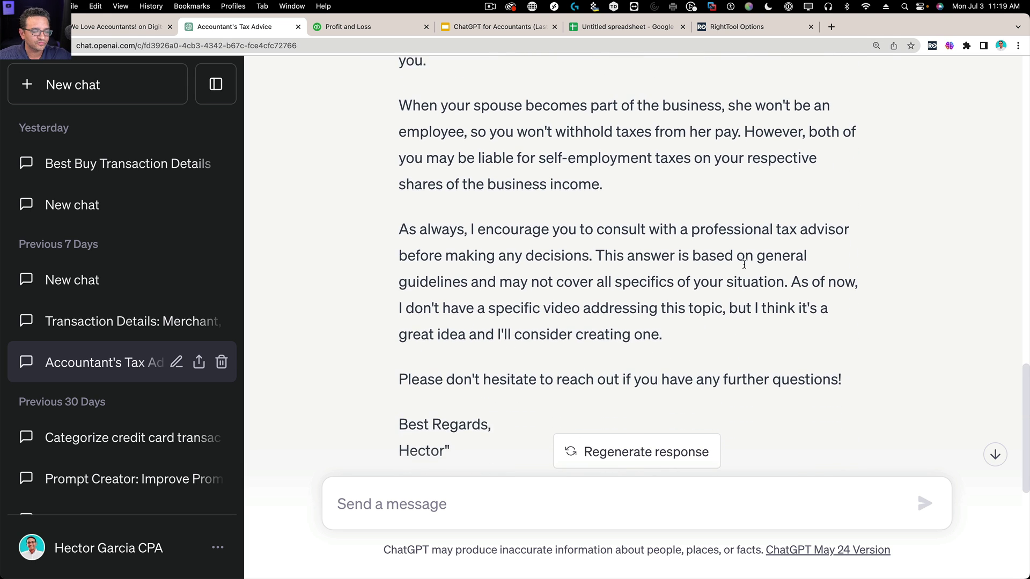
{"action": "scroll", "coordinate": [695, 227], "scroll_direction": "up", "scroll_amount": 2}
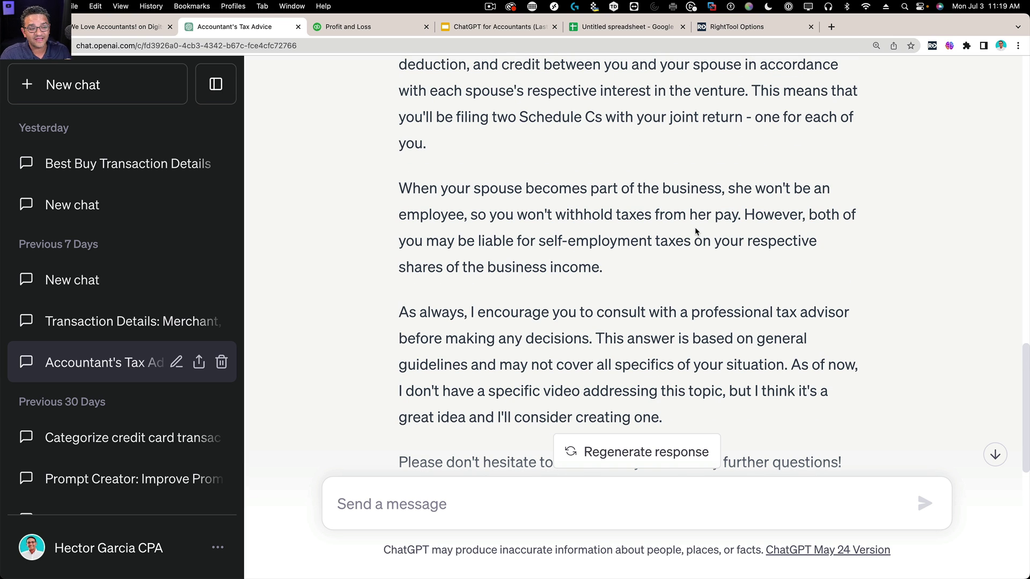
{"action": "scroll", "coordinate": [697, 230], "scroll_direction": "down", "scroll_amount": 6}
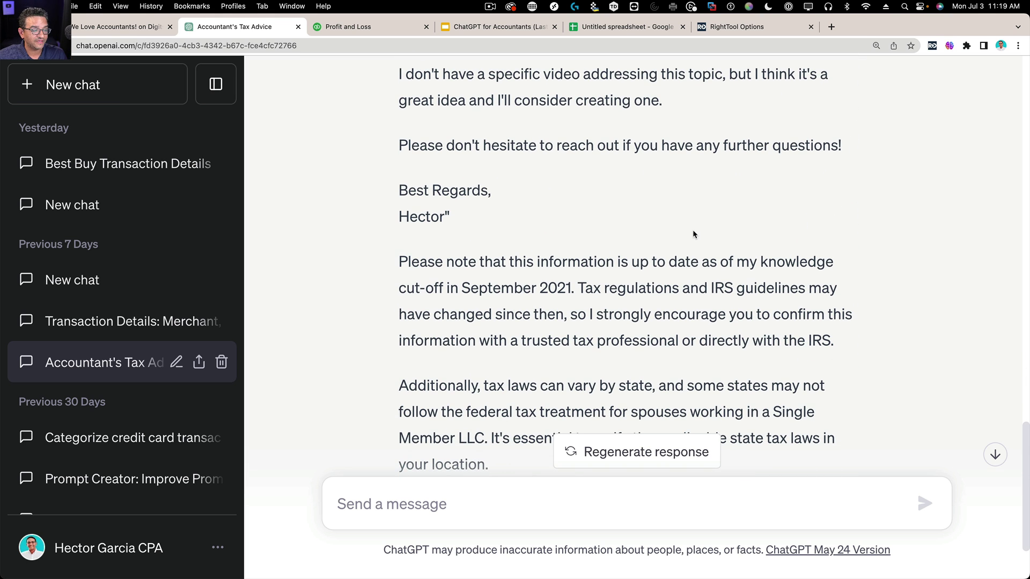
{"action": "scroll", "coordinate": [690, 236], "scroll_direction": "down", "scroll_amount": 2}
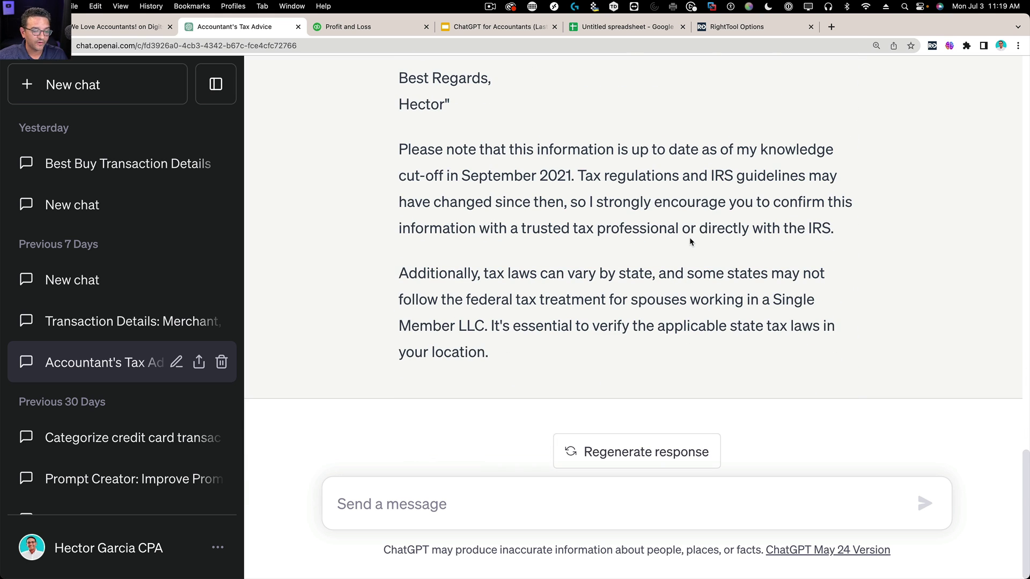
Step: Send the follow-up prompt "Make this answer into bullet points" in the same conversation
{"action": "left_click", "coordinate": [394, 503]}
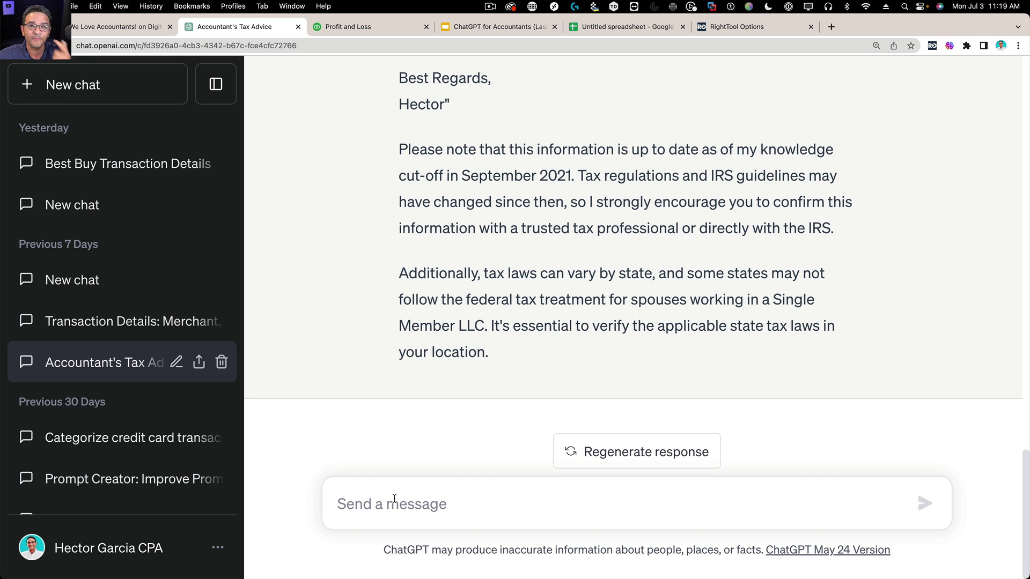
{"action": "scroll", "coordinate": [453, 374], "scroll_direction": "up", "scroll_amount": 7}
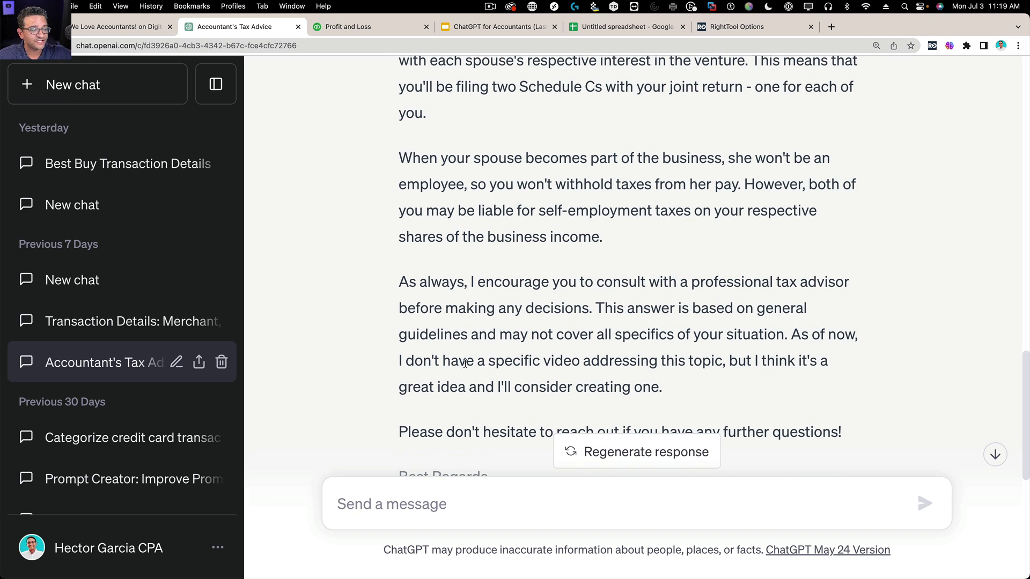
{"action": "scroll", "coordinate": [498, 348], "scroll_direction": "down", "scroll_amount": 7}
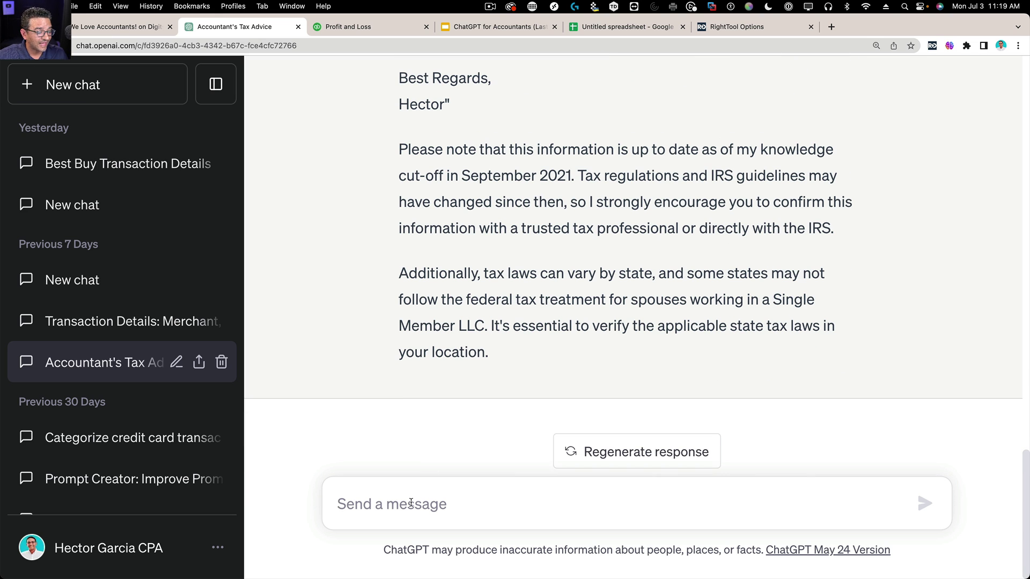
{"action": "type", "text": "M"}
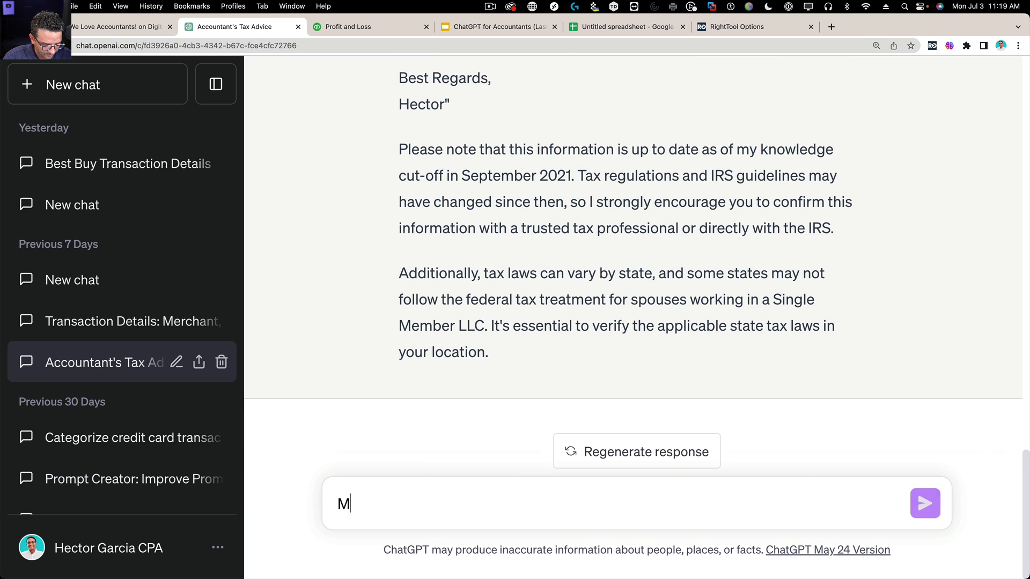
{"action": "type", "text": "ake this answer in"}
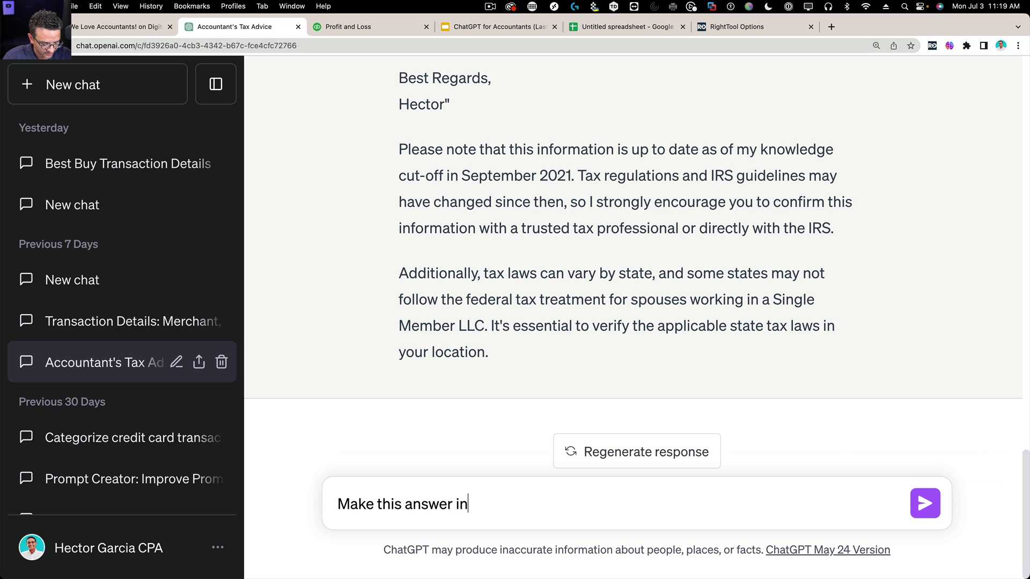
{"action": "type", "text": "to bull"}
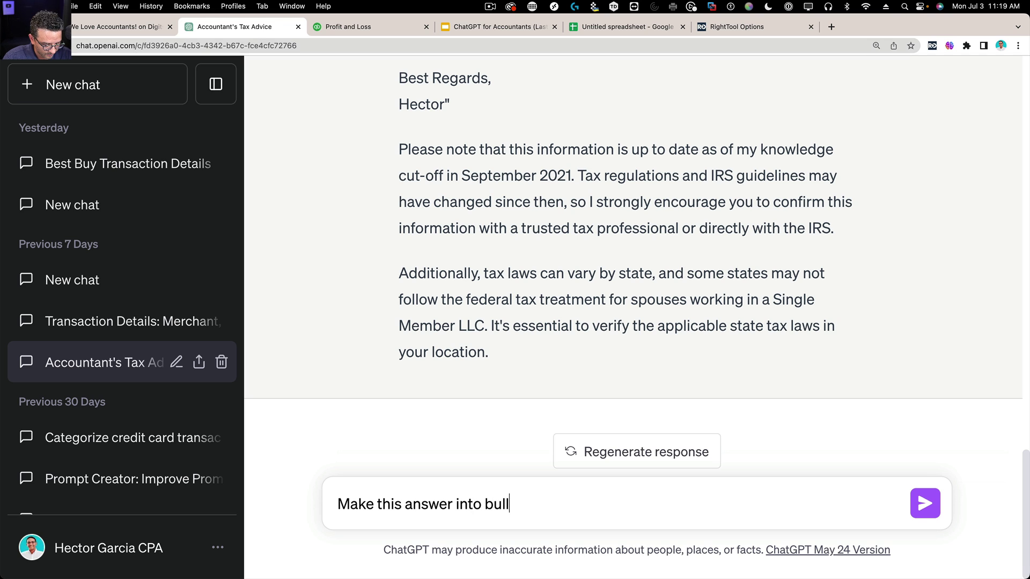
{"action": "type", "text": "et points"}
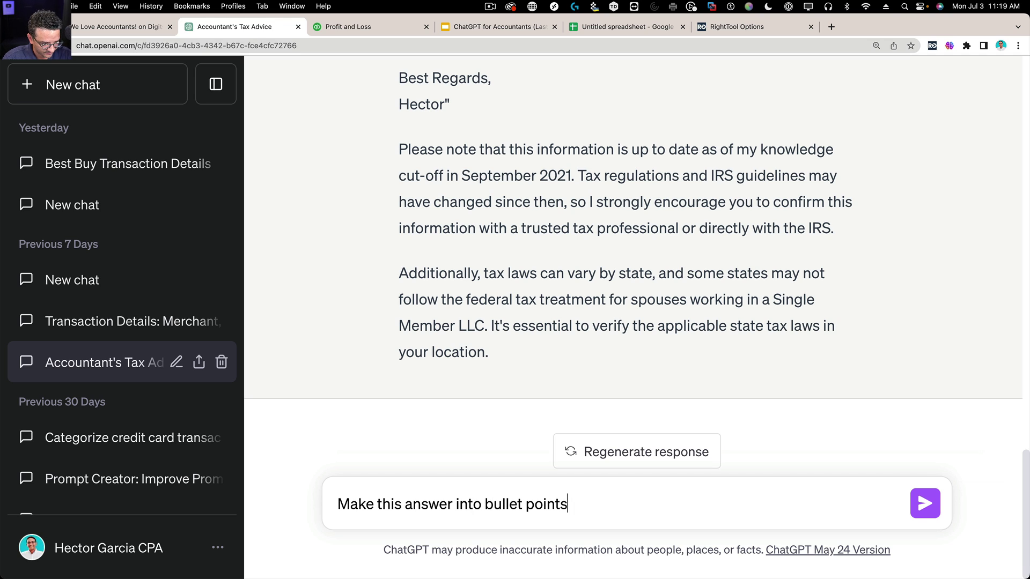
{"action": "key", "text": "Return"}
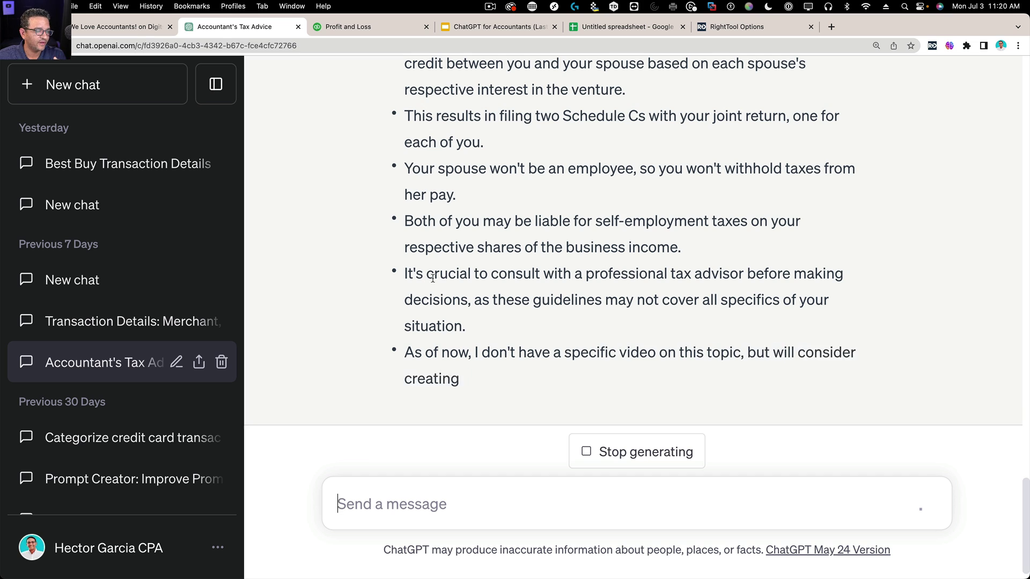
Step: Examine the bulleted answer, highlighting the point about consulting a professional tax advisor, through to its closing paragraph
{"action": "left_click_drag", "start_coordinate": [411, 217], "coordinate": [515, 229]}
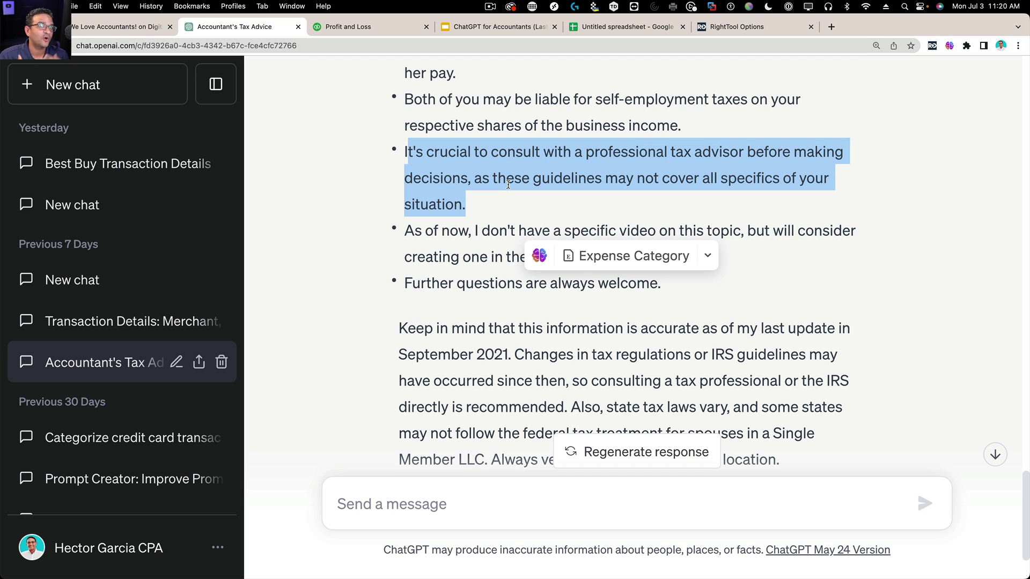
{"action": "left_click", "coordinate": [509, 185]}
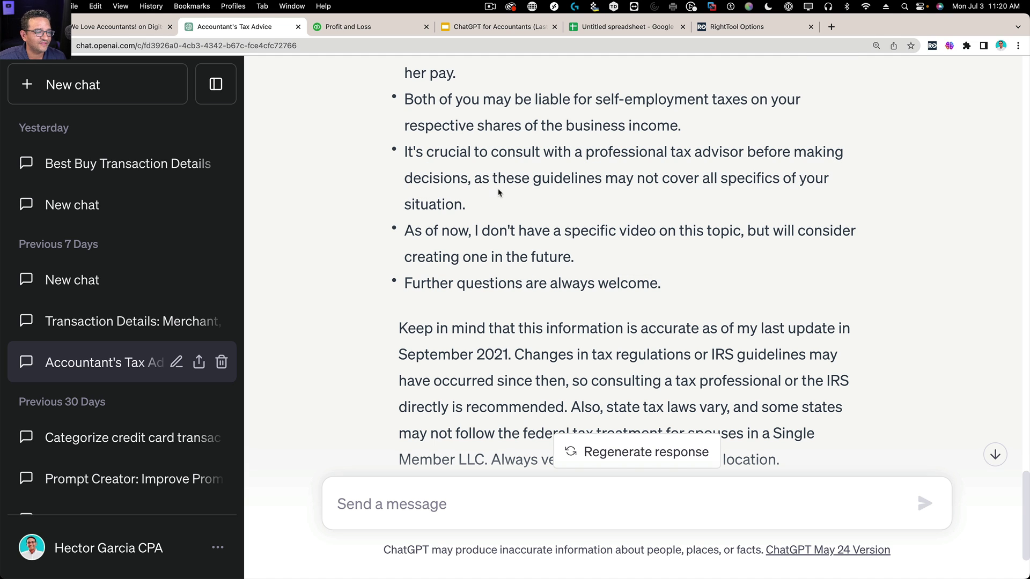
{"action": "left_click_drag", "start_coordinate": [466, 205], "coordinate": [402, 150]}
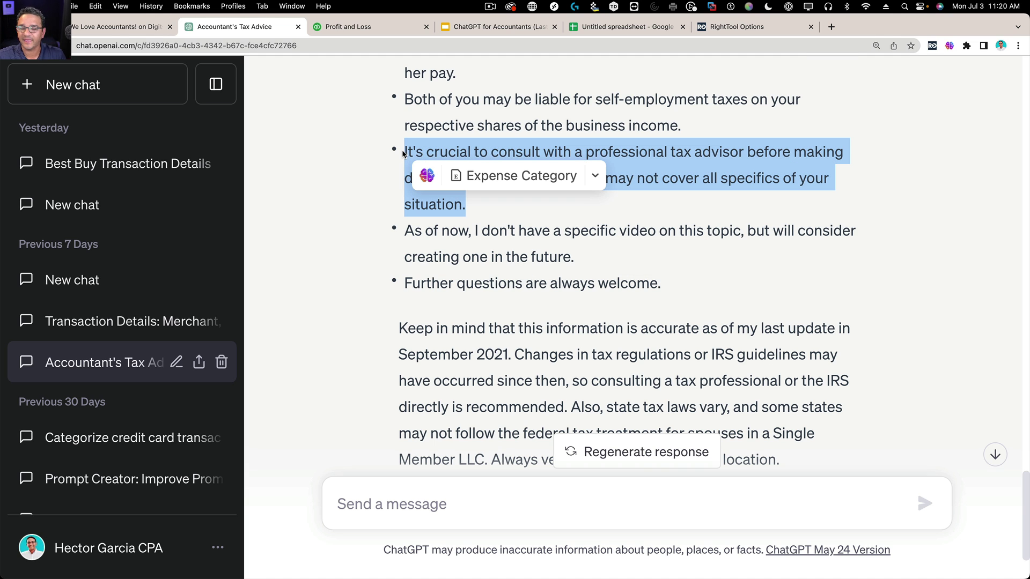
{"action": "left_click", "coordinate": [595, 176]}
{"action": "left_click", "coordinate": [628, 202]}
{"action": "scroll", "coordinate": [628, 202], "scroll_direction": "down", "scroll_amount": 1}
{"action": "scroll", "coordinate": [594, 189], "scroll_direction": "down", "scroll_amount": 2}
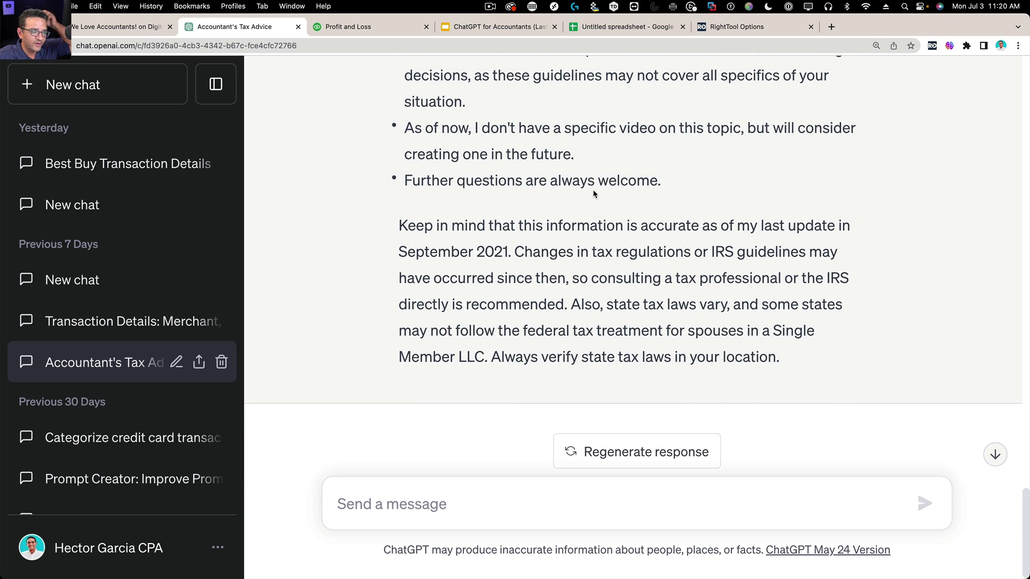
Step: Return to the client's original email near the beginning of the conversation to review it again
{"action": "scroll", "coordinate": [592, 187], "scroll_direction": "up", "scroll_amount": 10}
{"action": "scroll", "coordinate": [594, 182], "scroll_direction": "up", "scroll_amount": 20}
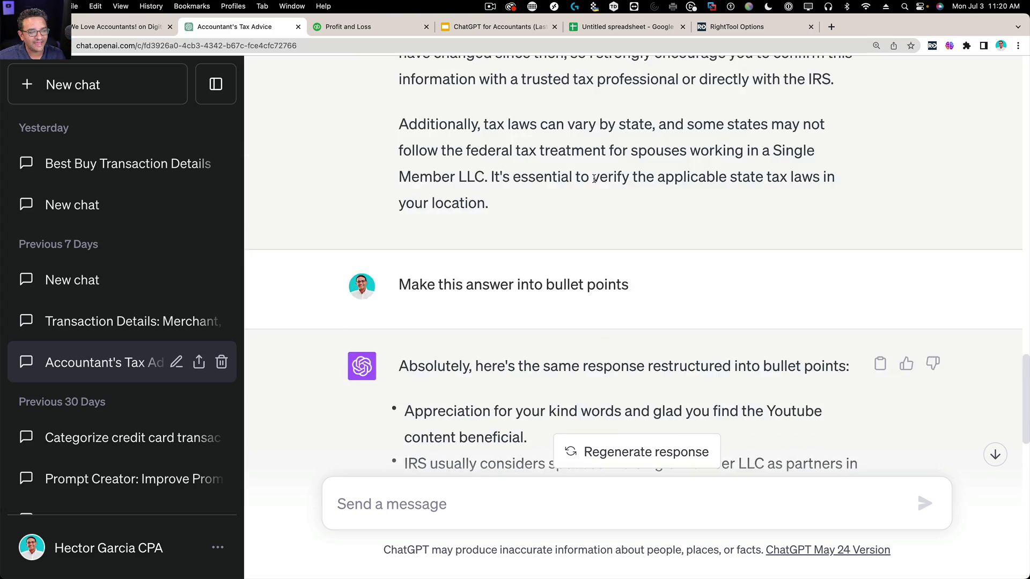
{"action": "scroll", "coordinate": [595, 176], "scroll_direction": "up", "scroll_amount": 15}
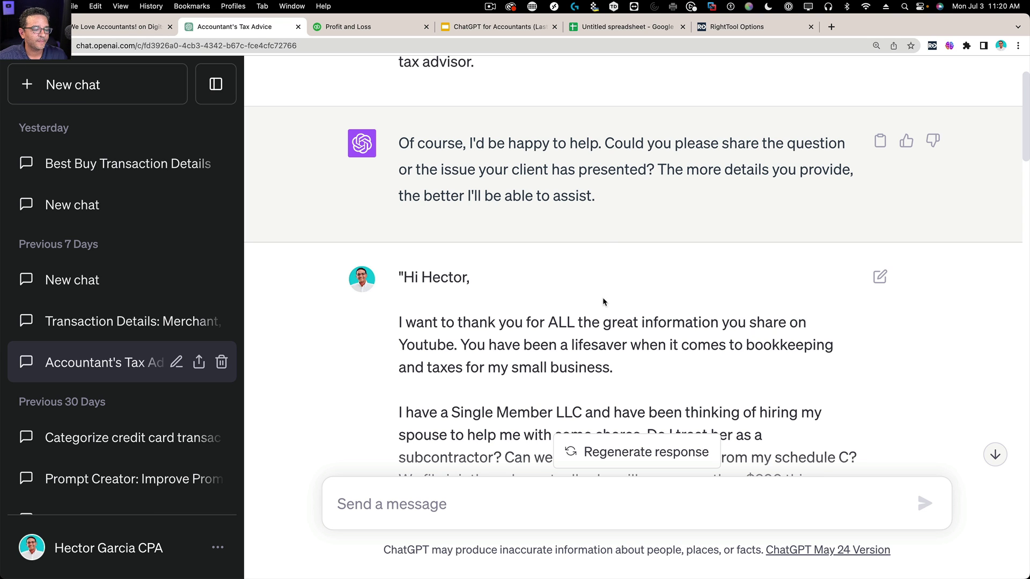
{"action": "scroll", "coordinate": [603, 297], "scroll_direction": "down", "scroll_amount": 1}
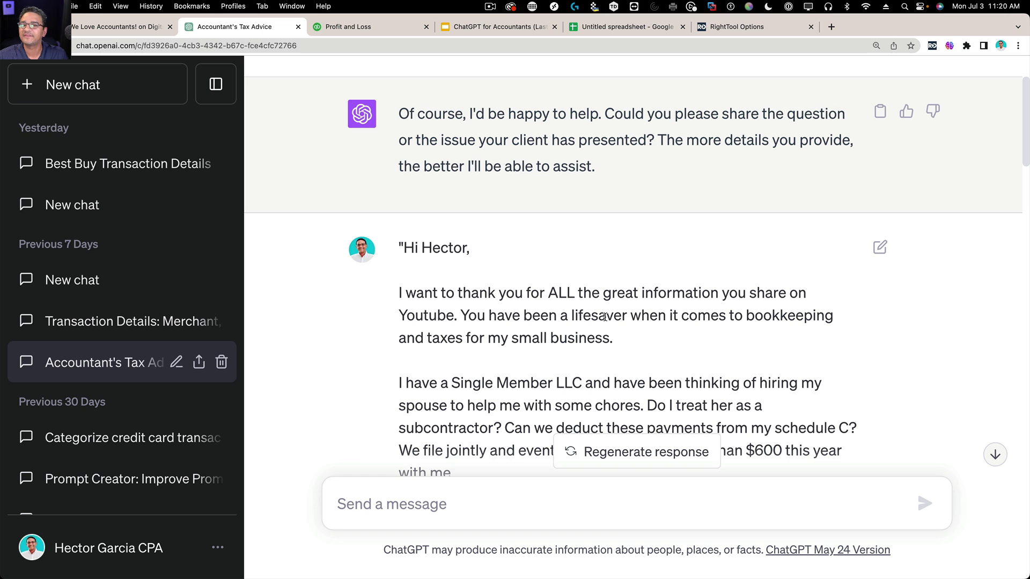
Step: Reread the client's email about hiring a spouse and the drafted reply's paragraphs on IRS treatment and dividing income
{"action": "scroll", "coordinate": [592, 338], "scroll_direction": "down", "scroll_amount": 1}
{"action": "scroll", "coordinate": [616, 348], "scroll_direction": "down", "scroll_amount": 3}
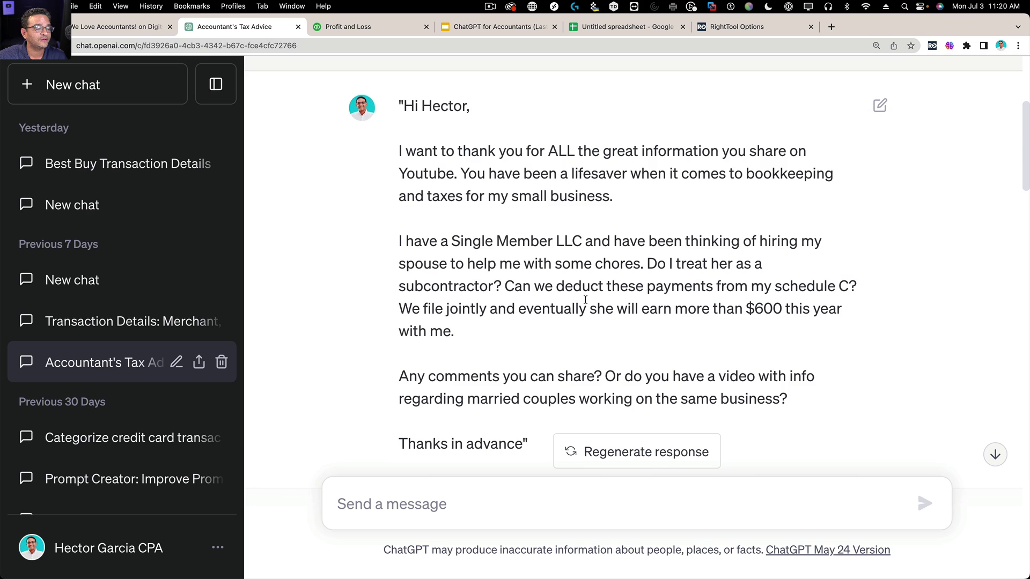
{"action": "scroll", "coordinate": [587, 298], "scroll_direction": "down", "scroll_amount": 8}
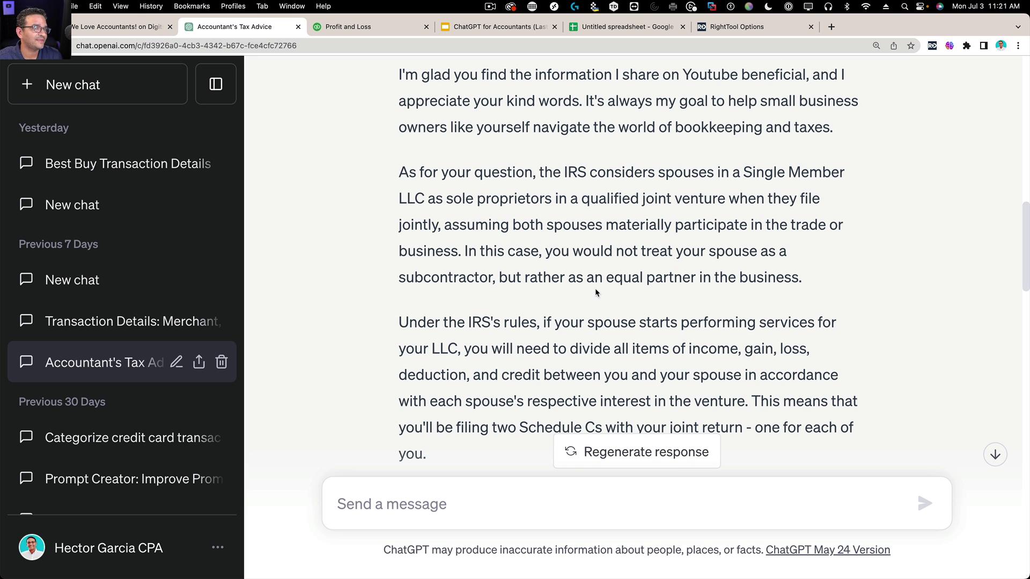
{"action": "scroll", "coordinate": [585, 305], "scroll_direction": "down", "scroll_amount": 5}
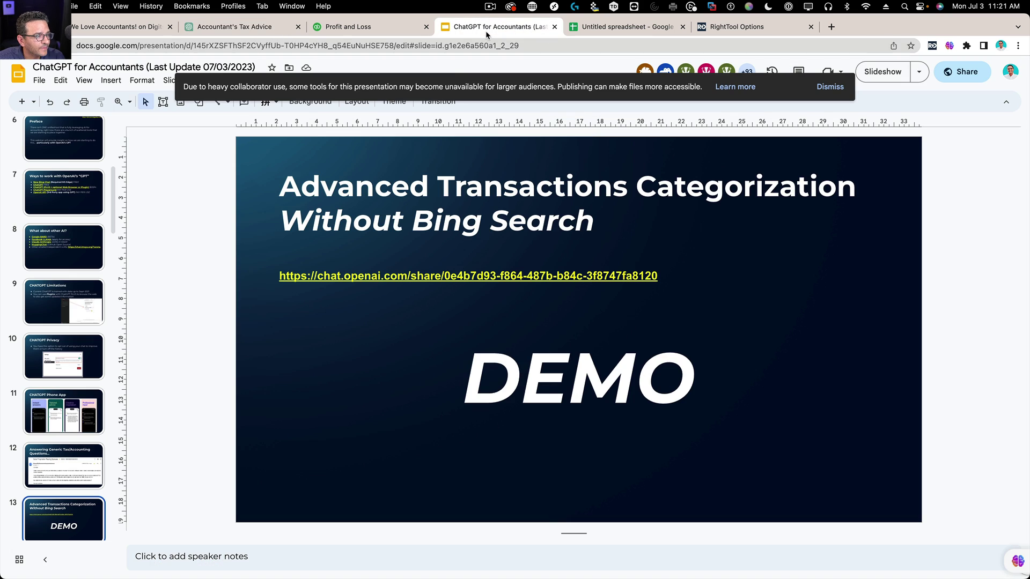
Step: Switch to the Google Slides deck, present it briefly, and exit on the "Answering Generic Tax/Accounting Questions" slide
{"action": "left_click", "coordinate": [485, 28]}
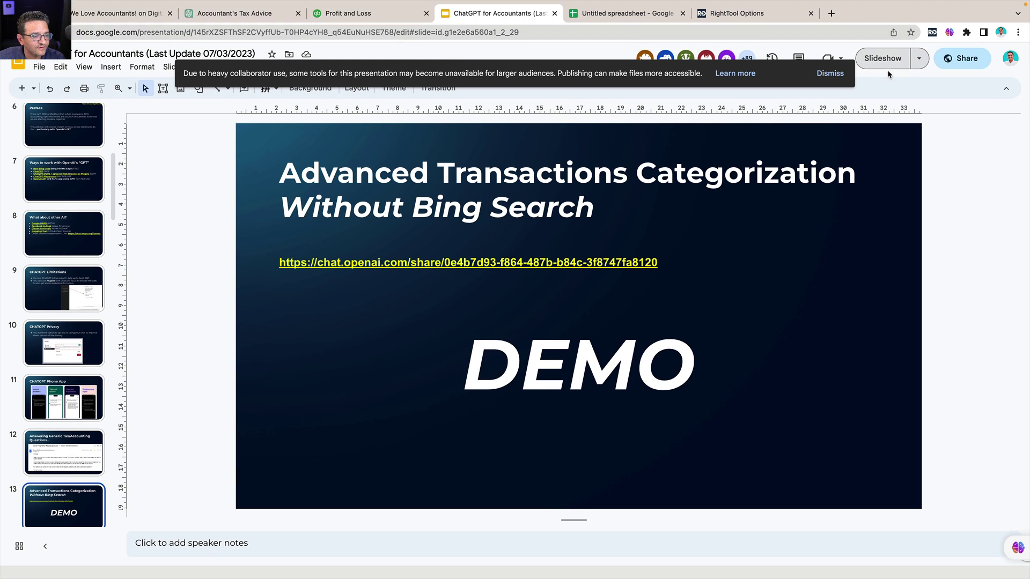
{"action": "left_click", "coordinate": [887, 71]}
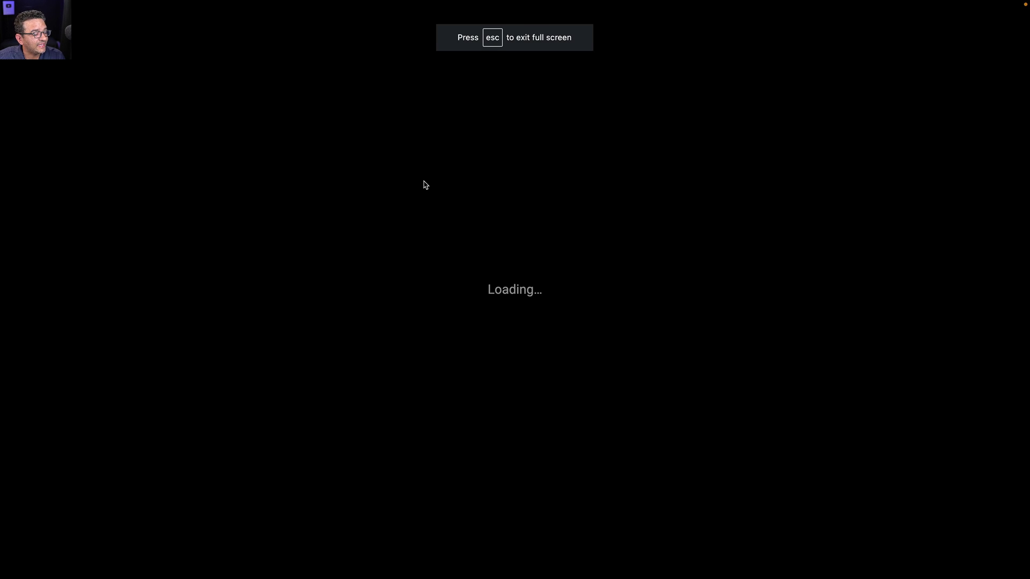
{"action": "key", "text": "Left"}
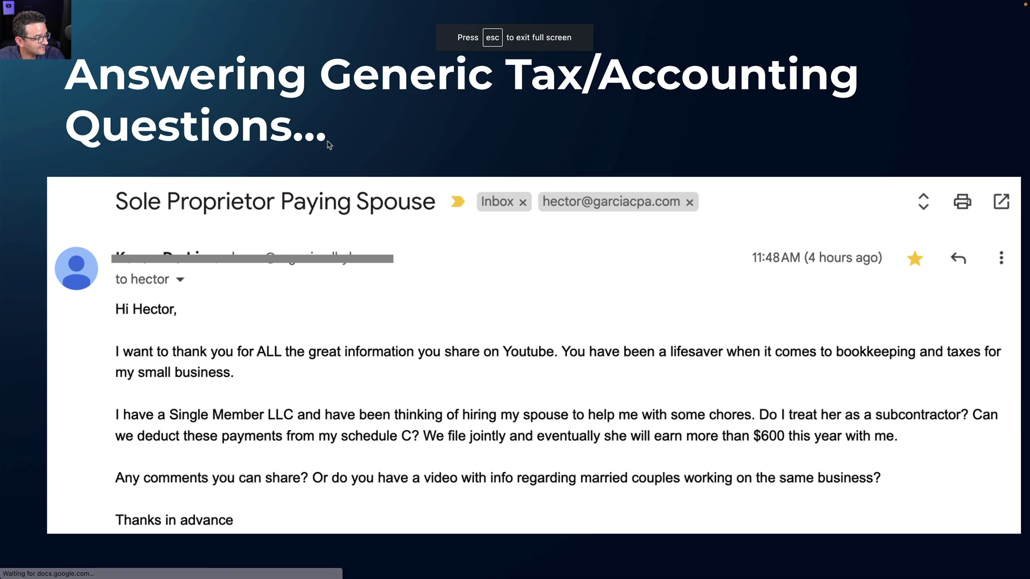
{"action": "key", "text": "Right"}
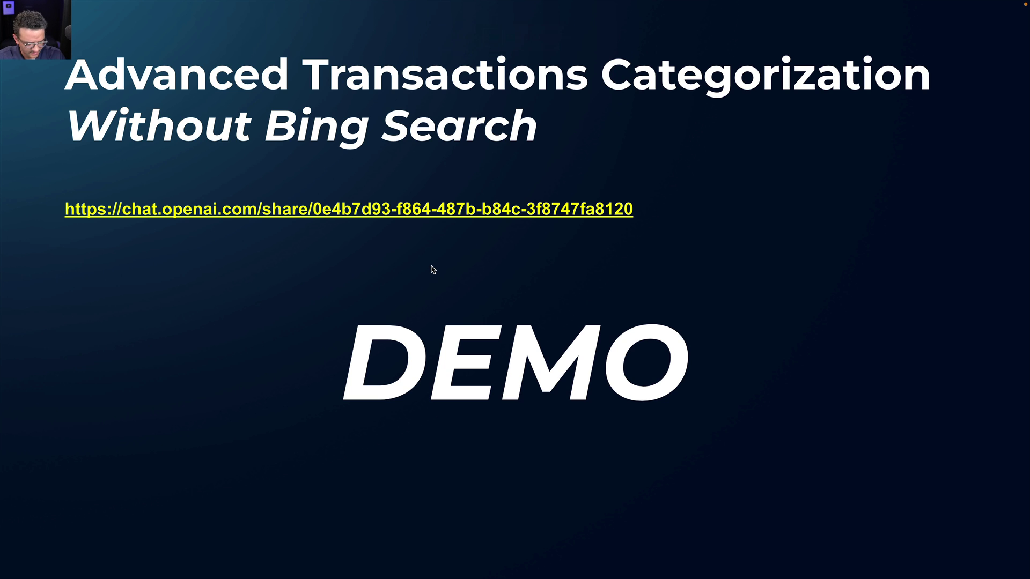
{"action": "key", "text": "Left"}
{"action": "key", "text": "Escape"}
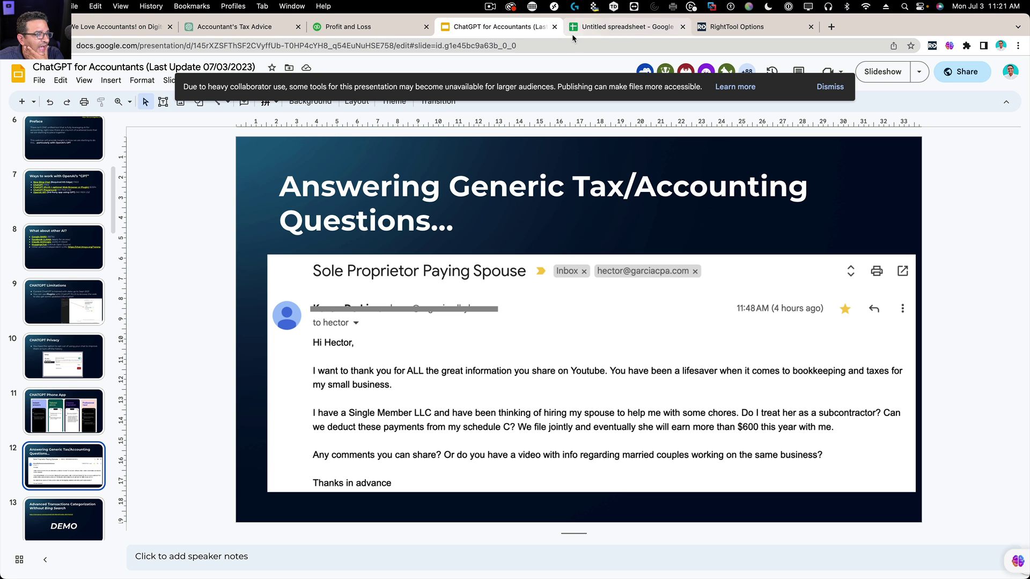
Step: Switch back to ChatGPT and copy the share link of the "Accountant's Tax Advice" conversation
{"action": "left_click", "coordinate": [220, 28]}
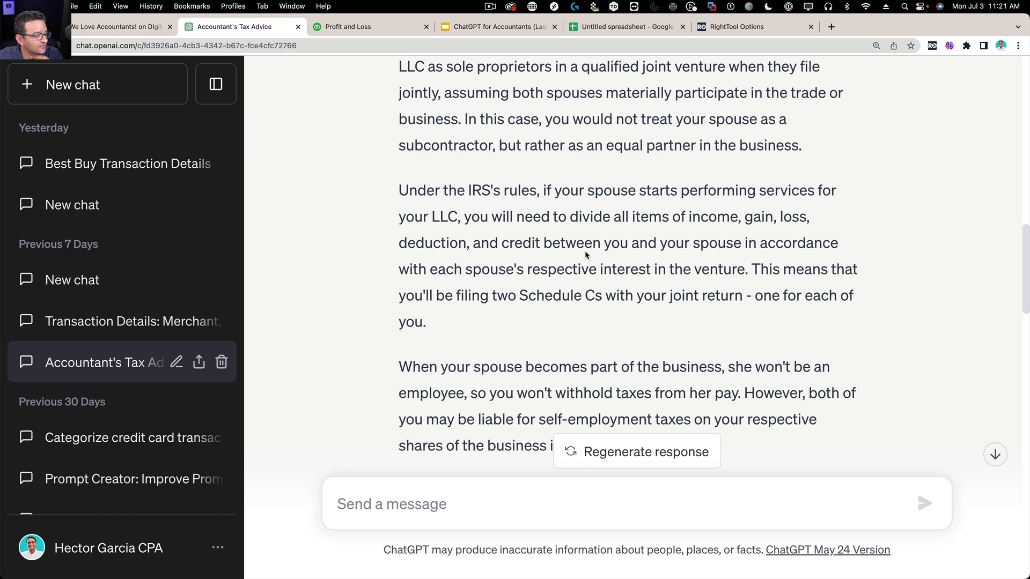
{"action": "left_click", "coordinate": [198, 364]}
{"action": "scroll", "coordinate": [592, 209], "scroll_direction": "down", "scroll_amount": 3}
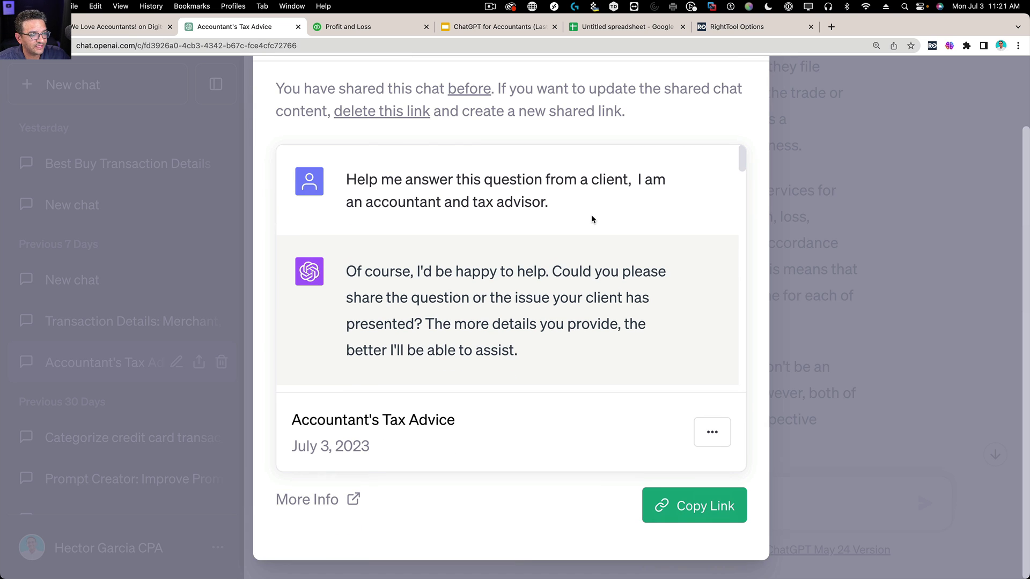
{"action": "key", "text": "super+minus"}
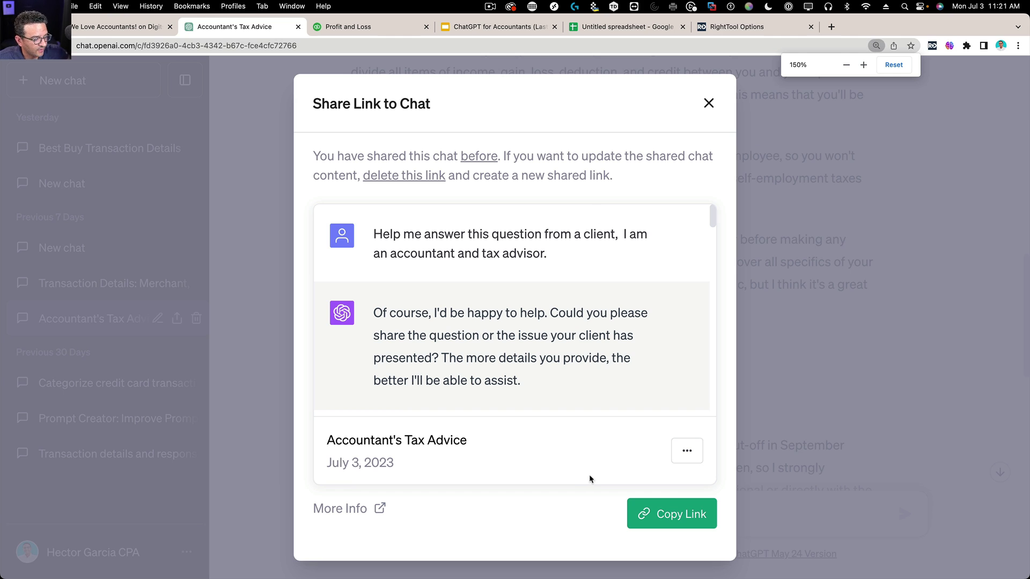
{"action": "left_click", "coordinate": [668, 514]}
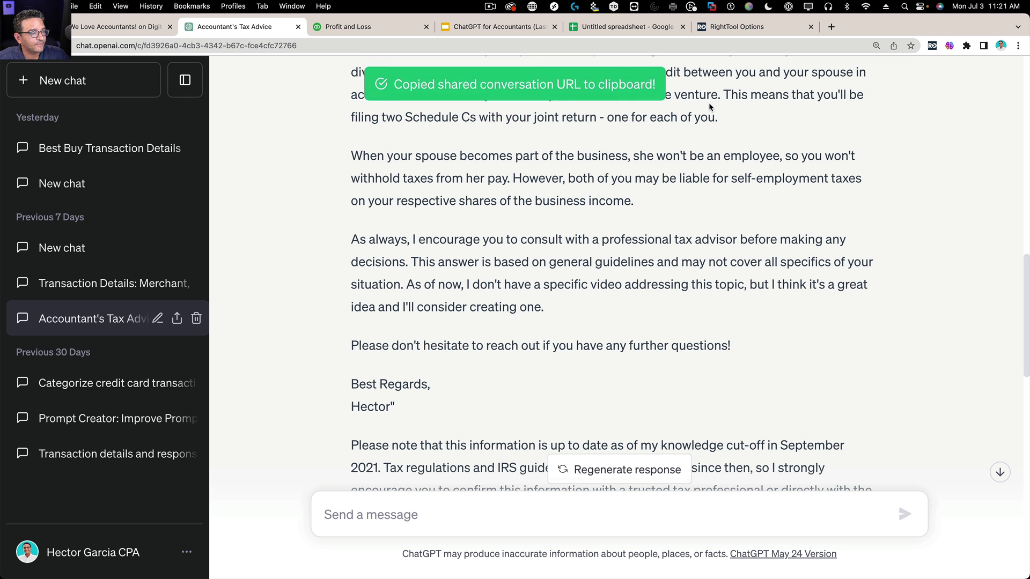
Step: In the Google Slides deck, paste the shared chat link between the tax questions slide's title and the email image, and colour it yellow
{"action": "left_click", "coordinate": [477, 28]}
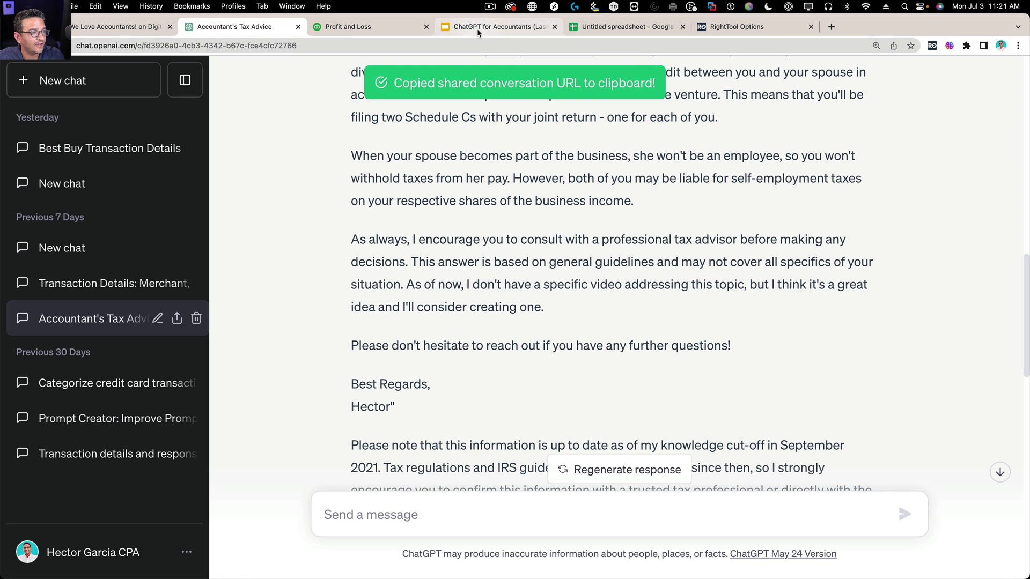
{"action": "left_click", "coordinate": [516, 259]}
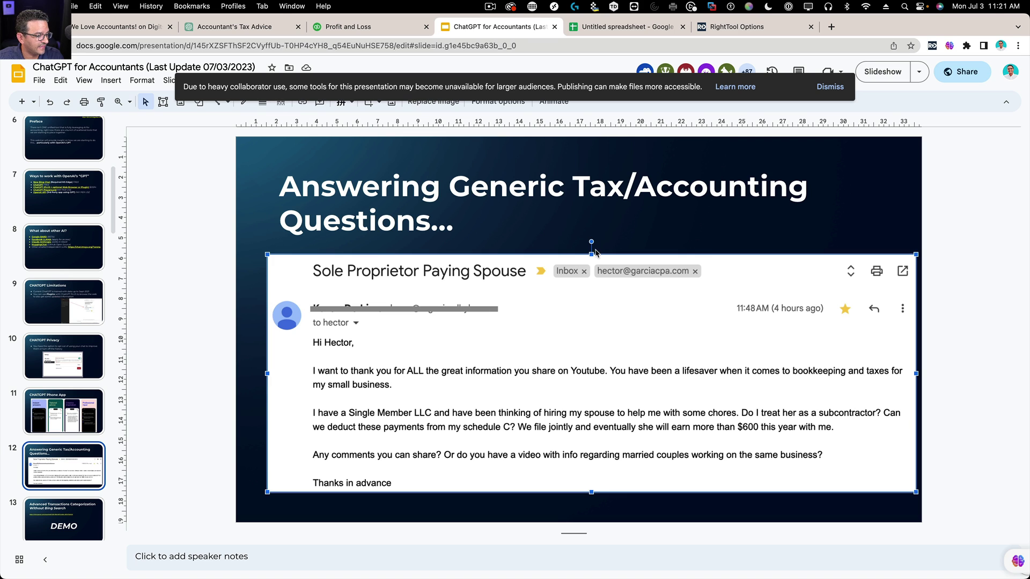
{"action": "key", "text": "super+v"}
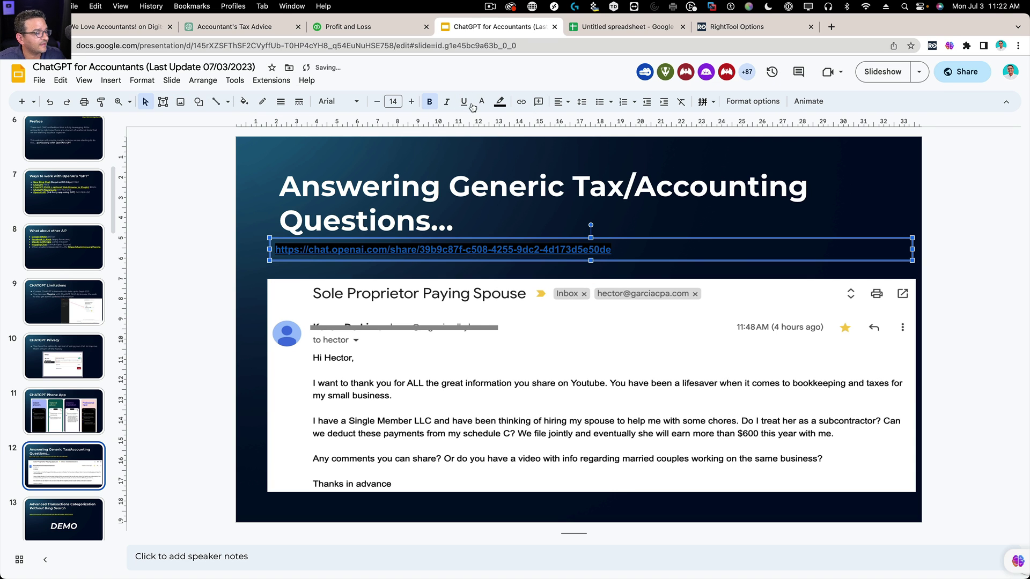
{"action": "left_click", "coordinate": [482, 101]}
{"action": "left_click", "coordinate": [521, 206]}
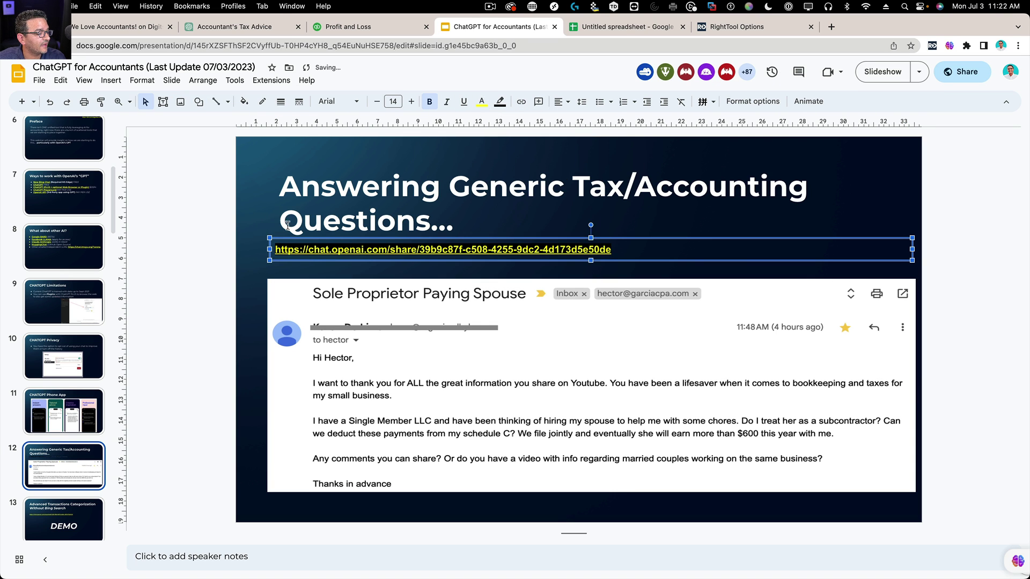
{"action": "left_click", "coordinate": [249, 225]}
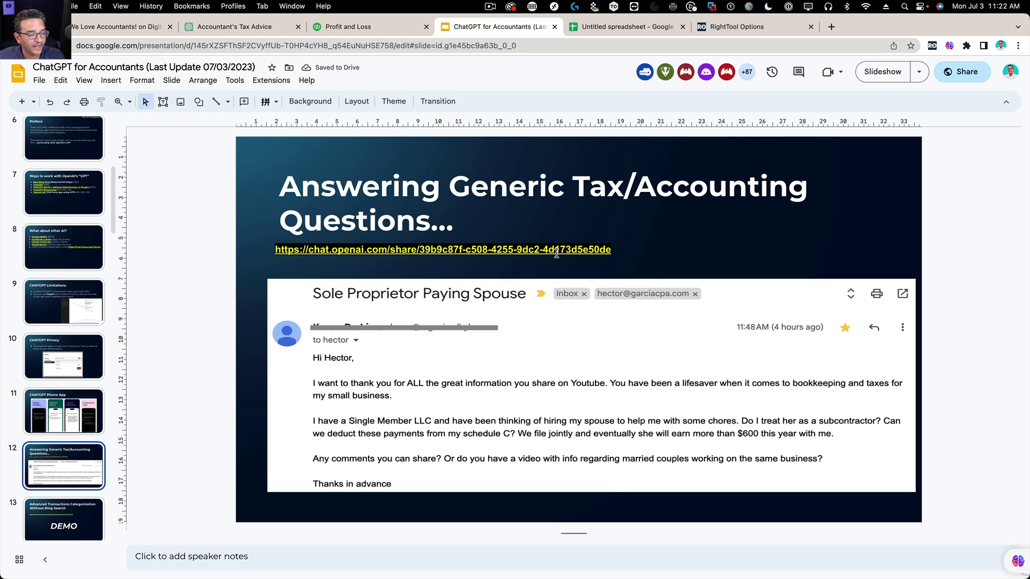
Step: Return to the ChatGPT tax advice conversation and review the end of the drafted reply through the state tax law note
{"action": "left_click", "coordinate": [255, 29]}
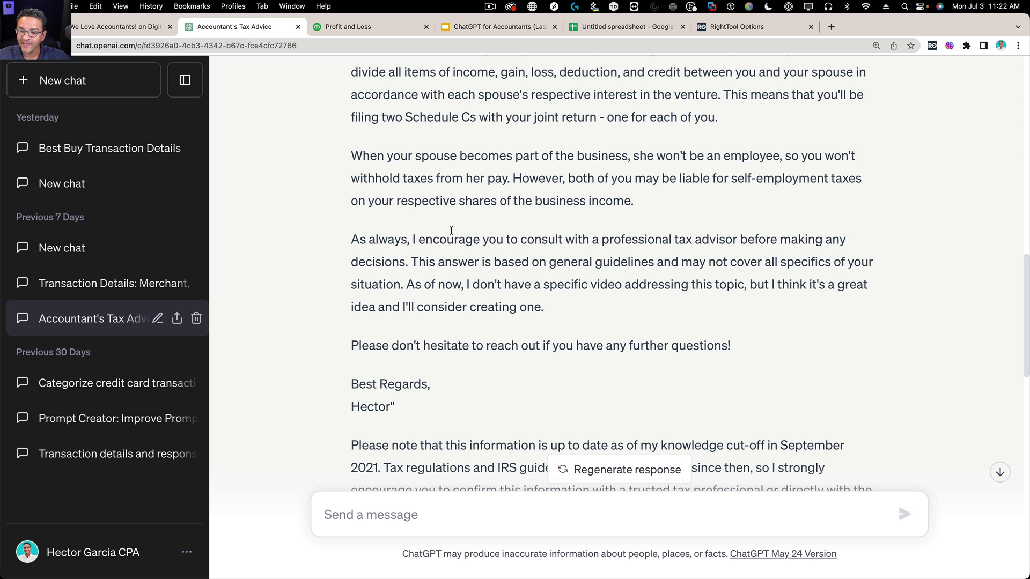
{"action": "scroll", "coordinate": [460, 239], "scroll_direction": "down", "scroll_amount": 3}
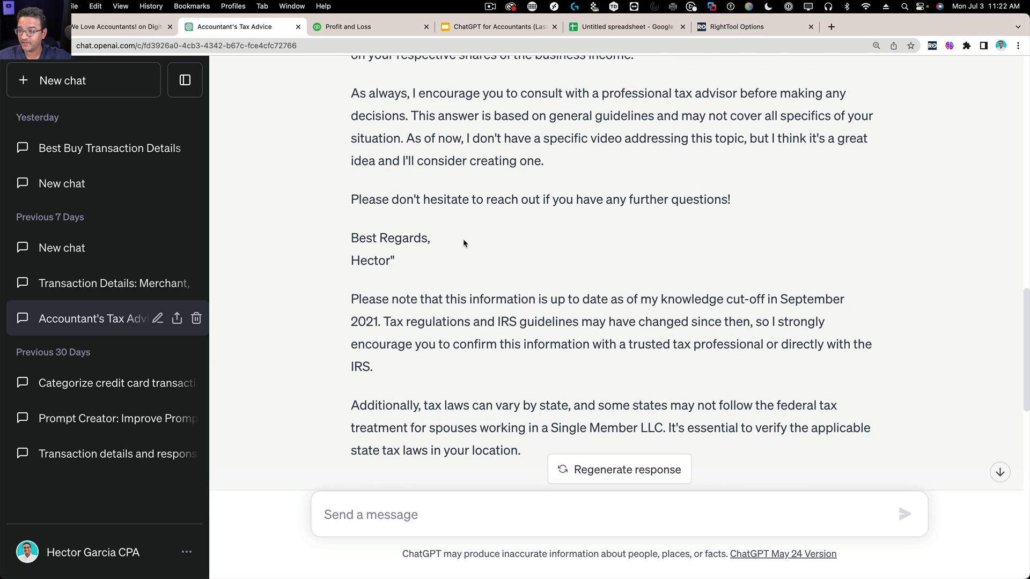
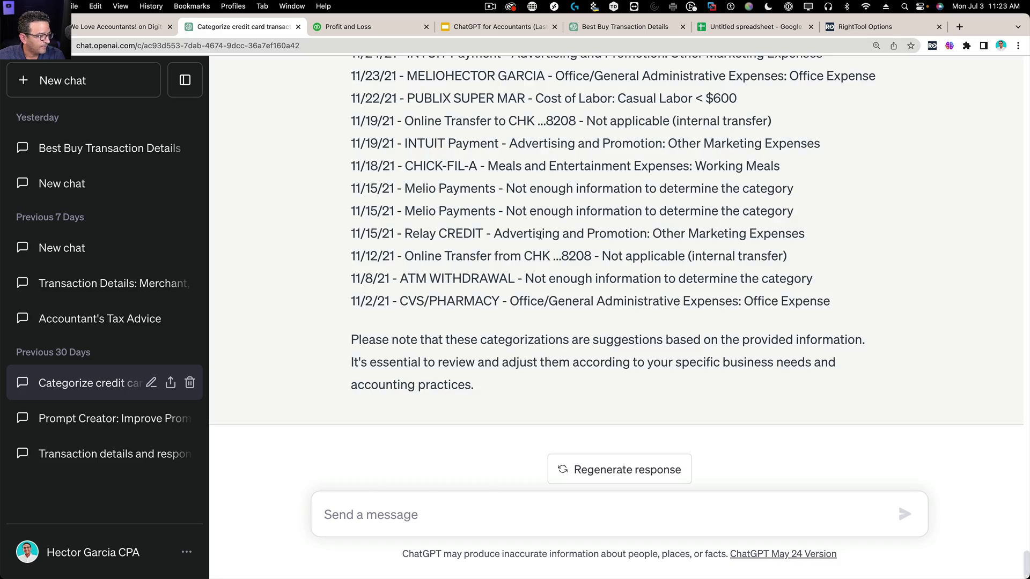
Step: Go from the credit card categorization chat to the transaction details conversation about the VZWRLSS charge and locate its opening prompt
{"action": "scroll", "coordinate": [551, 250], "scroll_direction": "up", "scroll_amount": 20}
{"action": "scroll", "coordinate": [550, 250], "scroll_direction": "up", "scroll_amount": 10}
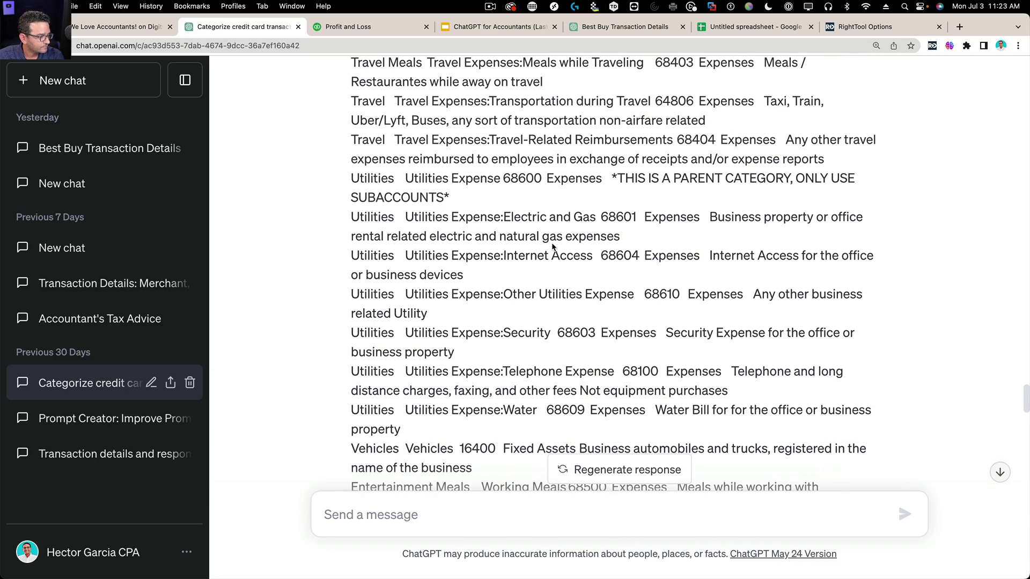
{"action": "left_click", "coordinate": [107, 453]}
{"action": "scroll", "coordinate": [561, 199], "scroll_direction": "up", "scroll_amount": 10}
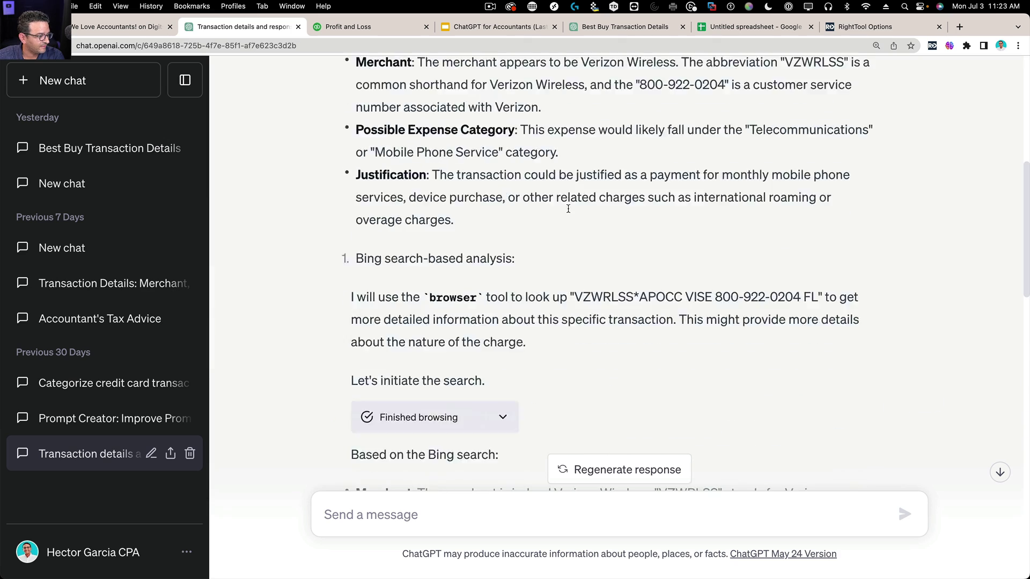
{"action": "scroll", "coordinate": [516, 216], "scroll_direction": "down", "scroll_amount": 4}
{"action": "scroll", "coordinate": [521, 226], "scroll_direction": "down", "scroll_amount": 2}
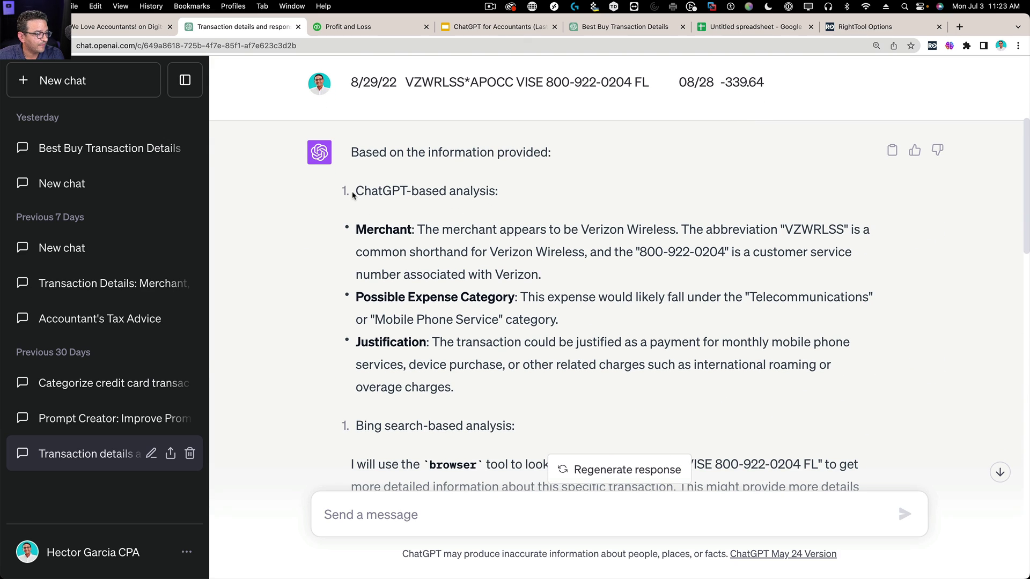
{"action": "scroll", "coordinate": [472, 230], "scroll_direction": "up", "scroll_amount": 5}
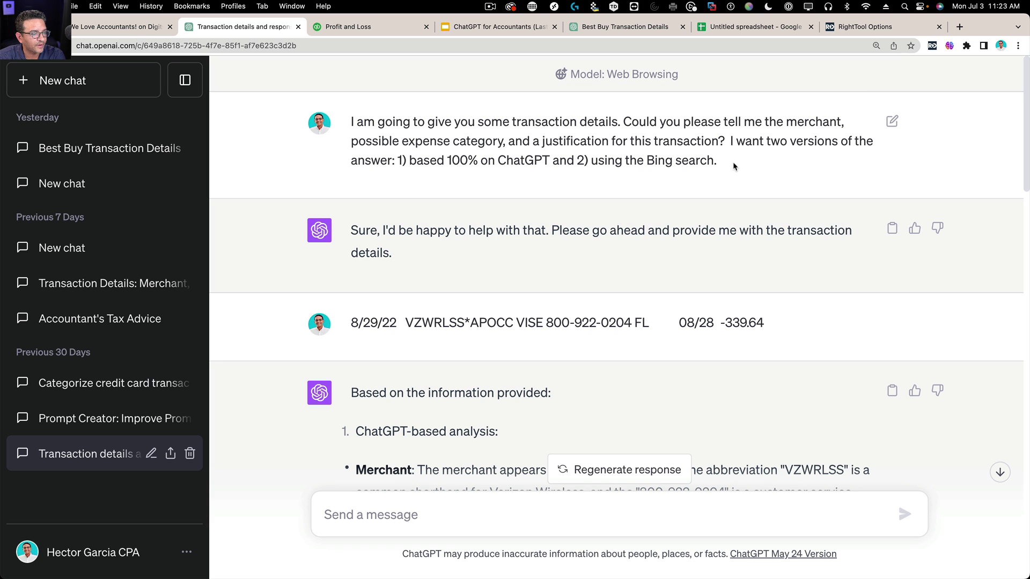
Step: Copy the full opening prompt requesting merchant, expense category and justification in two versions, and dismiss the Expense Category pop-up
{"action": "left_click_drag", "start_coordinate": [731, 163], "coordinate": [350, 121]}
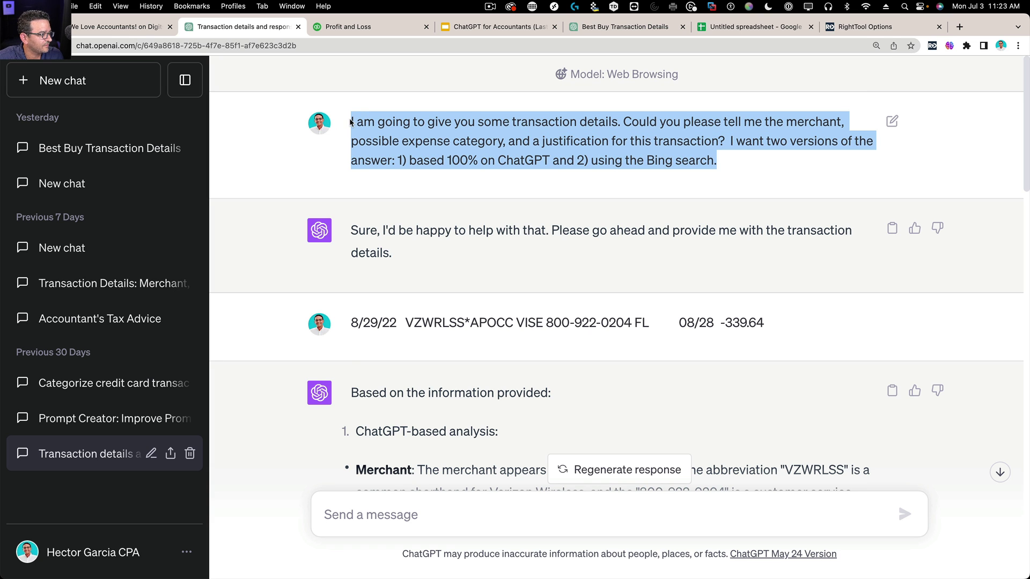
{"action": "right_click", "coordinate": [403, 127]}
{"action": "left_click", "coordinate": [429, 155]}
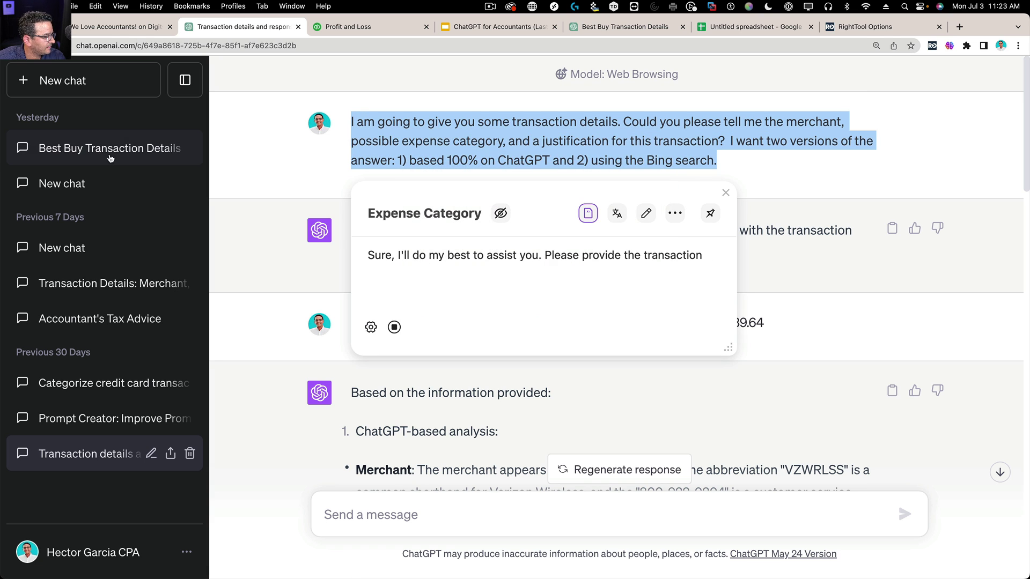
{"action": "left_click", "coordinate": [293, 162]}
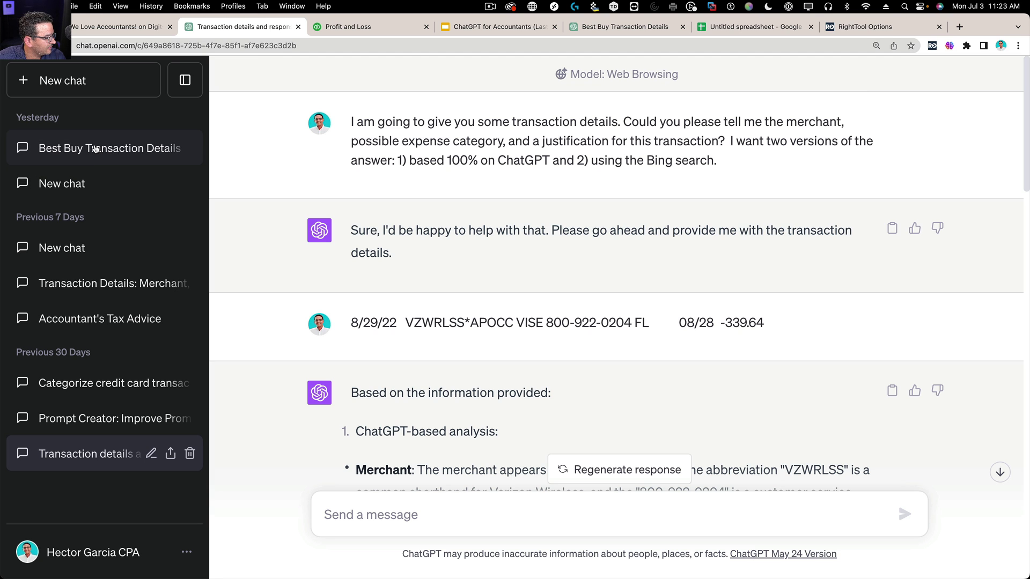
Step: Start a new chat and paste the copied transaction details prompt into its message box
{"action": "left_click", "coordinate": [88, 180]}
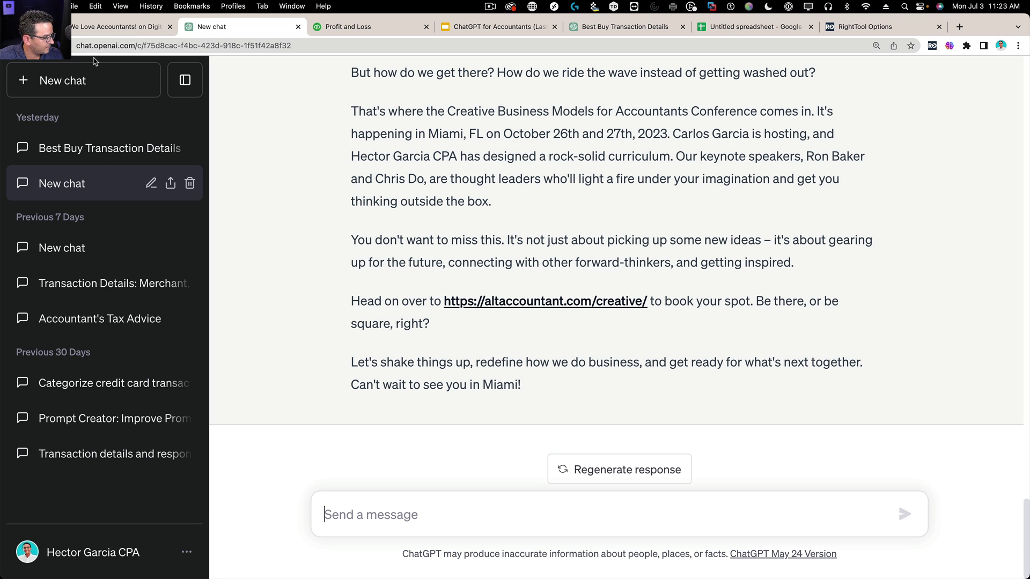
{"action": "left_click", "coordinate": [73, 84]}
{"action": "right_click", "coordinate": [356, 518]}
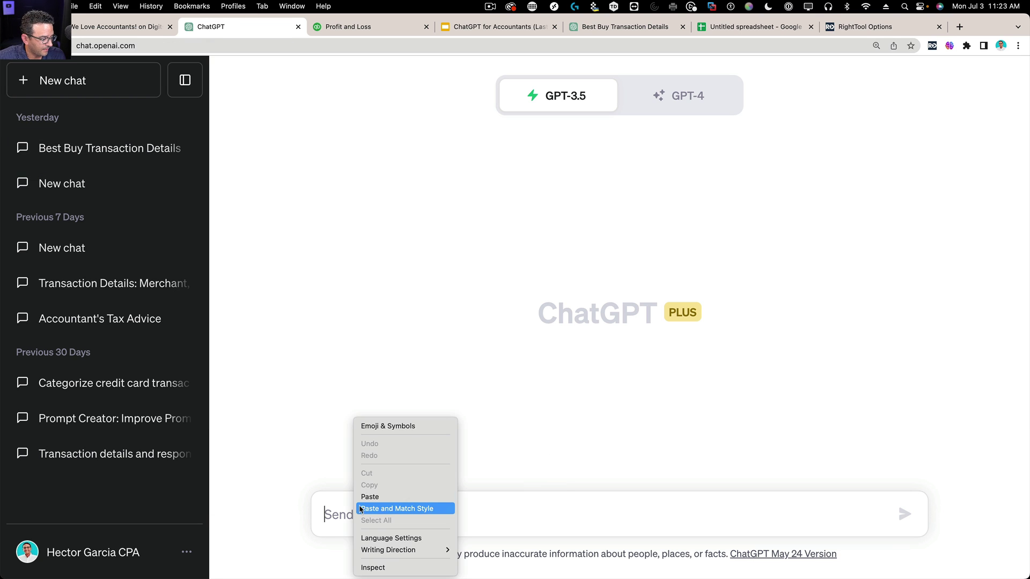
{"action": "left_click", "coordinate": [370, 496]}
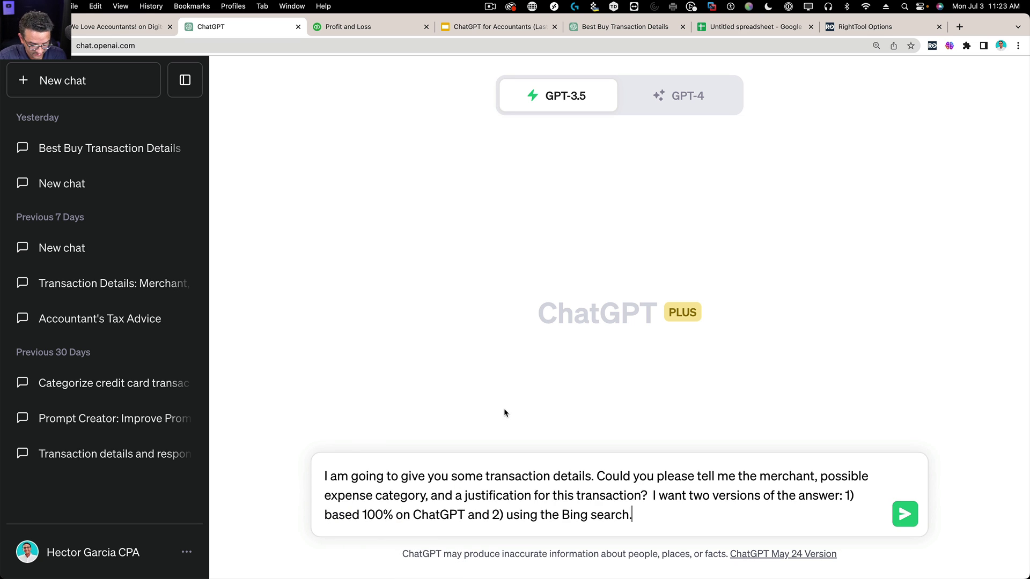
Step: Enlarge the page to 250% and read through the pasted prompt, highlighting the transaction details, requested outputs and Bing search wording
{"action": "key", "text": "super+equal"}
{"action": "key", "text": "super+equal"}
{"action": "key", "text": "super+equal"}
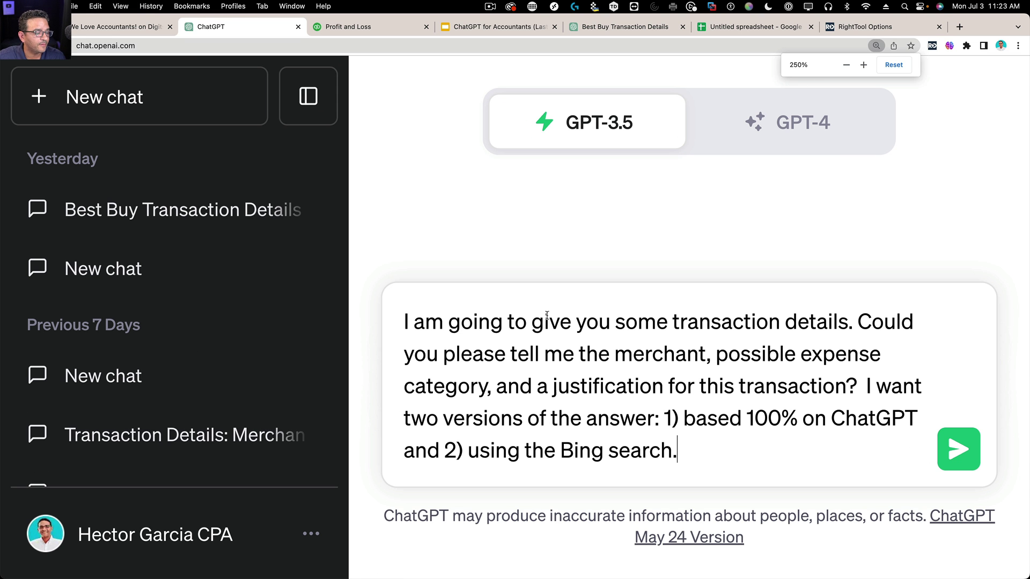
{"action": "left_click_drag", "start_coordinate": [527, 321], "coordinate": [919, 322]}
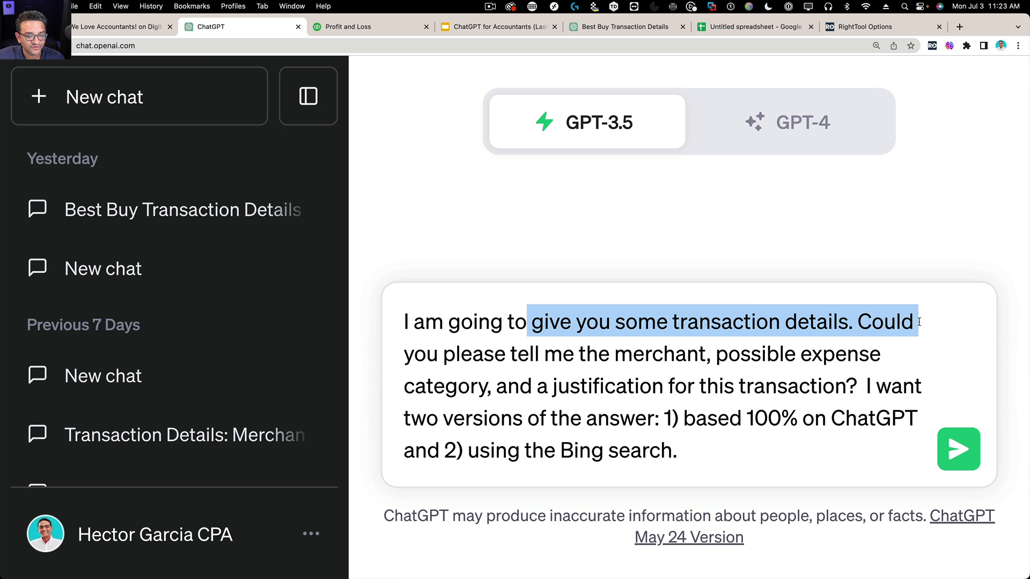
{"action": "left_click", "coordinate": [586, 354]}
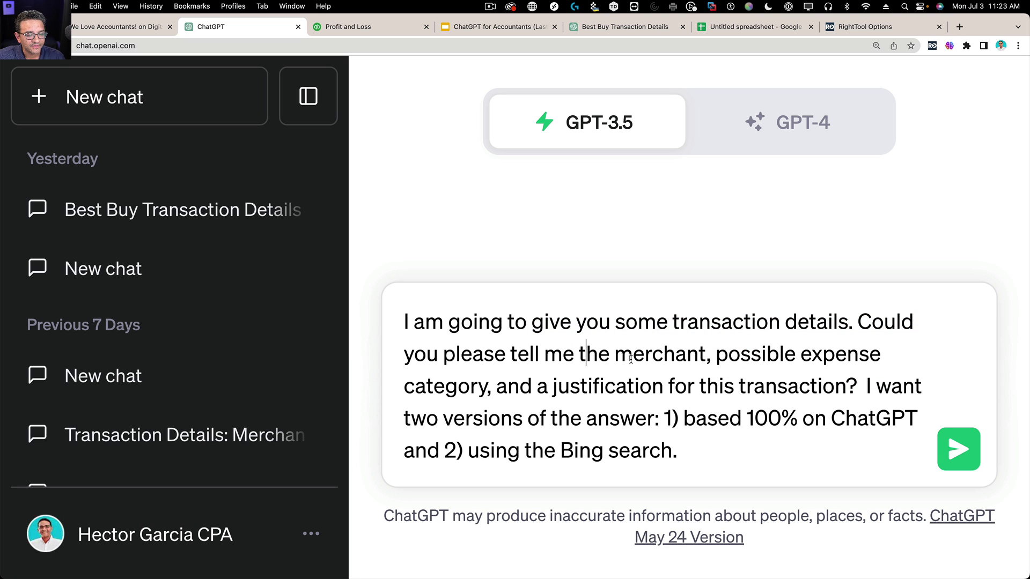
{"action": "left_click_drag", "start_coordinate": [616, 354], "coordinate": [534, 386]}
{"action": "left_click", "coordinate": [531, 387]}
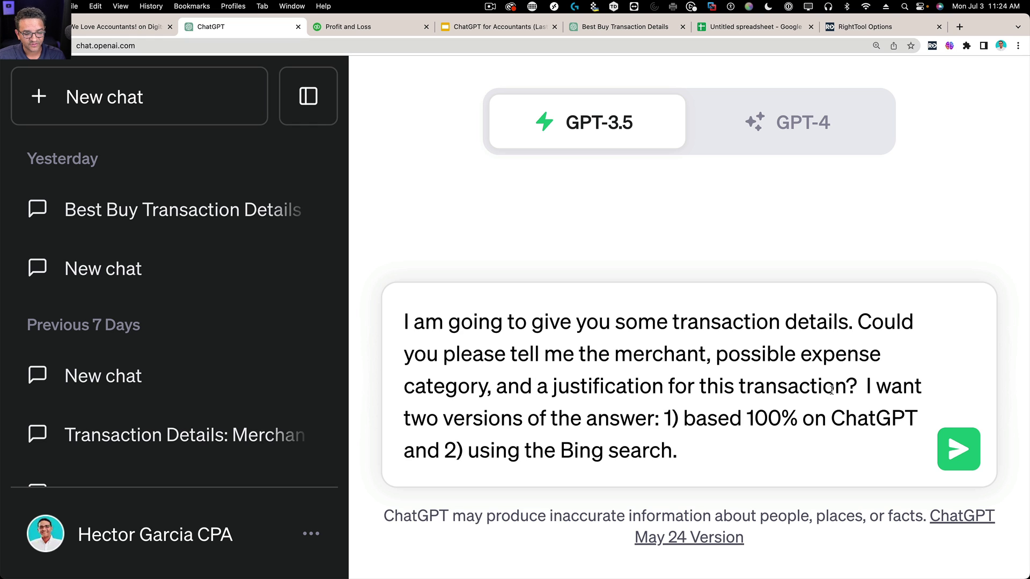
{"action": "left_click_drag", "start_coordinate": [694, 450], "coordinate": [473, 460]}
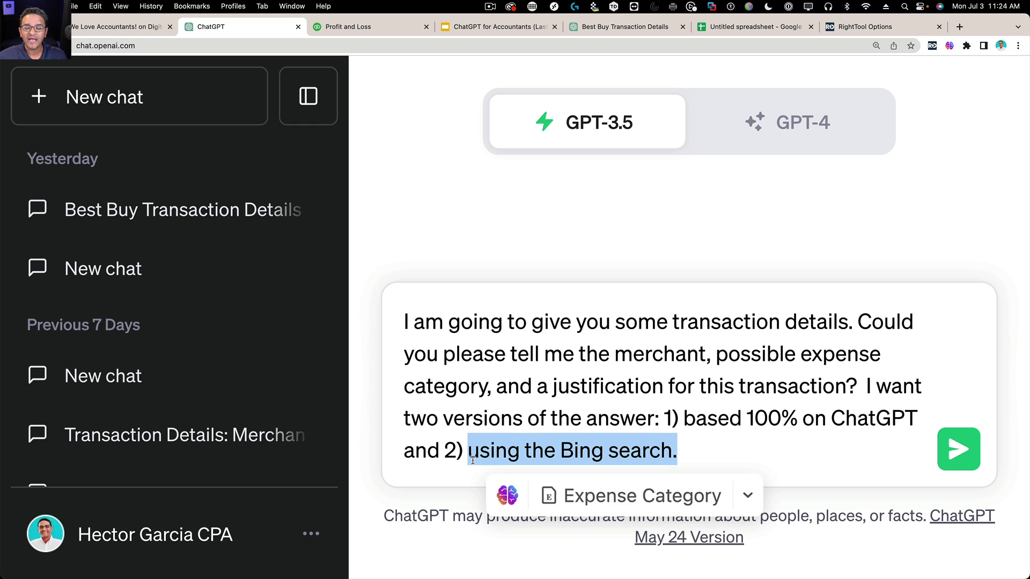
Step: Delete the sentence requesting two versions of the answer from the transaction details prompt and send the shortened prompt
{"action": "left_click", "coordinate": [876, 387]}
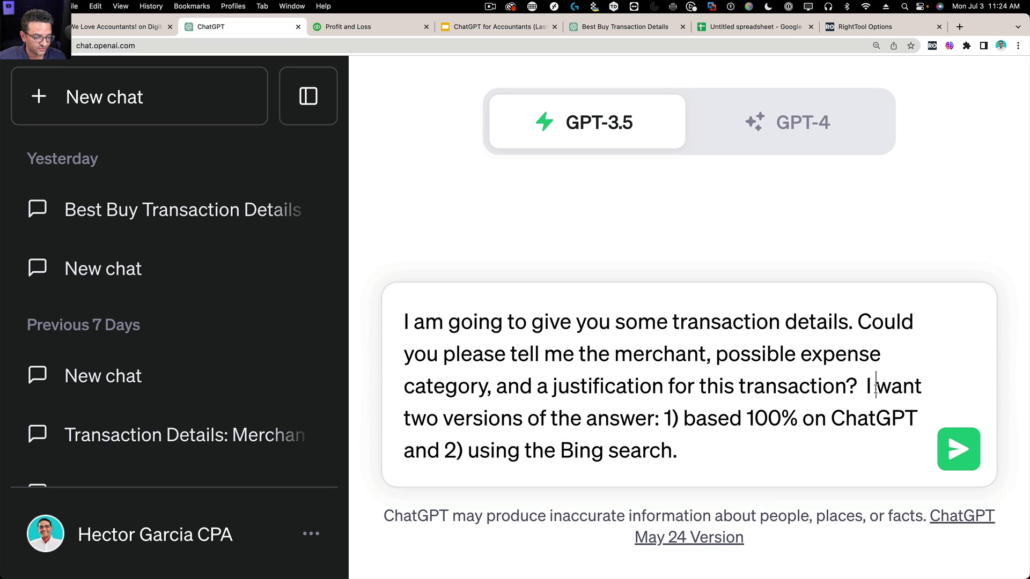
{"action": "left_click_drag", "start_coordinate": [861, 383], "coordinate": [865, 446]}
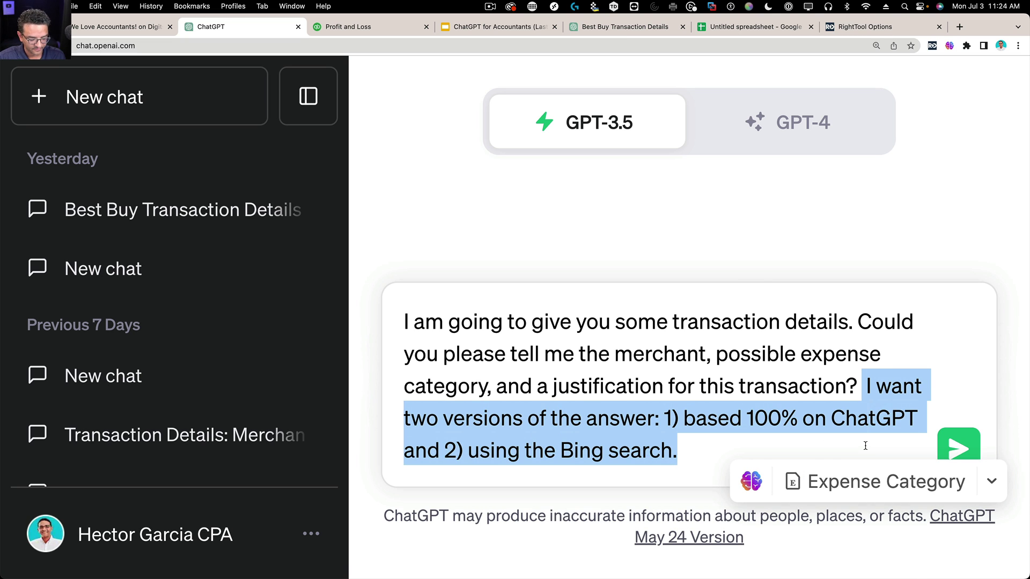
{"action": "key", "text": "BackSpace"}
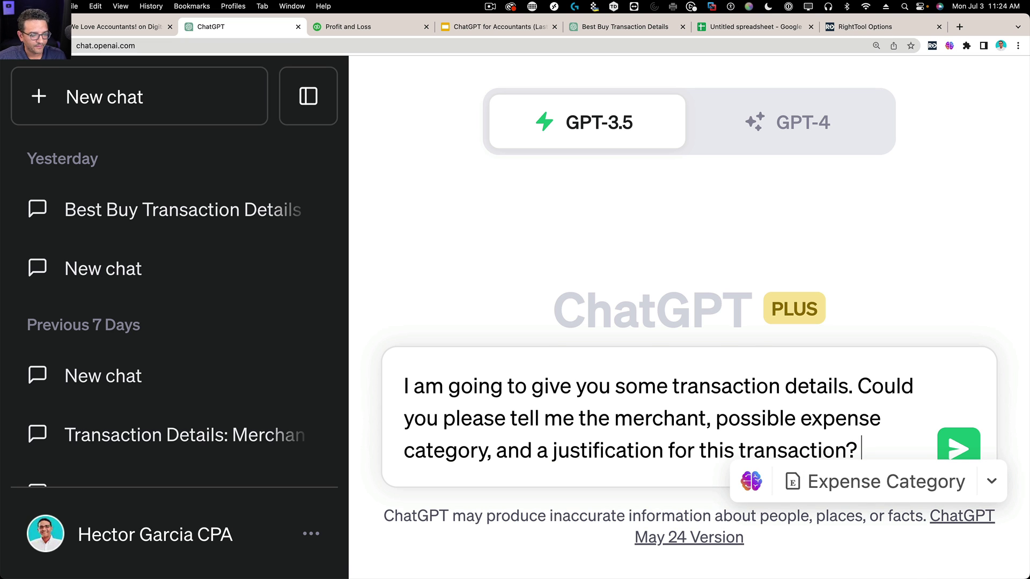
{"action": "left_click", "coordinate": [955, 442]}
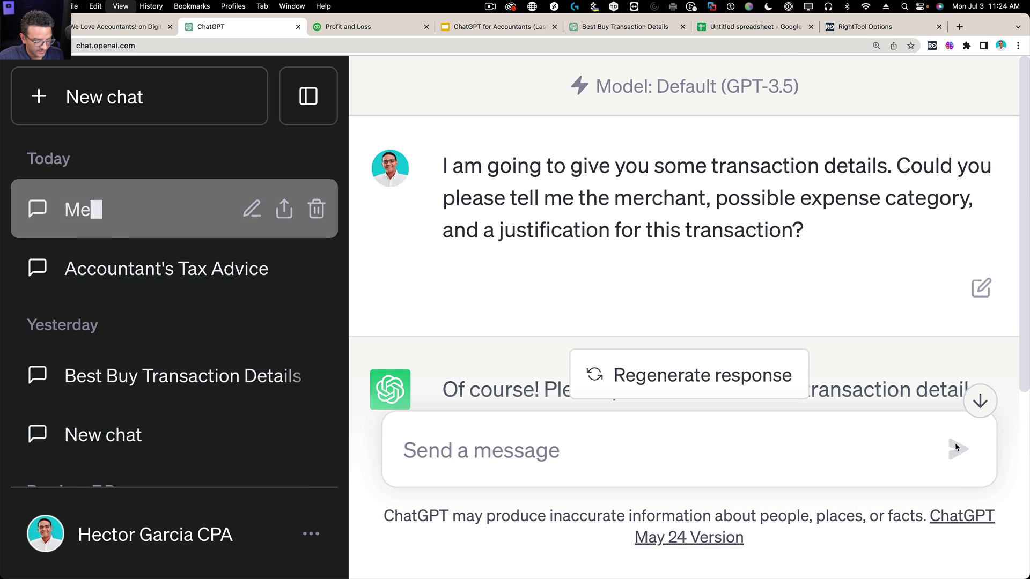
{"action": "key", "text": "super+minus"}
{"action": "key", "text": "super+minus"}
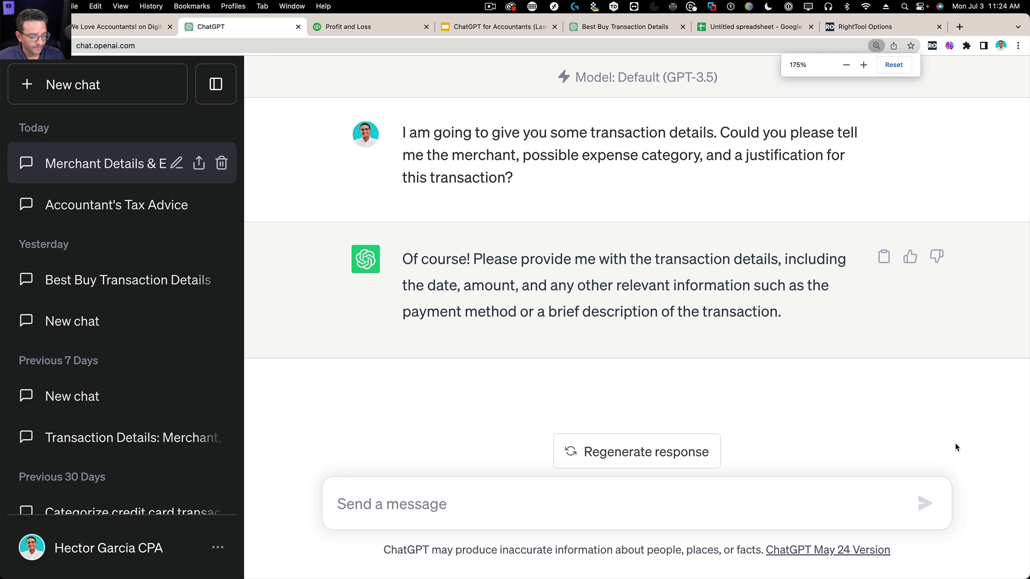
{"action": "key", "text": "super+plus"}
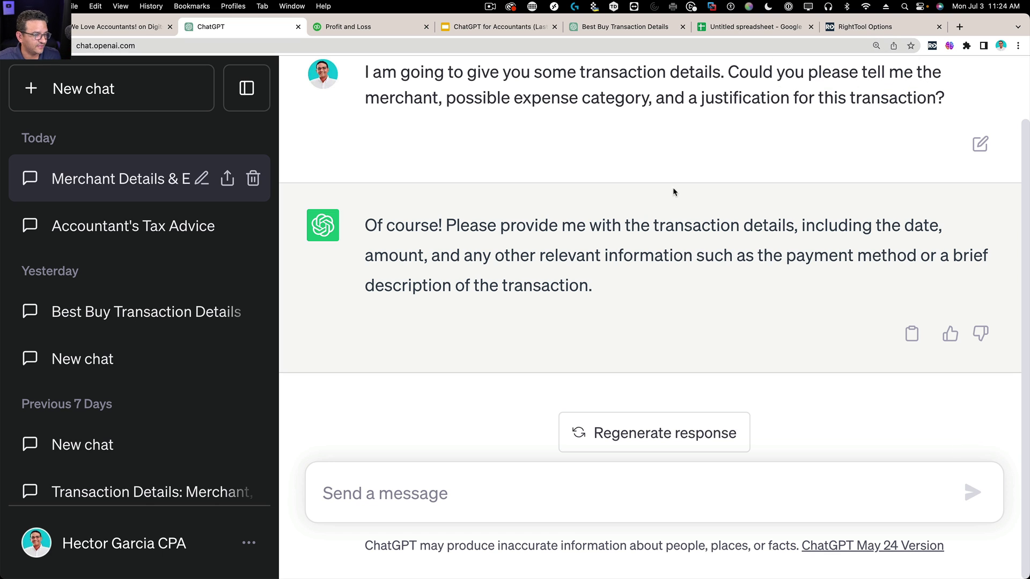
Step: Switch to the Google Sheets transaction list and copy the first five transactions, A2:C6, on Sheet2
{"action": "left_click", "coordinate": [754, 27]}
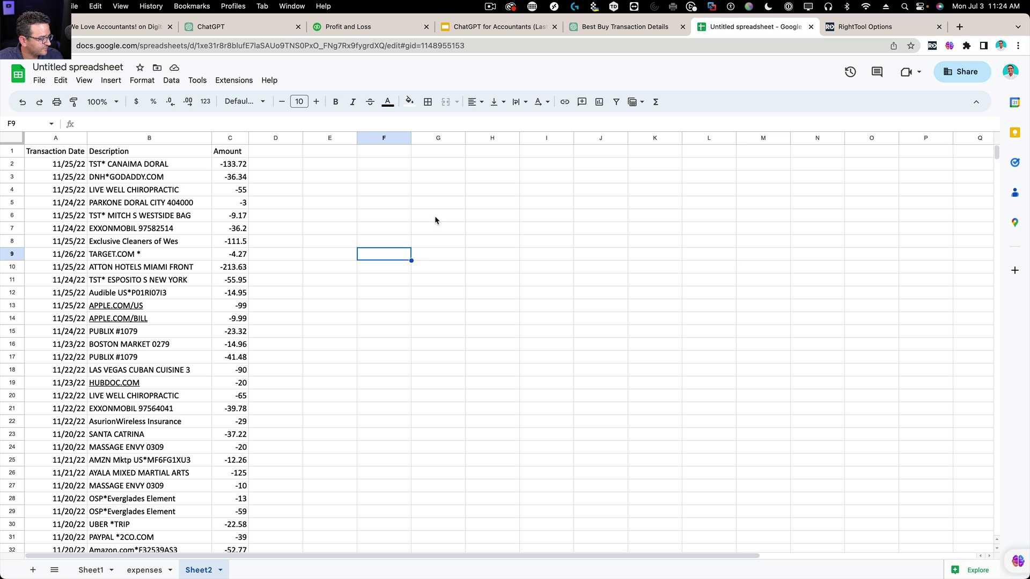
{"action": "left_click", "coordinate": [76, 167]}
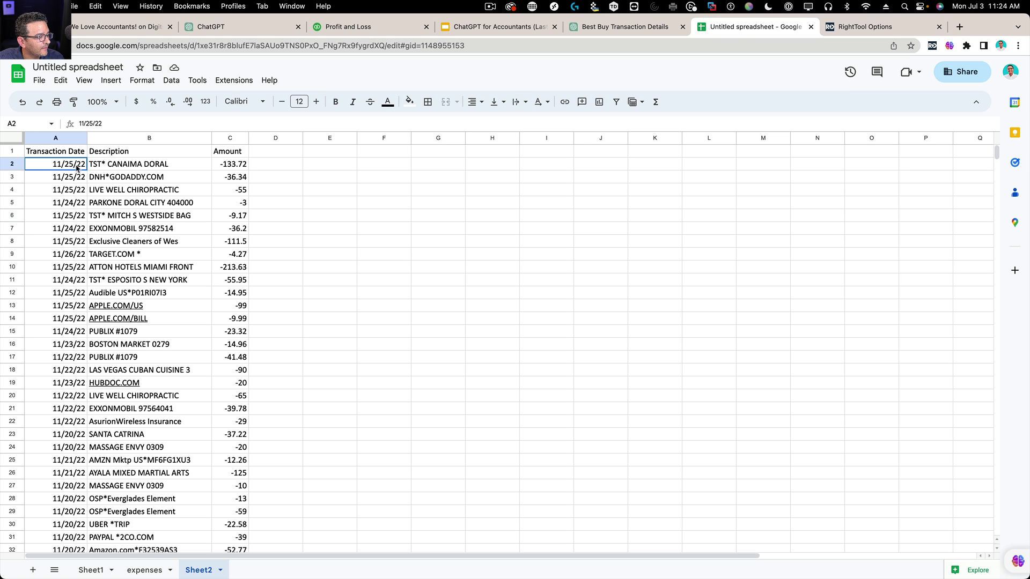
{"action": "left_click_drag", "start_coordinate": [77, 167], "coordinate": [247, 219]}
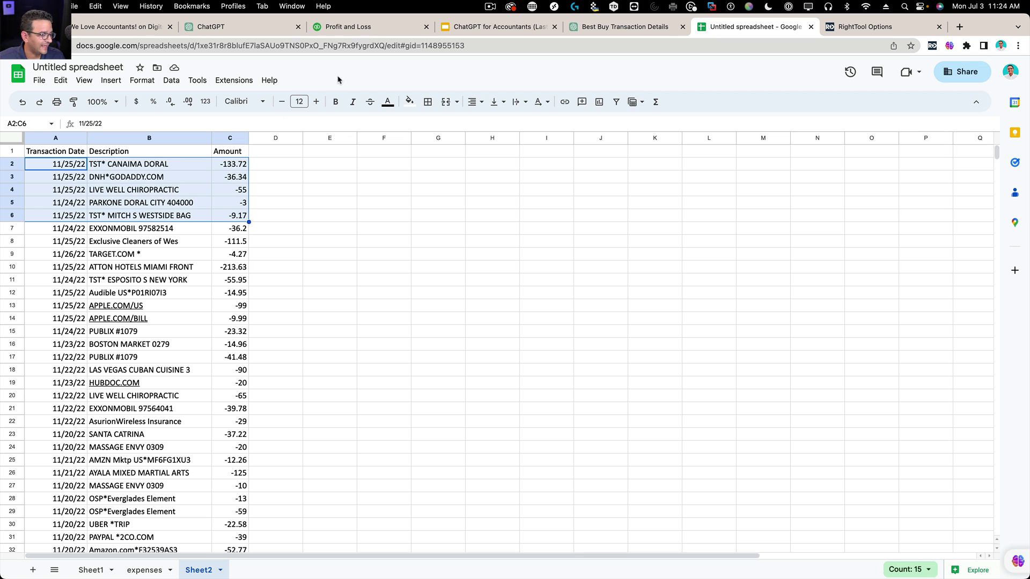
{"action": "right_click", "coordinate": [132, 162]}
{"action": "left_click", "coordinate": [156, 190]}
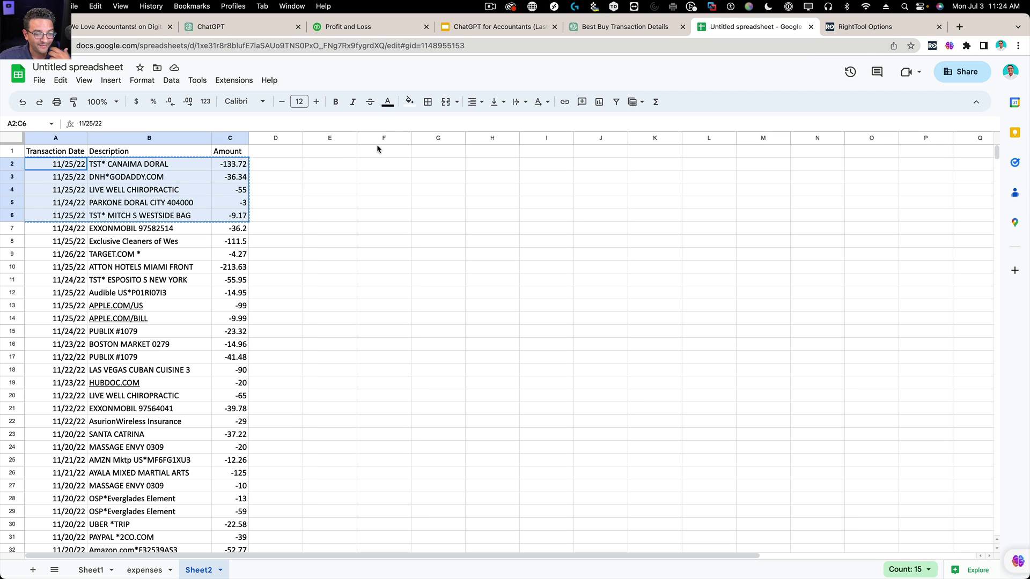
Step: Close the Best Buy Transaction Details page, then paste the five copied transactions into the ChatGPT conversation and send them
{"action": "left_click", "coordinate": [596, 30]}
{"action": "left_click", "coordinate": [682, 27]}
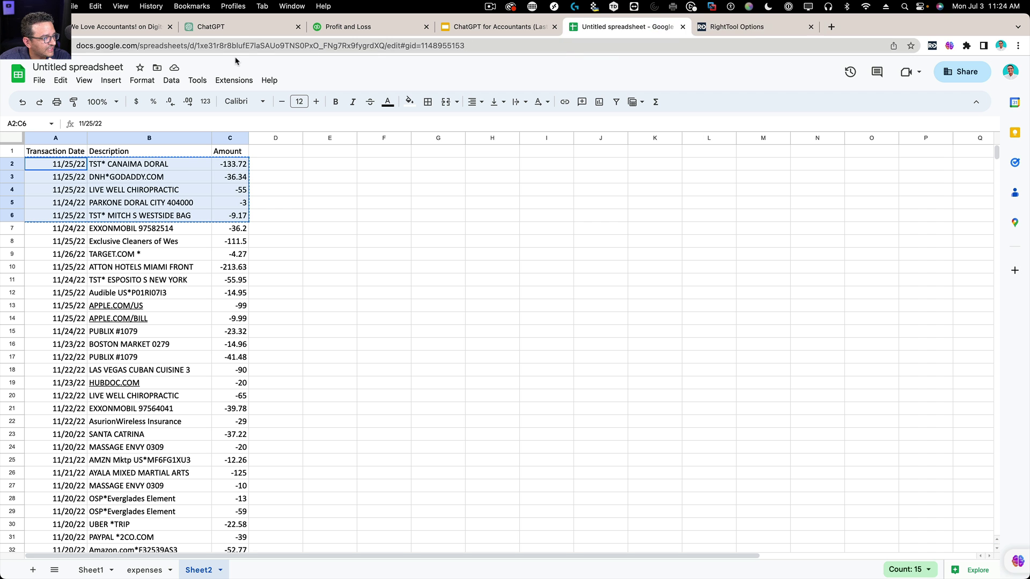
{"action": "left_click", "coordinate": [242, 30]}
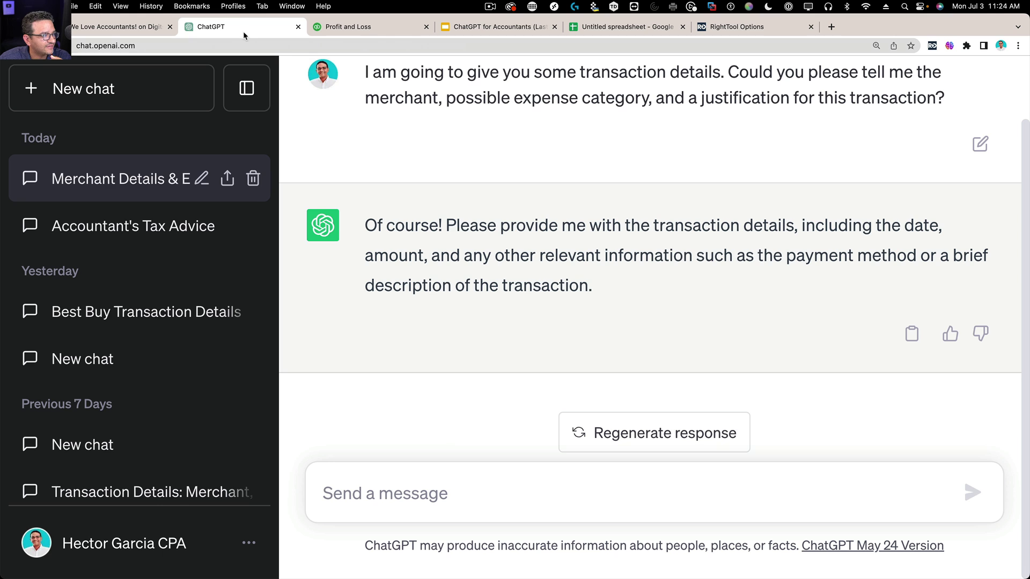
{"action": "right_click", "coordinate": [352, 494]}
{"action": "left_click", "coordinate": [366, 494]}
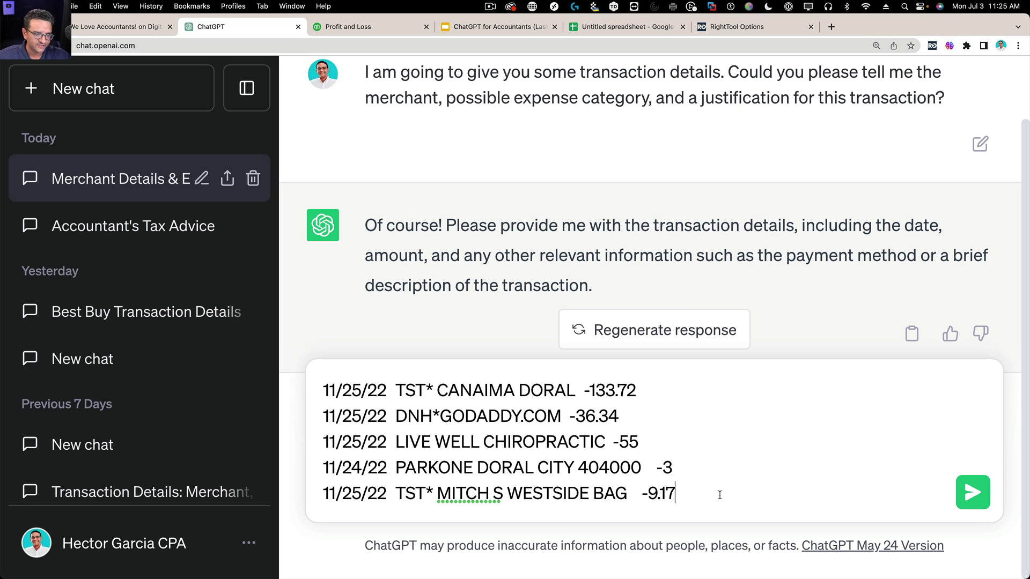
{"action": "left_click", "coordinate": [973, 492]}
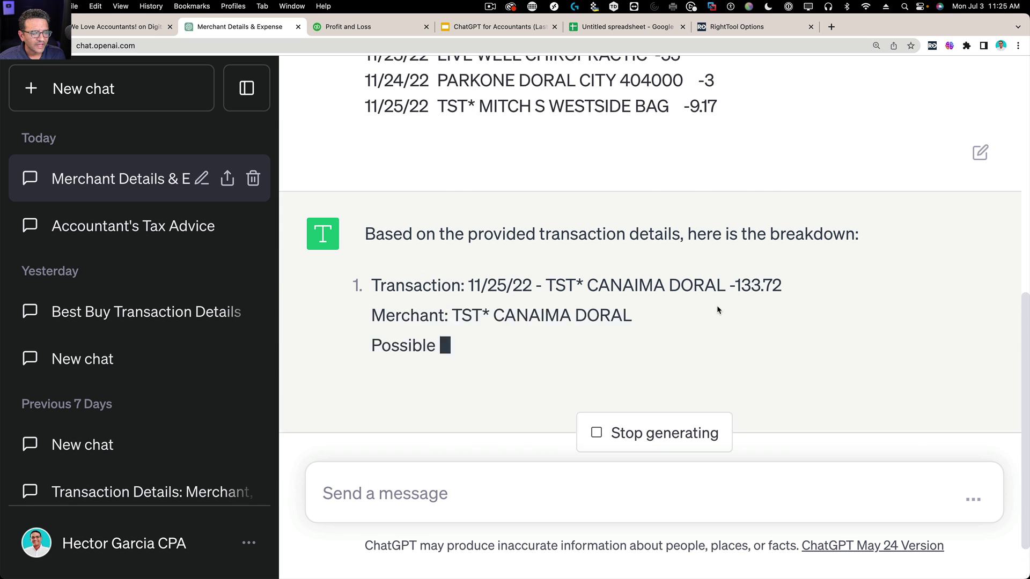
Step: Review the merchant, expense category and justification given for the CANAIMA DORAL and GODADDY.COM transactions, highlighting the relevant text
{"action": "scroll", "coordinate": [671, 252], "scroll_direction": "up", "scroll_amount": 4}
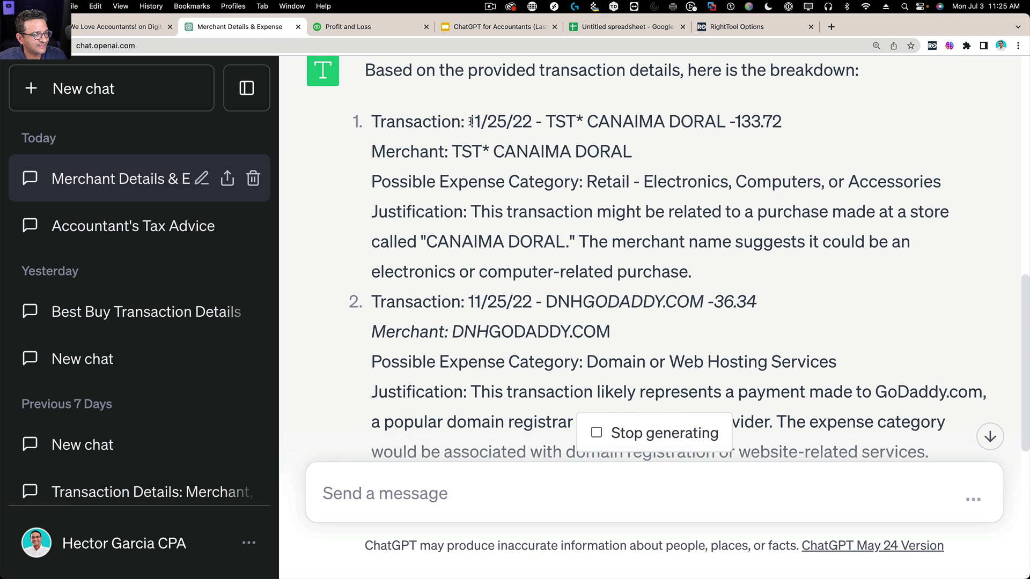
{"action": "left_click_drag", "start_coordinate": [470, 121], "coordinate": [789, 121]}
{"action": "left_click", "coordinate": [737, 132]}
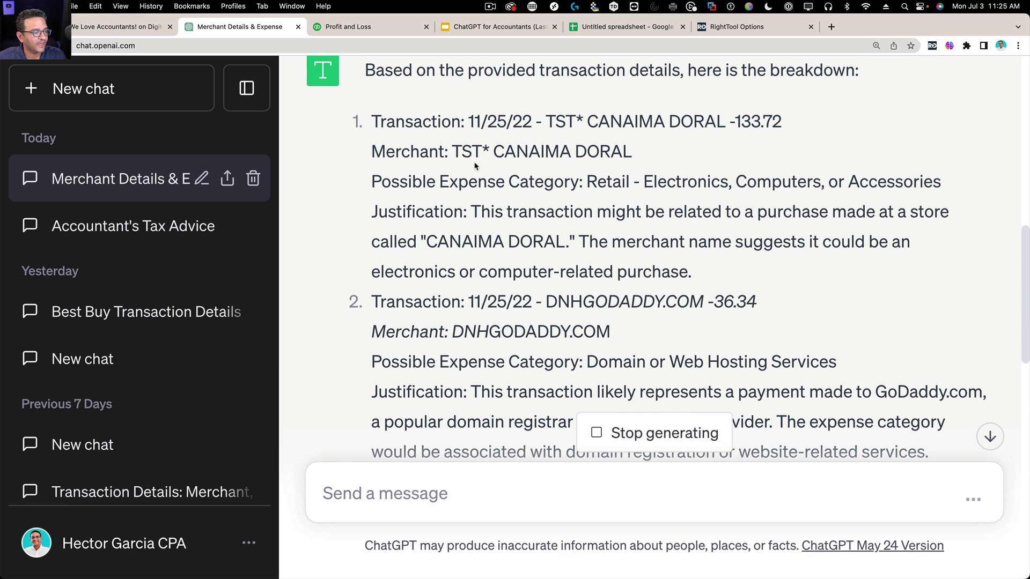
{"action": "left_click_drag", "start_coordinate": [452, 151], "coordinate": [745, 267]}
{"action": "left_click", "coordinate": [615, 176]}
{"action": "left_click", "coordinate": [697, 268]}
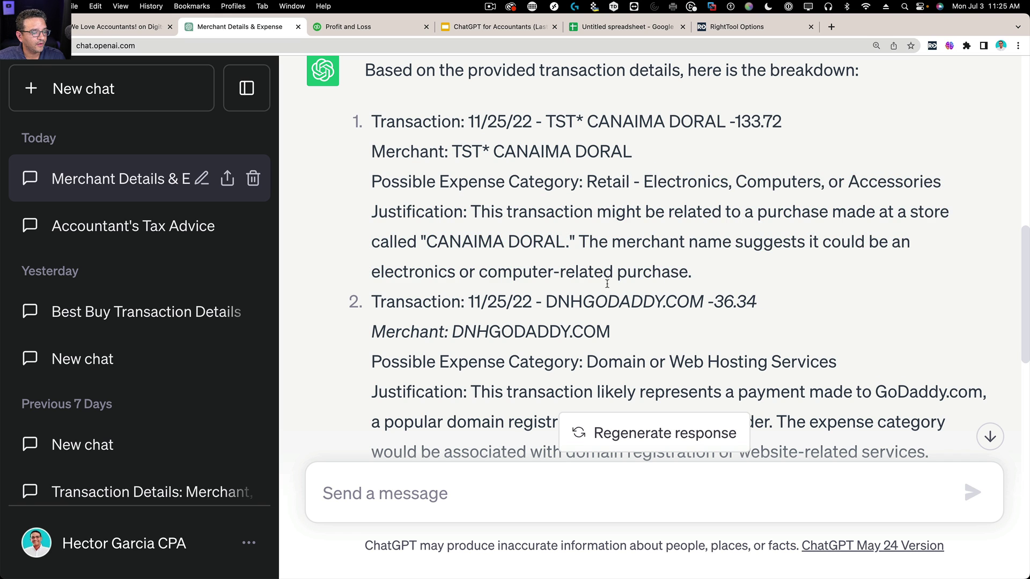
{"action": "scroll", "coordinate": [633, 283], "scroll_direction": "down", "scroll_amount": 2}
{"action": "scroll", "coordinate": [634, 285], "scroll_direction": "down", "scroll_amount": 3}
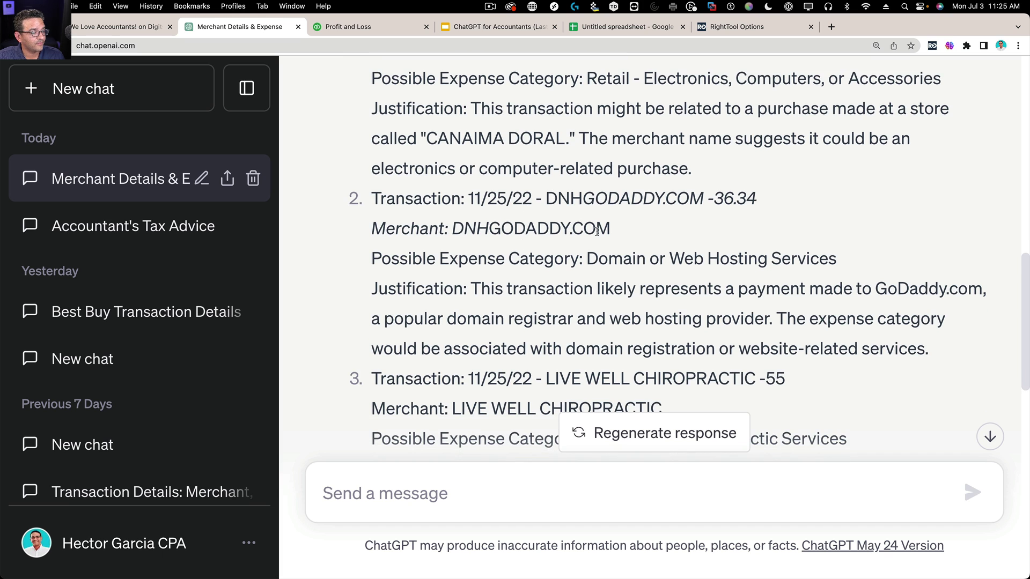
{"action": "scroll", "coordinate": [599, 211], "scroll_direction": "down", "scroll_amount": 1}
{"action": "left_click_drag", "start_coordinate": [586, 200], "coordinate": [853, 205]}
{"action": "left_click", "coordinate": [693, 232]}
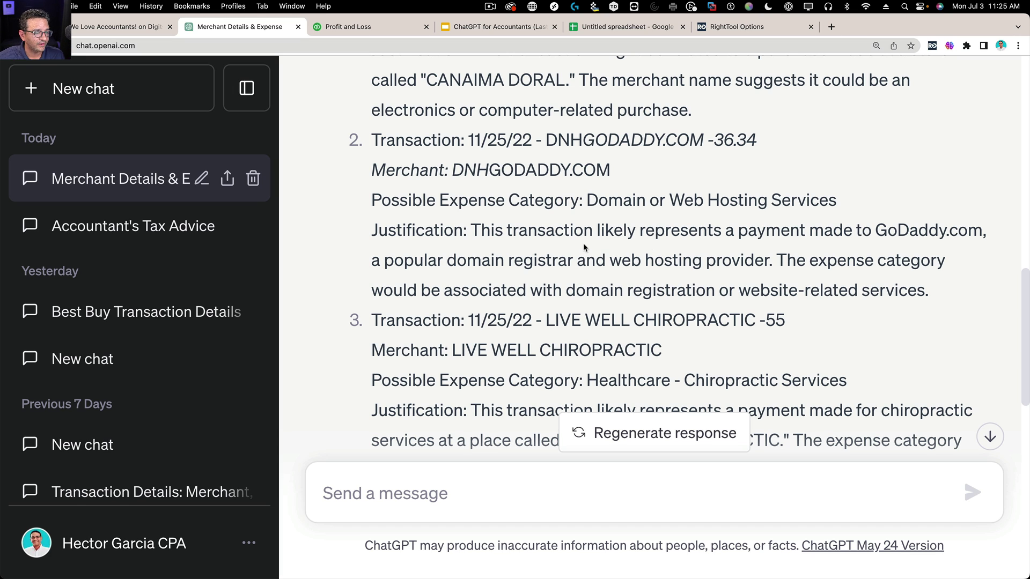
{"action": "left_click_drag", "start_coordinate": [476, 227], "coordinate": [947, 293]}
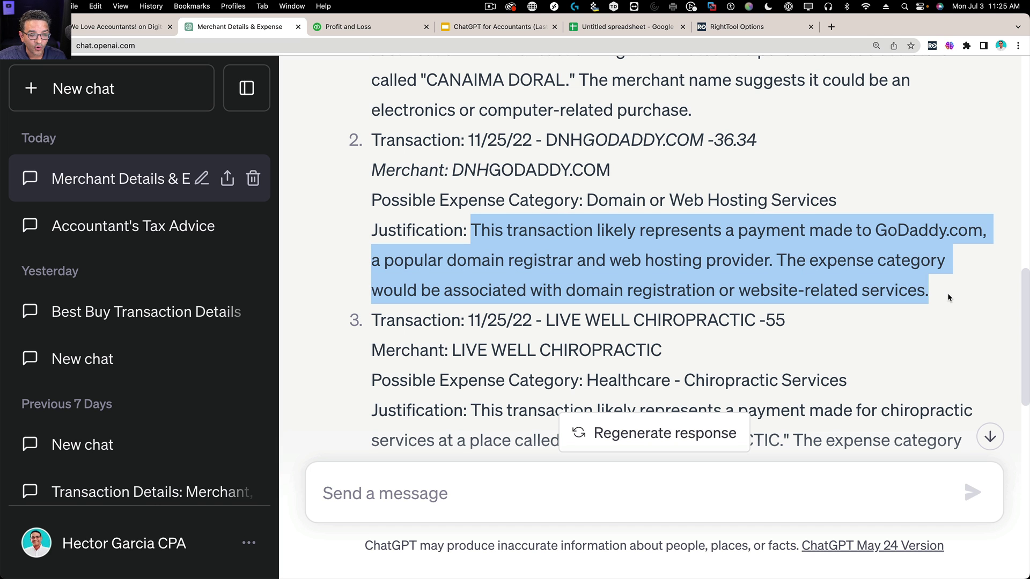
{"action": "left_click", "coordinate": [681, 278]}
Step: Examine the answer for the LIVE WELL CHIROPRACTIC transaction, highlighting its merchant, and read on to the closing note
{"action": "scroll", "coordinate": [697, 280], "scroll_direction": "down", "scroll_amount": 3}
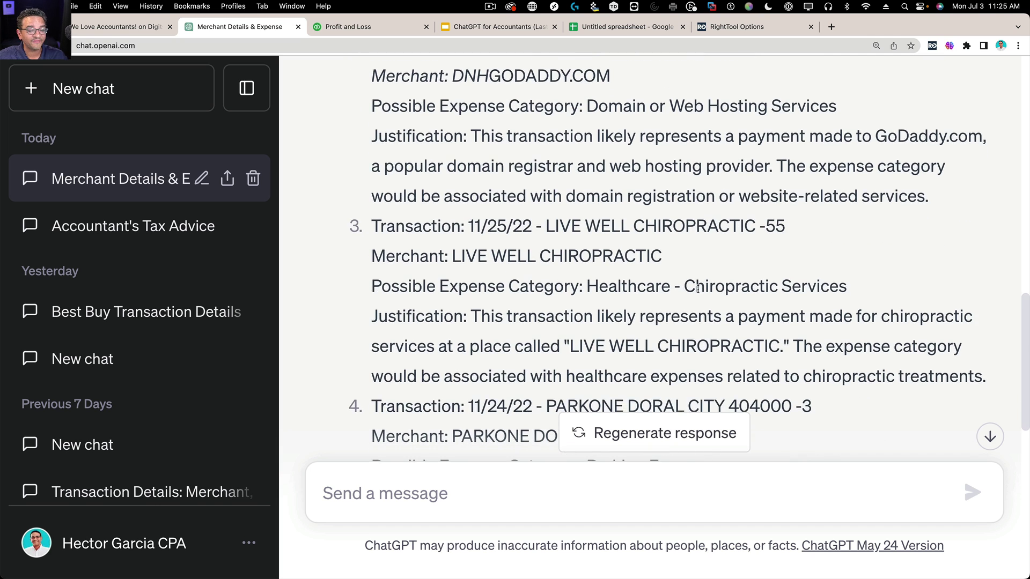
{"action": "scroll", "coordinate": [720, 280], "scroll_direction": "down", "scroll_amount": 2}
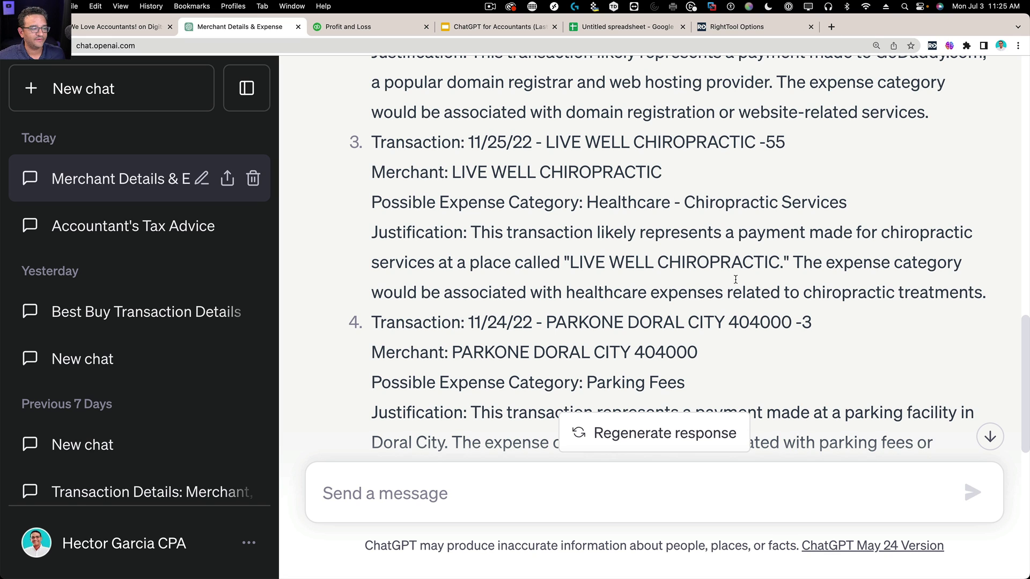
{"action": "scroll", "coordinate": [749, 208], "scroll_direction": "up", "scroll_amount": 1}
{"action": "left_click_drag", "start_coordinate": [452, 192], "coordinate": [657, 192]}
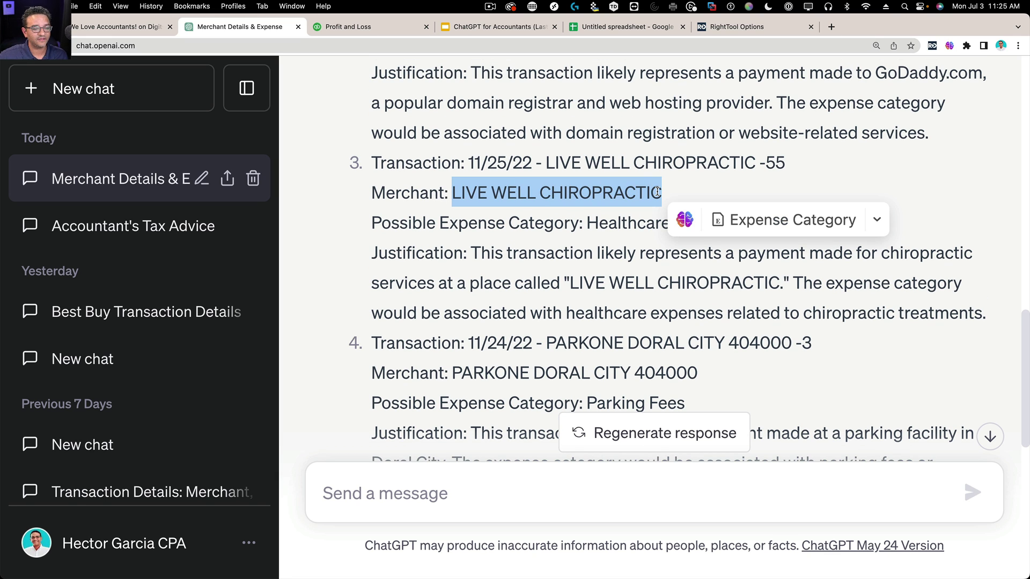
{"action": "left_click", "coordinate": [698, 186]}
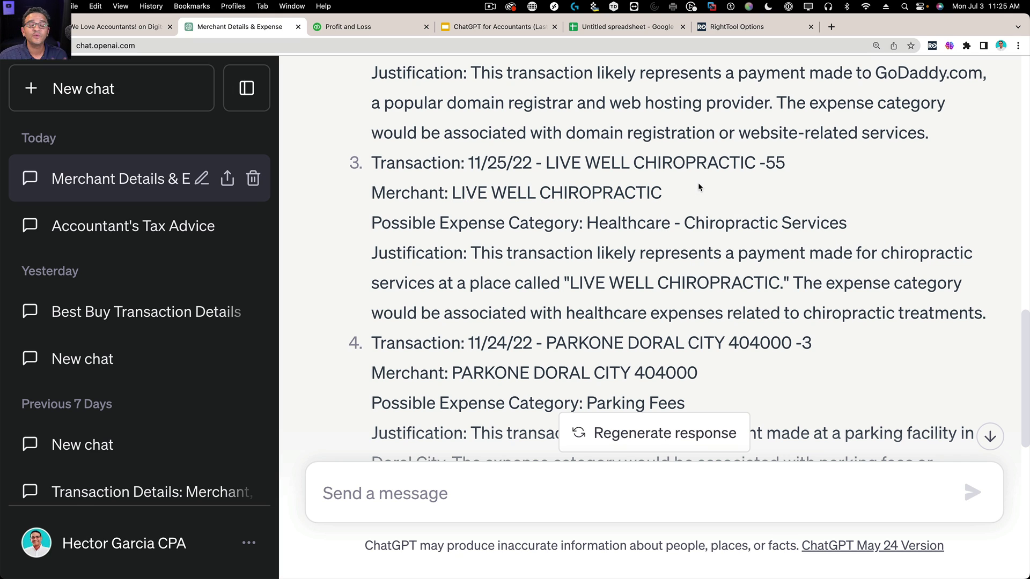
{"action": "scroll", "coordinate": [697, 182], "scroll_direction": "down", "scroll_amount": 8}
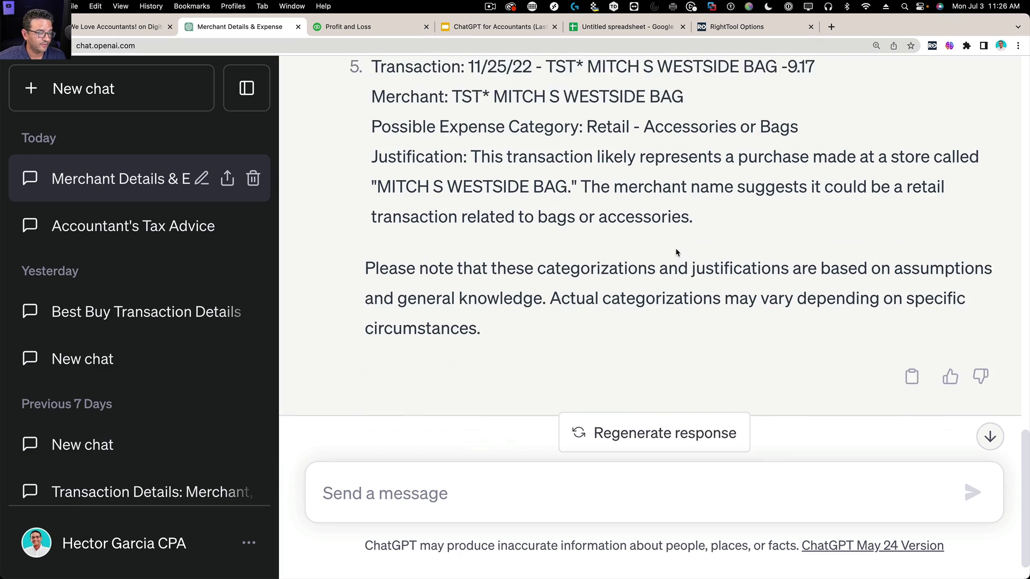
Step: Copy the opening transaction details prompt of this conversation and paste it into the message box of a new GPT-3.5 chat
{"action": "scroll", "coordinate": [675, 236], "scroll_direction": "up", "scroll_amount": 10}
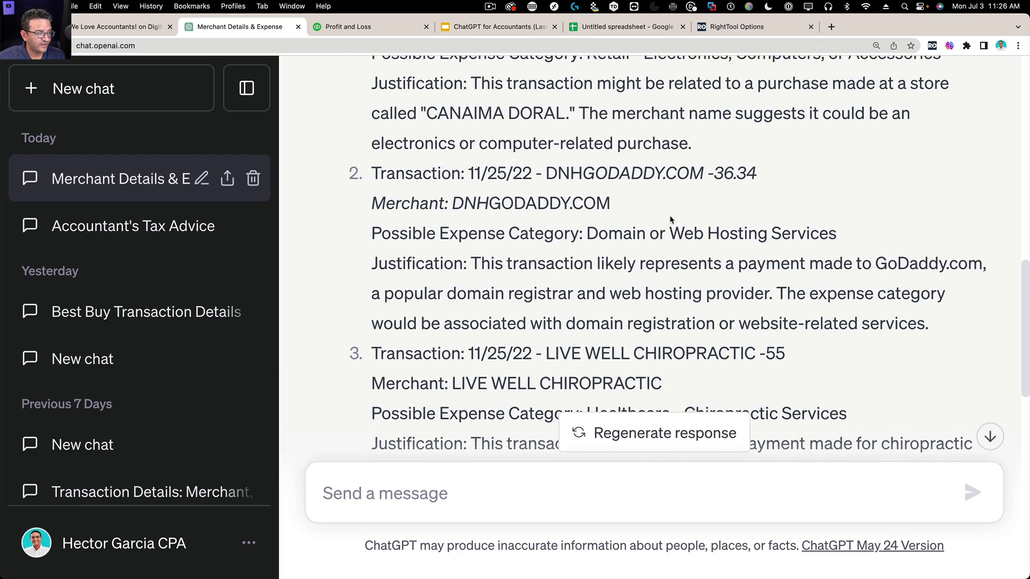
{"action": "scroll", "coordinate": [749, 252], "scroll_direction": "up", "scroll_amount": 5}
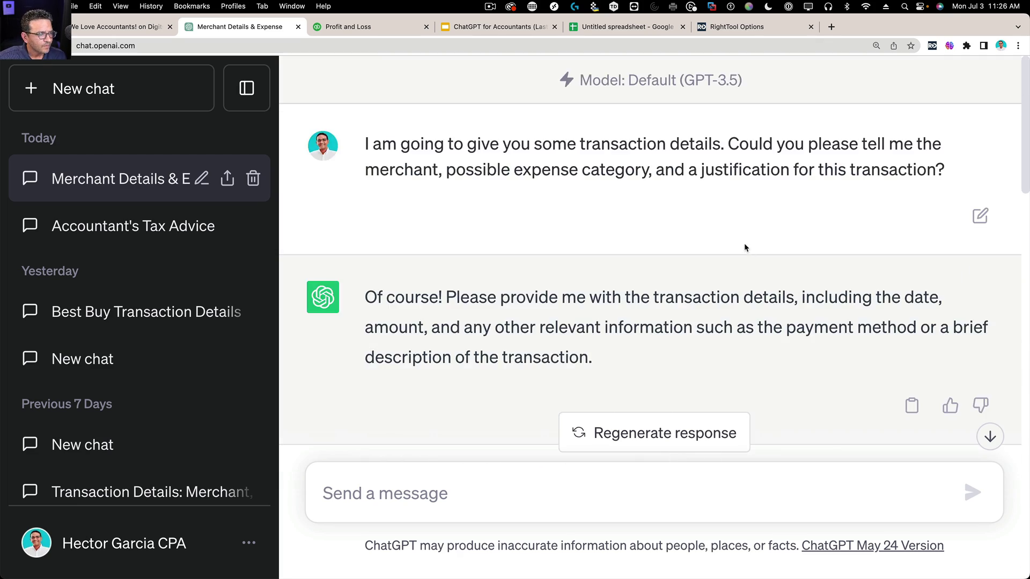
{"action": "left_click_drag", "start_coordinate": [945, 173], "coordinate": [365, 143]}
{"action": "right_click", "coordinate": [422, 142]}
{"action": "left_click", "coordinate": [446, 166]}
{"action": "left_click", "coordinate": [97, 91]}
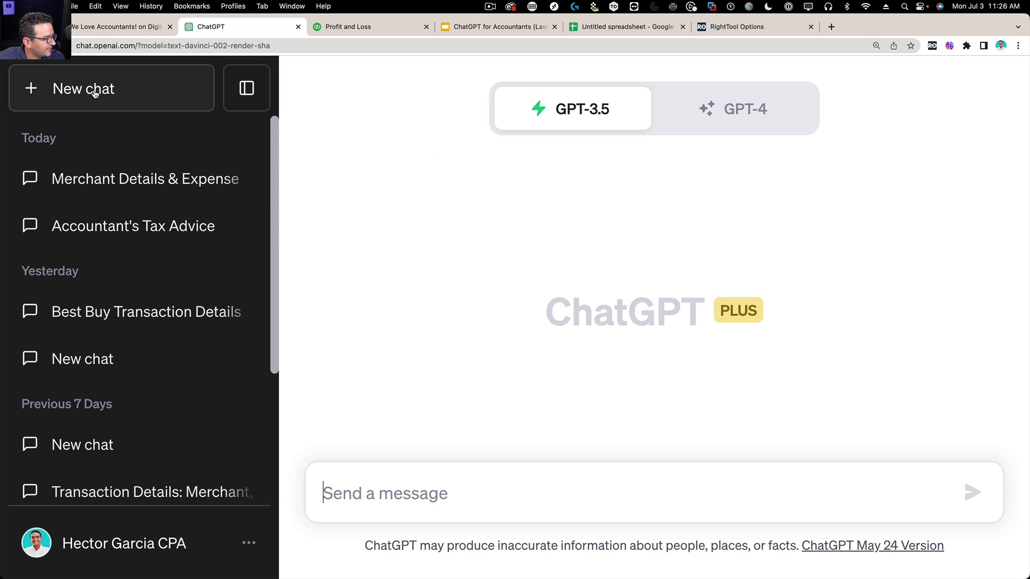
{"action": "right_click", "coordinate": [351, 483]}
{"action": "left_click", "coordinate": [407, 494]}
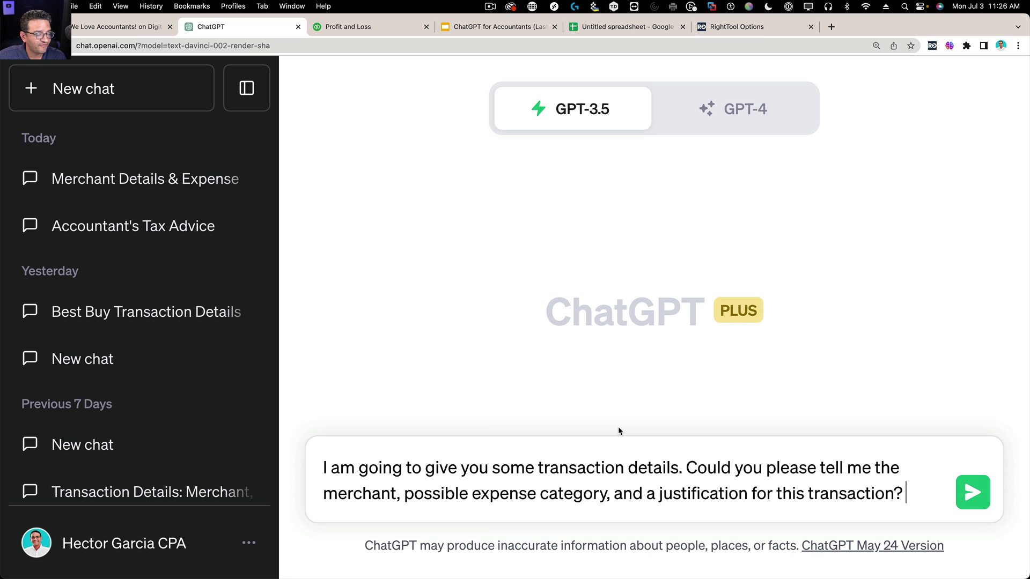
Step: Start a separate paragraph below the prompt reading "Note: If there are any expenses that feel PERSONAL in nature"
{"action": "key", "text": "shift+Return"}
{"action": "key", "text": "shift+Return"}
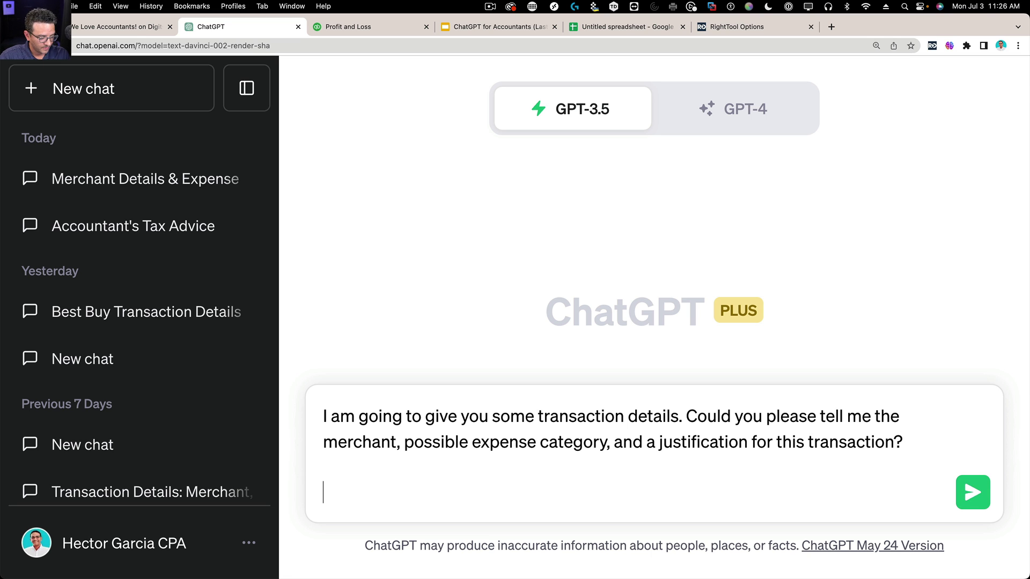
{"action": "type", "text": "Note: If y"}
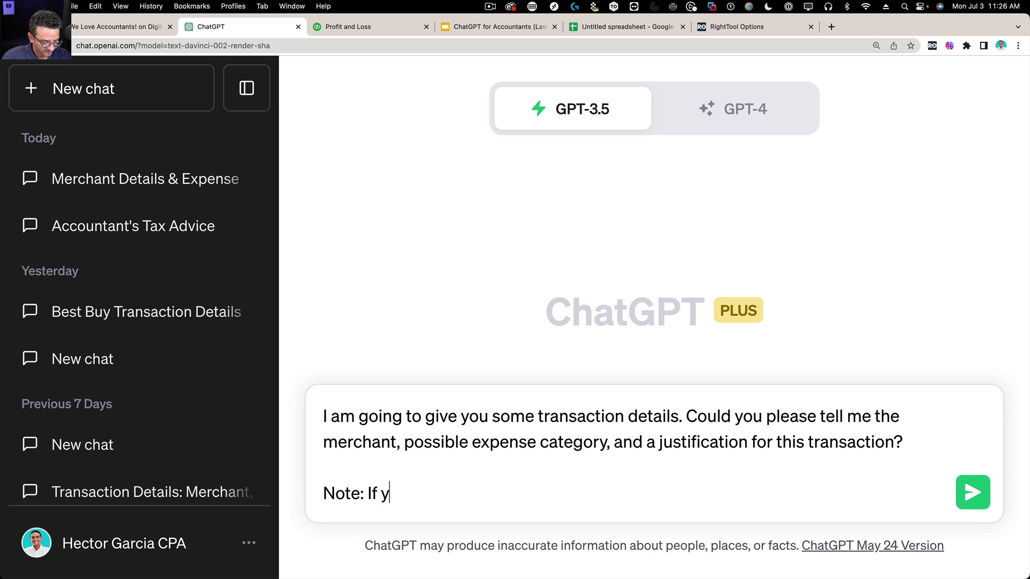
{"action": "key", "text": "BackSpace"}
{"action": "type", "text": "there are any w"}
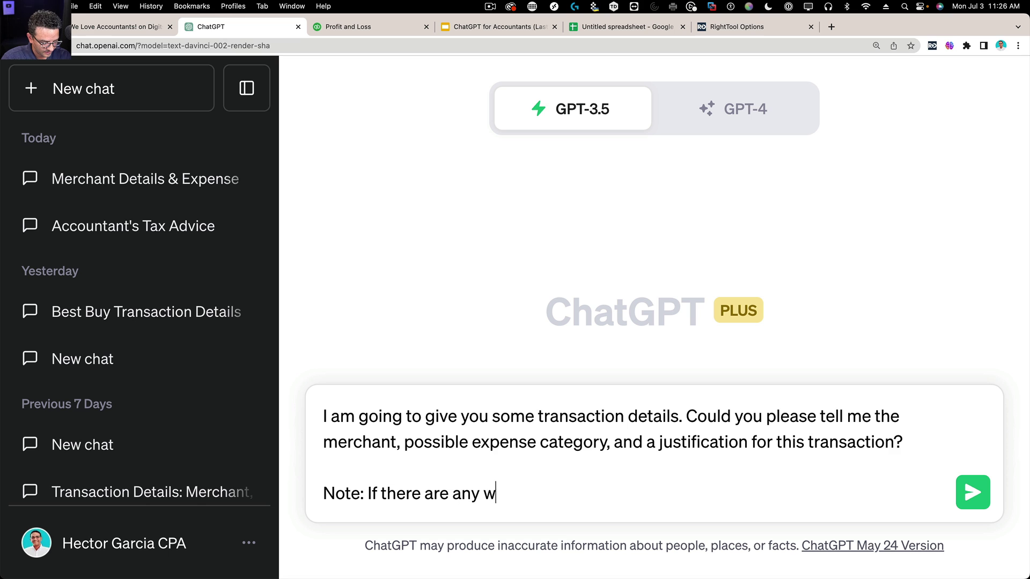
{"action": "key", "text": "BackSpace"}
{"action": "type", "text": "expenses that "}
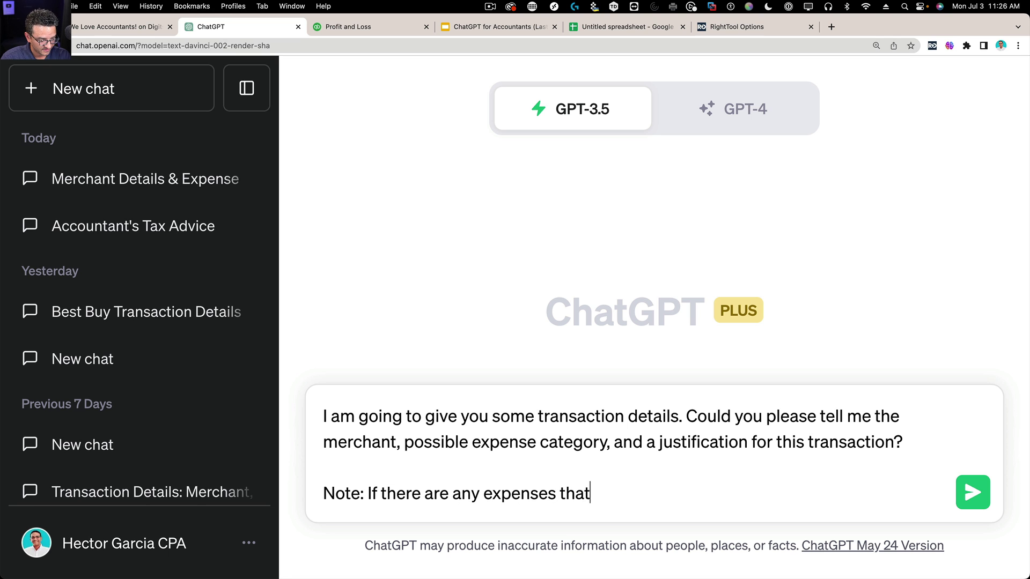
{"action": "type", "text": "feel "}
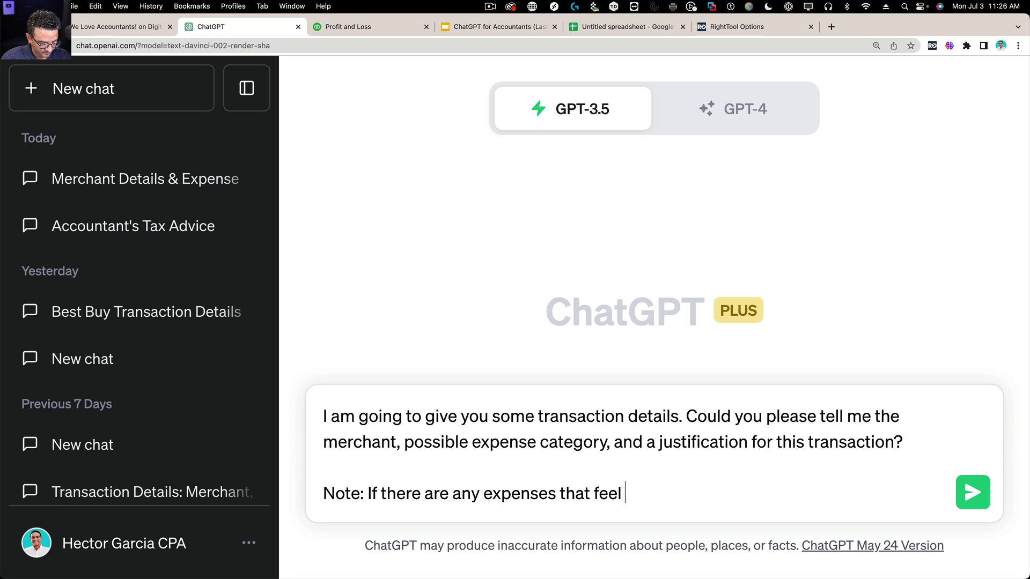
{"action": "type", "text": "PERSONAL"}
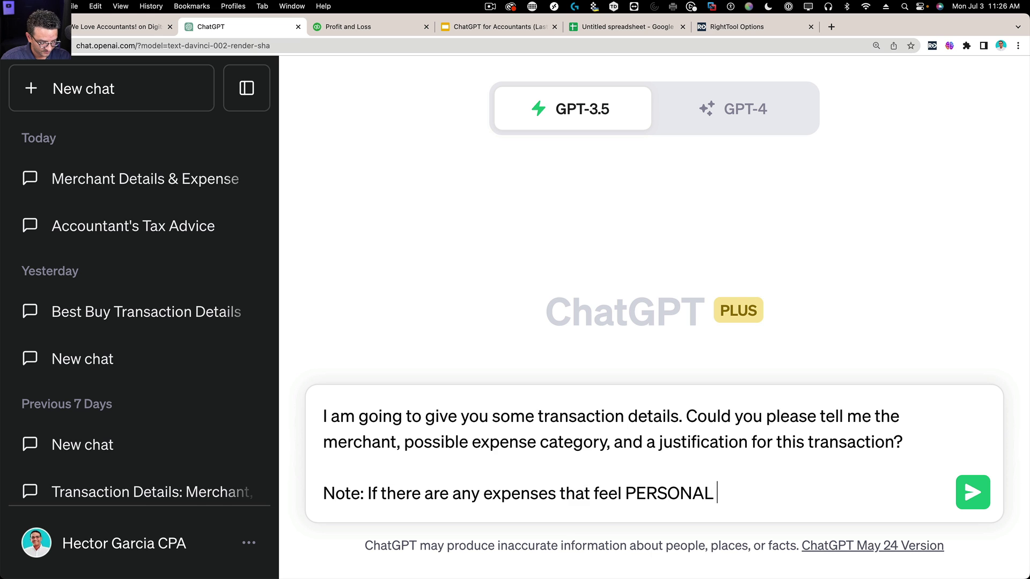
{"action": "type", "text": " in nature"}
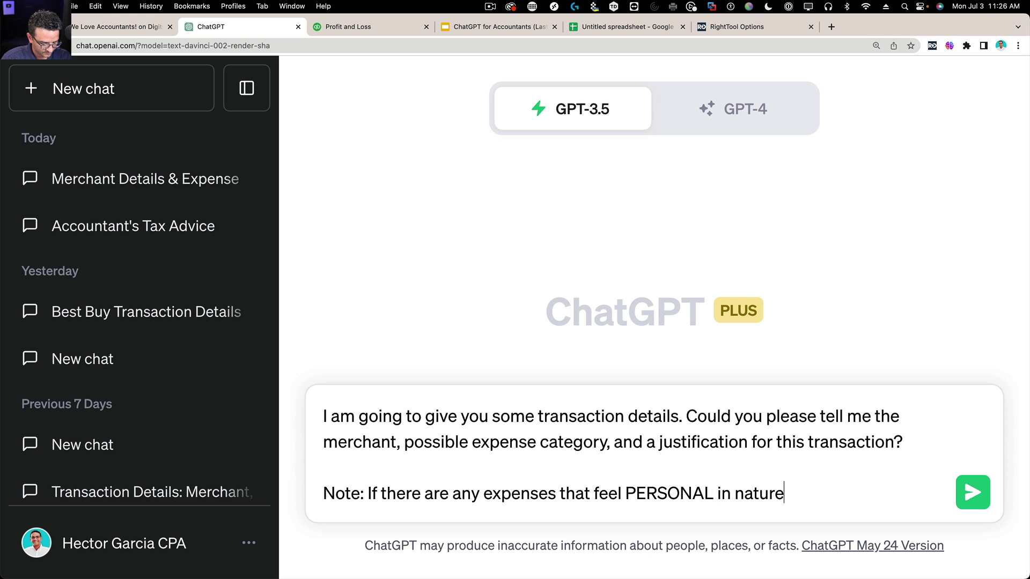
Step: Complete the note with ", such as health related or personal entertainment, point that out" and send the prompt
{"action": "type", "text": ", such "}
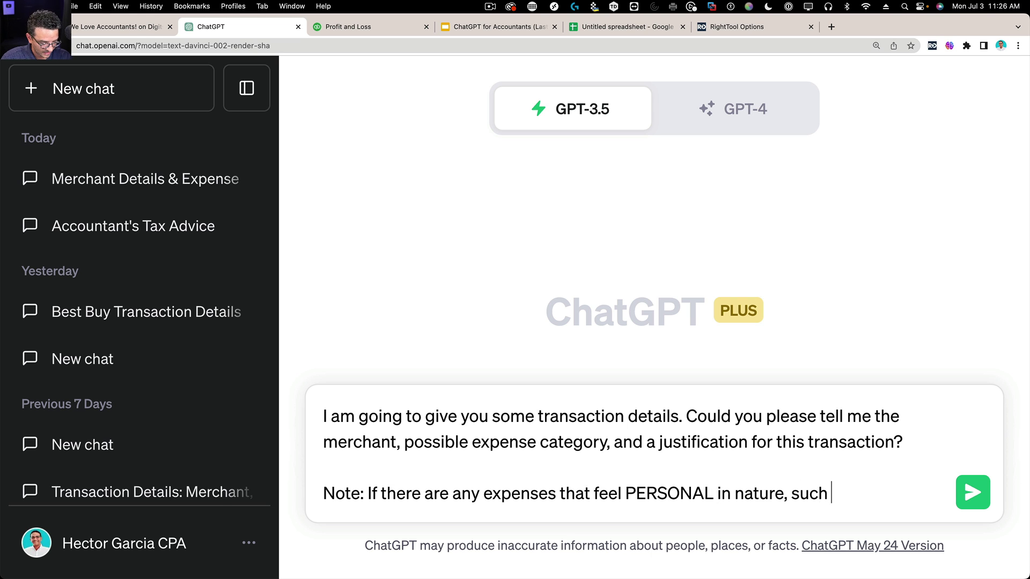
{"action": "type", "text": "as health rera"}
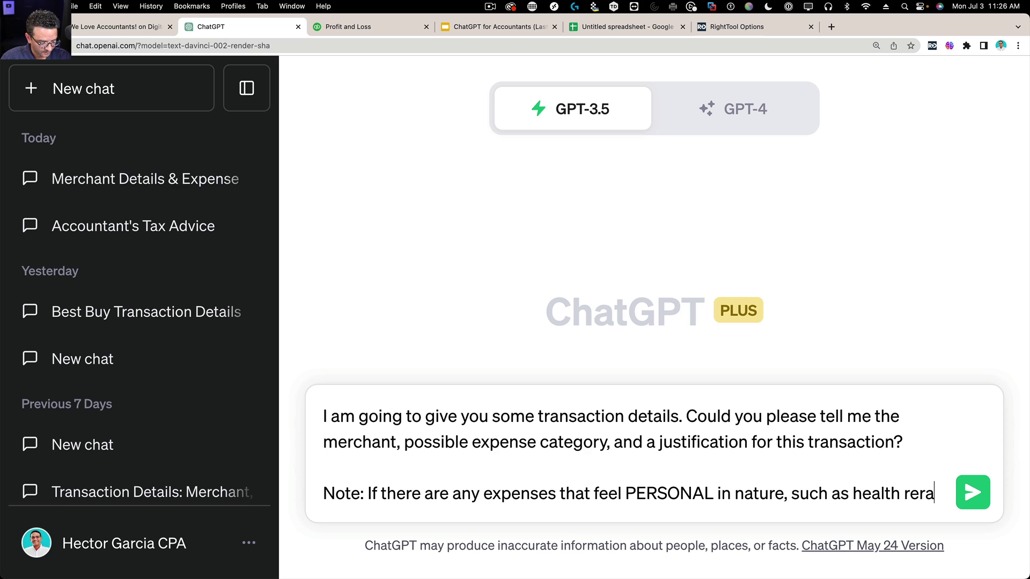
{"action": "key", "text": "BackSpace"}
{"action": "key", "text": "BackSpace"}
{"action": "type", "text": "lat"}
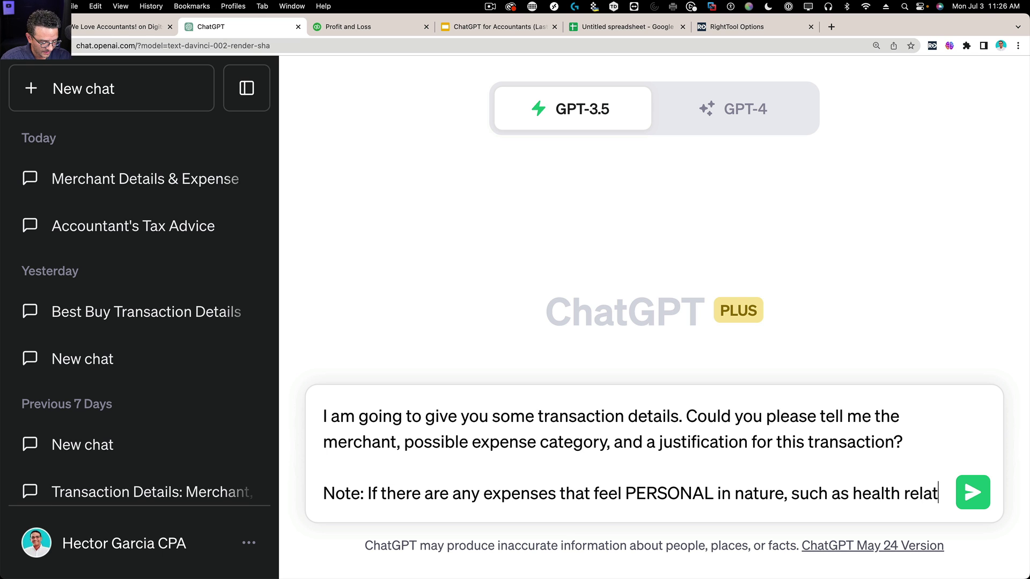
{"action": "type", "text": "ed or pe"}
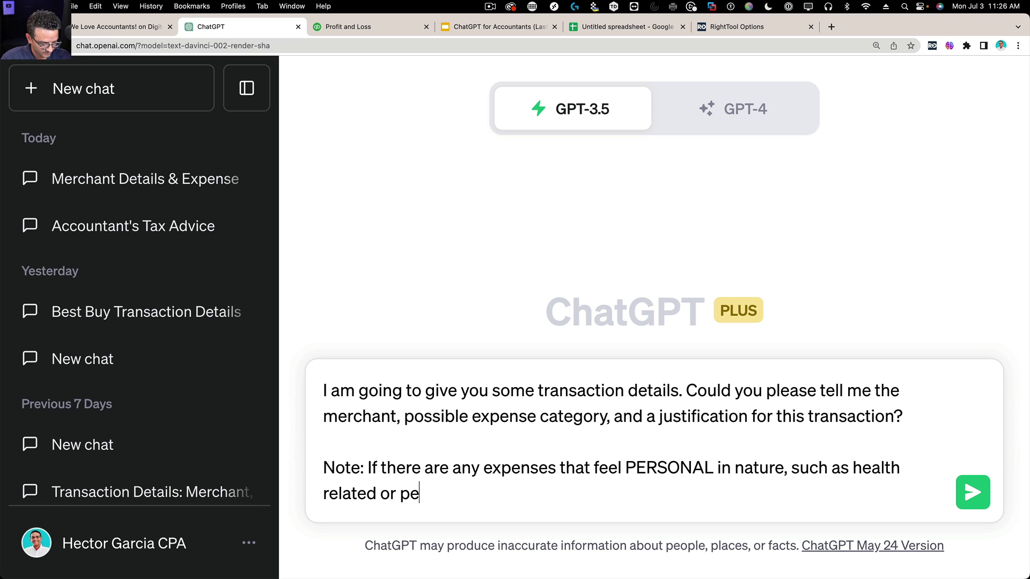
{"action": "type", "text": "rsonal entert"}
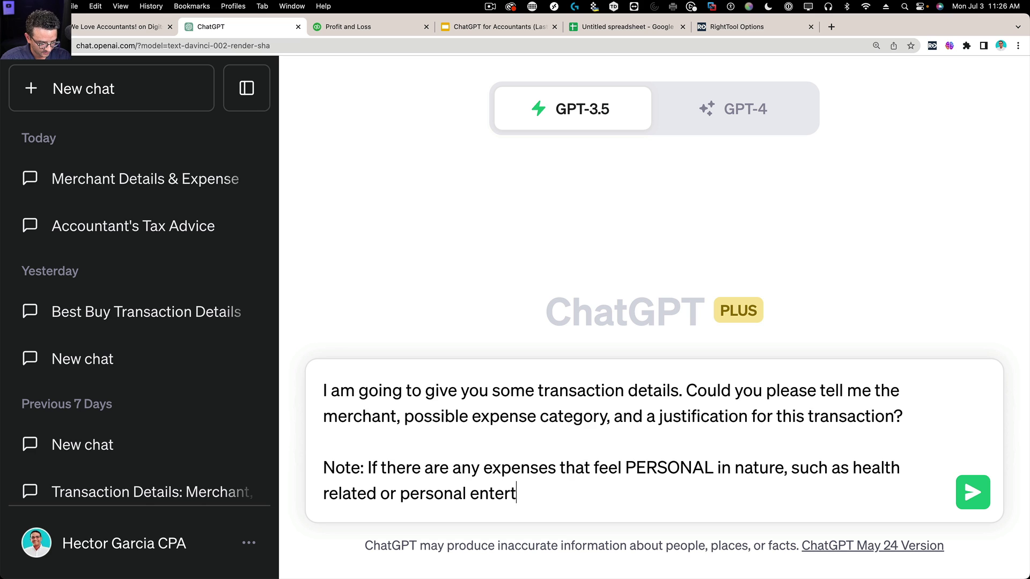
{"action": "type", "text": "ainment, point "}
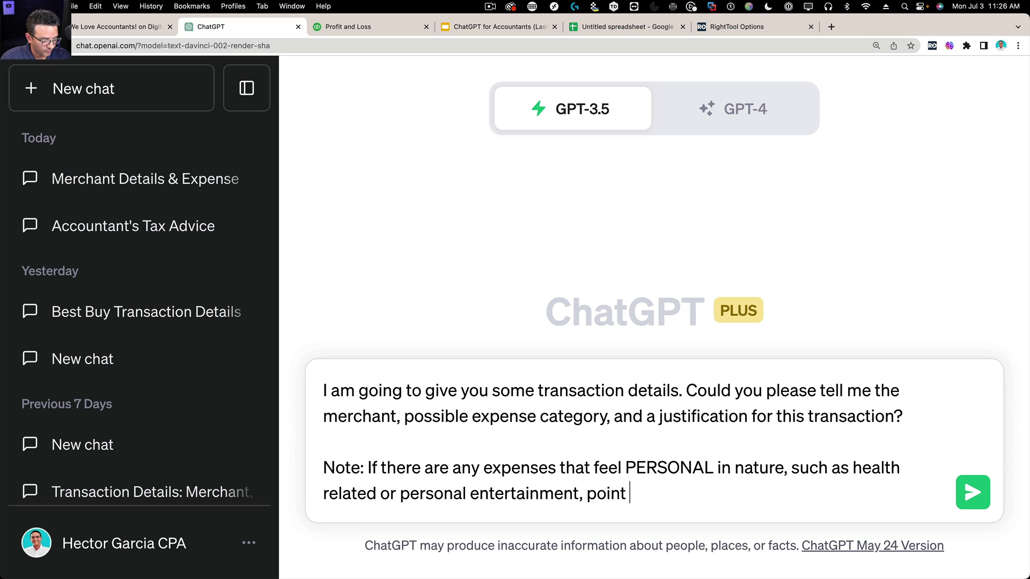
{"action": "type", "text": "that out"}
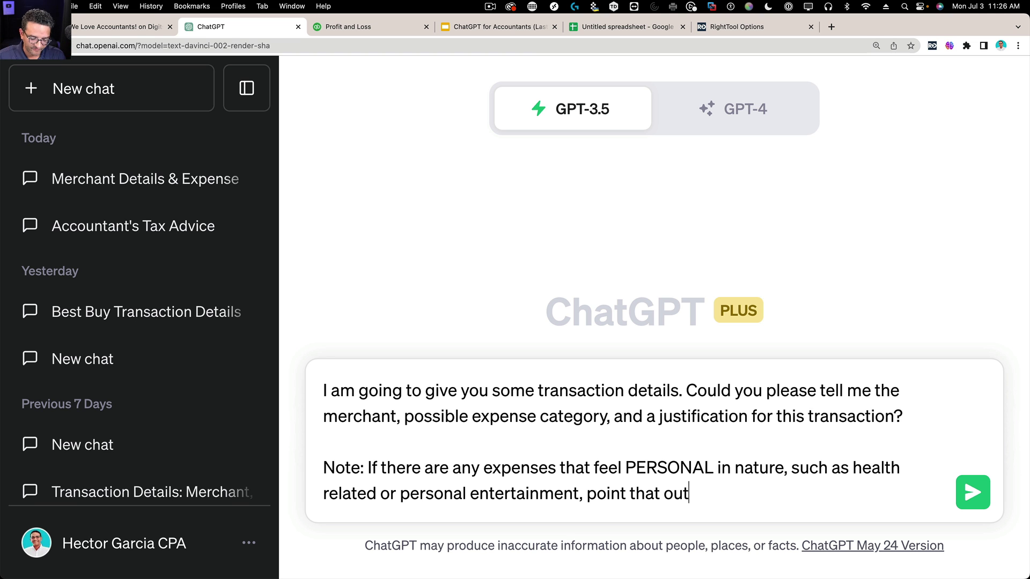
{"action": "key", "text": "Return"}
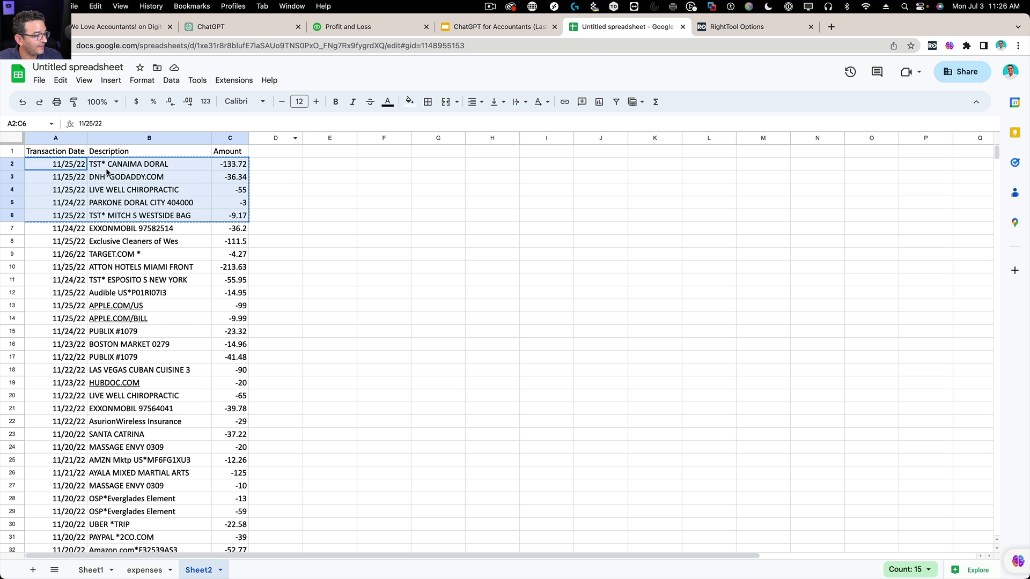
Step: Copy the transactions in A2:C6 of the spreadsheet's Sheet2, paste them into the ChatGPT conversation and send them
{"action": "right_click", "coordinate": [106, 172]}
{"action": "left_click", "coordinate": [132, 198]}
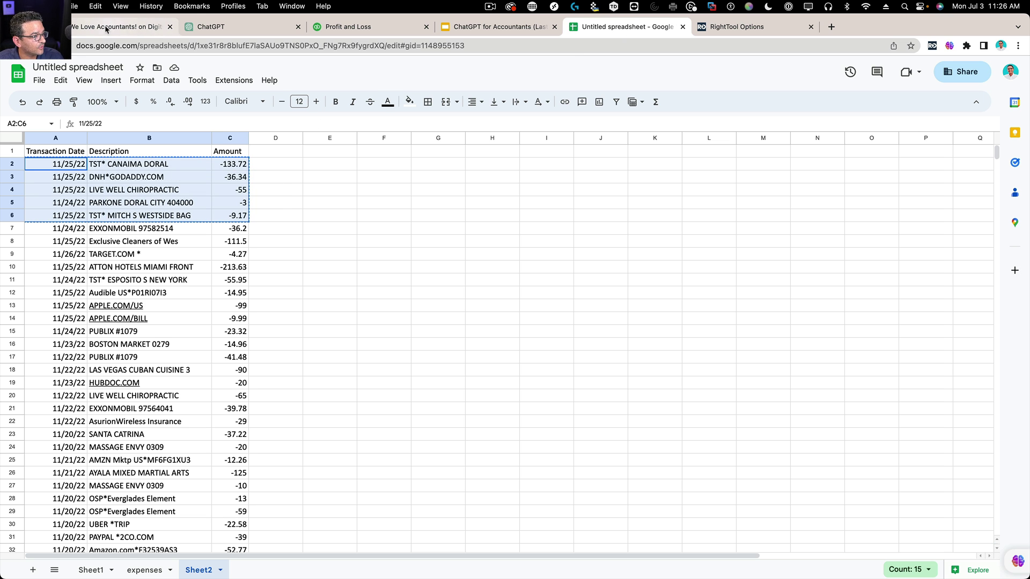
{"action": "left_click", "coordinate": [477, 28]}
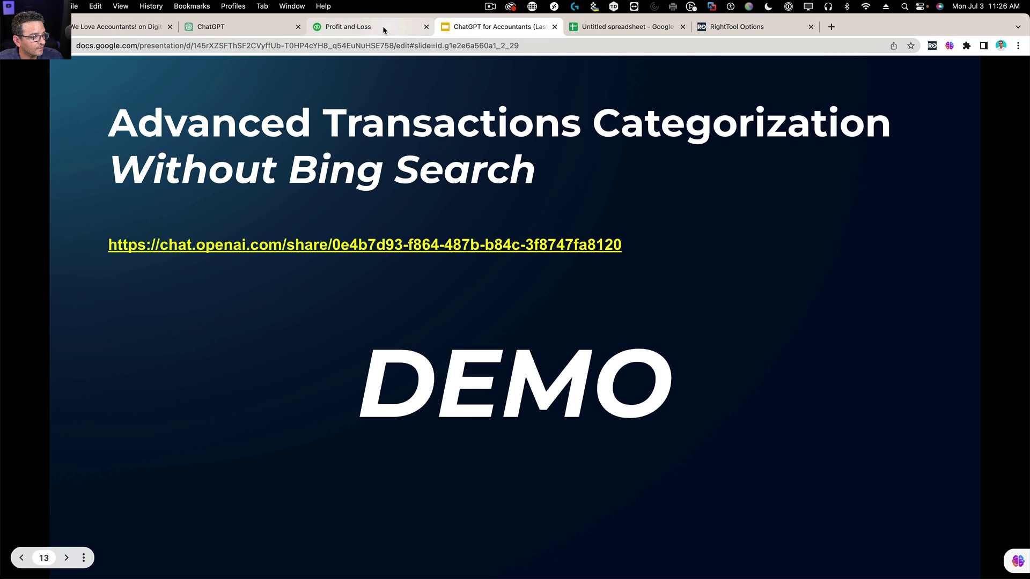
{"action": "left_click", "coordinate": [246, 26]}
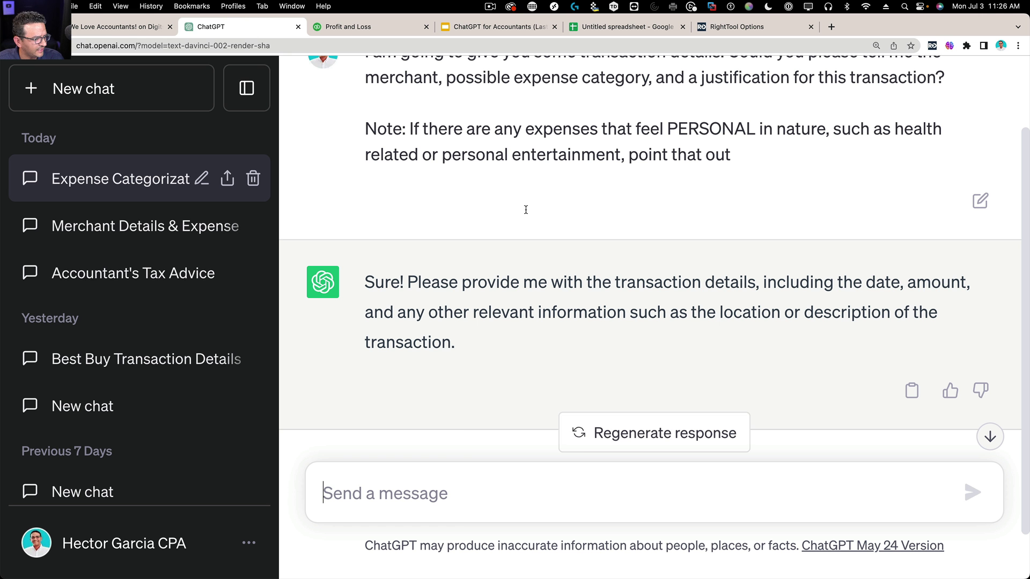
{"action": "right_click", "coordinate": [344, 490]}
{"action": "left_click", "coordinate": [379, 498]}
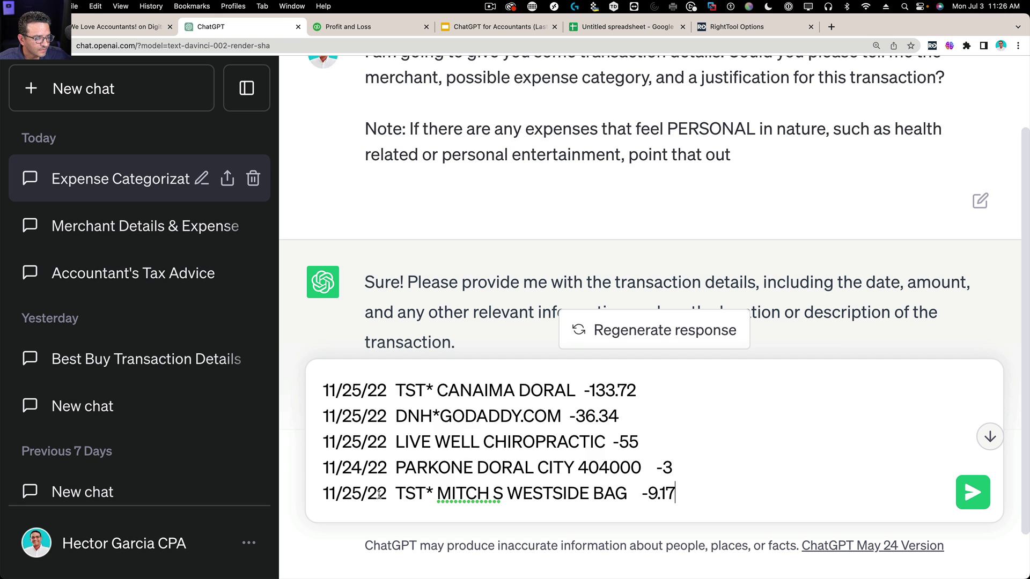
{"action": "key", "text": "Return"}
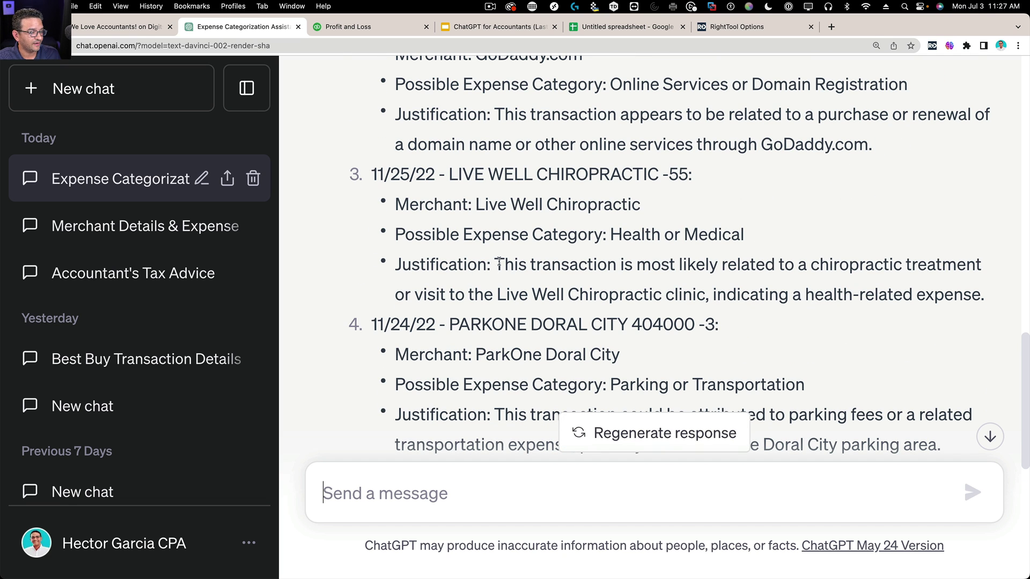
Step: Review the categories and justifications for personal expenses, highlighting the LIVE WELL CHIROPRACTIC justification and checking the MITCH S WESTSIDE BAG and CANAIMA DORAL entries
{"action": "mouse_move", "coordinate": [499, 261]}
{"action": "left_mouse_down"}
{"action": "mouse_move", "coordinate": [988, 271]}
{"action": "mouse_move", "coordinate": [490, 294]}
{"action": "mouse_move", "coordinate": [985, 302]}
{"action": "left_mouse_up"}
{"action": "left_click", "coordinate": [777, 294]}
{"action": "scroll", "coordinate": [772, 277], "scroll_direction": "down", "scroll_amount": 3}
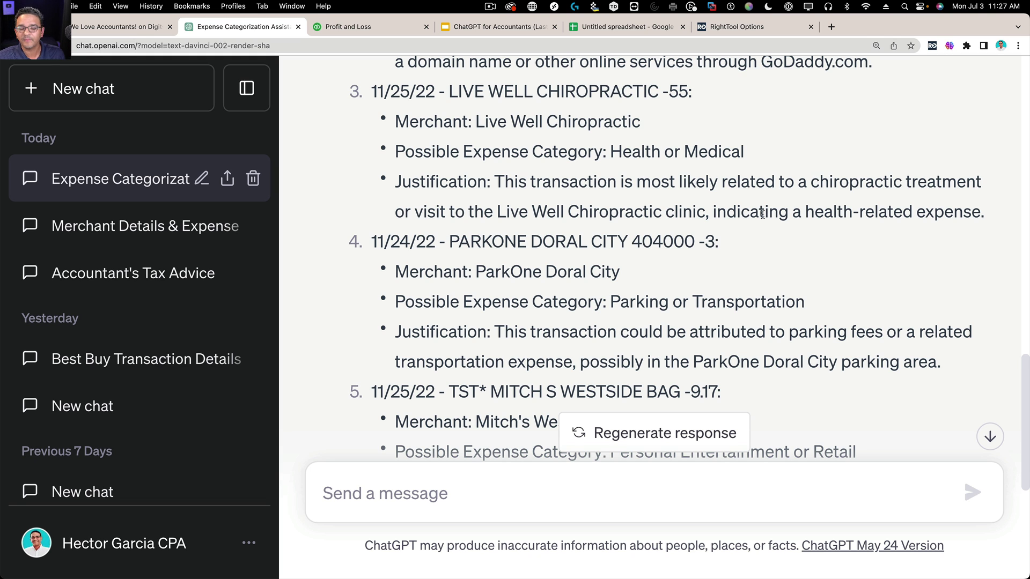
{"action": "scroll", "coordinate": [767, 220], "scroll_direction": "down", "scroll_amount": 5}
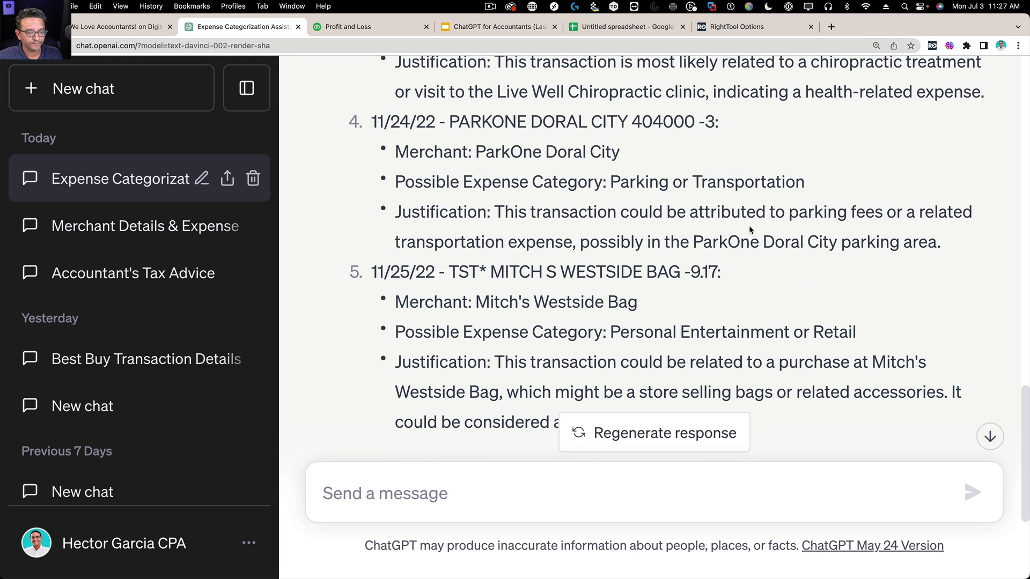
{"action": "scroll", "coordinate": [740, 211], "scroll_direction": "up", "scroll_amount": 10}
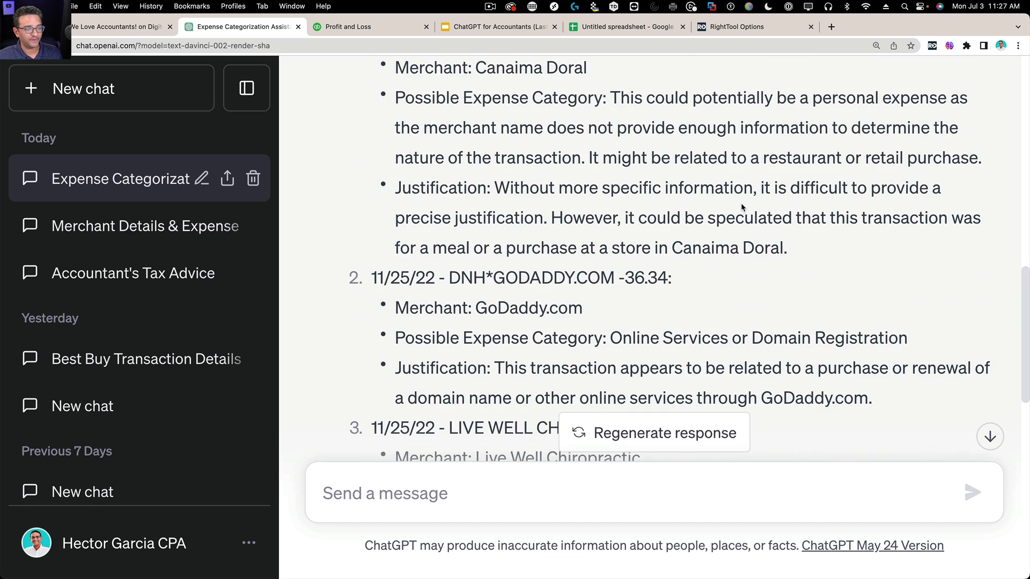
{"action": "scroll", "coordinate": [740, 207], "scroll_direction": "up", "scroll_amount": 5}
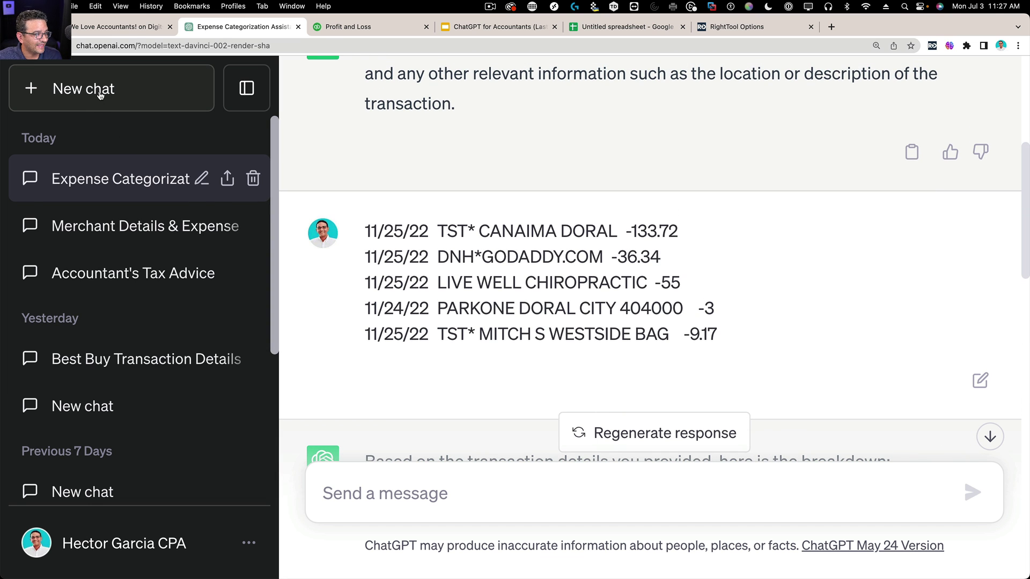
{"action": "left_click", "coordinate": [99, 92]}
{"action": "right_click", "coordinate": [370, 493]}
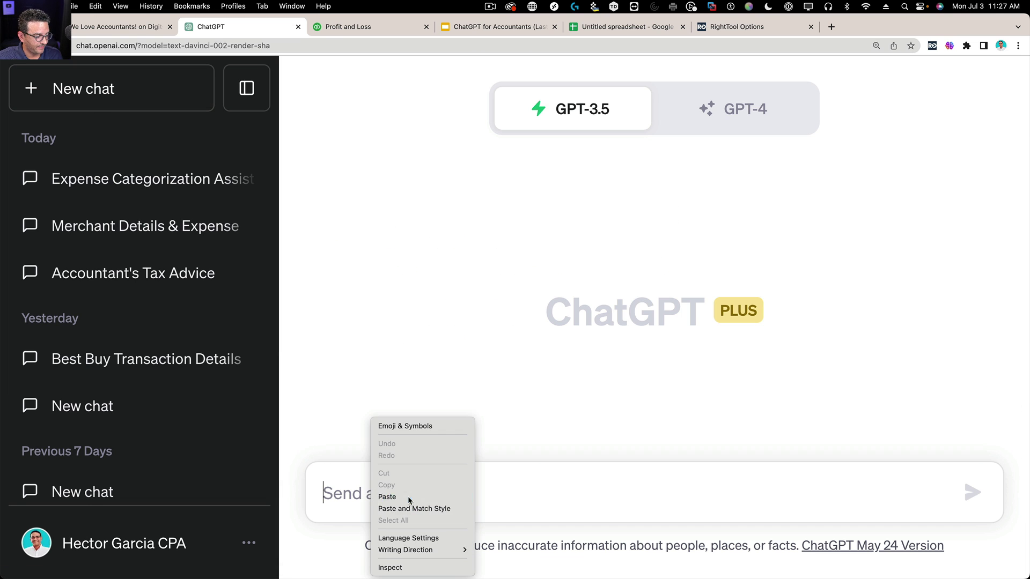
{"action": "left_click", "coordinate": [409, 500]}
{"action": "key", "text": "super+a"}
{"action": "key", "text": "BackSpace"}
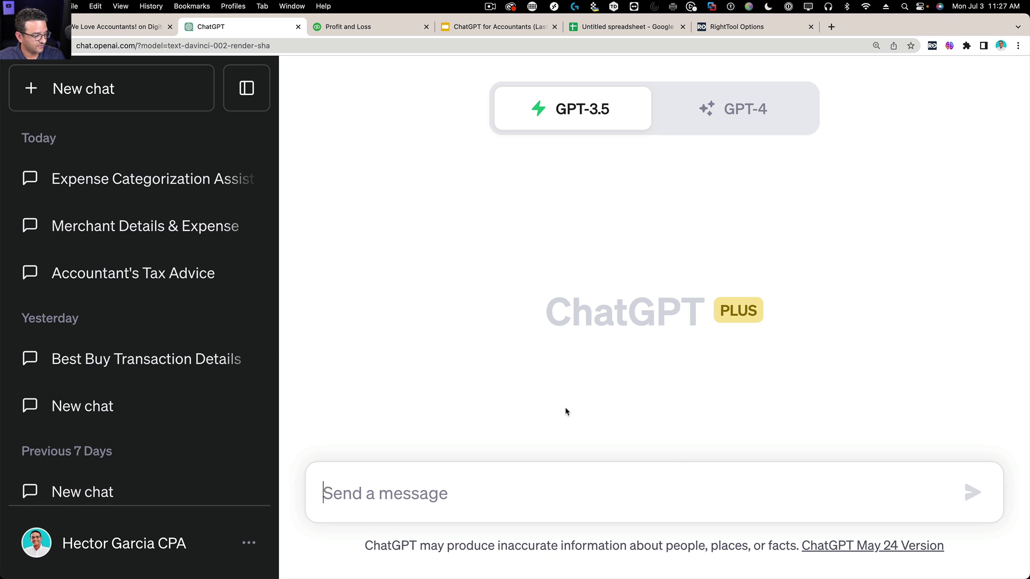
Step: Copy the opening prompt of the Merchant Details & Expense conversation and paste it into a new GPT-3.5 chat
{"action": "left_click", "coordinate": [102, 226]}
{"action": "scroll", "coordinate": [502, 146], "scroll_direction": "up", "scroll_amount": 20}
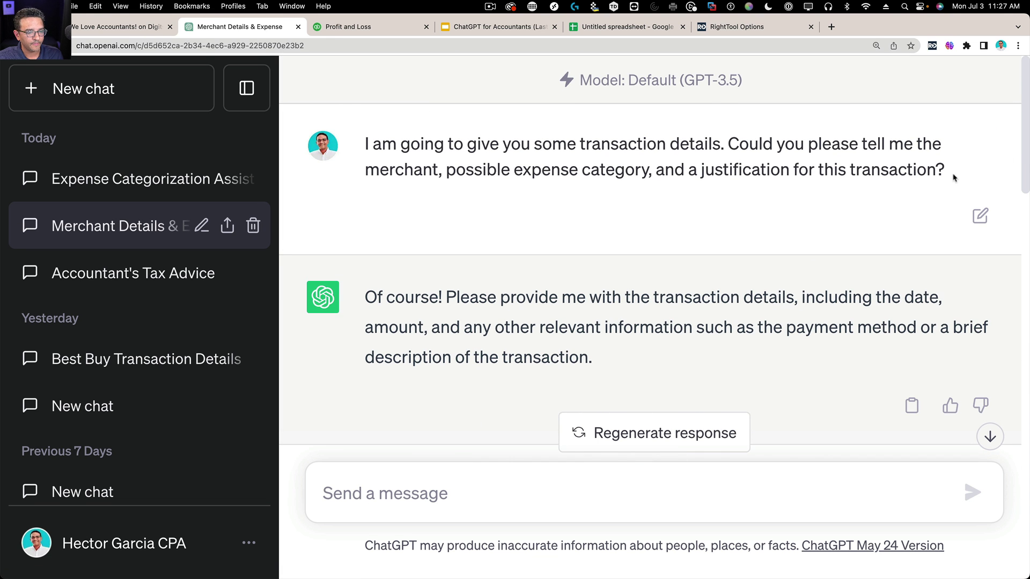
{"action": "left_click_drag", "start_coordinate": [954, 178], "coordinate": [363, 141]}
{"action": "key", "text": "super+c"}
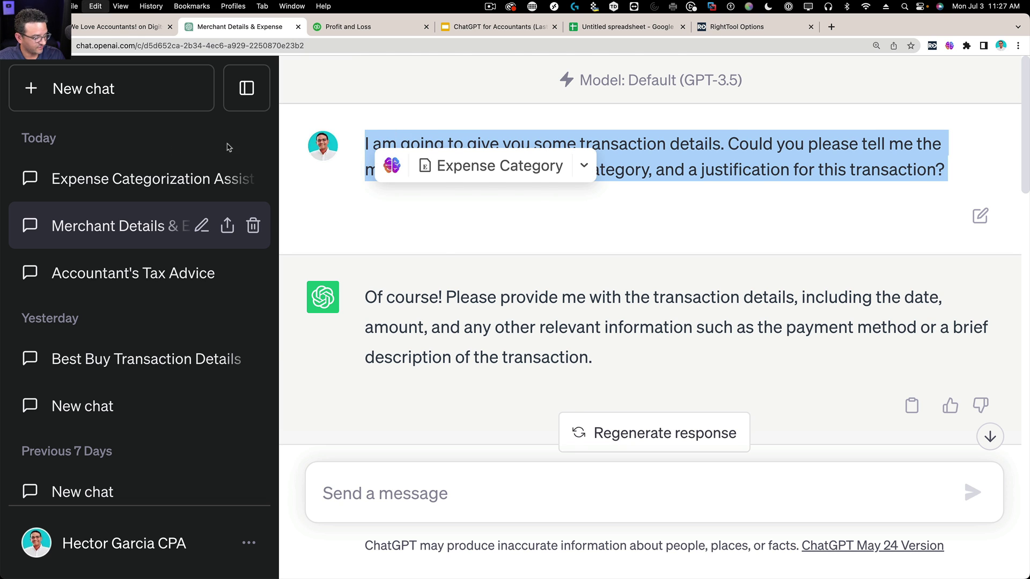
{"action": "left_click", "coordinate": [86, 179]}
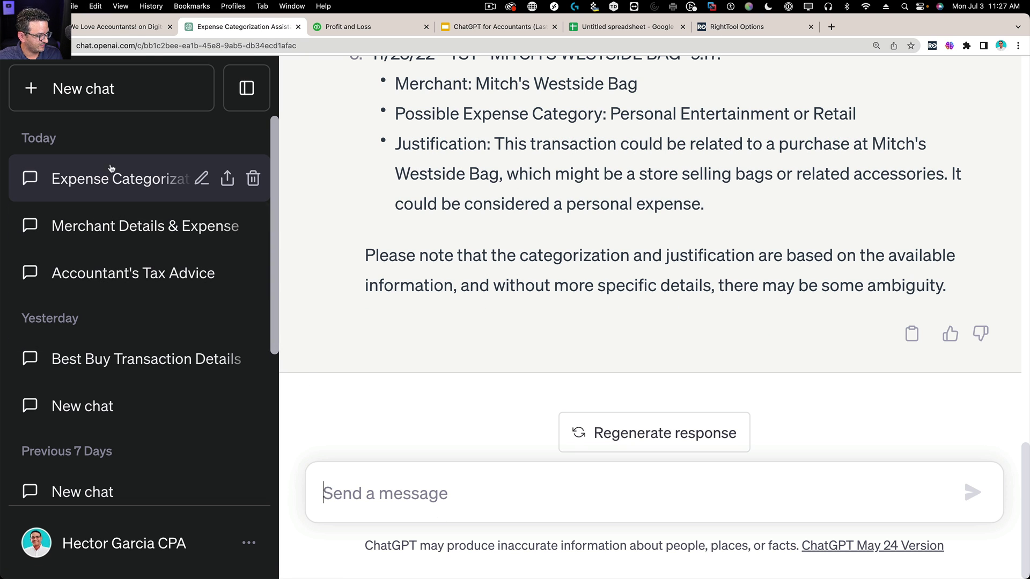
{"action": "left_click", "coordinate": [96, 105]}
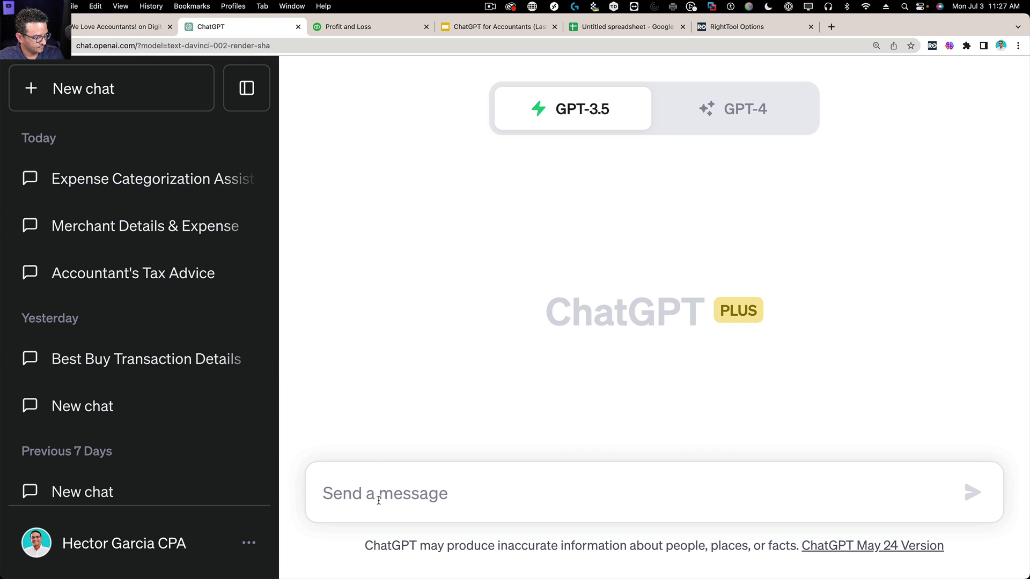
{"action": "key", "text": "super+v"}
Step: Add a separate paragraph "Give me the info in a table format, make the justification very short" to the prompt and send it
{"action": "key", "text": "shift+Return"}
{"action": "key", "text": "shift+Return"}
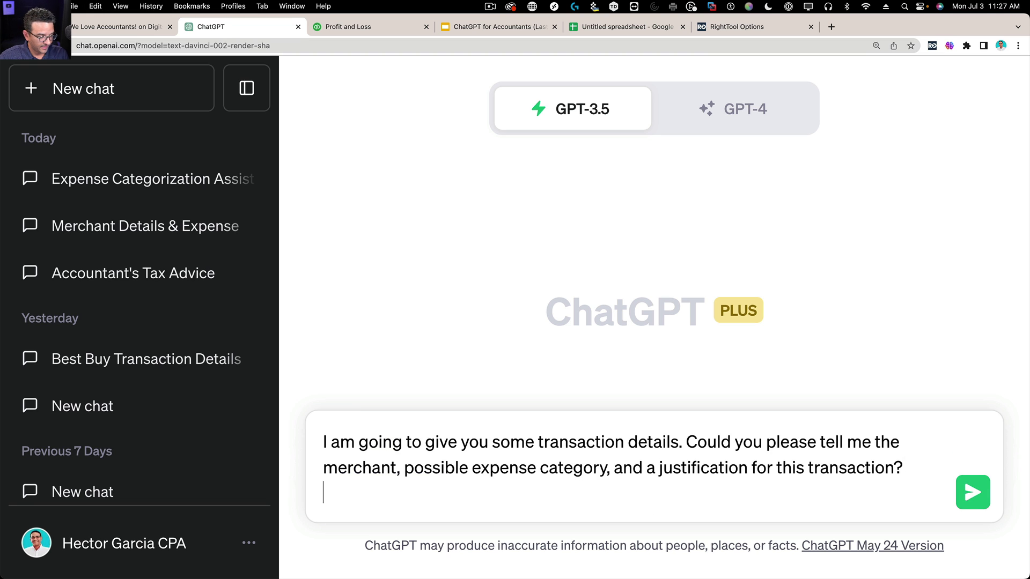
{"action": "type", "text": "Give me t"}
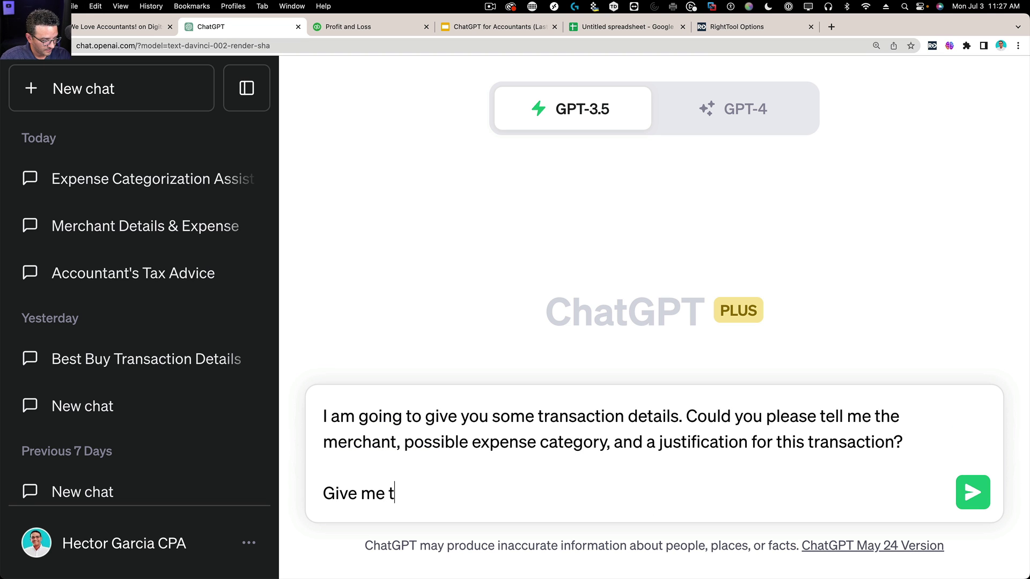
{"action": "type", "text": "he info in a "}
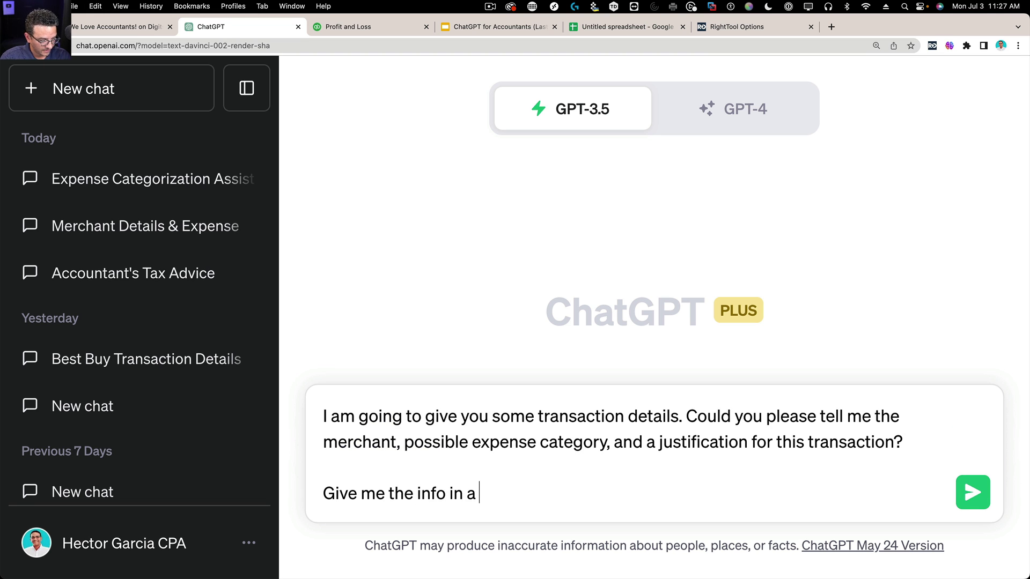
{"action": "type", "text": "table formar"}
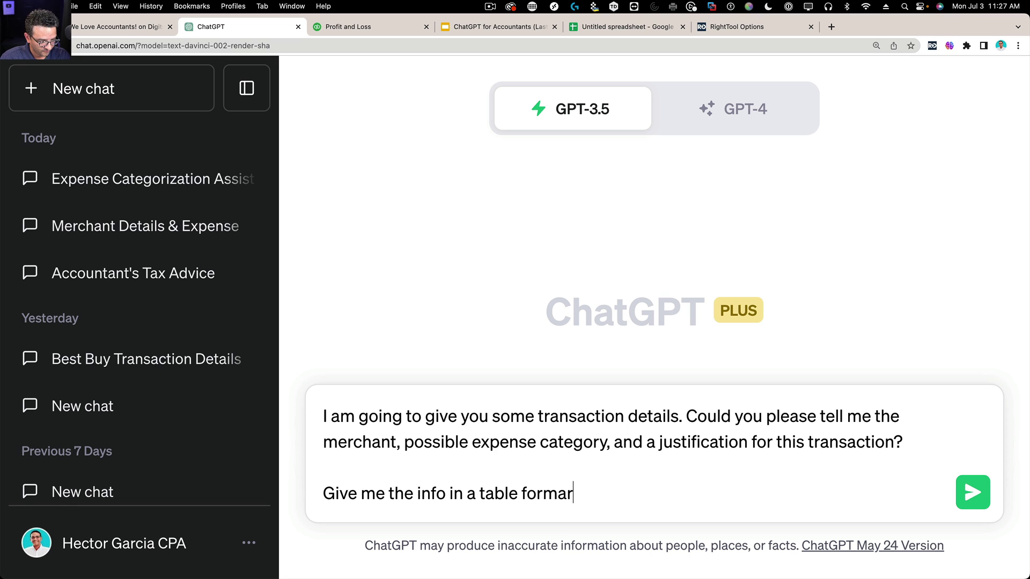
{"action": "key", "text": "BackSpace"}
{"action": "type", "text": "t, make the "}
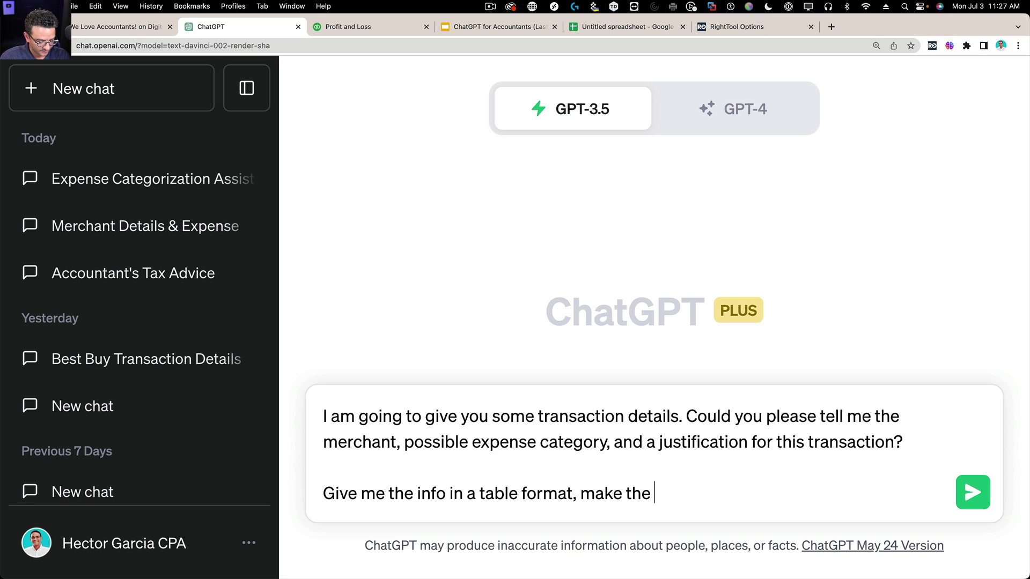
{"action": "type", "text": "justification "}
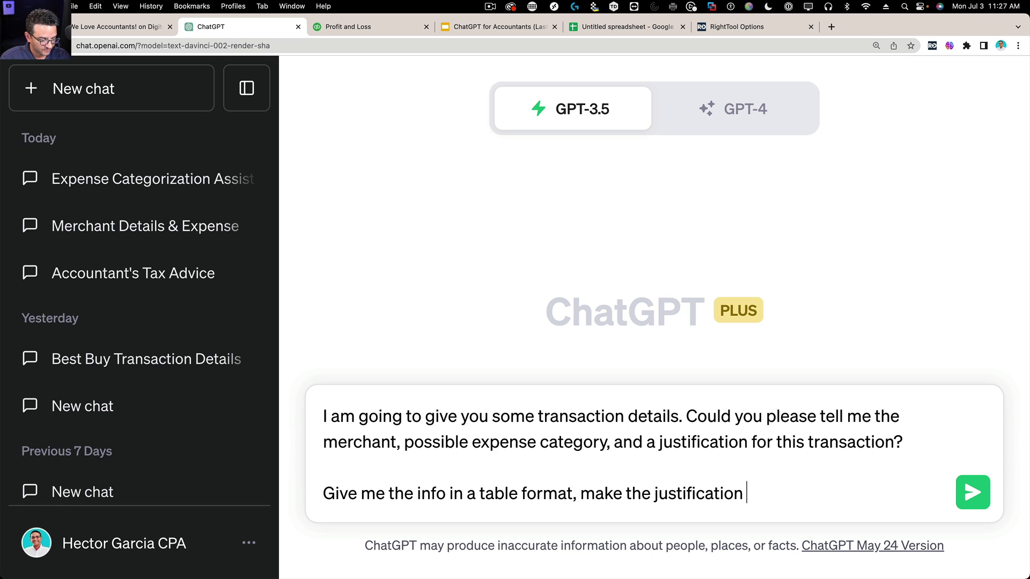
{"action": "type", "text": "very short"}
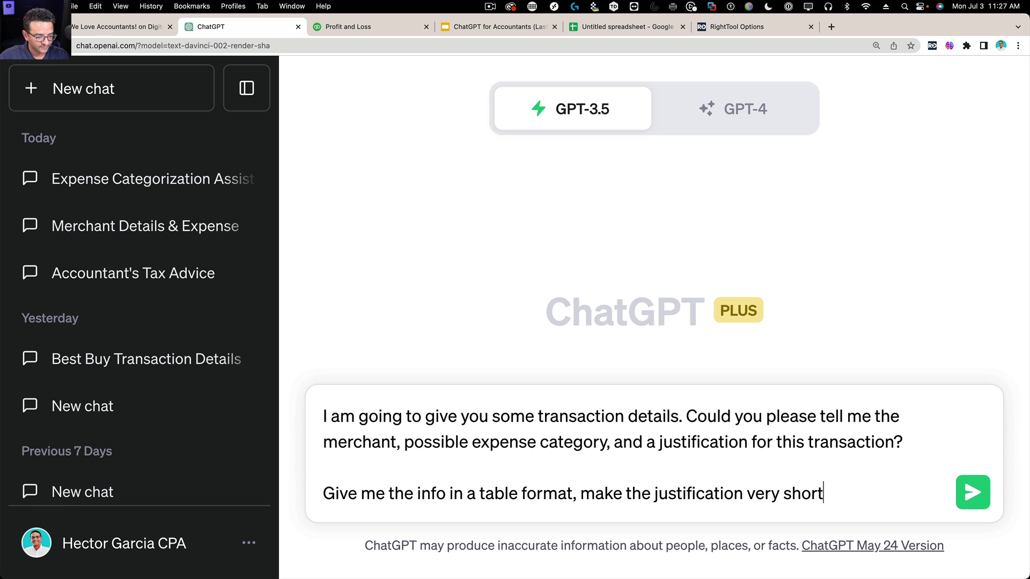
{"action": "key", "text": "Return"}
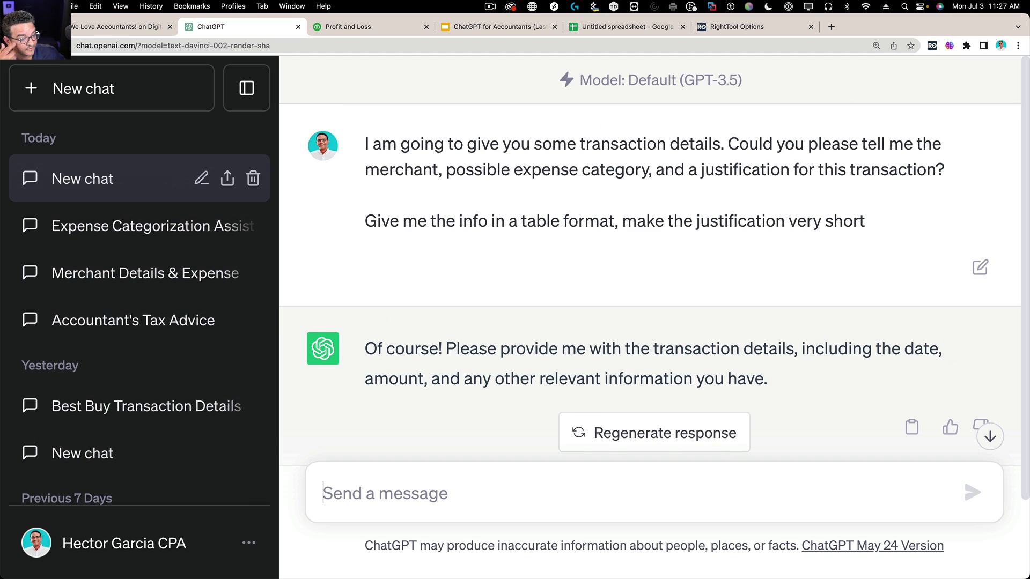
Step: Copy transactions A2:C6 from Sheet2 of the spreadsheet again, paste them into the new ChatGPT conversation and send them
{"action": "left_click", "coordinate": [625, 27]}
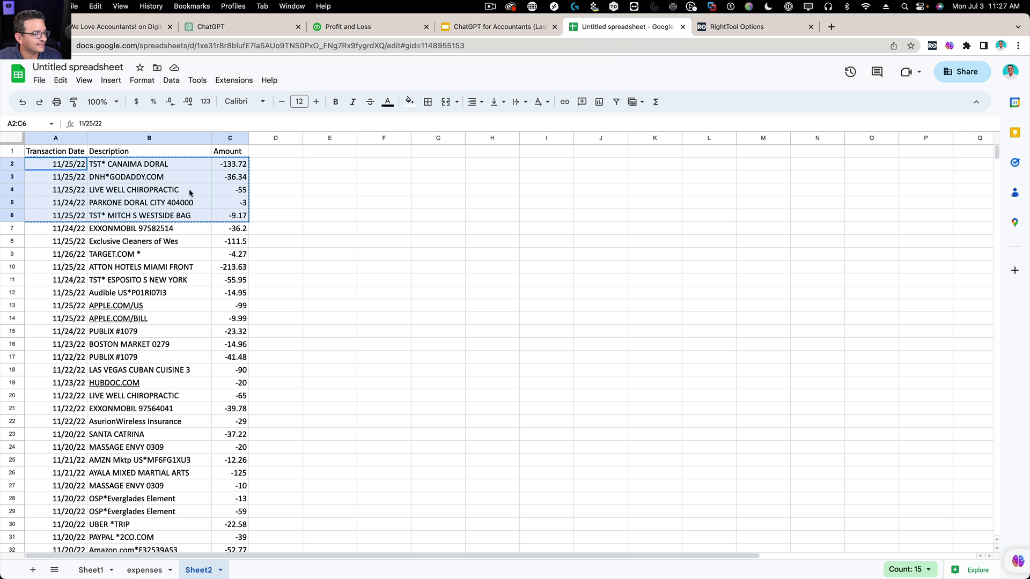
{"action": "right_click", "coordinate": [140, 189]}
{"action": "left_click", "coordinate": [165, 216]}
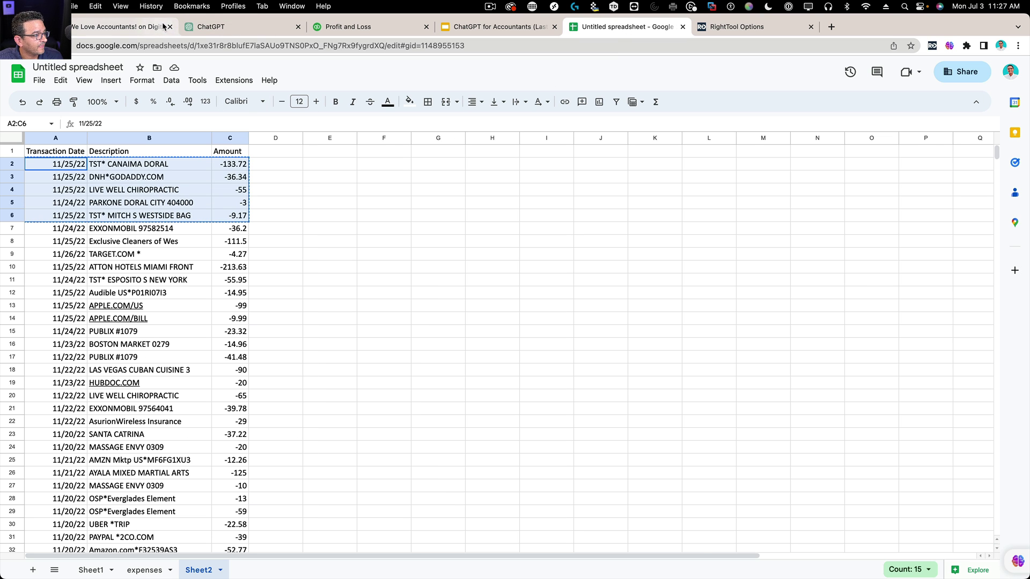
{"action": "left_click", "coordinate": [232, 31]}
{"action": "right_click", "coordinate": [383, 494]}
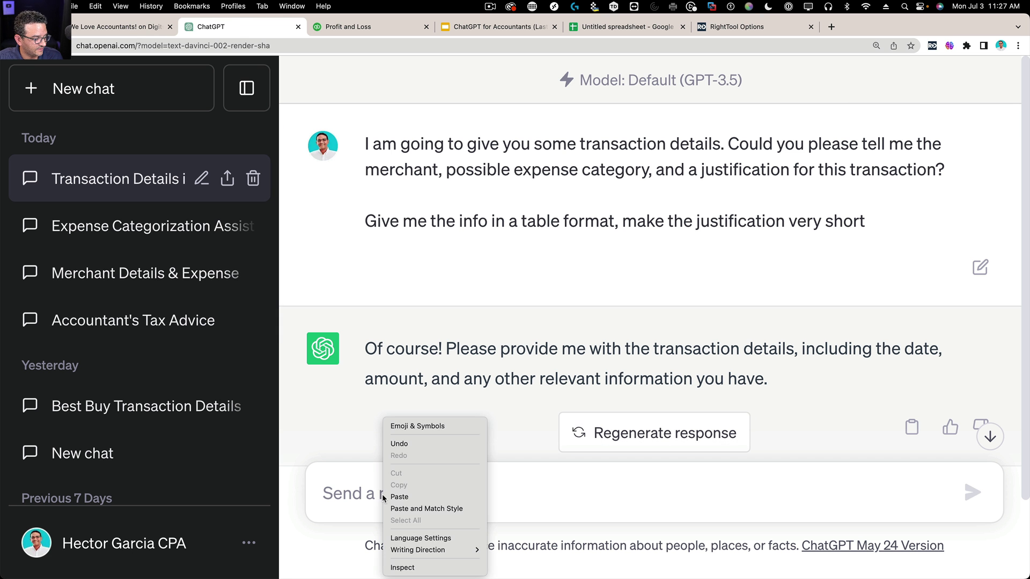
{"action": "left_click", "coordinate": [410, 495]}
{"action": "key", "text": "Return"}
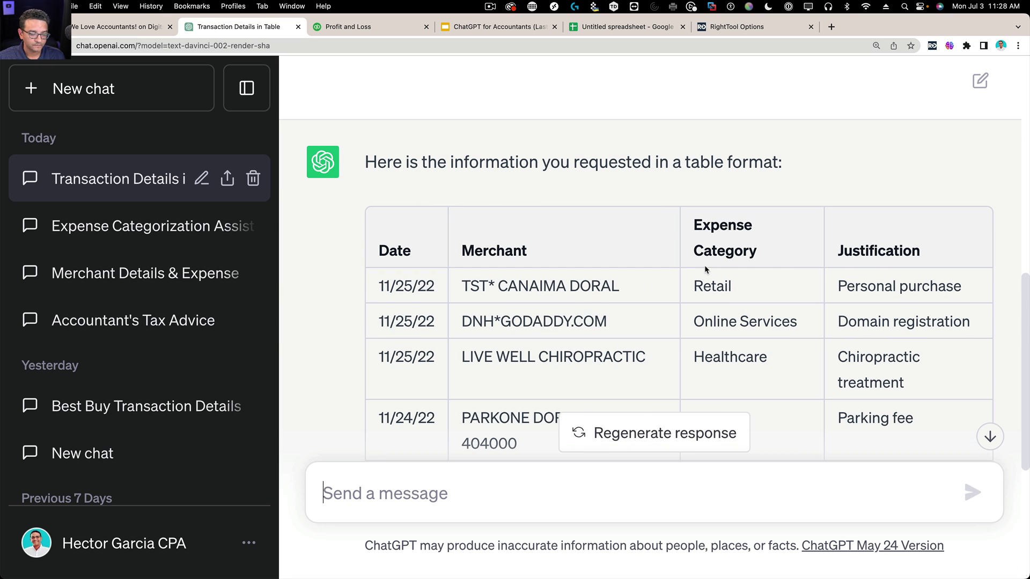
Step: Review the table's expense categories and justifications, comparing them with the submitted transactions and the opening prompt
{"action": "scroll", "coordinate": [714, 259], "scroll_direction": "down", "scroll_amount": 5}
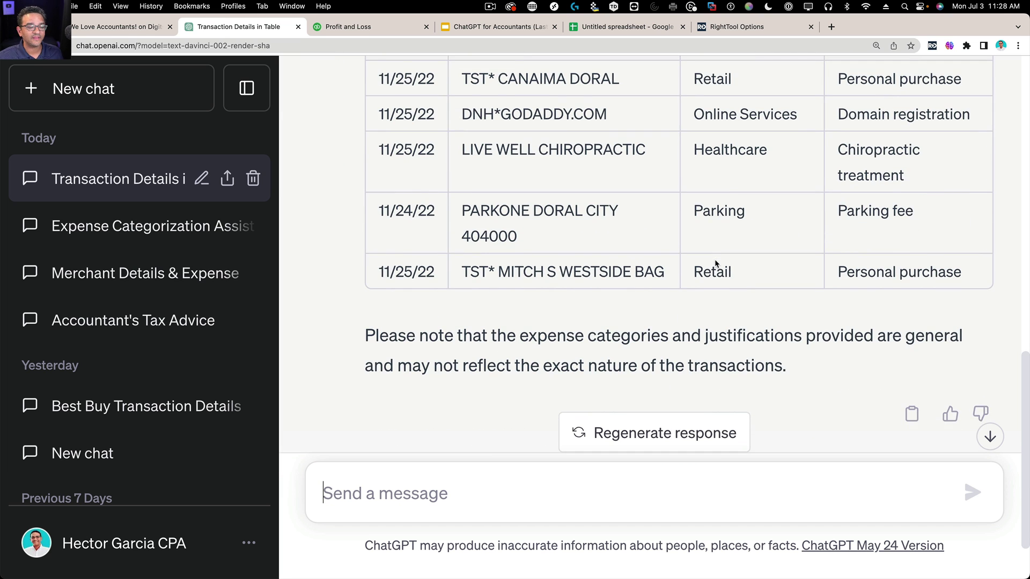
{"action": "scroll", "coordinate": [714, 270], "scroll_direction": "up", "scroll_amount": 1}
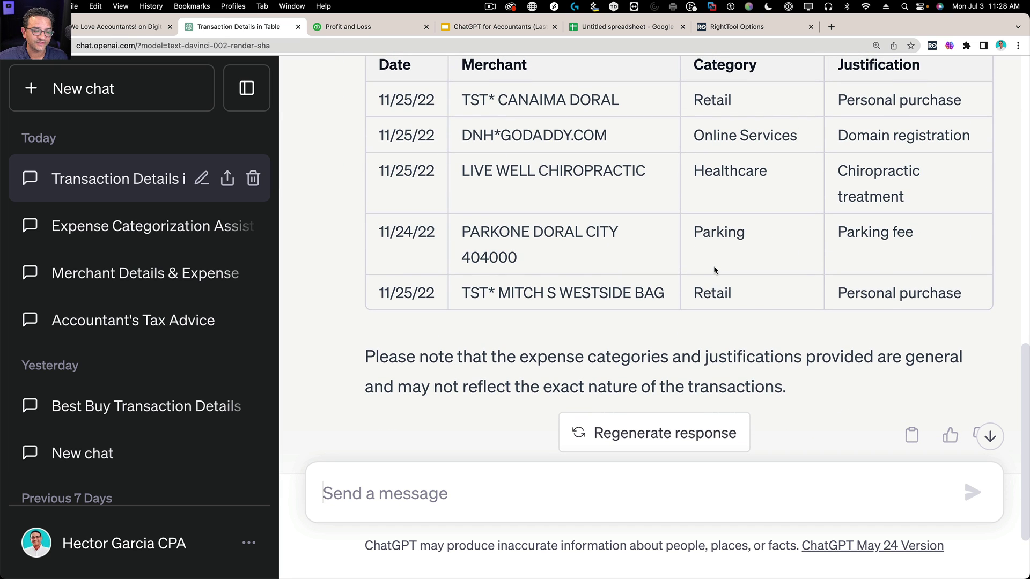
{"action": "scroll", "coordinate": [712, 274], "scroll_direction": "up", "scroll_amount": 3}
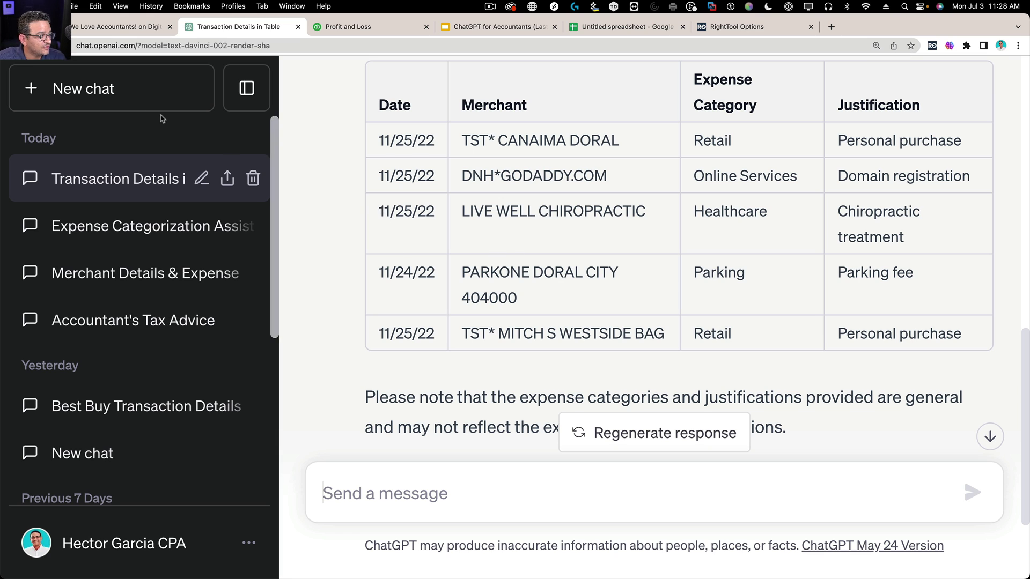
{"action": "scroll", "coordinate": [565, 230], "scroll_direction": "up", "scroll_amount": 6}
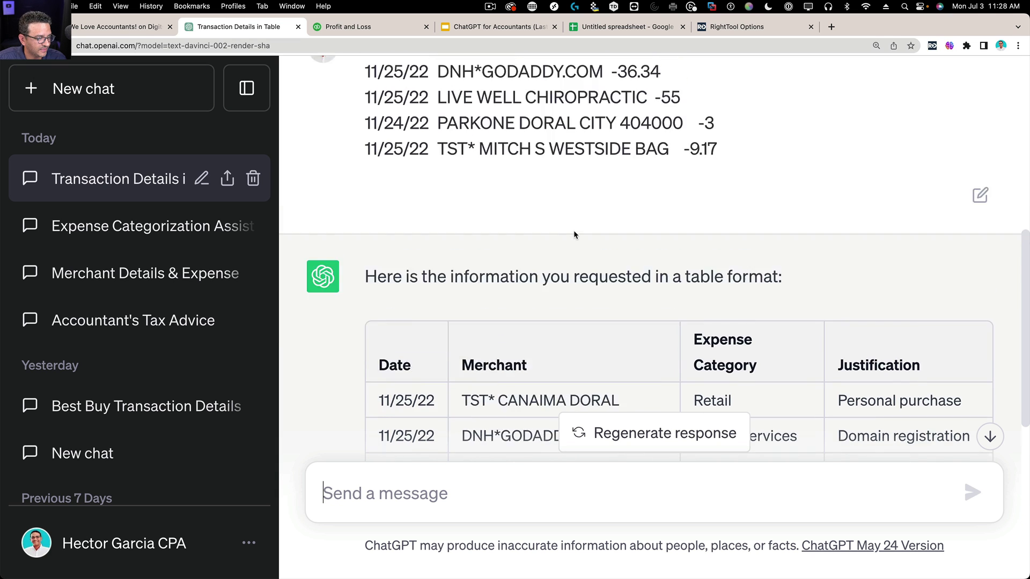
{"action": "left_click_drag", "start_coordinate": [733, 214], "coordinate": [365, 98]}
{"action": "scroll", "coordinate": [651, 207], "scroll_direction": "up", "scroll_amount": 5}
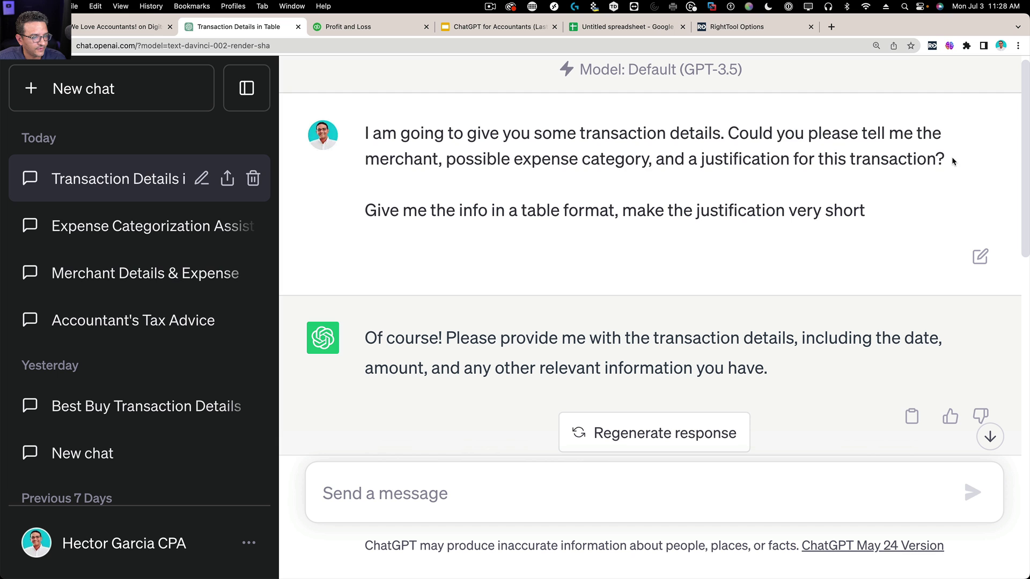
{"action": "left_click_drag", "start_coordinate": [952, 160], "coordinate": [581, 133]}
Step: Open the Best Buy Transaction Details conversation and examine its numbered prompt and the response
{"action": "scroll", "coordinate": [163, 306], "scroll_direction": "down", "scroll_amount": 4}
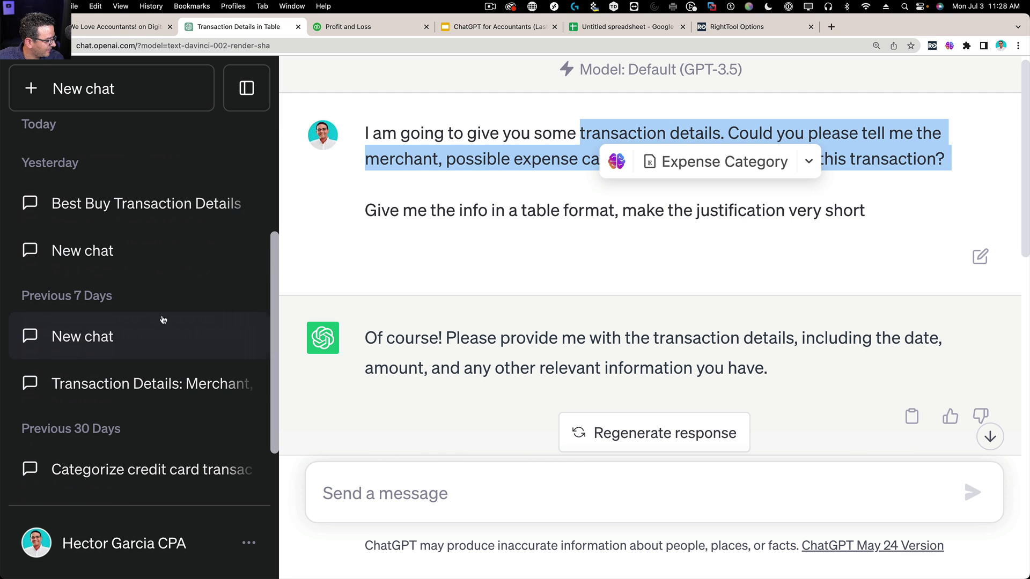
{"action": "left_click", "coordinate": [145, 202]}
{"action": "scroll", "coordinate": [539, 213], "scroll_direction": "up", "scroll_amount": 10}
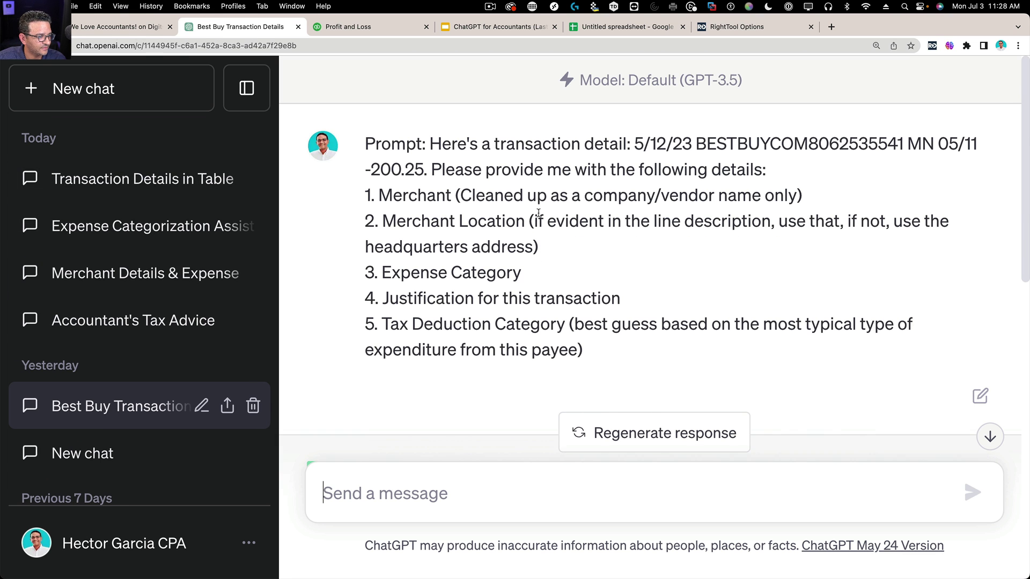
{"action": "scroll", "coordinate": [545, 228], "scroll_direction": "down", "scroll_amount": 10}
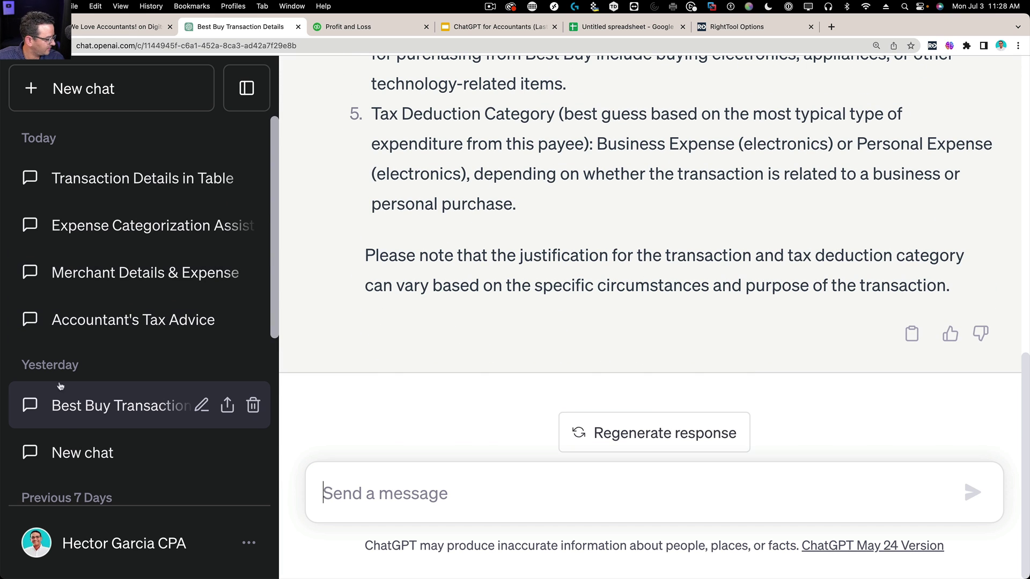
Step: Open the "Transaction Details: Merchant" conversation from the previous 7 days and copy its full opening prompt
{"action": "scroll", "coordinate": [111, 410], "scroll_direction": "down", "scroll_amount": 5}
{"action": "left_click", "coordinate": [131, 302]}
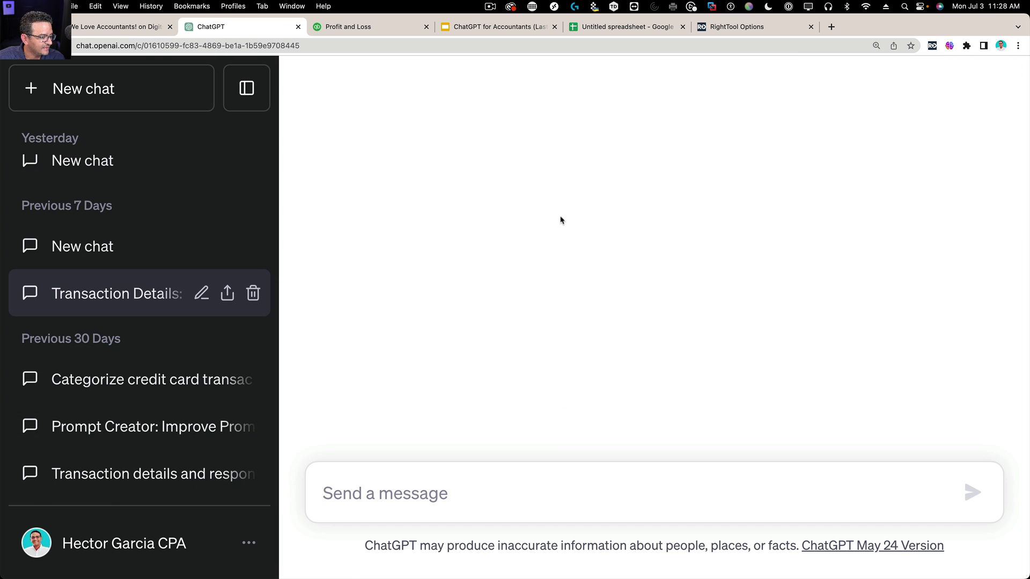
{"action": "scroll", "coordinate": [543, 217], "scroll_direction": "up", "scroll_amount": 10}
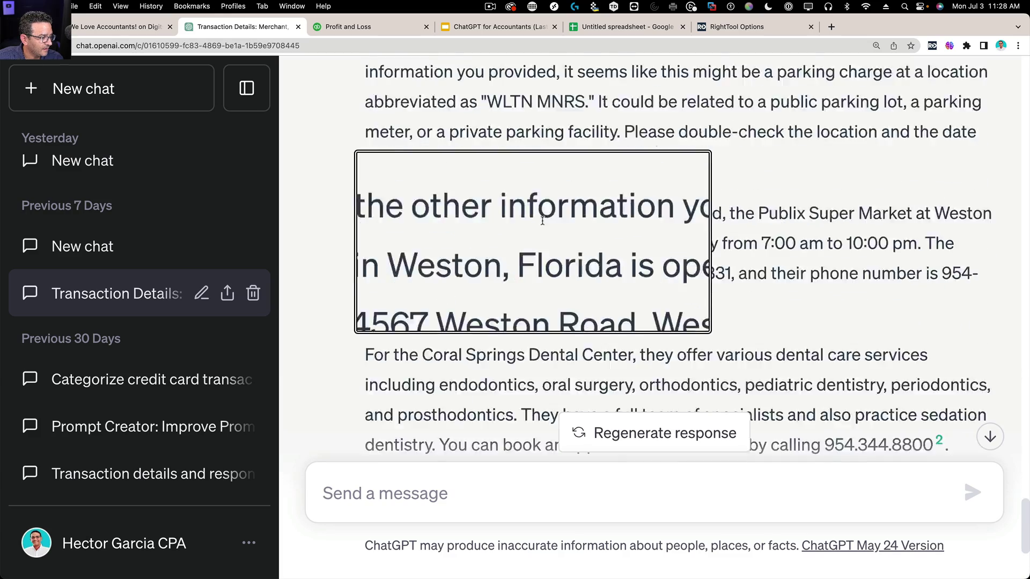
{"action": "scroll", "coordinate": [544, 221], "scroll_direction": "up", "scroll_amount": 20}
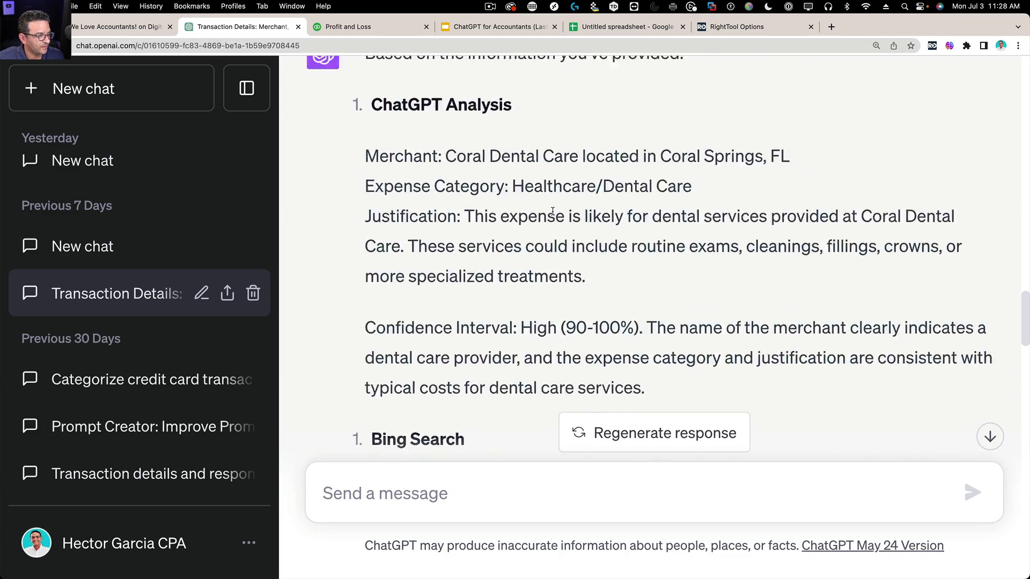
{"action": "scroll", "coordinate": [555, 208], "scroll_direction": "down", "scroll_amount": 1}
{"action": "scroll", "coordinate": [558, 211], "scroll_direction": "up", "scroll_amount": 15}
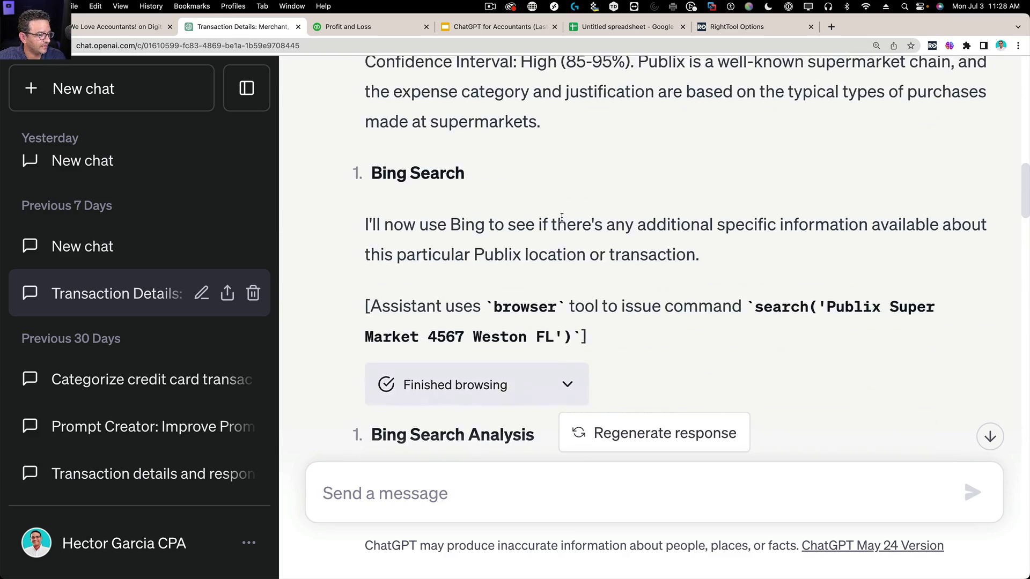
{"action": "scroll", "coordinate": [562, 216], "scroll_direction": "up", "scroll_amount": 8}
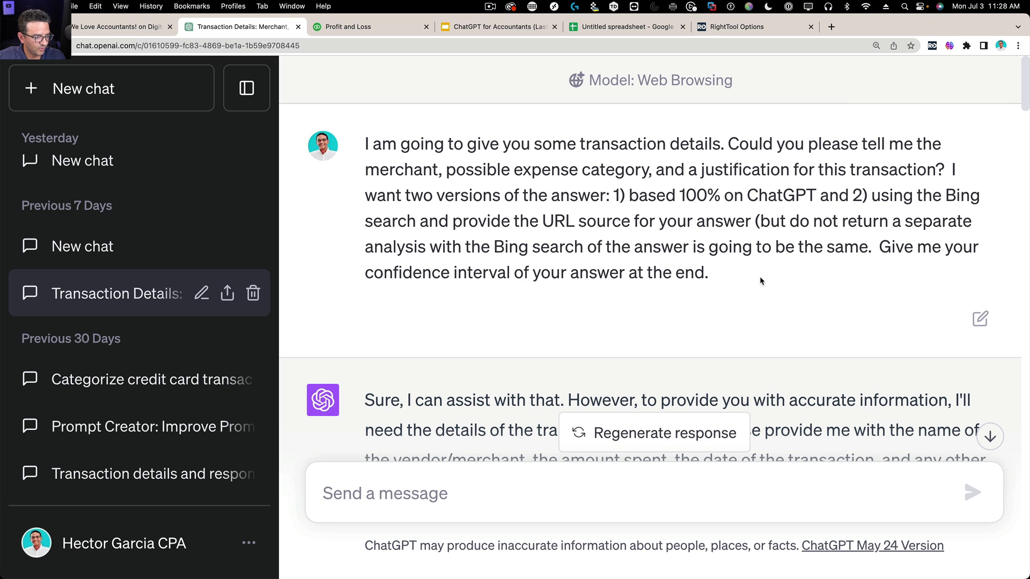
{"action": "left_click_drag", "start_coordinate": [759, 278], "coordinate": [377, 147]}
{"action": "key", "text": "super+c"}
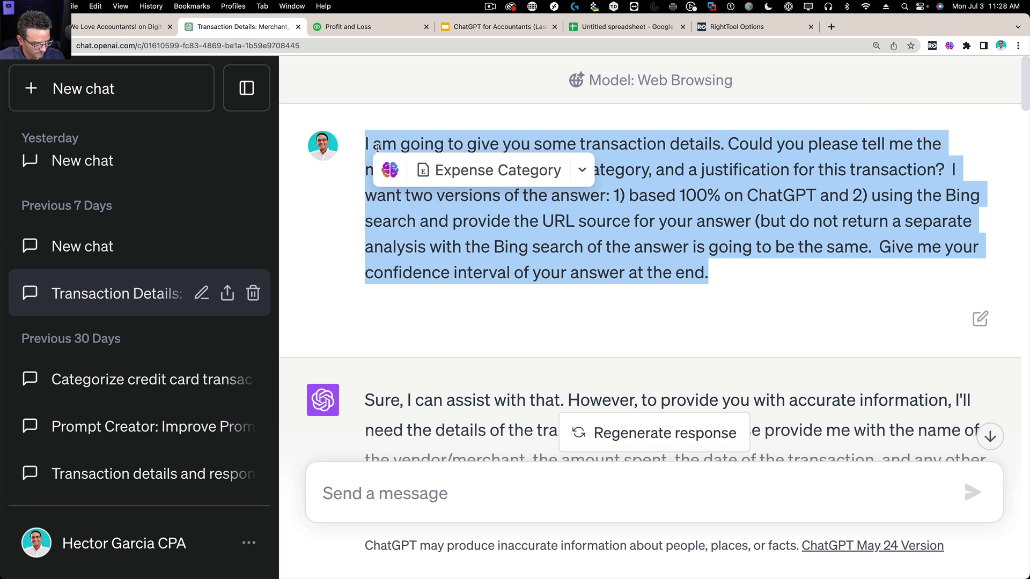
Step: Start a new GPT-4 chat with Browse with Bing enabled and paste the copied prompt into the message
{"action": "left_click", "coordinate": [81, 89]}
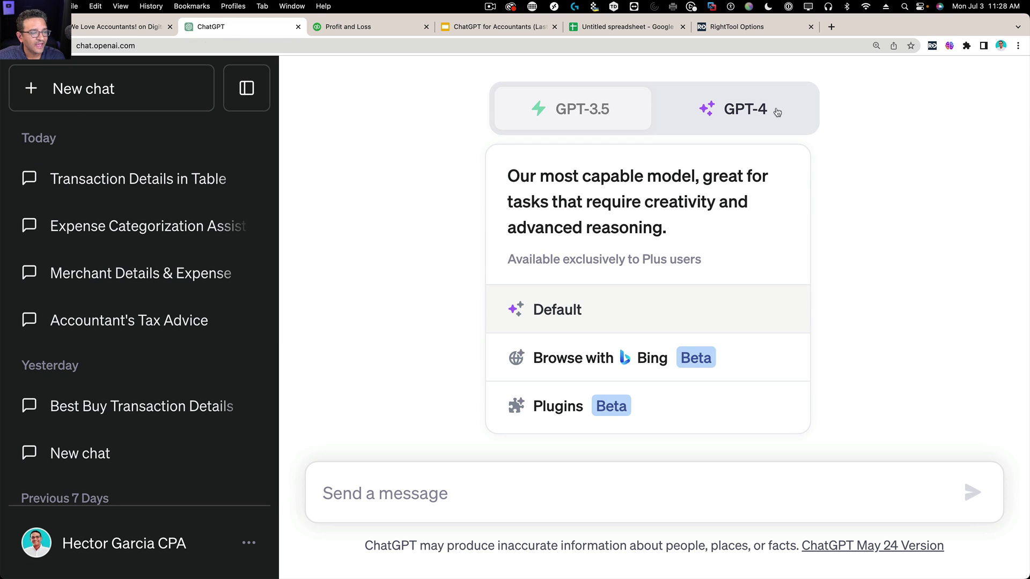
{"action": "left_click", "coordinate": [751, 112]}
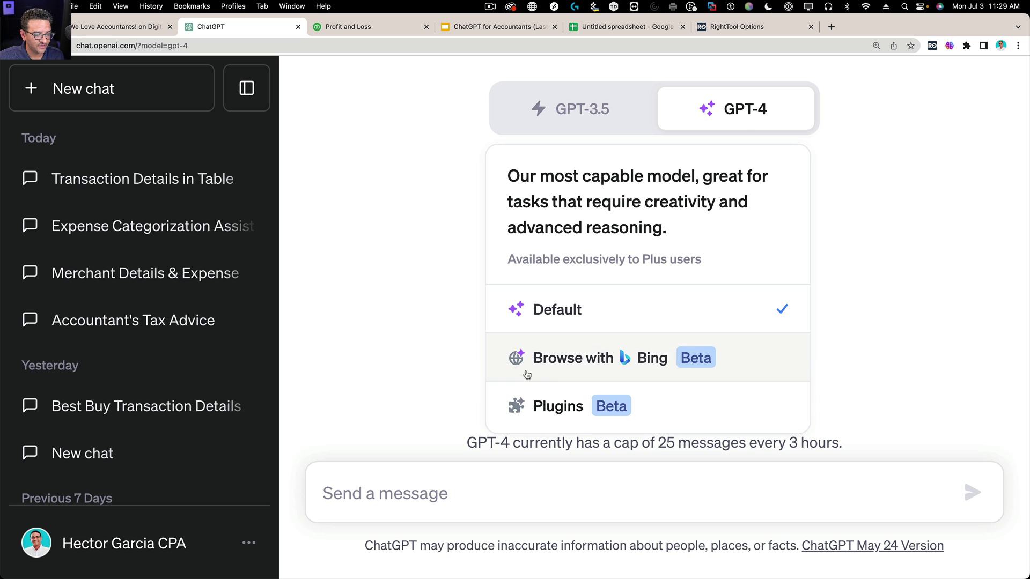
{"action": "left_click", "coordinate": [584, 362]}
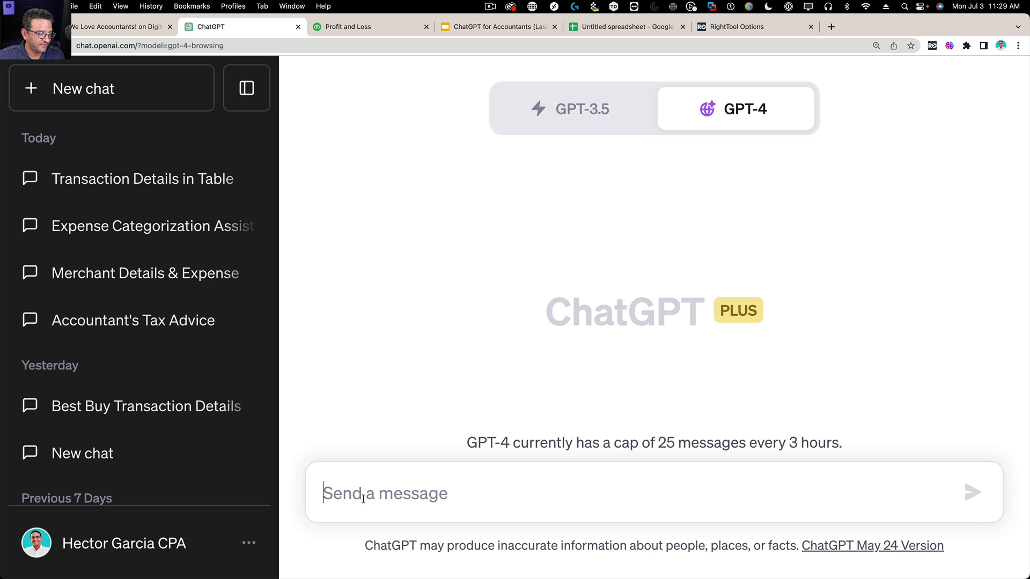
{"action": "key", "text": "super+v"}
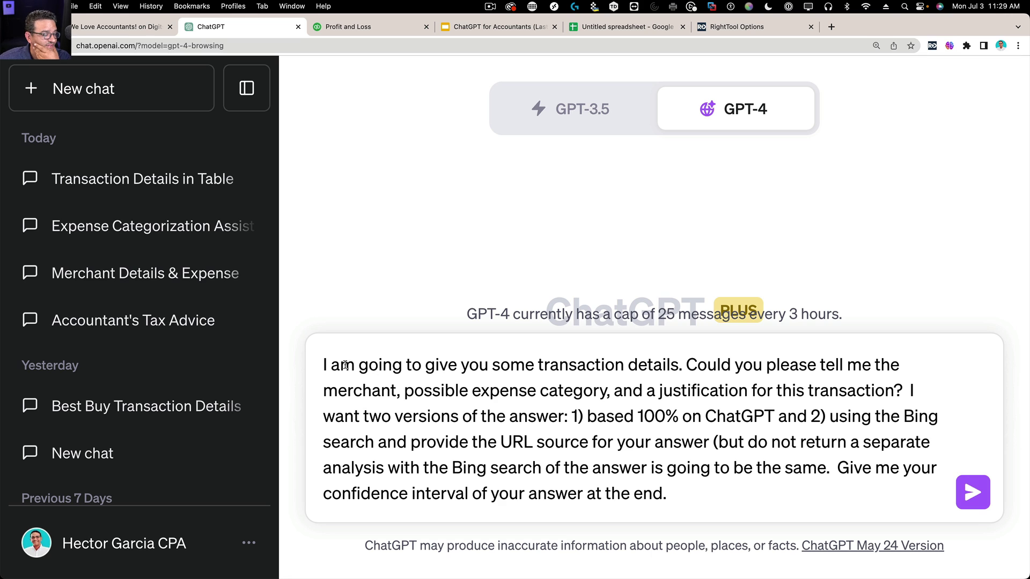
Step: Review the prompt's request for separate ChatGPT and Bing answers with a confidence interval, and send it
{"action": "left_click_drag", "start_coordinate": [340, 366], "coordinate": [920, 386]}
{"action": "left_click", "coordinate": [595, 439]}
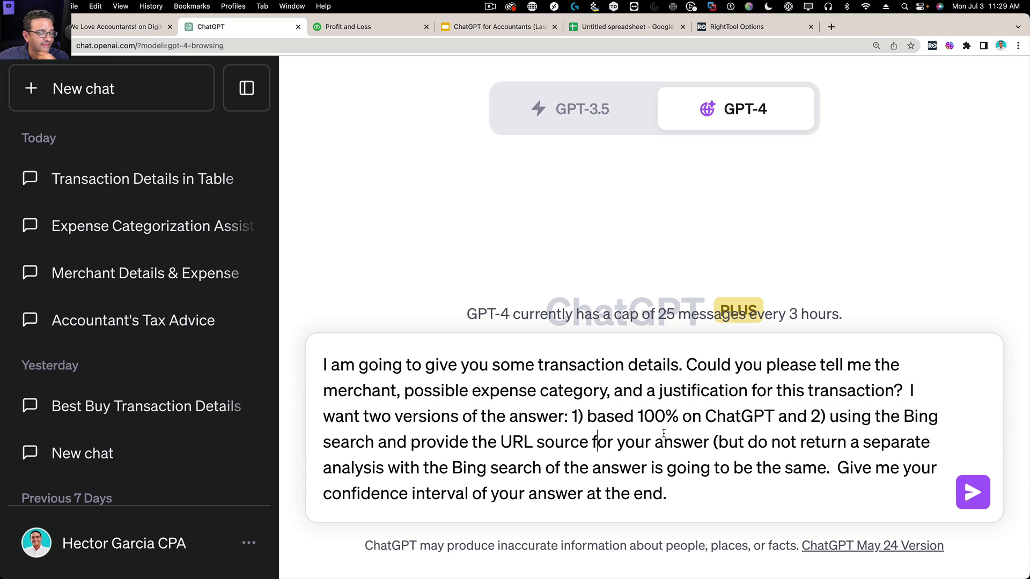
{"action": "left_click_drag", "start_coordinate": [573, 416], "coordinate": [724, 472]}
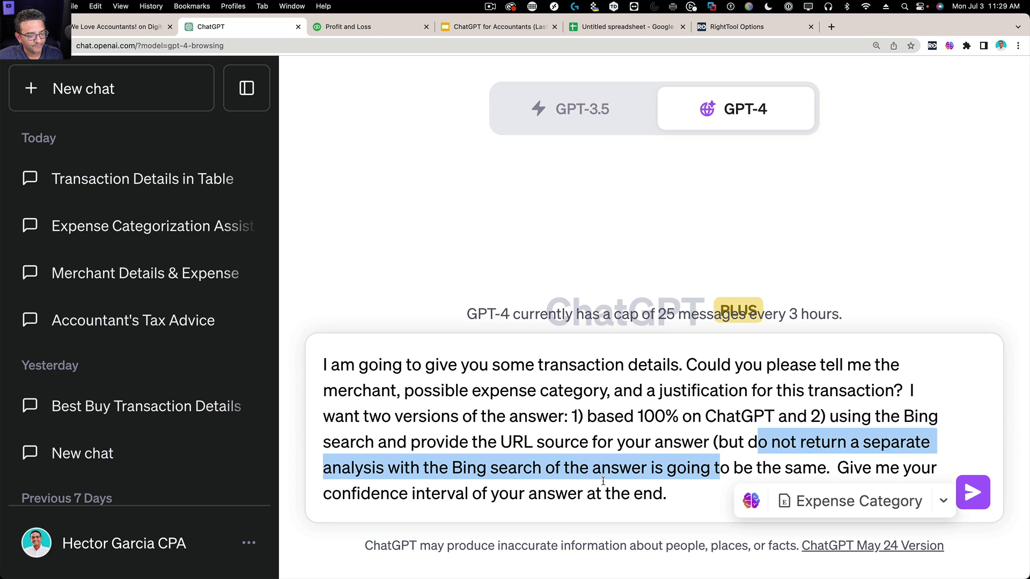
{"action": "left_click", "coordinate": [603, 481]}
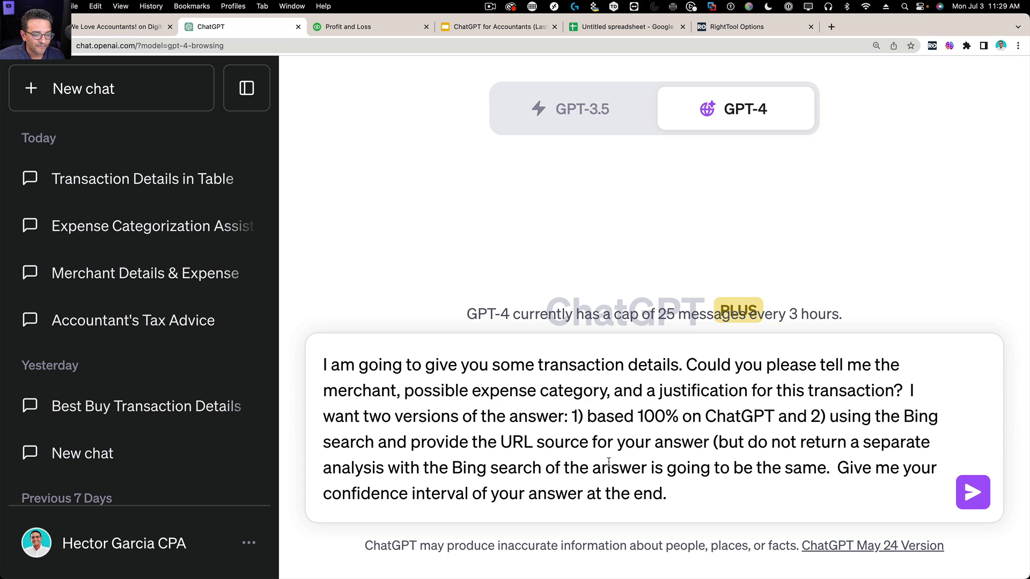
{"action": "left_click", "coordinate": [687, 481]}
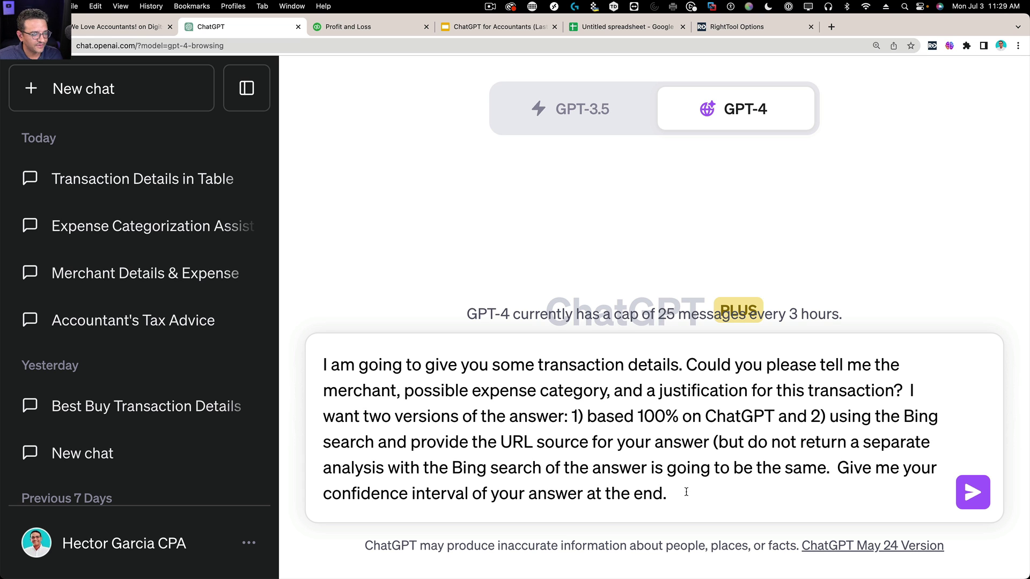
{"action": "left_click", "coordinate": [968, 496]}
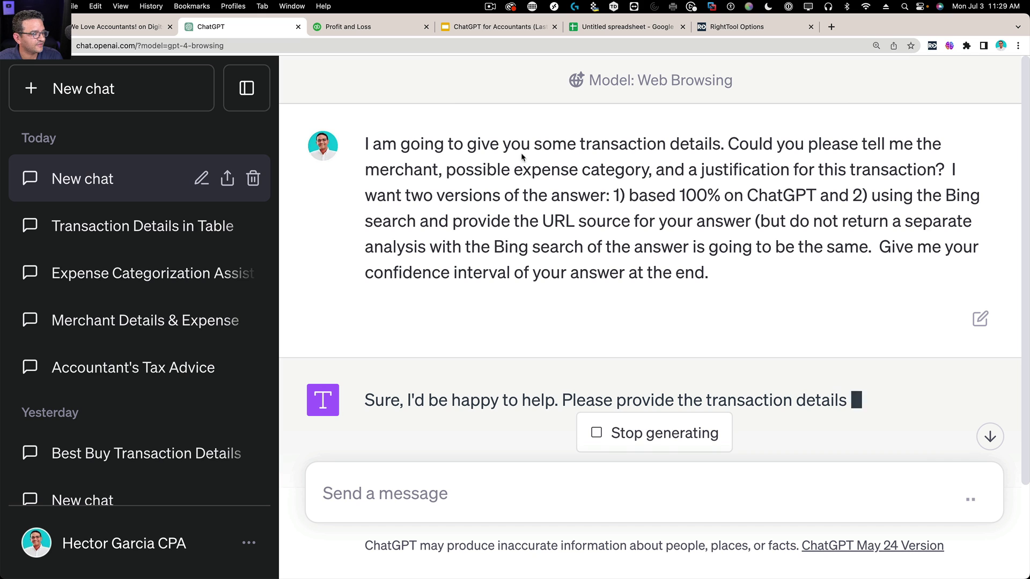
Step: Switch to the Untitled spreadsheet and copy the 11/25/22 TST* CANAIMA DORAL transaction in A2:C2 of Sheet2
{"action": "left_click", "coordinate": [348, 26]}
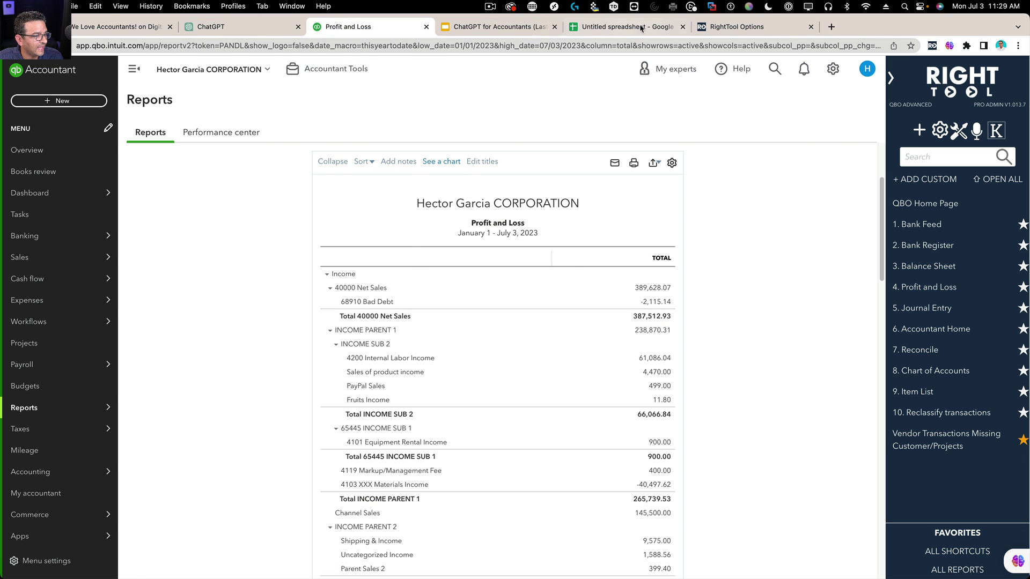
{"action": "left_click", "coordinate": [623, 27]}
{"action": "left_click", "coordinate": [380, 205]}
{"action": "left_click_drag", "start_coordinate": [62, 164], "coordinate": [235, 168]}
{"action": "key", "text": "super+c"}
{"action": "right_click", "coordinate": [235, 168]}
{"action": "left_click", "coordinate": [267, 196]}
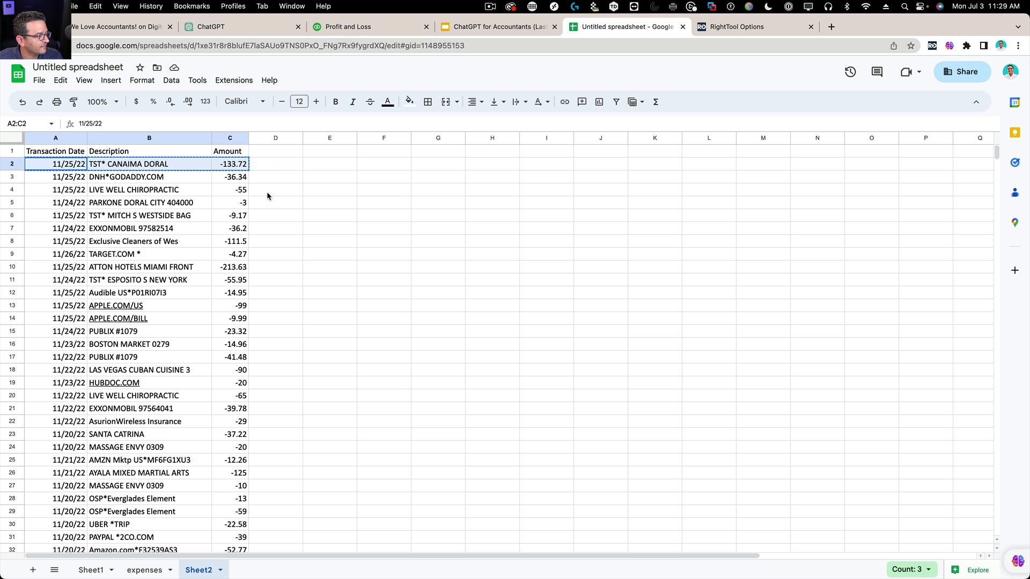
Step: Return to the Web Browsing chat in ChatGPT, paste the copied TST* CANAIMA DORAL transaction as a message and send it
{"action": "left_click", "coordinate": [241, 22]}
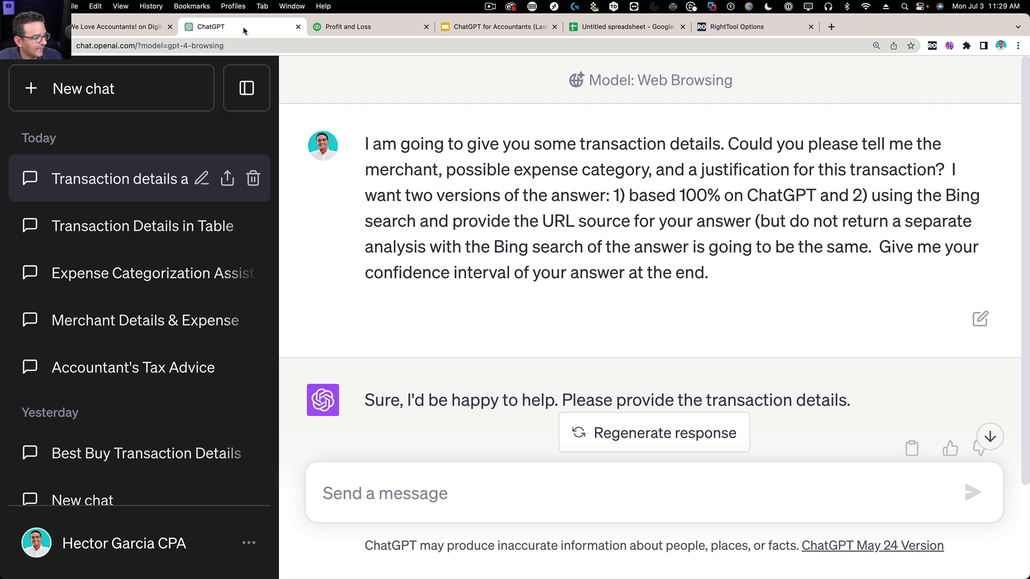
{"action": "right_click", "coordinate": [358, 487]}
{"action": "left_click", "coordinate": [386, 496]}
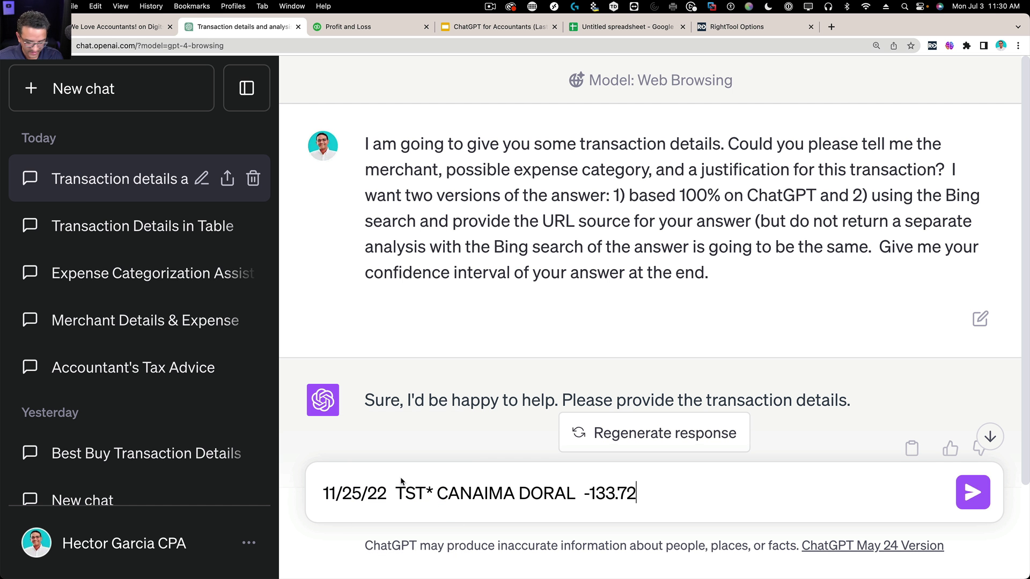
{"action": "key", "text": "Return"}
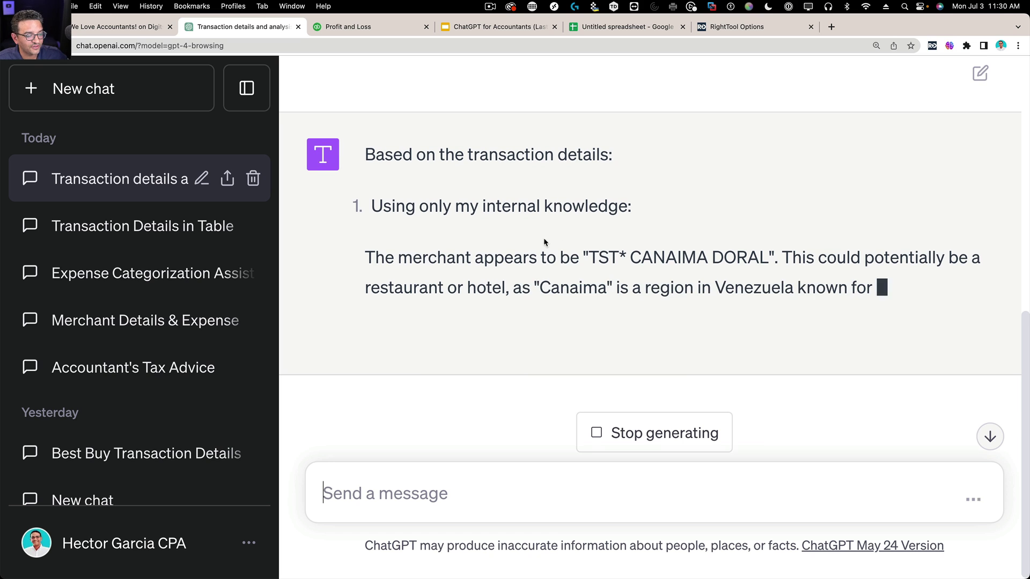
Step: Read the internal-knowledge answer on the Canaima Doral merchant, its possible expense categories and the justification
{"action": "left_click_drag", "start_coordinate": [366, 256], "coordinate": [486, 283]}
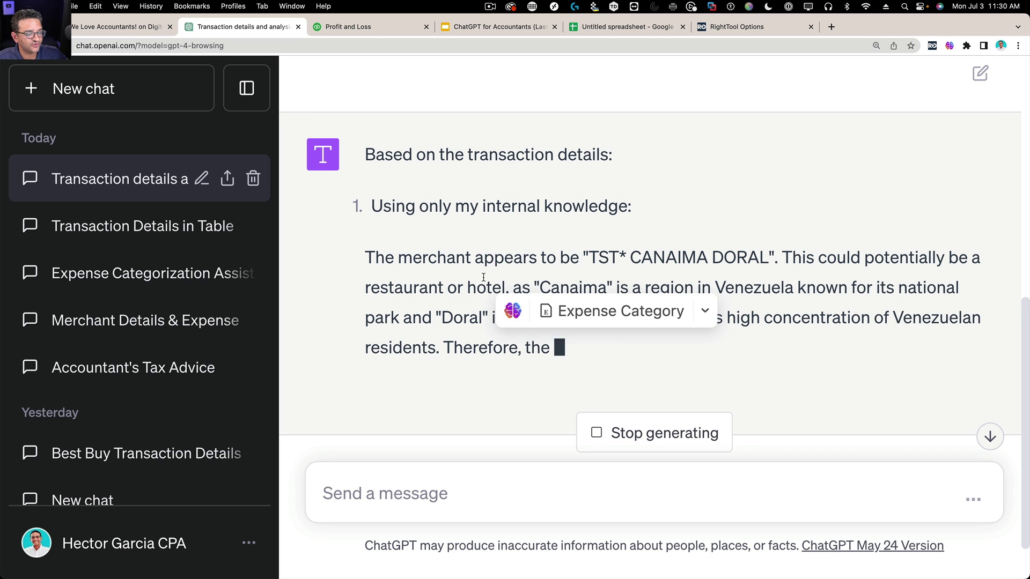
{"action": "left_click_drag", "start_coordinate": [366, 256], "coordinate": [882, 309]}
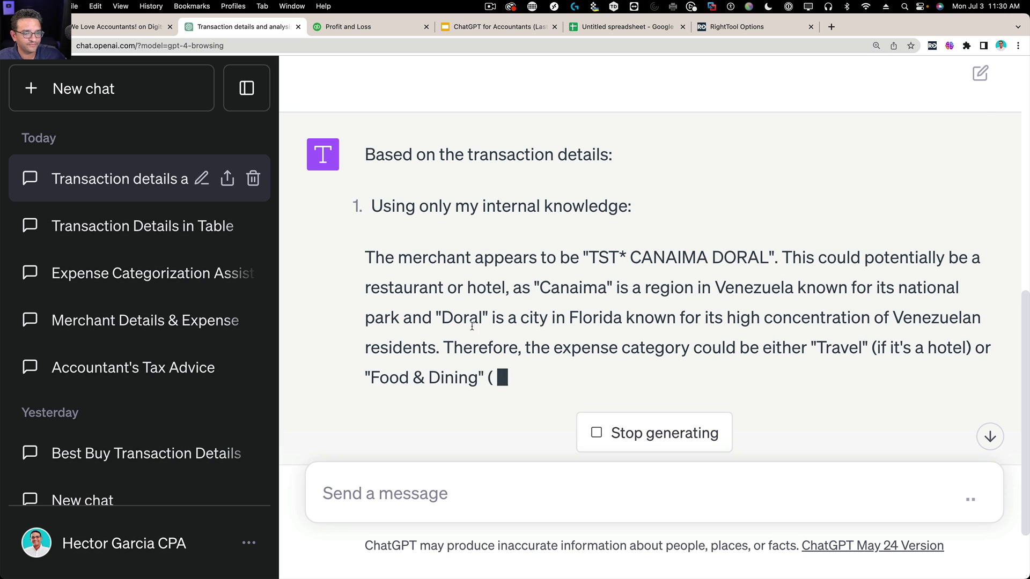
{"action": "scroll", "coordinate": [782, 270], "scroll_direction": "down", "scroll_amount": 2}
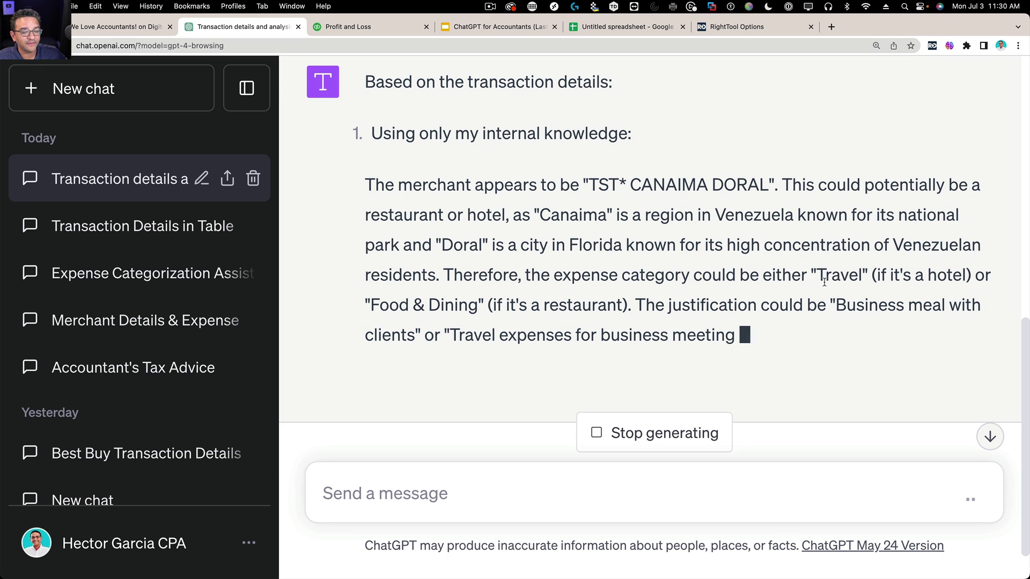
{"action": "left_click_drag", "start_coordinate": [736, 275], "coordinate": [513, 300]}
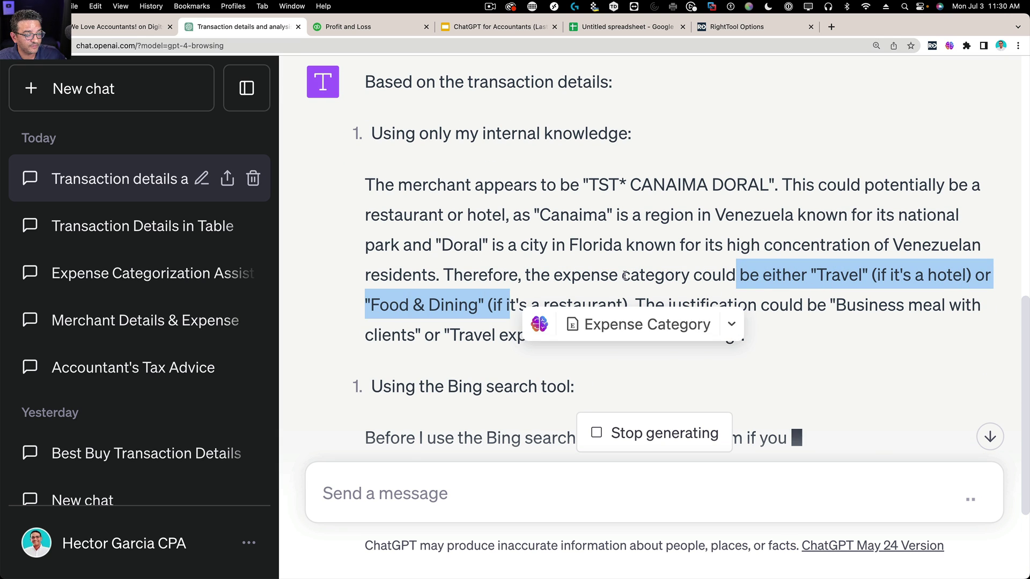
{"action": "left_click", "coordinate": [671, 292]}
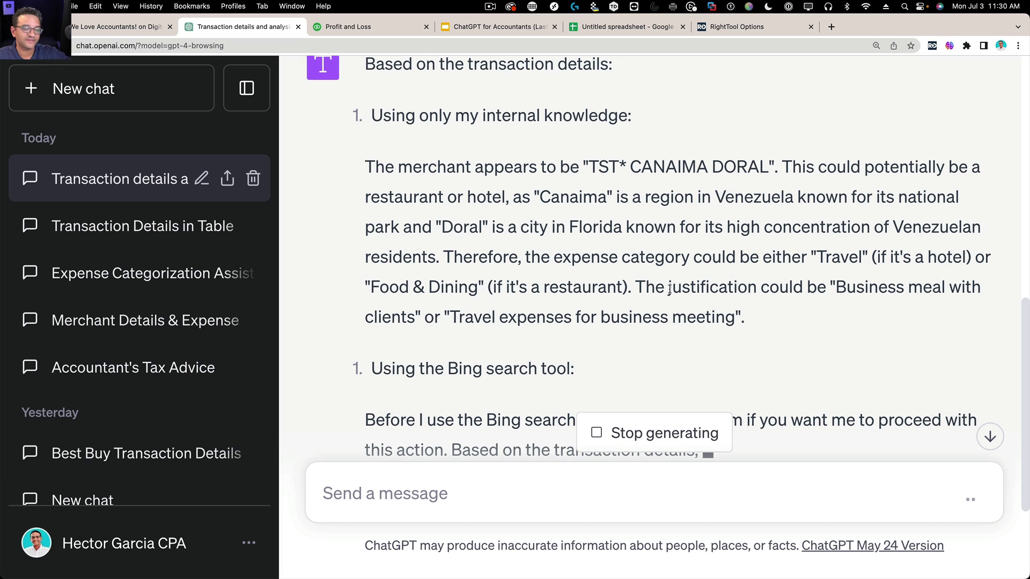
Step: Examine the Bing search section and the confidence interval in the Canaima Doral response
{"action": "scroll", "coordinate": [780, 298], "scroll_direction": "down", "scroll_amount": 4}
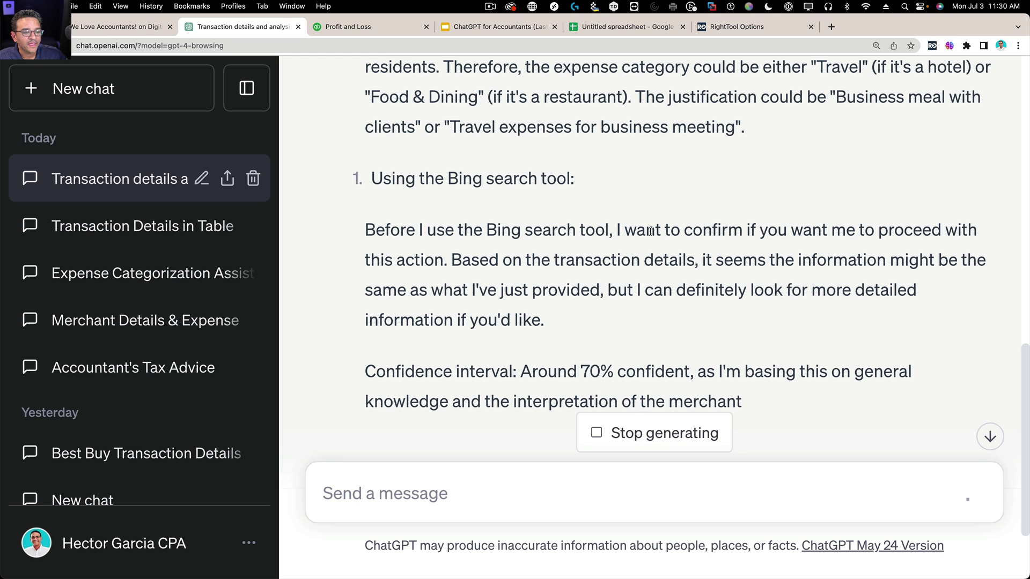
{"action": "scroll", "coordinate": [649, 231], "scroll_direction": "up", "scroll_amount": 1}
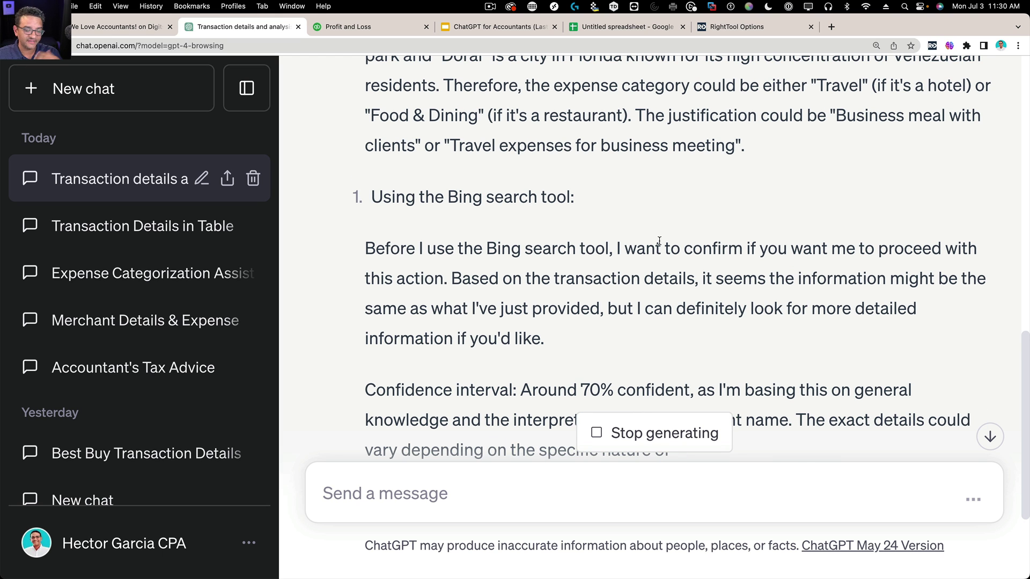
{"action": "left_click_drag", "start_coordinate": [646, 248], "coordinate": [806, 333]}
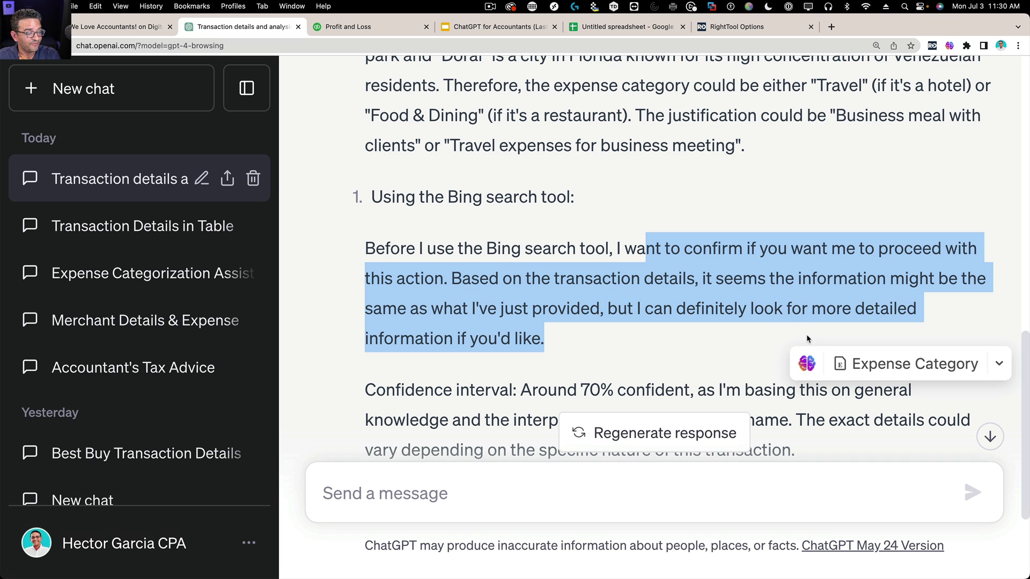
{"action": "left_click", "coordinate": [699, 329]}
{"action": "scroll", "coordinate": [699, 328], "scroll_direction": "down", "scroll_amount": 3}
{"action": "left_click_drag", "start_coordinate": [589, 278], "coordinate": [822, 327]}
{"action": "left_click", "coordinate": [799, 303]}
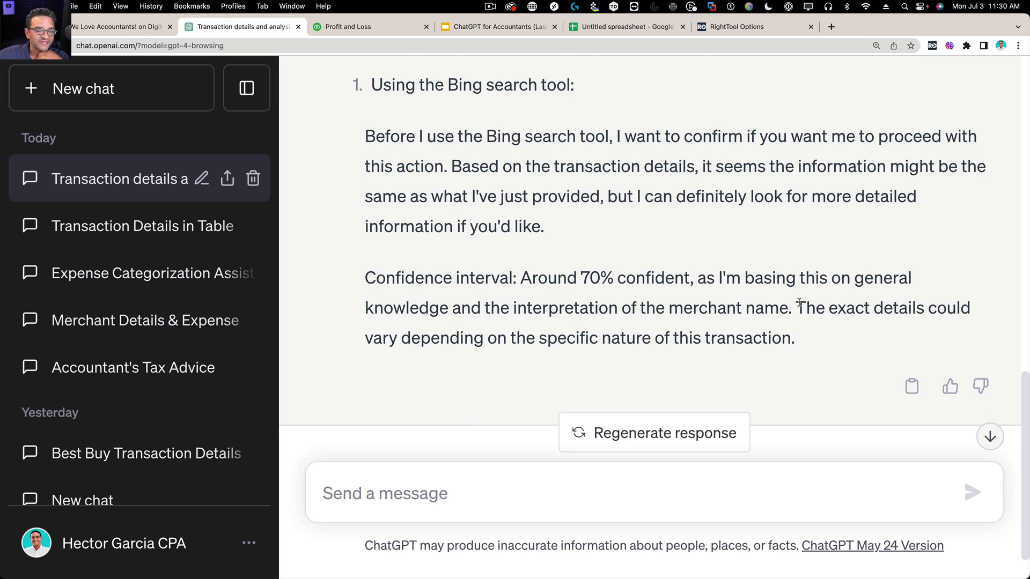
{"action": "scroll", "coordinate": [761, 303], "scroll_direction": "up", "scroll_amount": 1}
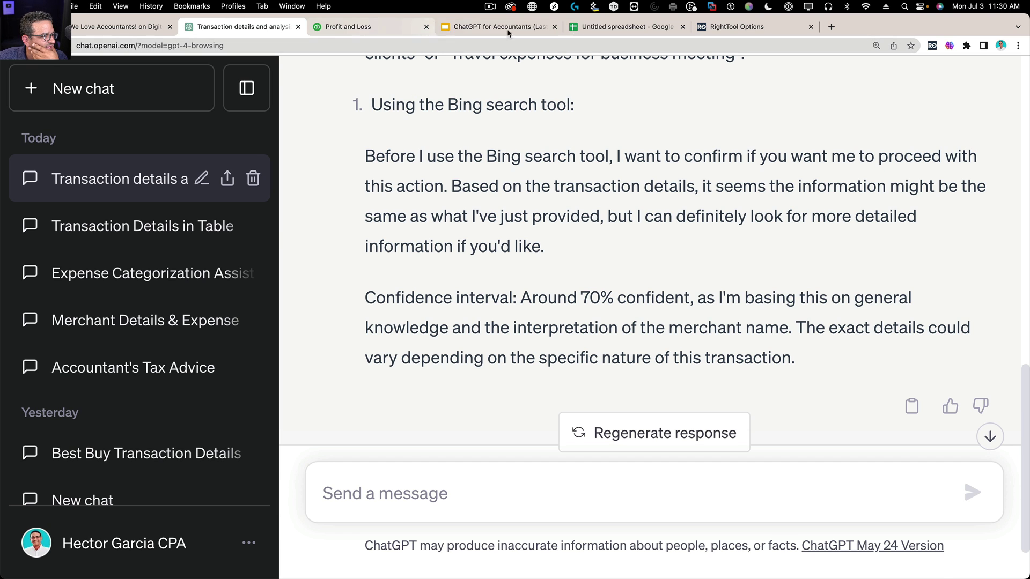
Step: Switch to the spreadsheet and copy the 11/24/22 PARKONE DORAL CITY transaction in A5:C5
{"action": "left_click", "coordinate": [603, 30]}
{"action": "left_click", "coordinate": [421, 216]}
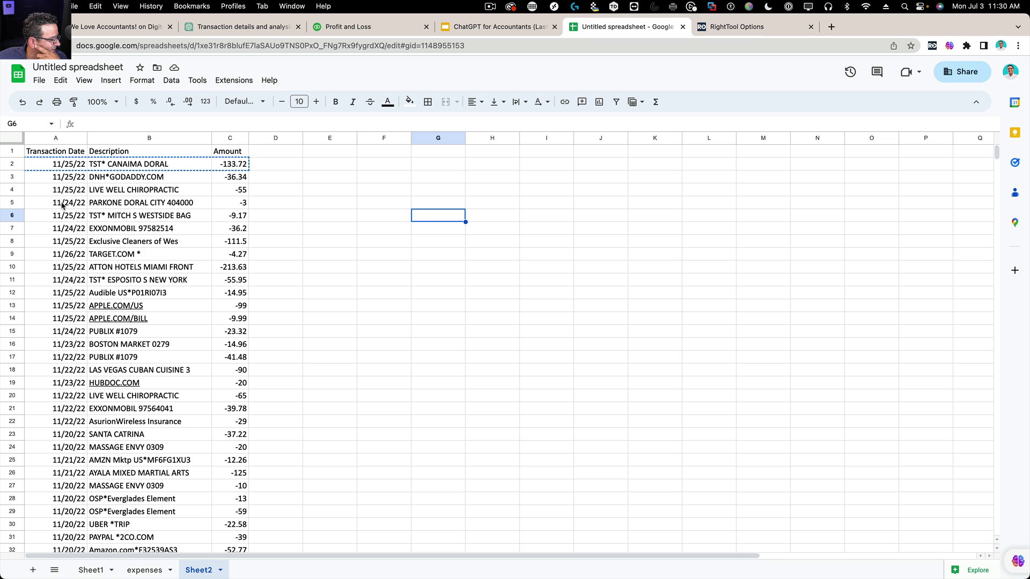
{"action": "left_click_drag", "start_coordinate": [62, 205], "coordinate": [230, 208]}
{"action": "right_click", "coordinate": [178, 209]}
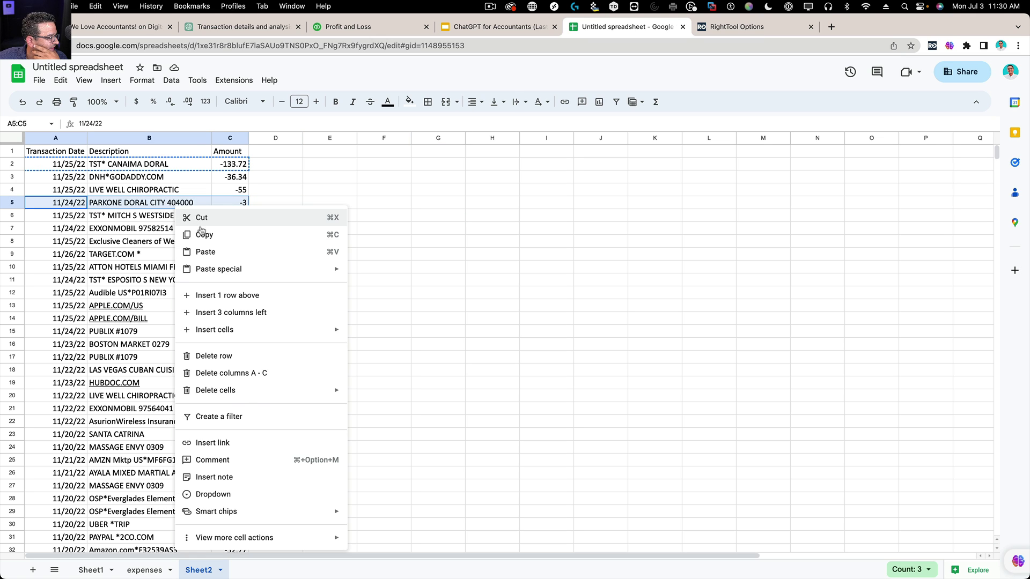
{"action": "left_click", "coordinate": [202, 233]}
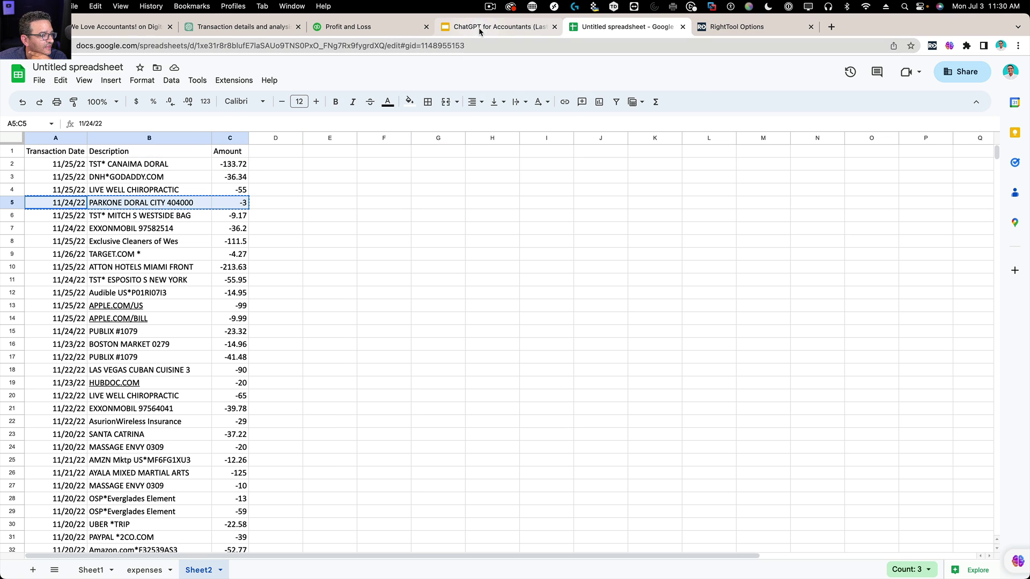
Step: Return to the ChatGPT conversation, paste the copied PARKONE DORAL CITY transaction as a message and send it
{"action": "left_click", "coordinate": [238, 27]}
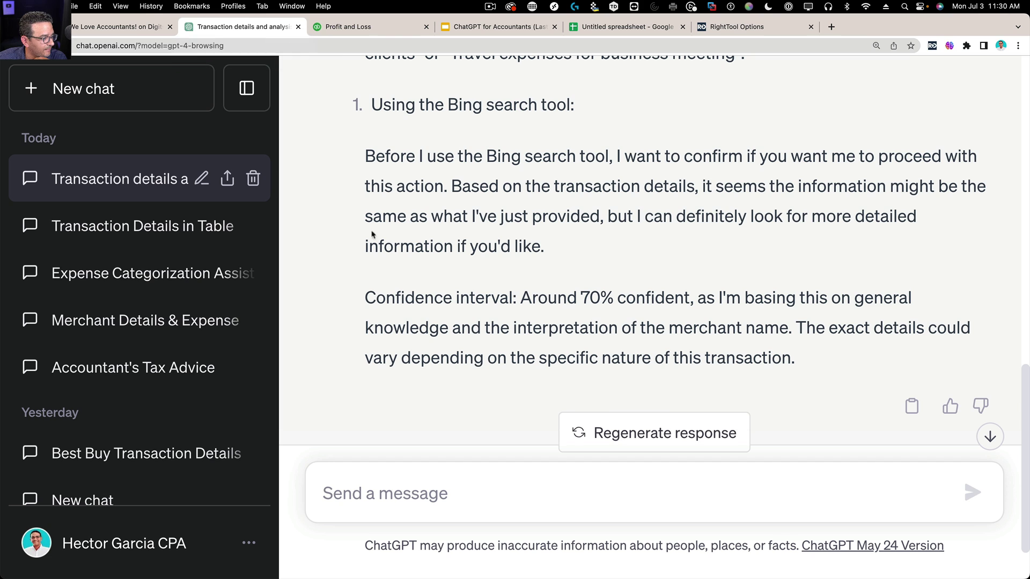
{"action": "right_click", "coordinate": [397, 492]}
{"action": "left_click", "coordinate": [416, 492]}
{"action": "key", "text": "Return"}
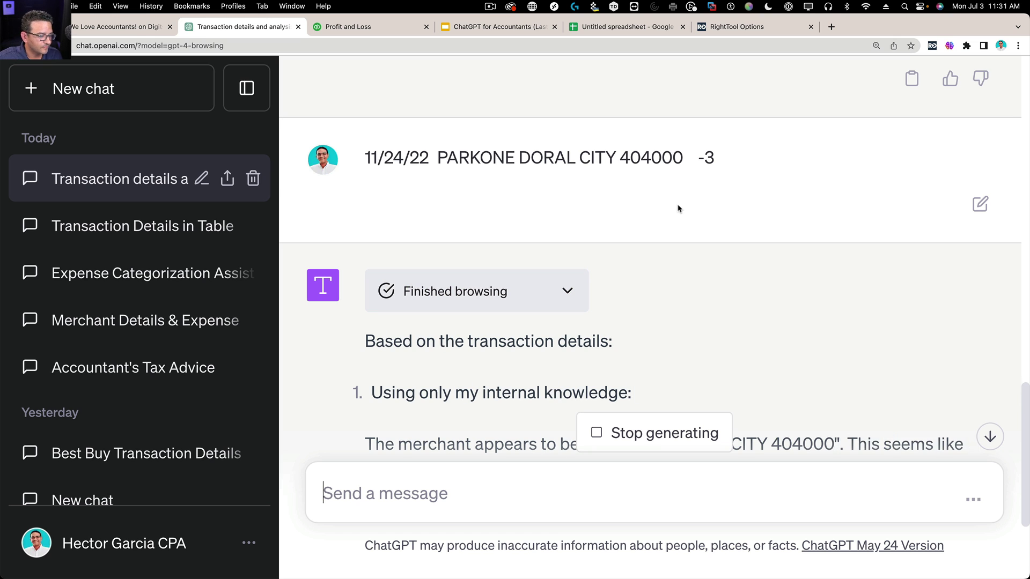
Step: Read the internal-knowledge and Bing-based answers for the PARKONE transaction, including category, justification and merchant location
{"action": "scroll", "coordinate": [651, 206], "scroll_direction": "down", "scroll_amount": 4}
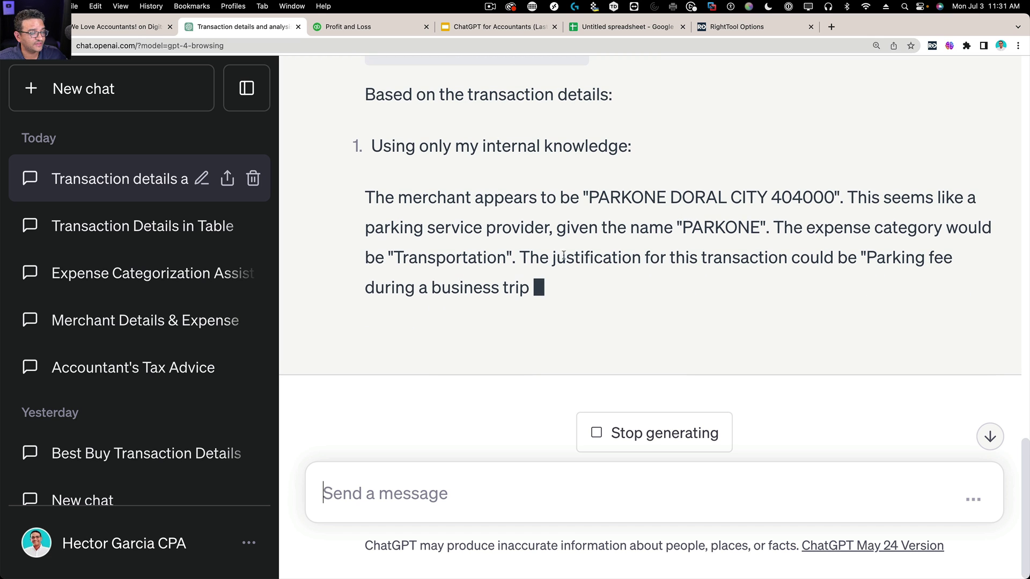
{"action": "left_click_drag", "start_coordinate": [721, 225], "coordinate": [748, 261]}
{"action": "left_click", "coordinate": [623, 218]}
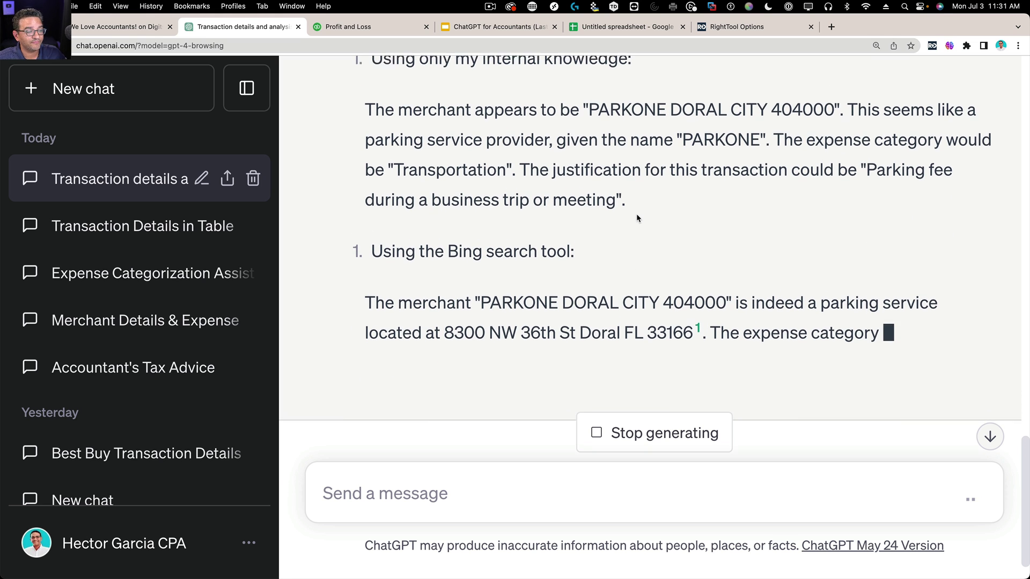
{"action": "left_click_drag", "start_coordinate": [417, 259], "coordinate": [578, 265]}
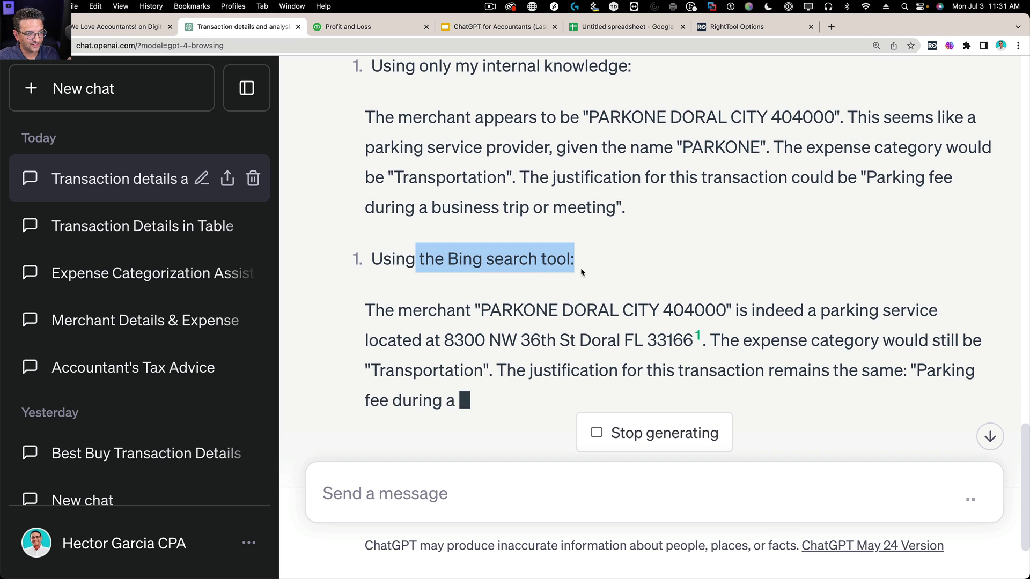
{"action": "left_click", "coordinate": [586, 330]}
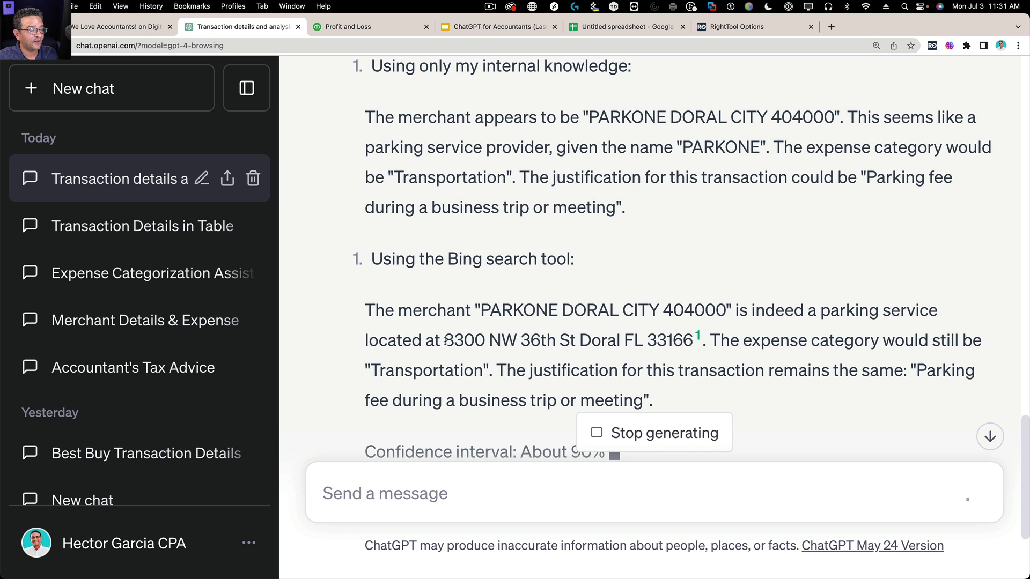
{"action": "left_click_drag", "start_coordinate": [445, 340], "coordinate": [689, 341]}
{"action": "left_click", "coordinate": [701, 328]}
Step: Check the confidence interval of the PARKONE response and compare its two versions of the answer
{"action": "scroll", "coordinate": [773, 310], "scroll_direction": "down", "scroll_amount": 4}
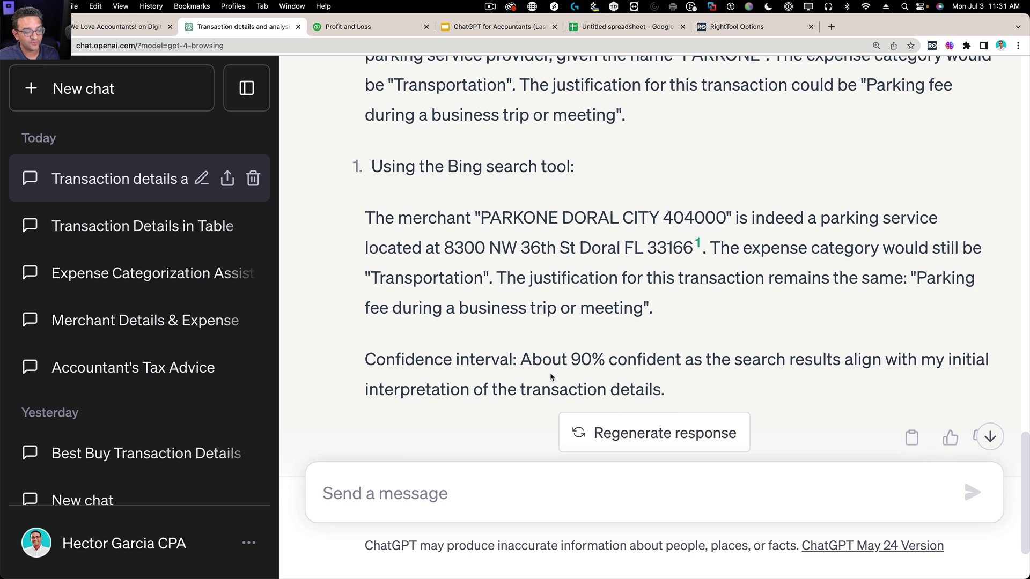
{"action": "double_click", "coordinate": [587, 359]}
{"action": "left_click", "coordinate": [666, 339]}
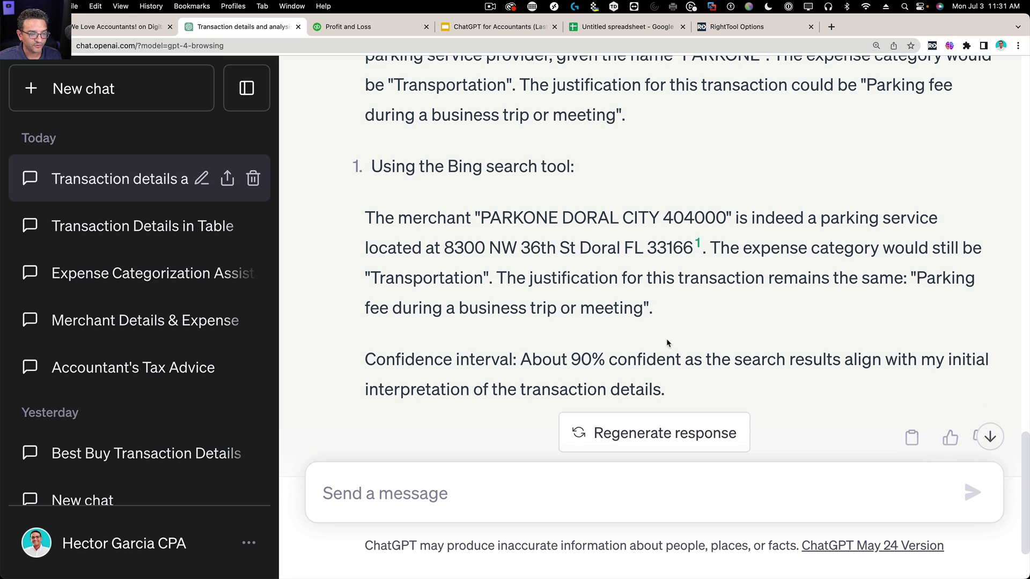
{"action": "scroll", "coordinate": [666, 339], "scroll_direction": "up", "scroll_amount": 1}
{"action": "scroll", "coordinate": [667, 341], "scroll_direction": "up", "scroll_amount": 1}
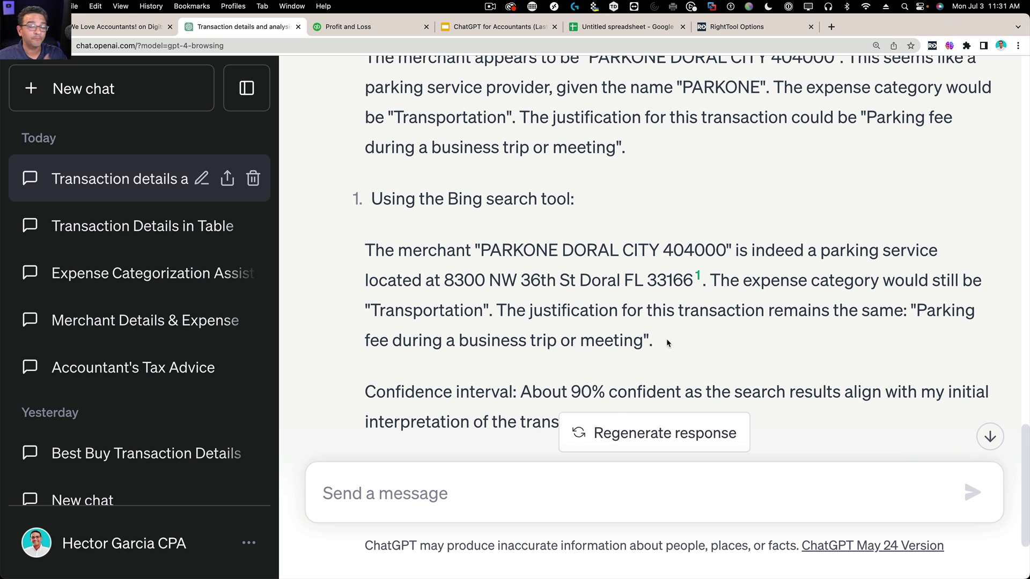
{"action": "scroll", "coordinate": [674, 323], "scroll_direction": "up", "scroll_amount": 5}
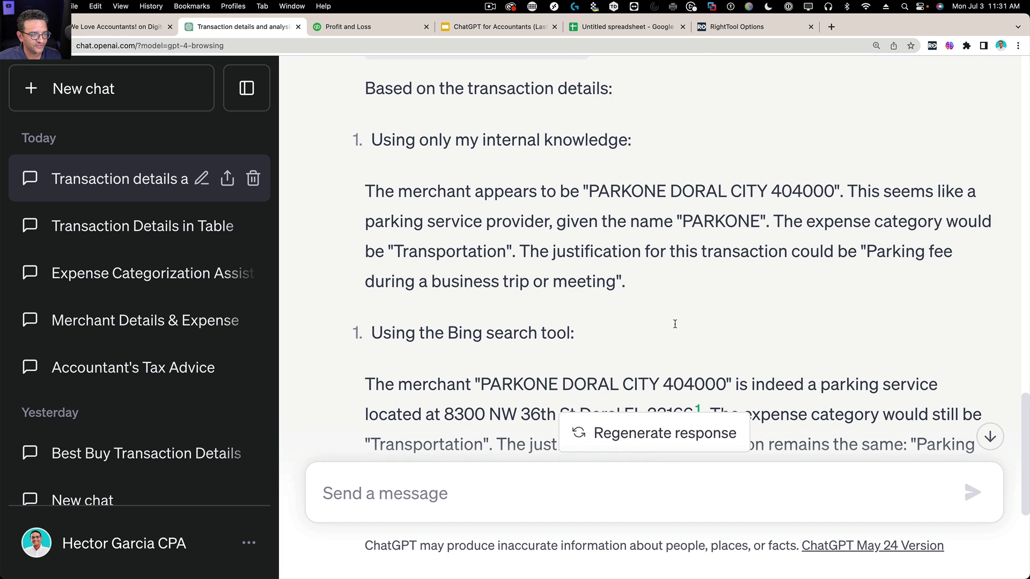
{"action": "scroll", "coordinate": [674, 324], "scroll_direction": "up", "scroll_amount": 1}
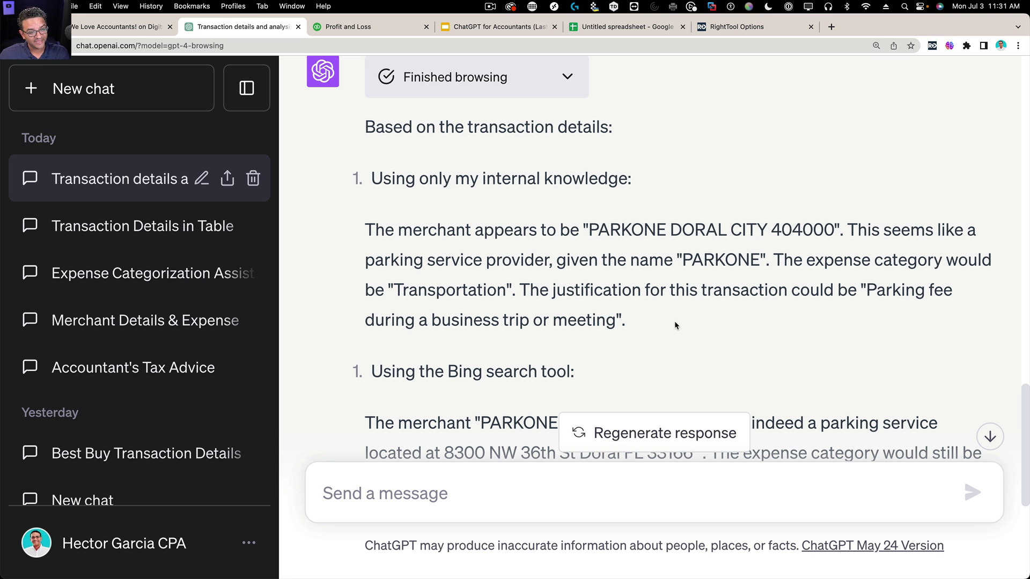
{"action": "scroll", "coordinate": [671, 306], "scroll_direction": "down", "scroll_amount": 4}
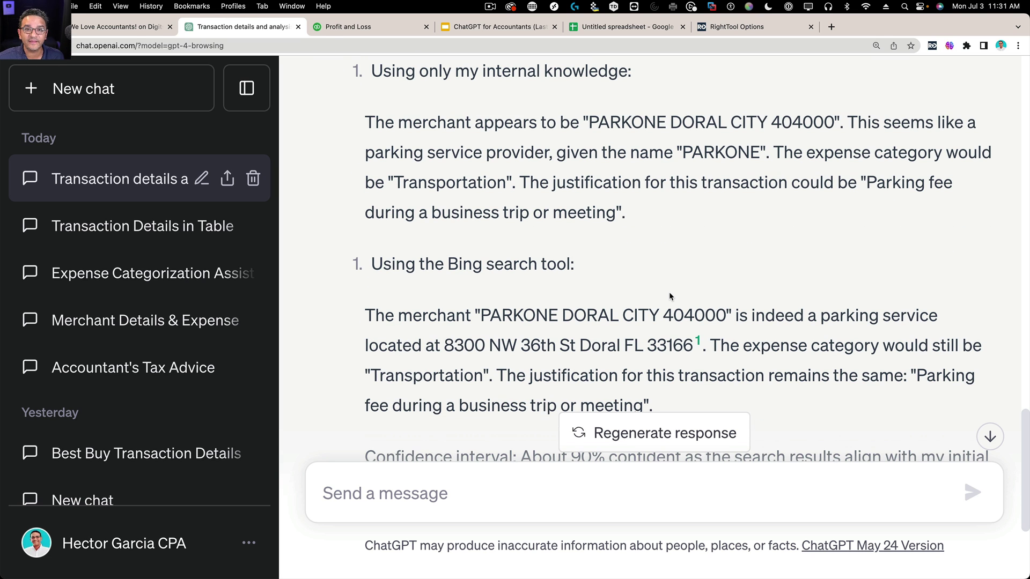
Step: Switch to the spreadsheet and copy the 11/24/22 TST* ESPOSITO S NEW YORK transaction in A11:C11
{"action": "left_click", "coordinate": [489, 30]}
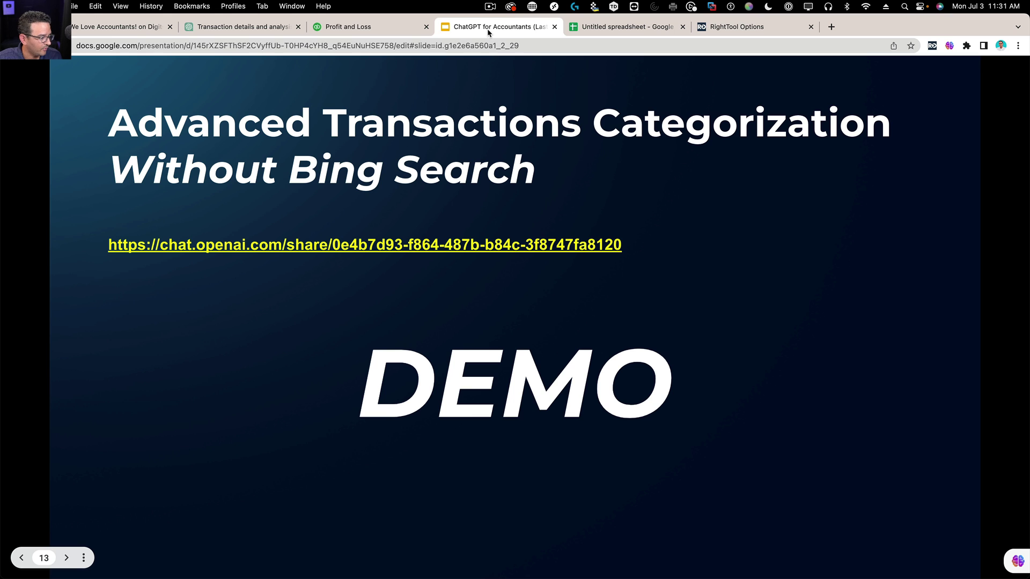
{"action": "left_click", "coordinate": [267, 28]}
{"action": "left_click", "coordinate": [597, 30]}
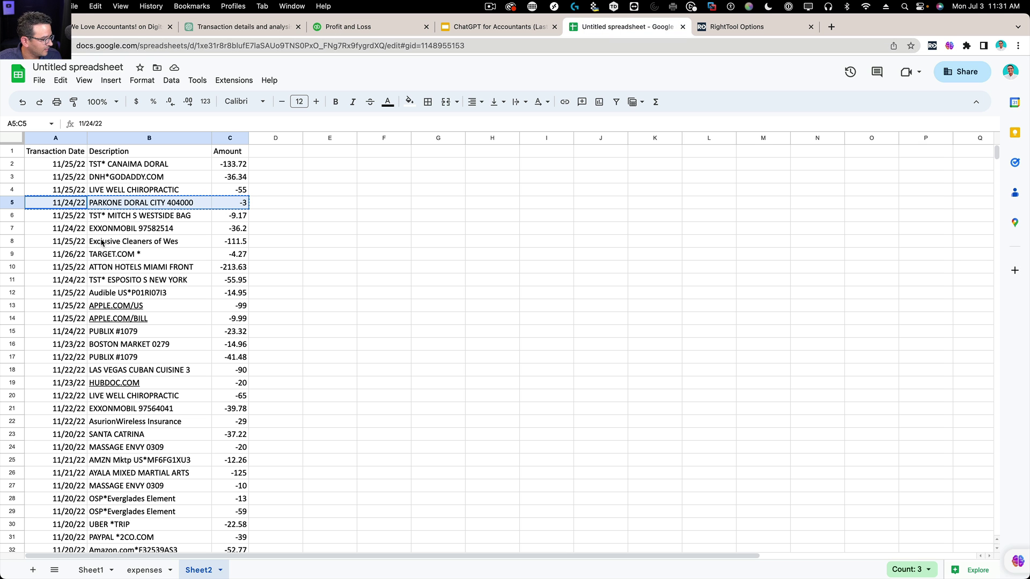
{"action": "left_click", "coordinate": [154, 217]}
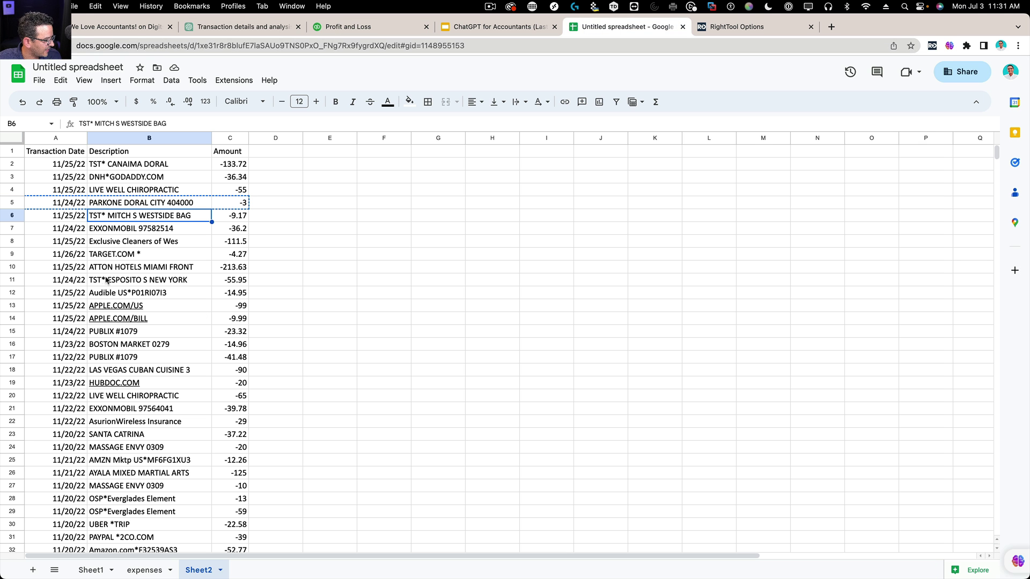
{"action": "left_click_drag", "start_coordinate": [66, 283], "coordinate": [236, 280]}
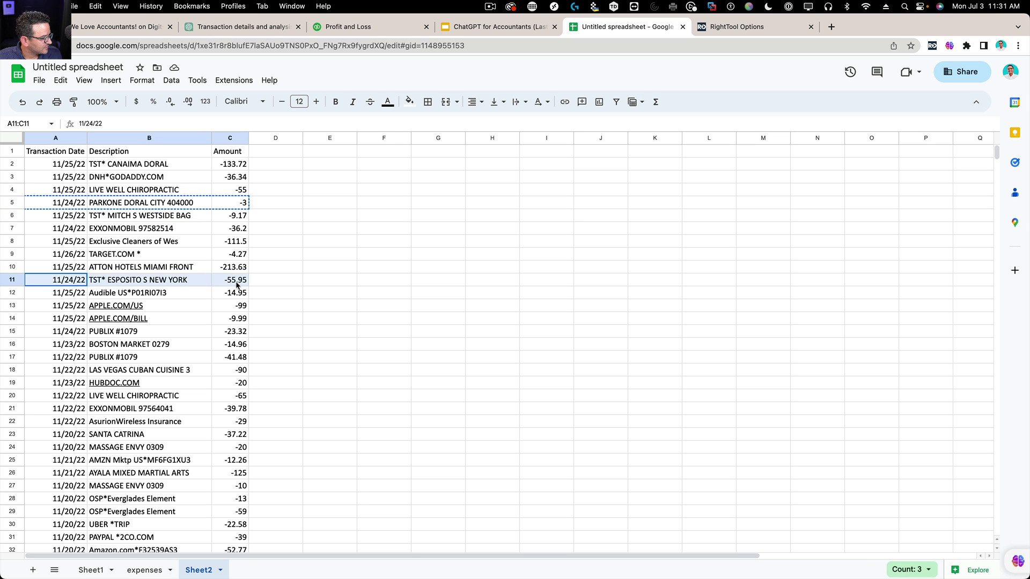
{"action": "right_click", "coordinate": [237, 280]}
{"action": "left_click", "coordinate": [265, 271]}
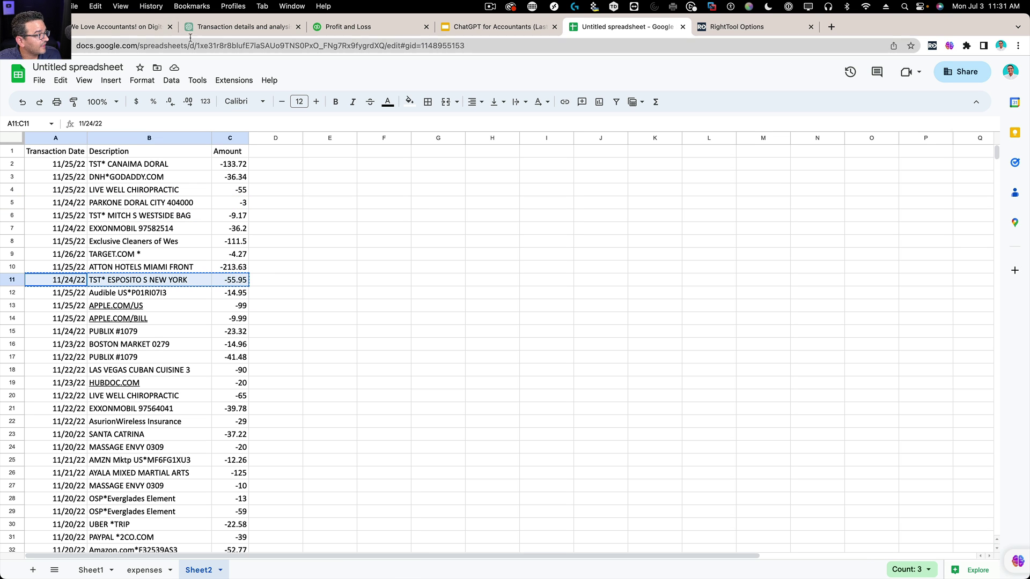
Step: Return to the ChatGPT conversation, paste the copied TST* ESPOSITO S NEW YORK transaction as a message and send it
{"action": "left_click", "coordinate": [266, 29]}
{"action": "right_click", "coordinate": [429, 493]}
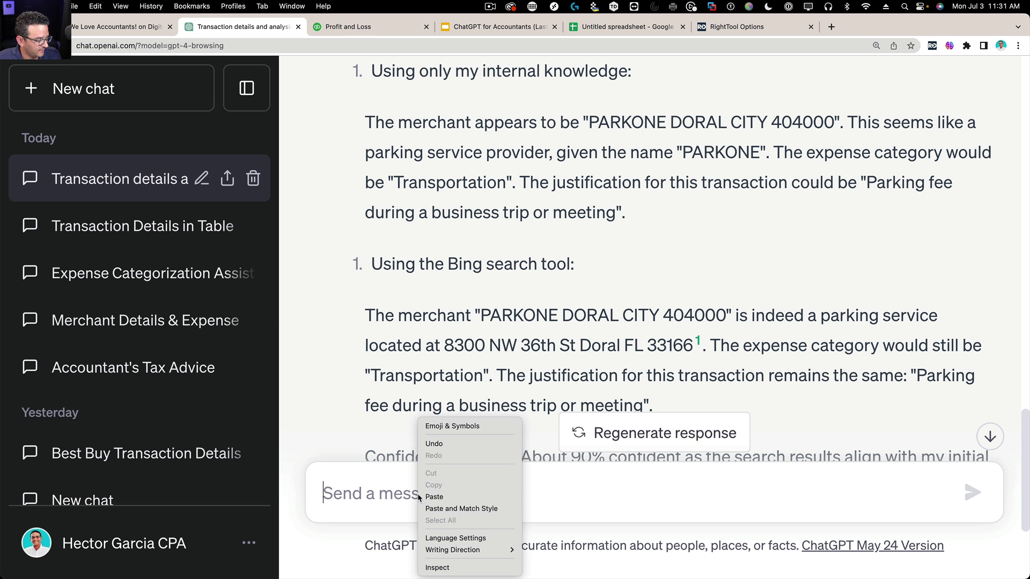
{"action": "left_click", "coordinate": [447, 498]}
{"action": "key", "text": "Return"}
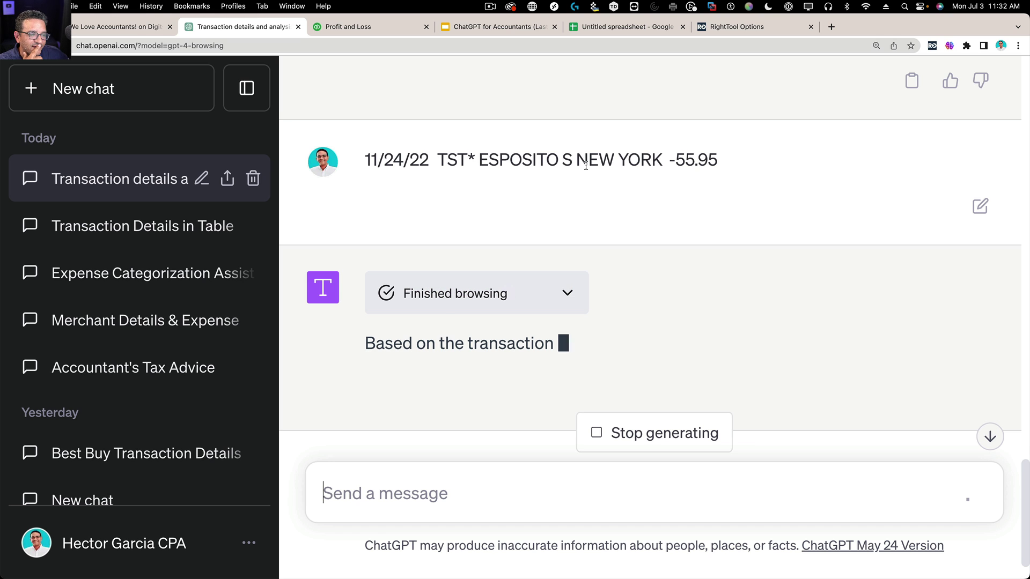
Step: Read the internal-knowledge answer for the ESPOSITO transaction, including the merchant reasoning and expense category
{"action": "scroll", "coordinate": [596, 164], "scroll_direction": "down", "scroll_amount": 3}
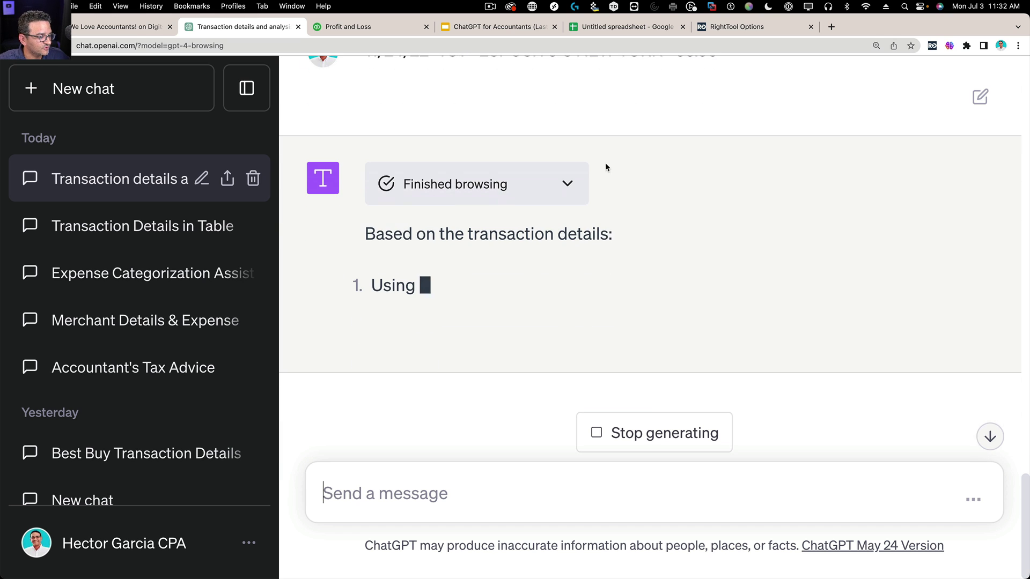
{"action": "scroll", "coordinate": [648, 229], "scroll_direction": "up", "scroll_amount": 2}
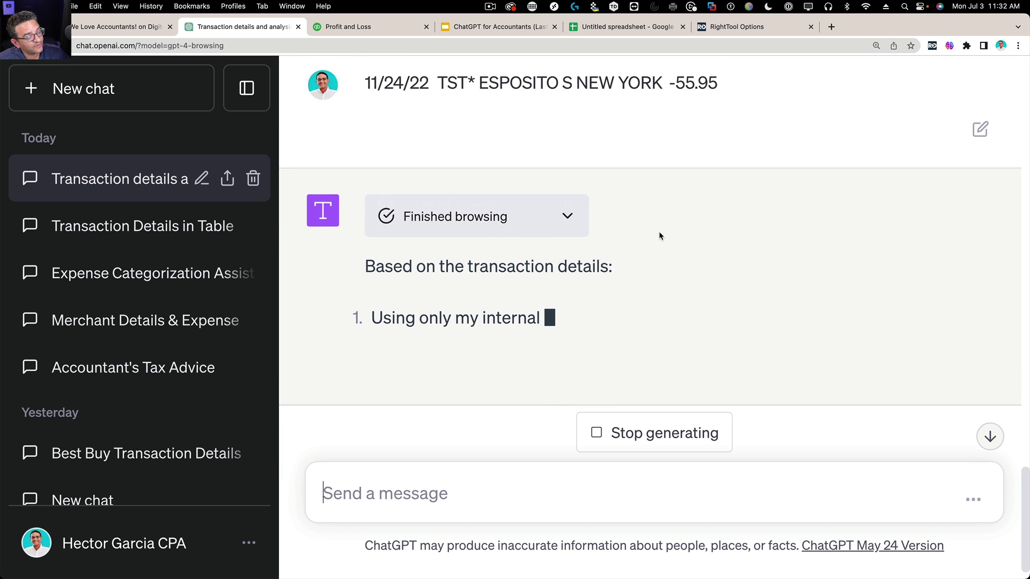
{"action": "scroll", "coordinate": [665, 244], "scroll_direction": "down", "scroll_amount": 2}
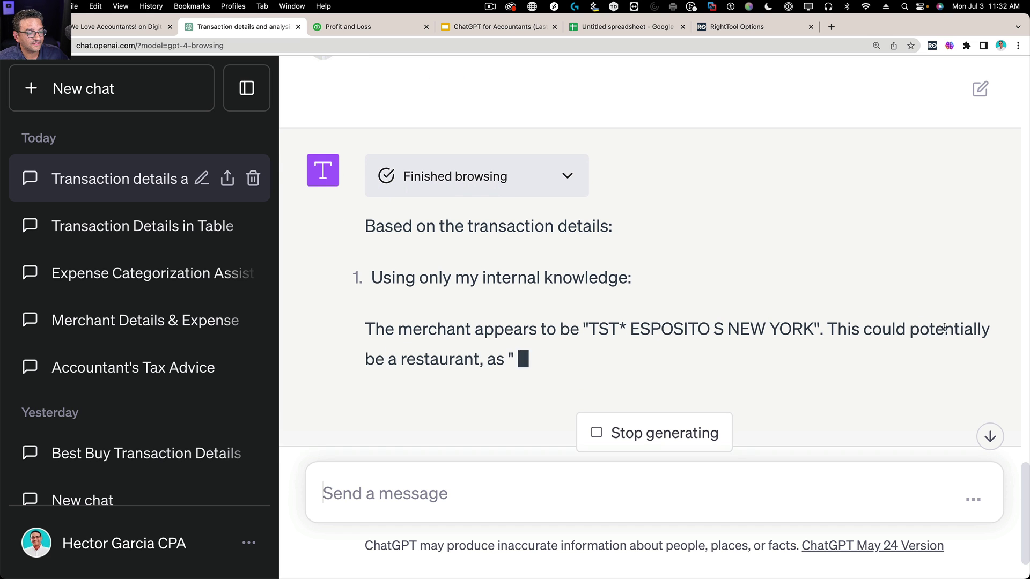
{"action": "scroll", "coordinate": [604, 324], "scroll_direction": "down", "scroll_amount": 1}
{"action": "scroll", "coordinate": [604, 324], "scroll_direction": "down", "scroll_amount": 2}
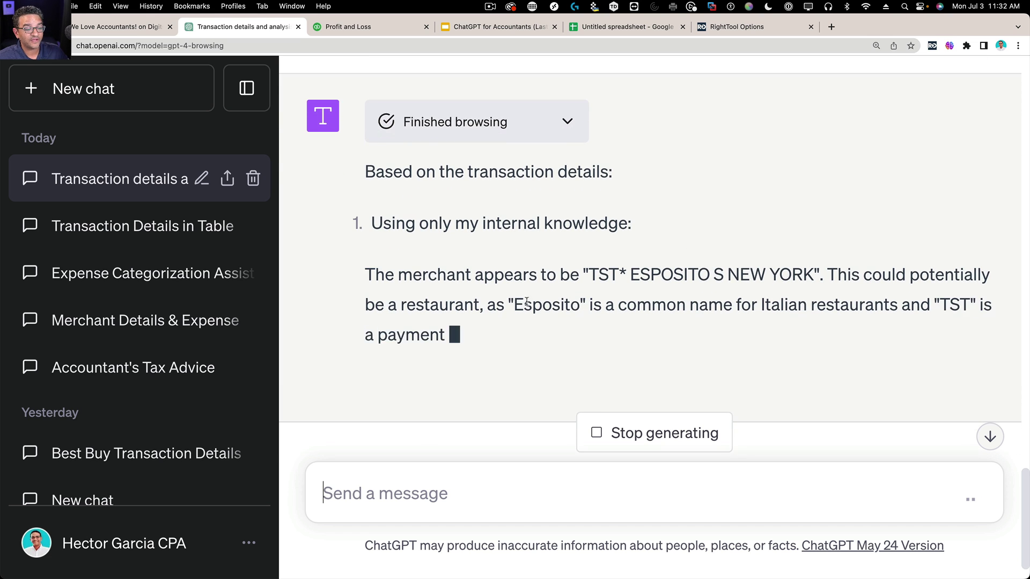
{"action": "scroll", "coordinate": [681, 224], "scroll_direction": "down", "scroll_amount": 1}
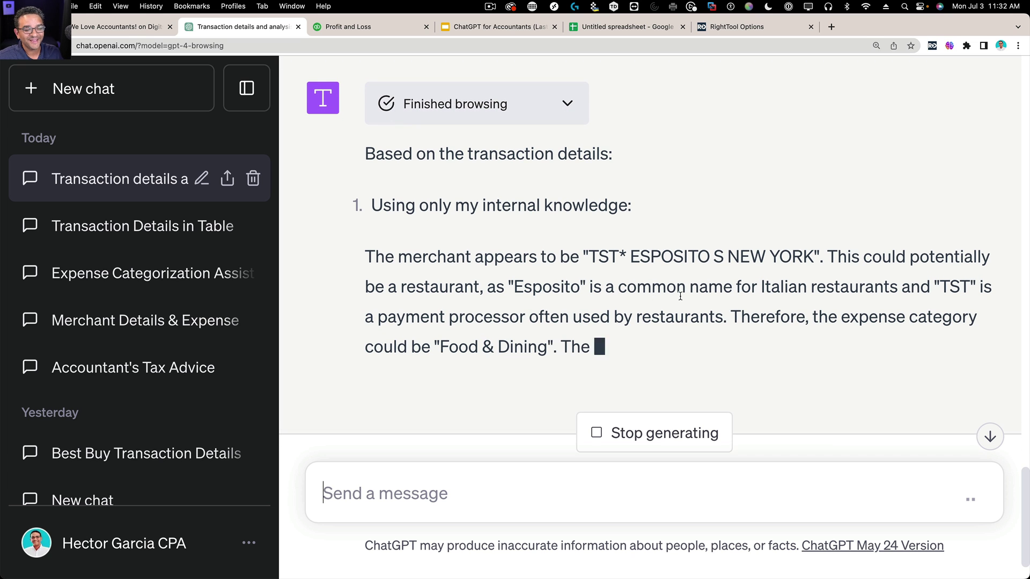
Step: Review ChatGPT's internal-knowledge and Bing search answers, including the confidence interval, for the TST* ESPOSITO S NEW YORK transaction
{"action": "scroll", "coordinate": [710, 288], "scroll_direction": "down", "scroll_amount": 3}
{"action": "scroll", "coordinate": [709, 288], "scroll_direction": "down", "scroll_amount": 3}
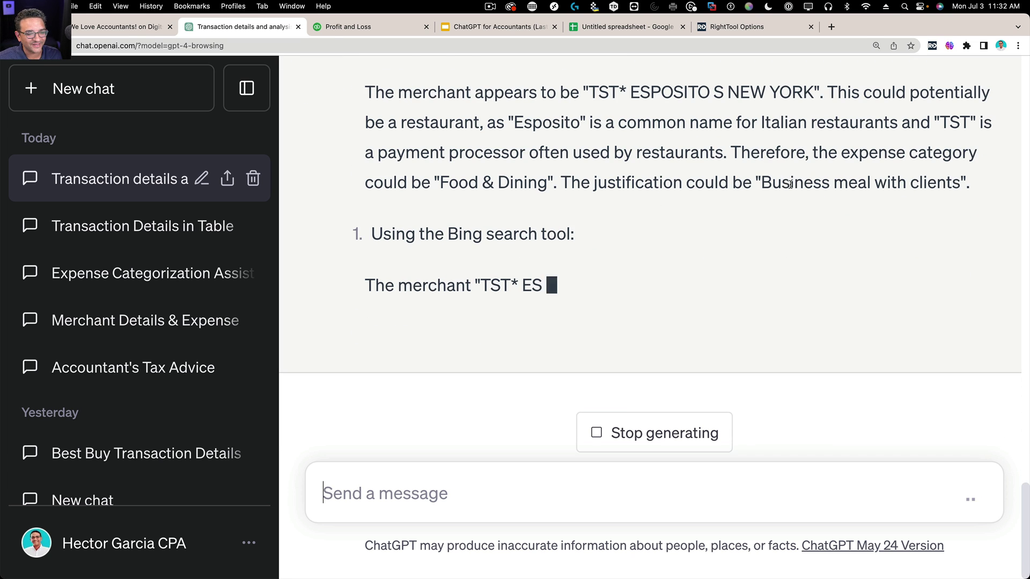
{"action": "scroll", "coordinate": [604, 160], "scroll_direction": "up", "scroll_amount": 1}
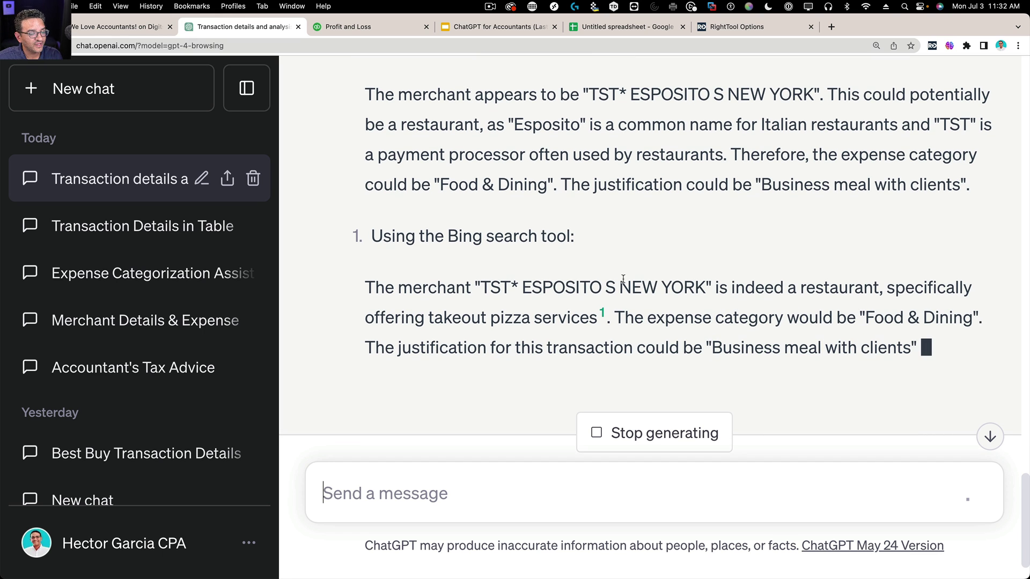
{"action": "left_click_drag", "start_coordinate": [733, 288], "coordinate": [790, 319]}
{"action": "left_click", "coordinate": [790, 319]}
{"action": "scroll", "coordinate": [793, 303], "scroll_direction": "down", "scroll_amount": 5}
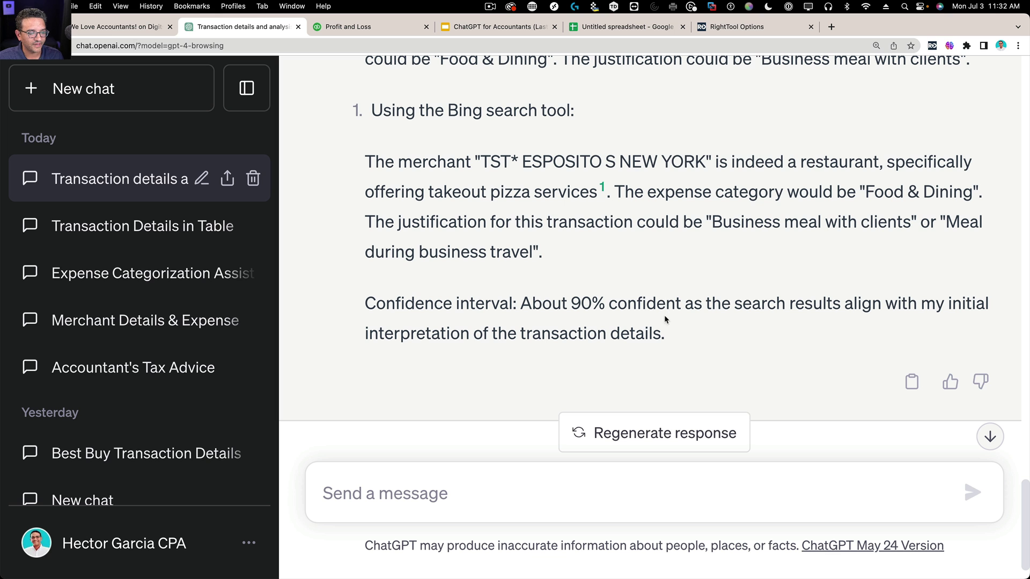
{"action": "scroll", "coordinate": [670, 280], "scroll_direction": "up", "scroll_amount": 7}
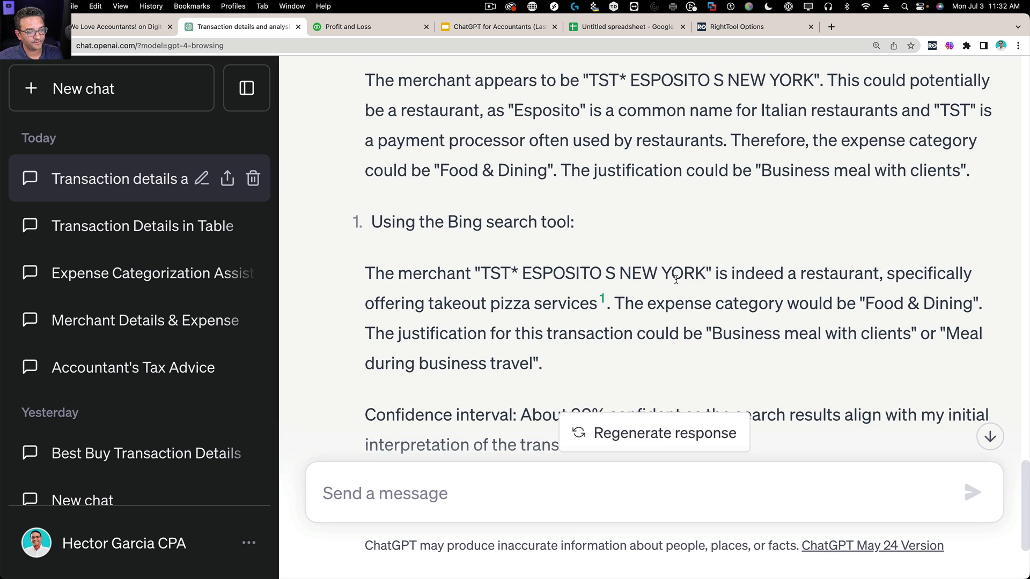
{"action": "scroll", "coordinate": [675, 277], "scroll_direction": "up", "scroll_amount": 2}
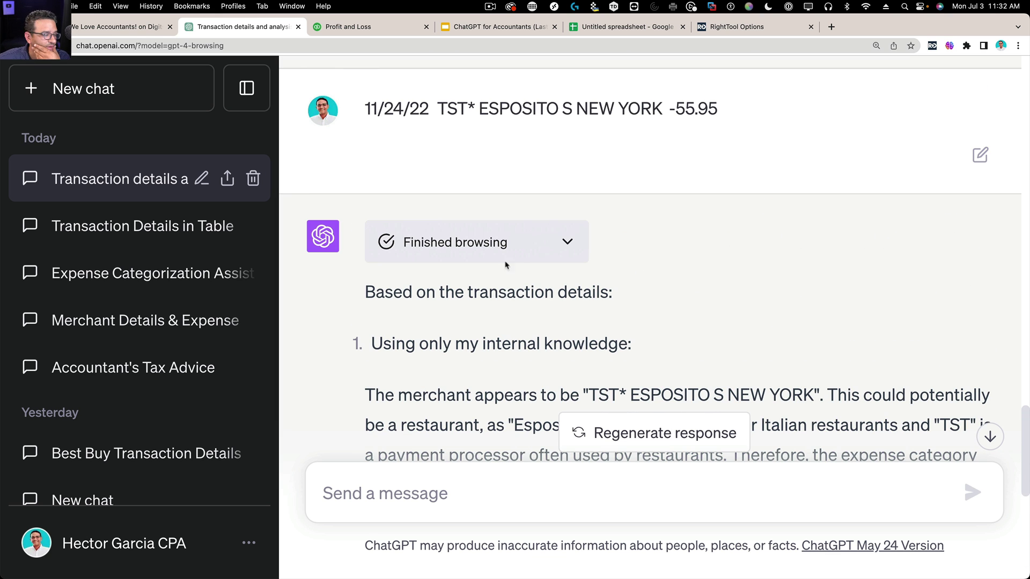
Step: Return to the conversation's opening prompt and examine its request for two answer versions and a confidence interval
{"action": "scroll", "coordinate": [621, 263], "scroll_direction": "up", "scroll_amount": 12}
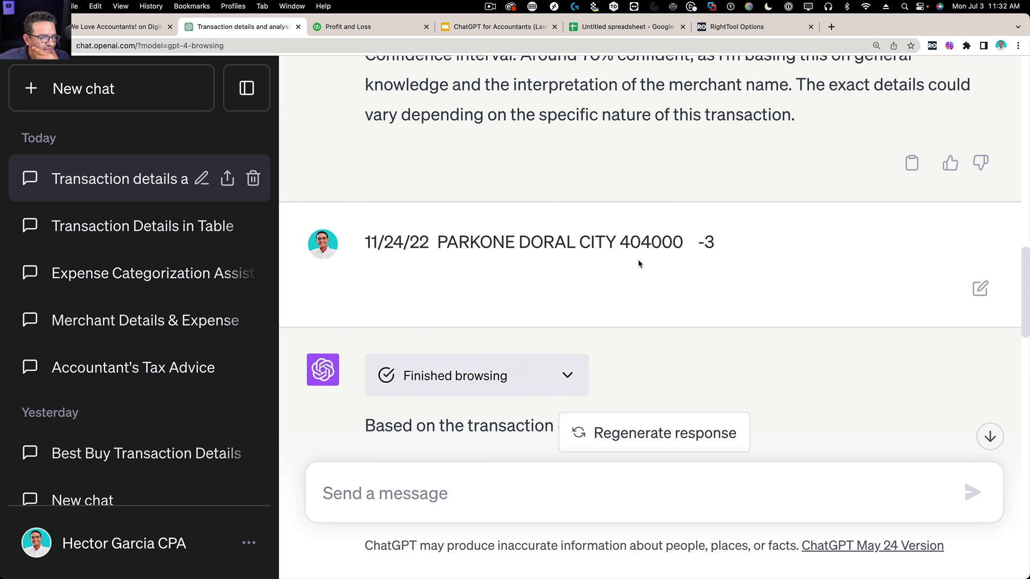
{"action": "scroll", "coordinate": [638, 263], "scroll_direction": "up", "scroll_amount": 15}
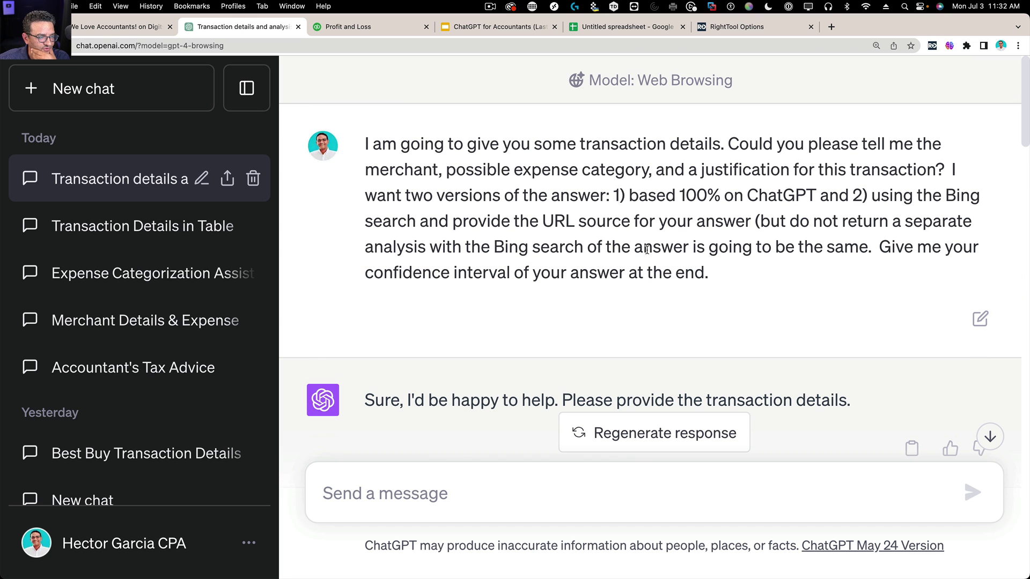
{"action": "left_click_drag", "start_coordinate": [730, 276], "coordinate": [361, 148]}
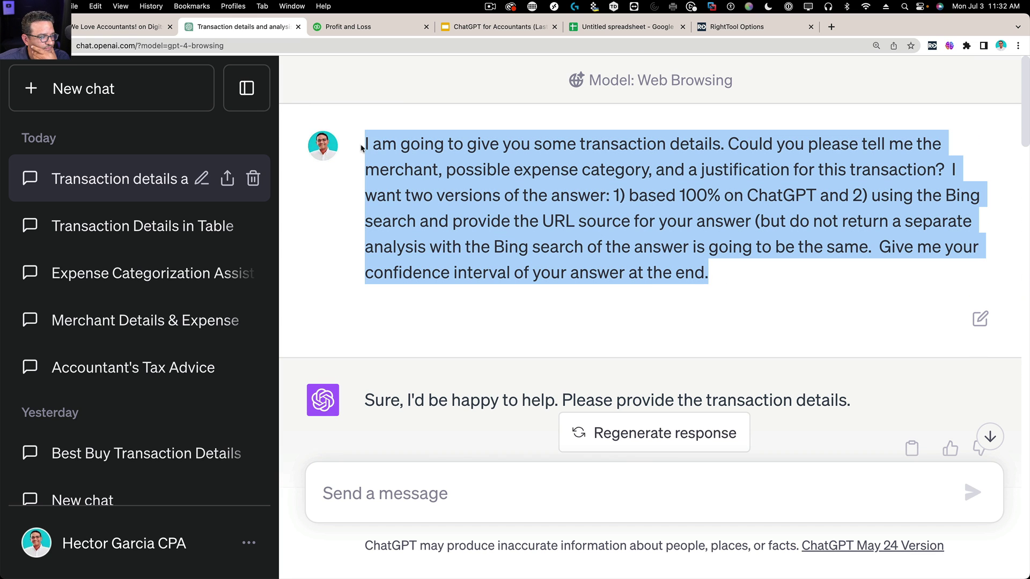
{"action": "left_click", "coordinate": [764, 290]}
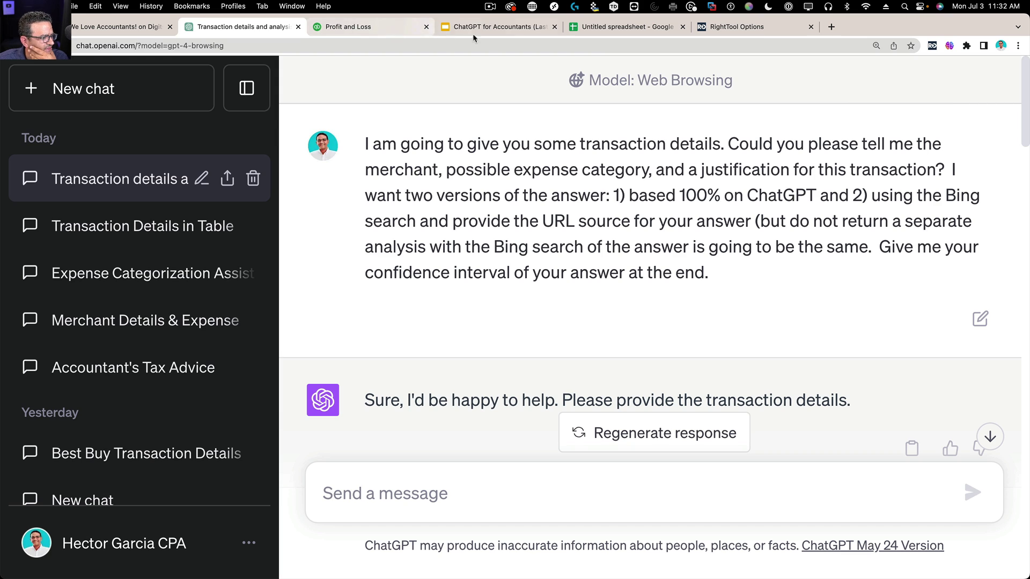
Step: Switch to the ChatGPT for Accountants slides and view the shared chat linked on the Advanced Transactions Categorization slide
{"action": "left_click", "coordinate": [500, 27]}
{"action": "left_click", "coordinate": [502, 248]}
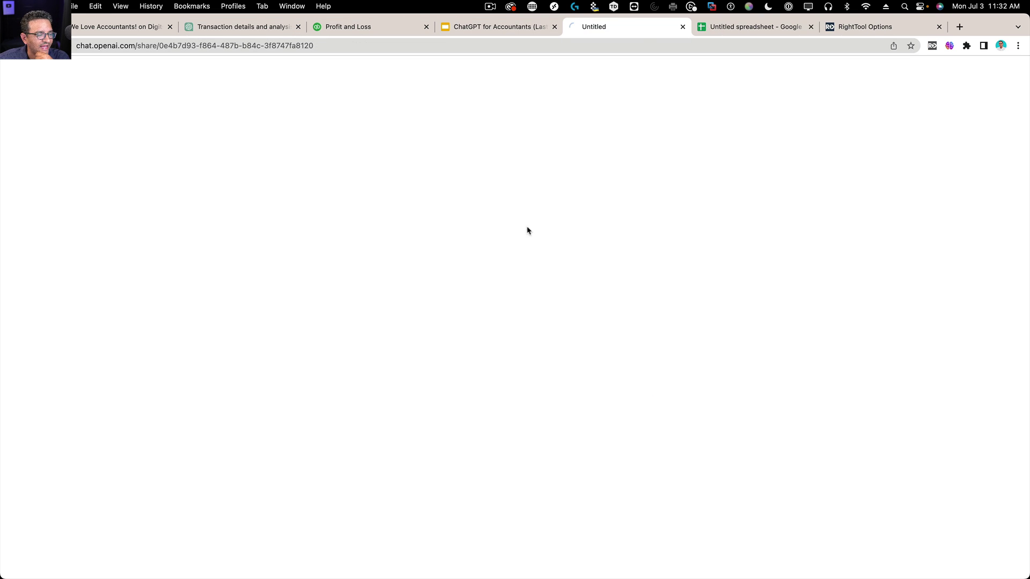
{"action": "left_click", "coordinate": [683, 27]}
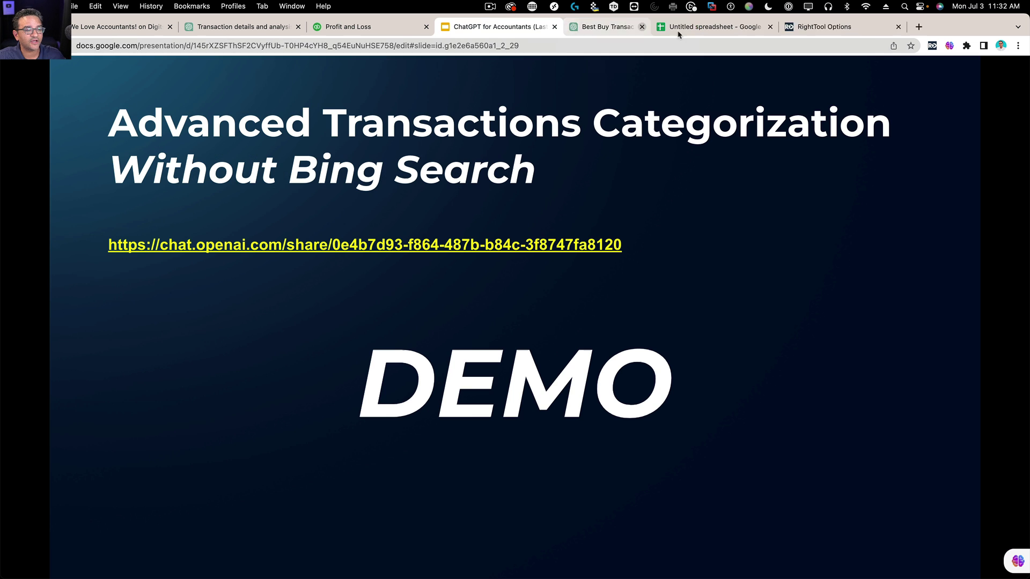
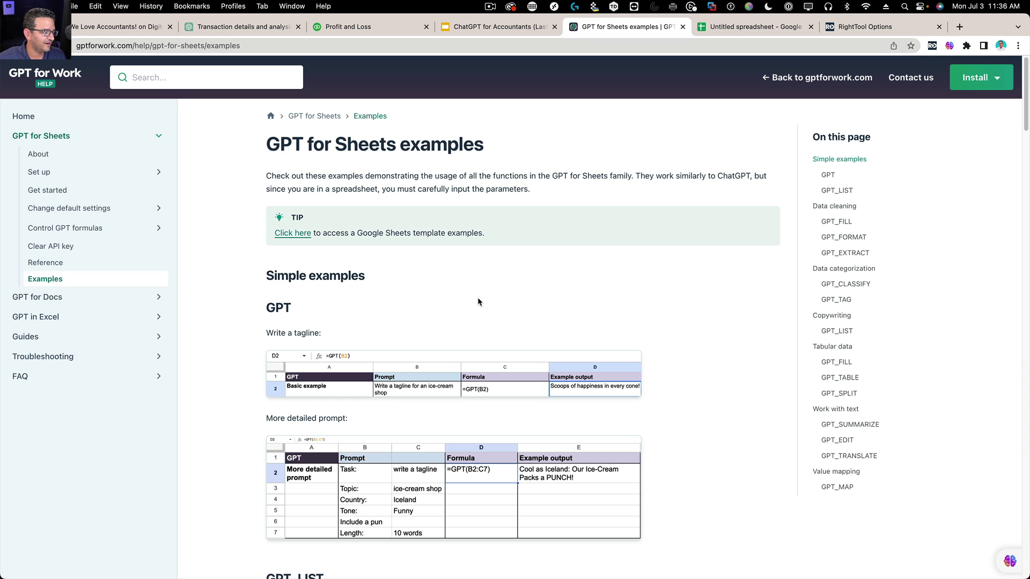
Step: In the untitled Google Sheets spreadsheet, cancel the pending copy of row 11 and show the GPT for Sheets and Docs extension's commands
{"action": "left_click", "coordinate": [735, 27]}
{"action": "left_click", "coordinate": [381, 281]}
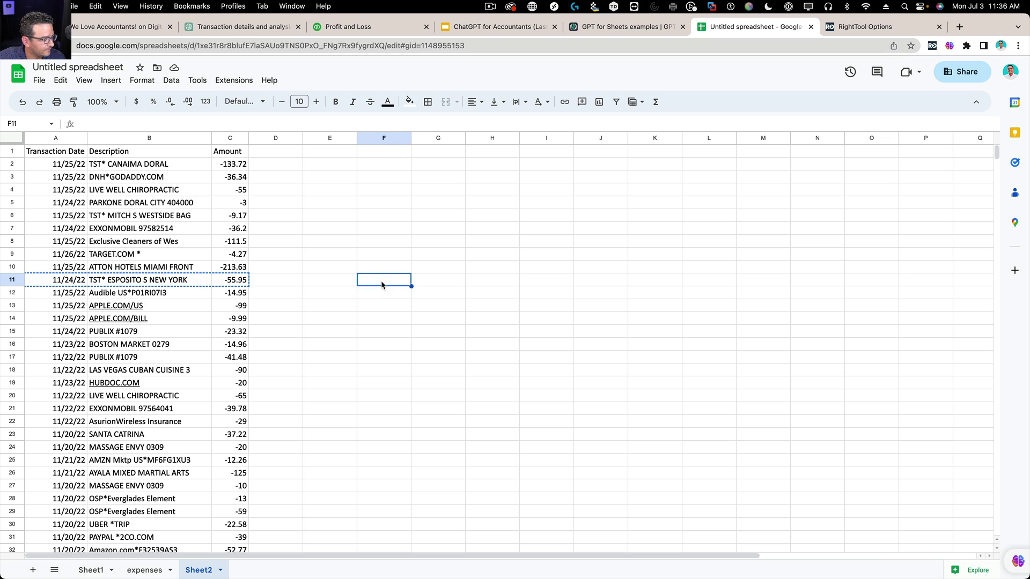
{"action": "left_click", "coordinate": [363, 232]}
{"action": "key", "text": "Escape"}
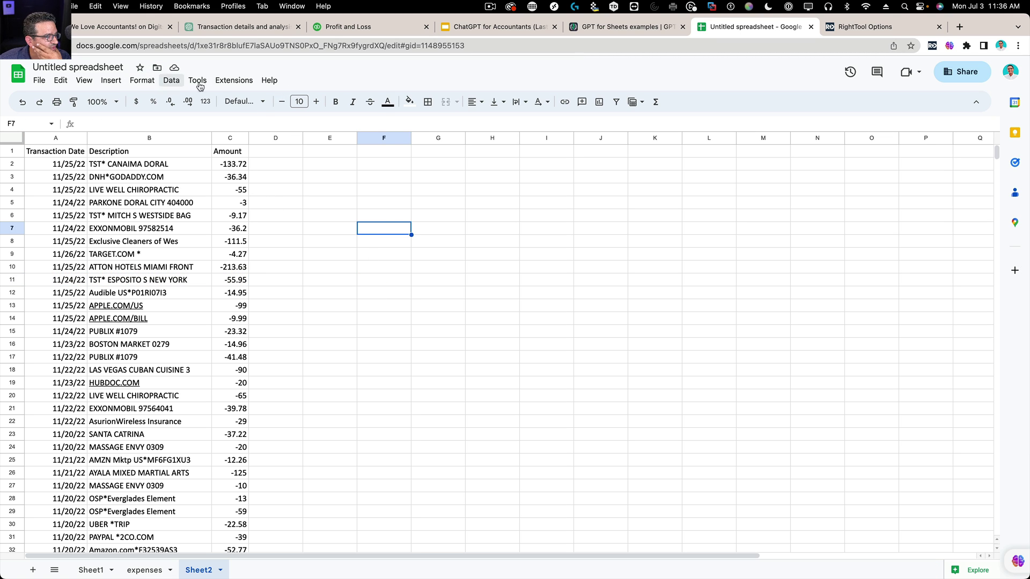
{"action": "left_click", "coordinate": [222, 82]}
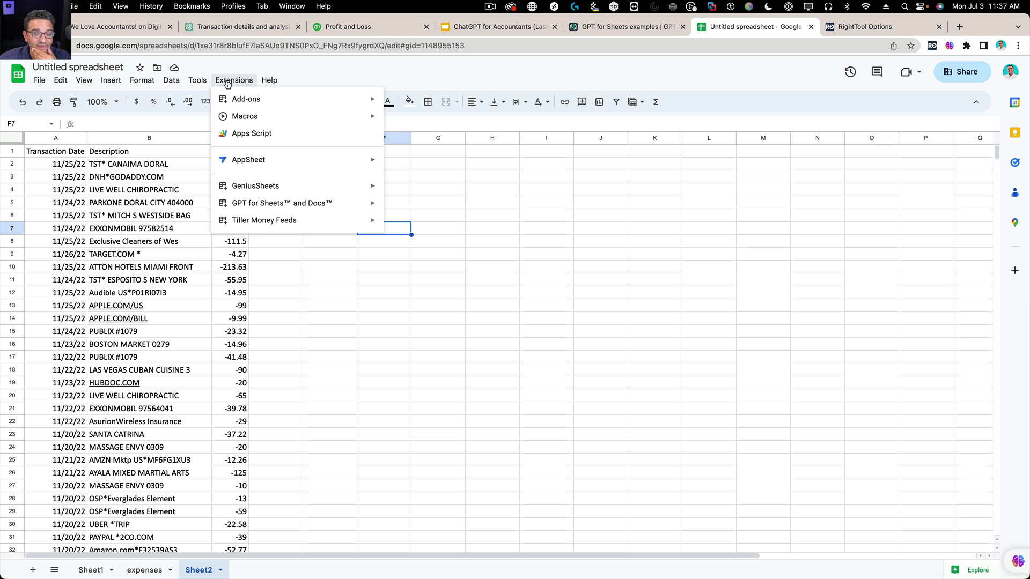
{"action": "mouse_move", "coordinate": [240, 208]}
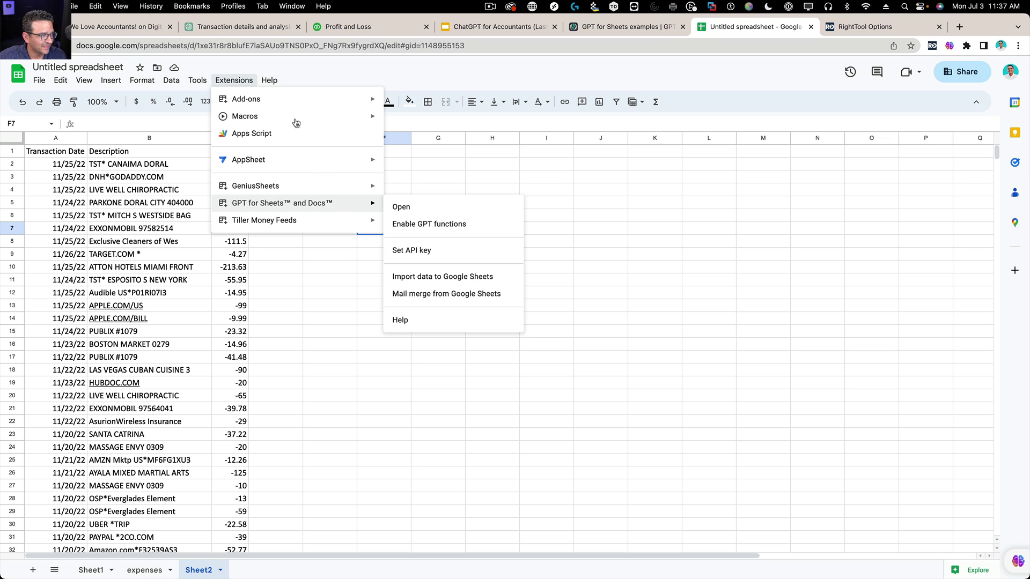
Step: Open the OpenAI Playground at platform.openai.com/playground in a new browser tab
{"action": "left_click", "coordinate": [223, 30]}
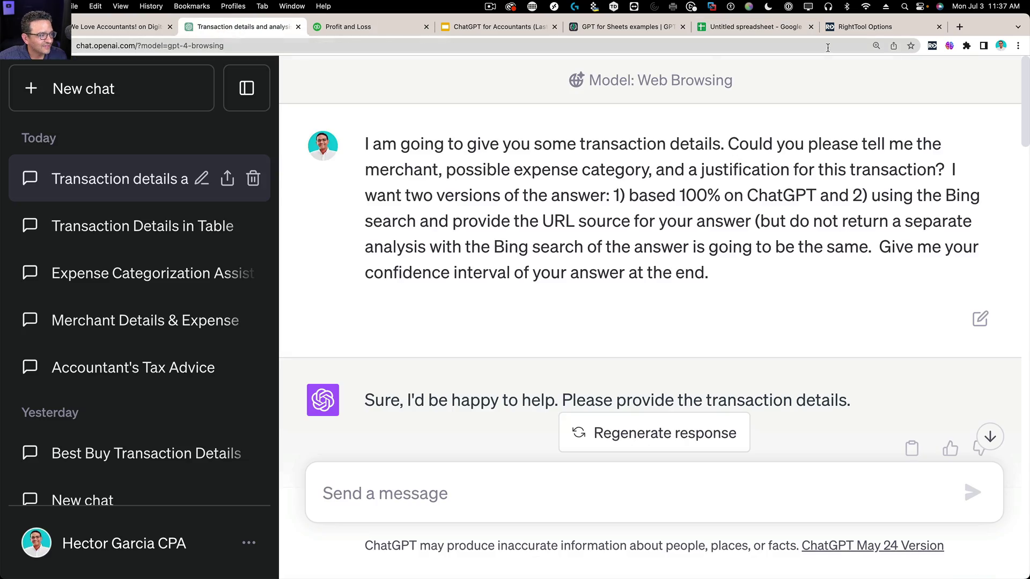
{"action": "left_click", "coordinate": [958, 27]}
{"action": "type", "text": "playgr"}
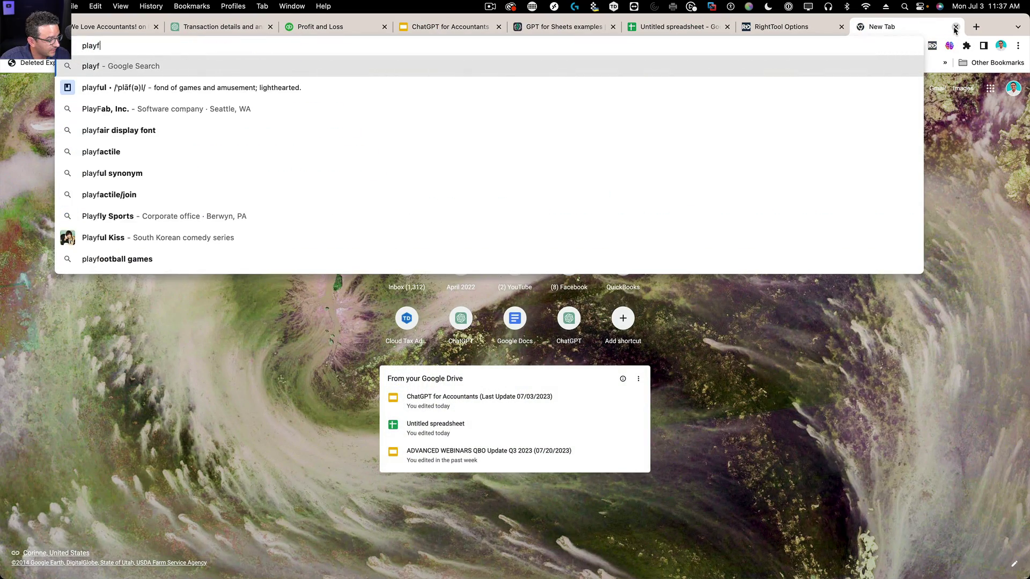
{"action": "key", "text": "Return"}
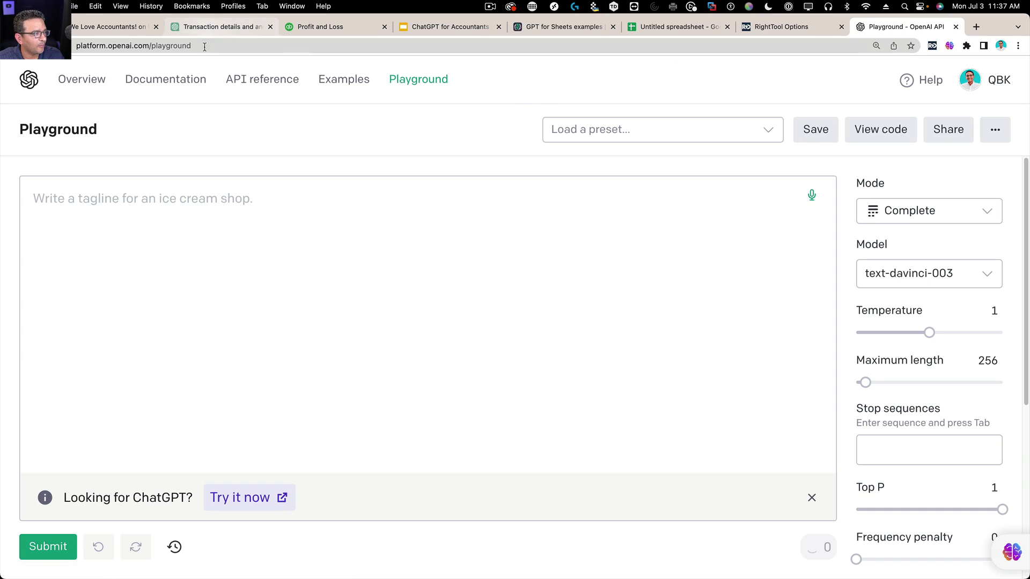
{"action": "left_click", "coordinate": [204, 47]}
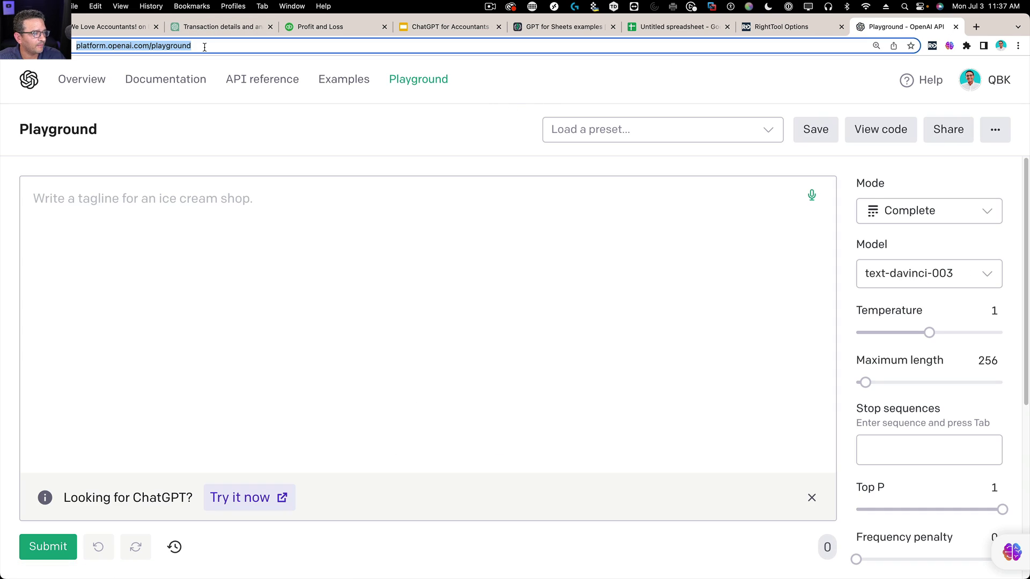
{"action": "key", "text": "Right"}
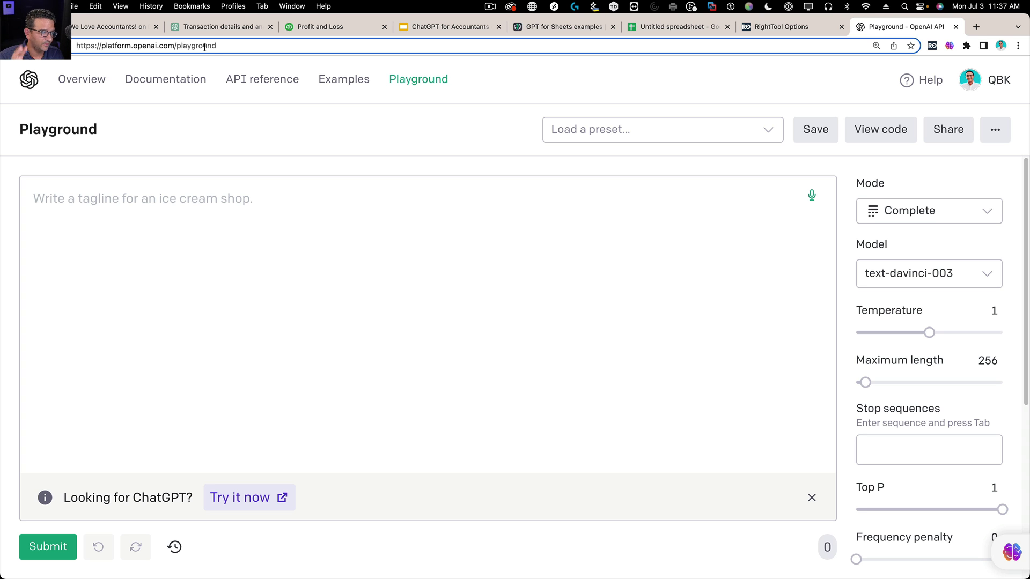
{"action": "left_click", "coordinate": [122, 237]}
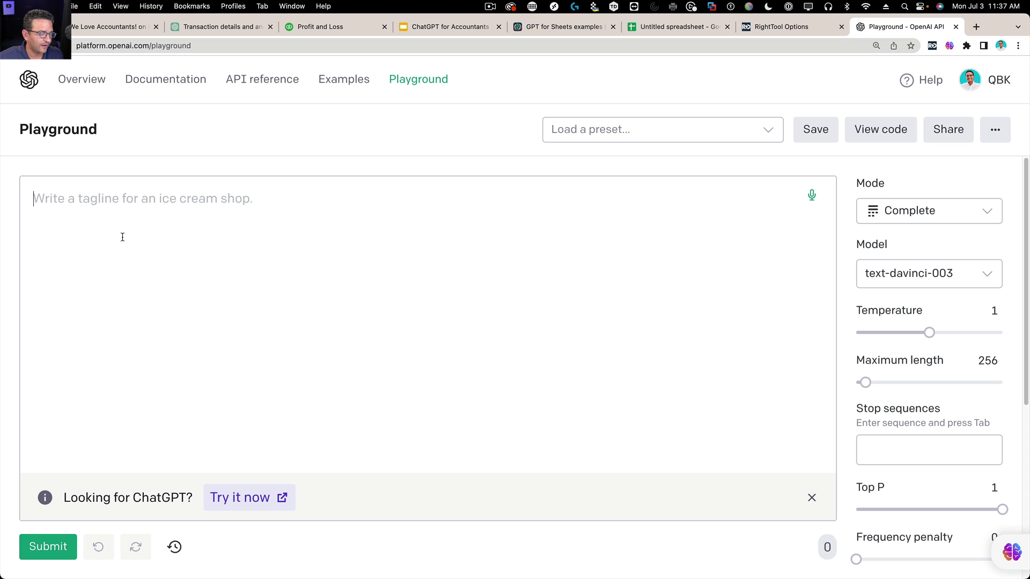
Step: Go to the OpenAI account management pages and review the list of API keys
{"action": "left_click", "coordinate": [994, 82]}
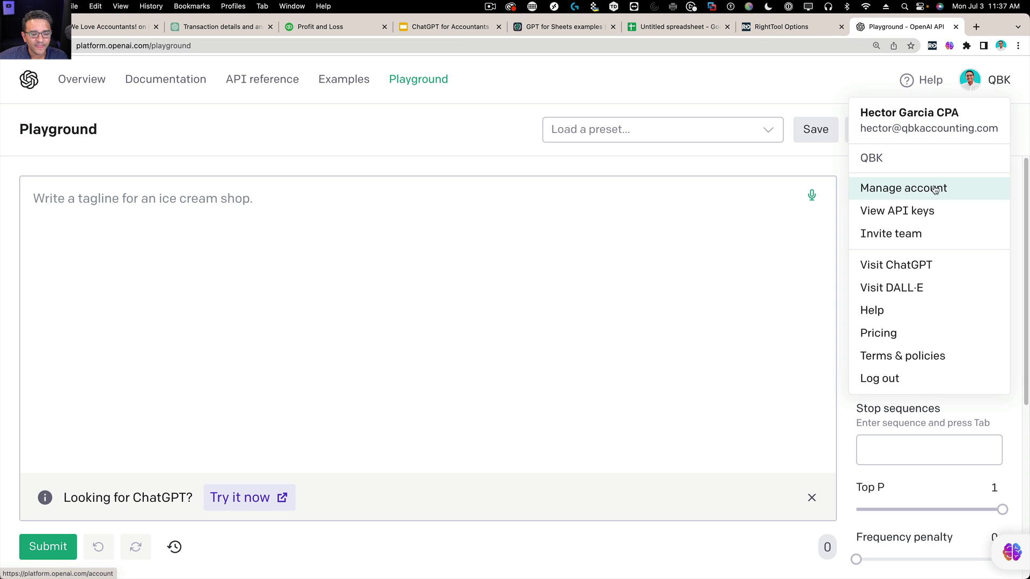
{"action": "left_click", "coordinate": [904, 188]}
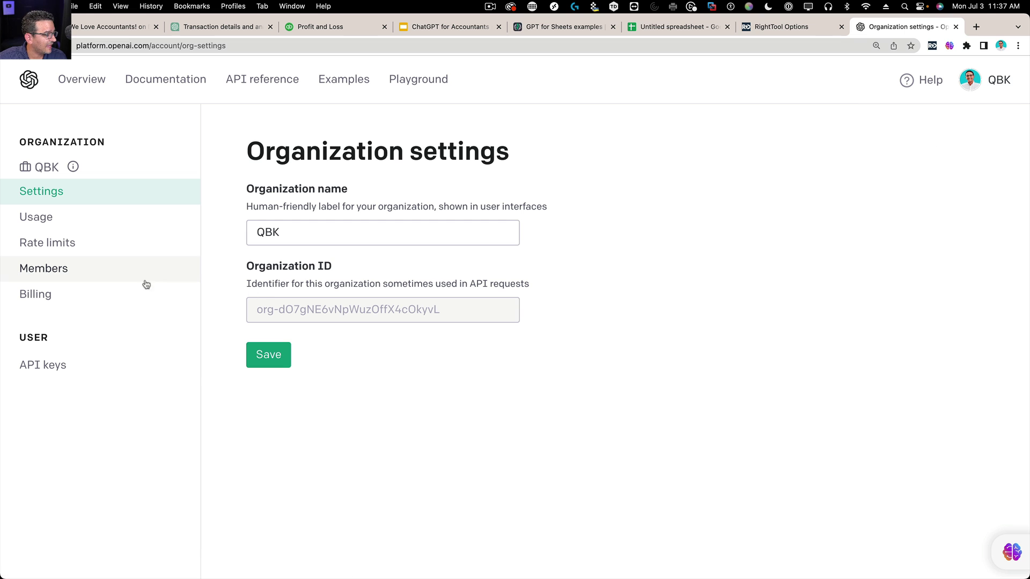
{"action": "left_click", "coordinate": [48, 367]}
{"action": "scroll", "coordinate": [626, 379], "scroll_direction": "down", "scroll_amount": 5}
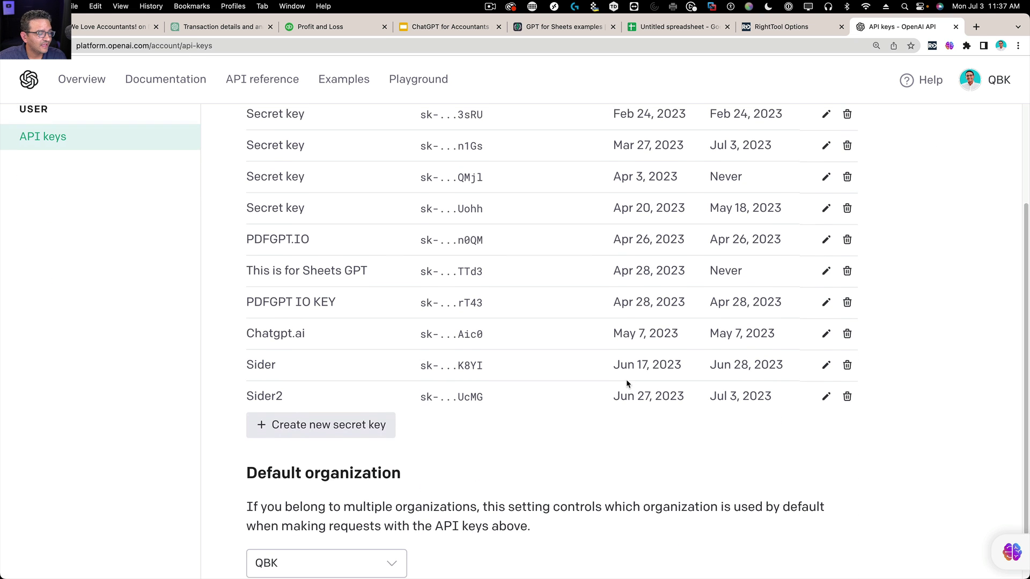
{"action": "scroll", "coordinate": [552, 338], "scroll_direction": "up", "scroll_amount": 2}
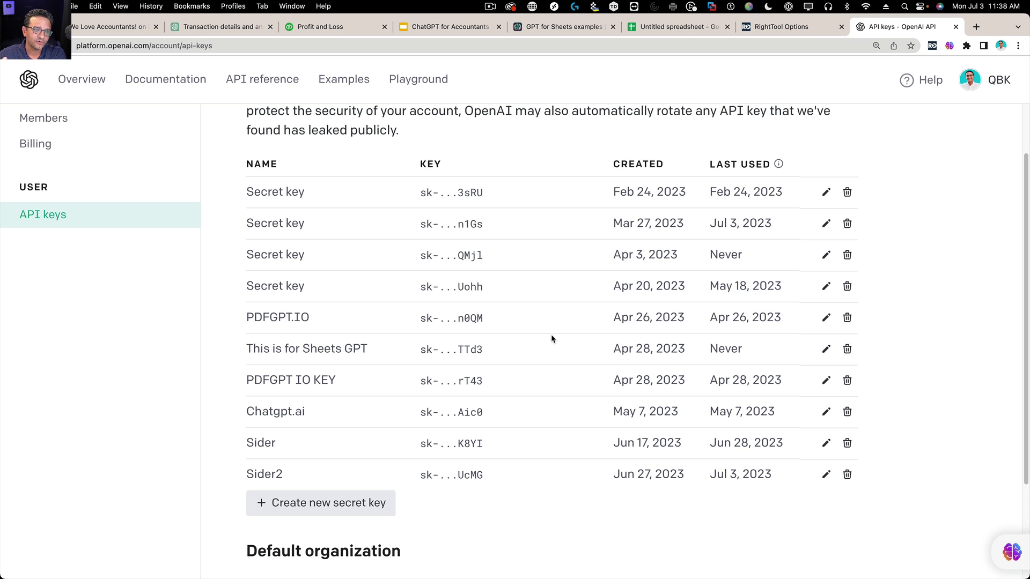
{"action": "scroll", "coordinate": [558, 343], "scroll_direction": "down", "scroll_amount": 1}
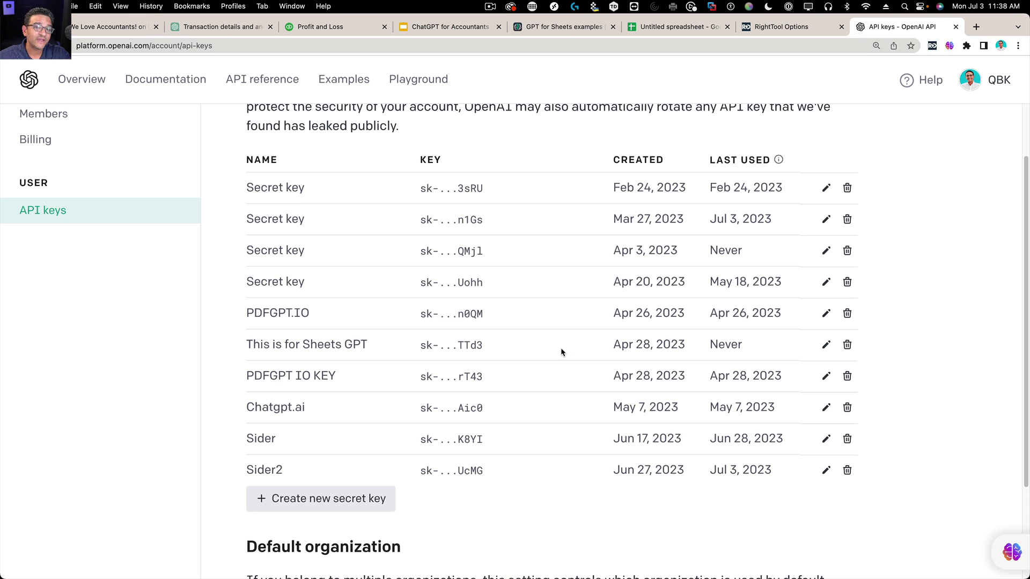
Step: Open the OpenAI organization's billing history to examine its past invoices
{"action": "scroll", "coordinate": [501, 370], "scroll_direction": "up", "scroll_amount": 3}
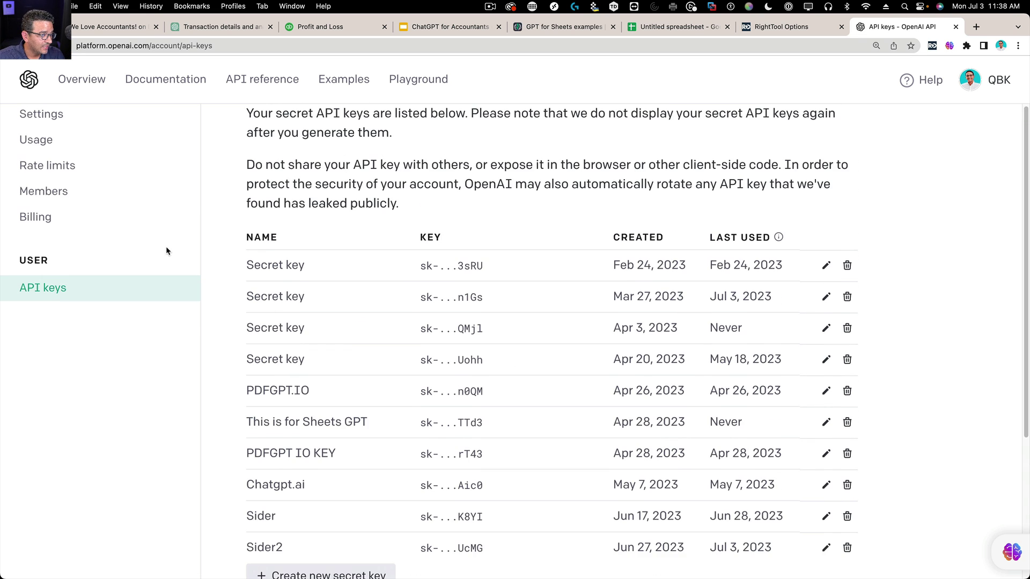
{"action": "left_click", "coordinate": [56, 216]}
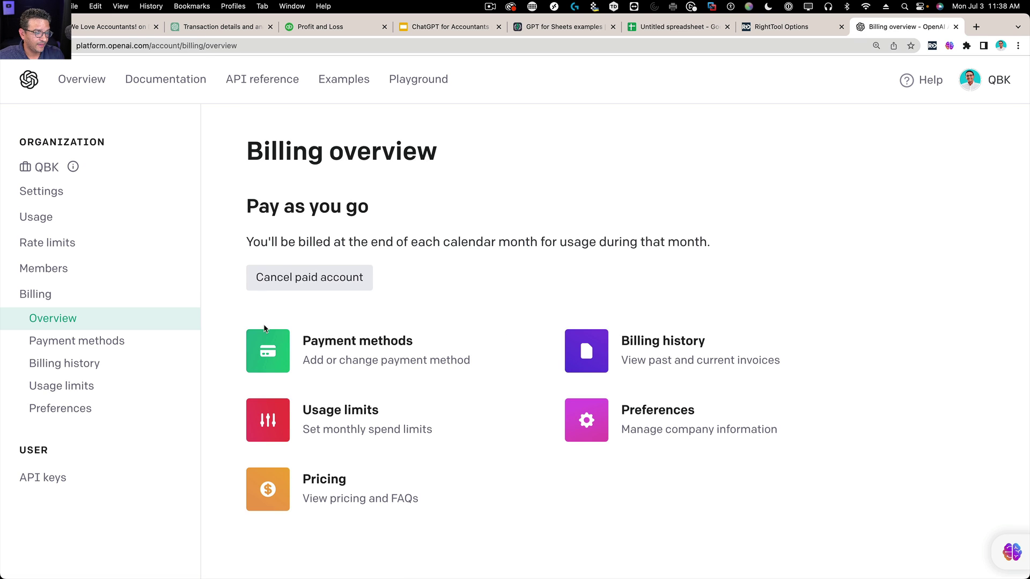
{"action": "left_click", "coordinate": [645, 340]}
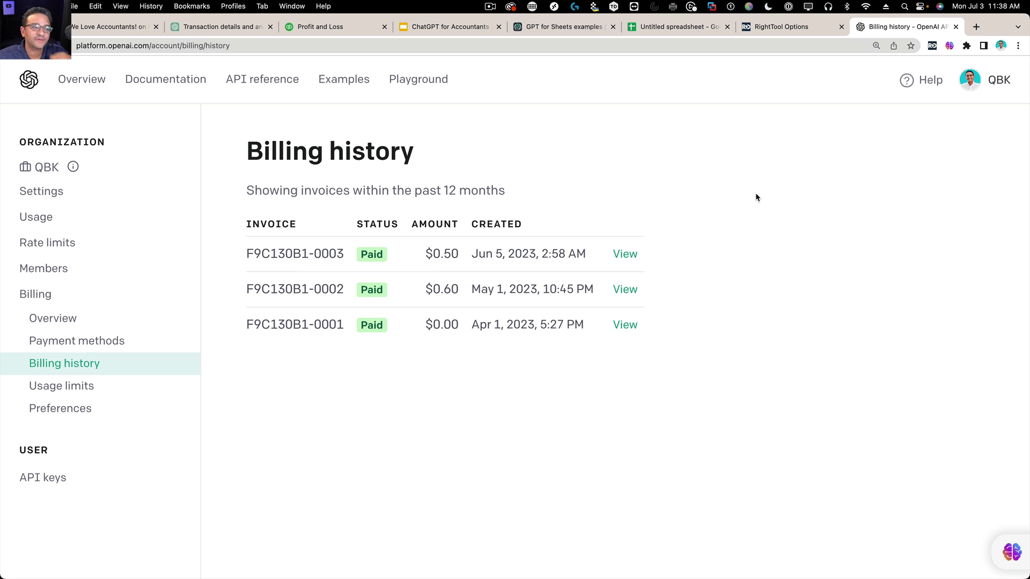
Step: Return to the untitled spreadsheet, look at the GPT for Sheets and Docs API key command, and select cell D2
{"action": "left_click", "coordinate": [541, 30]}
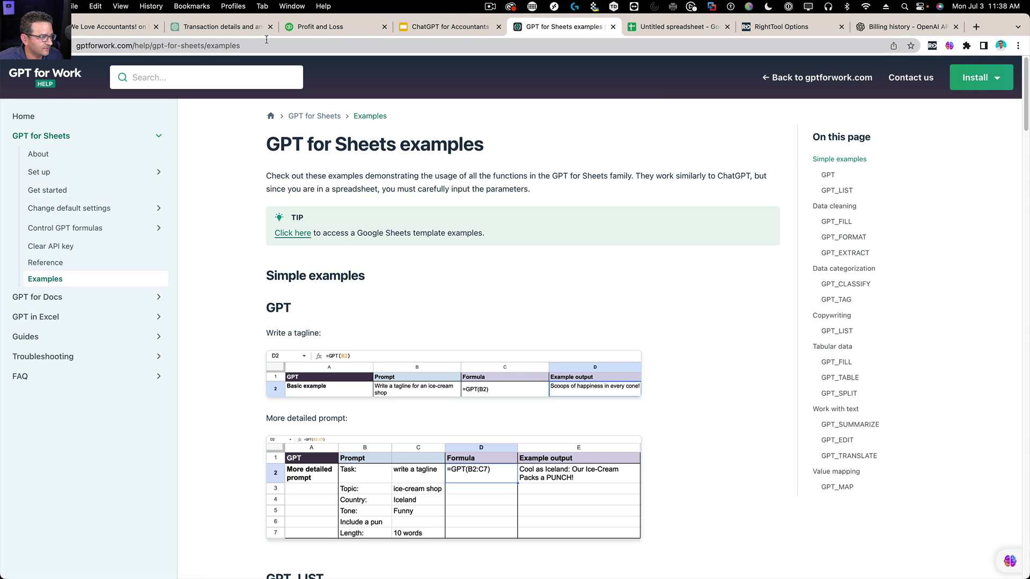
{"action": "left_click", "coordinate": [676, 29]}
{"action": "left_click", "coordinate": [225, 79]}
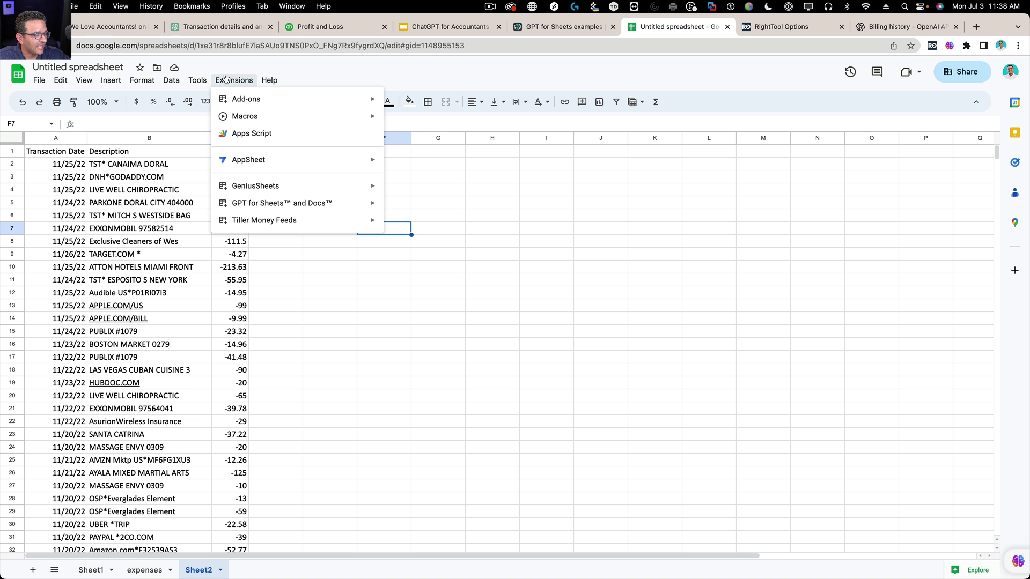
{"action": "mouse_move", "coordinate": [291, 204]}
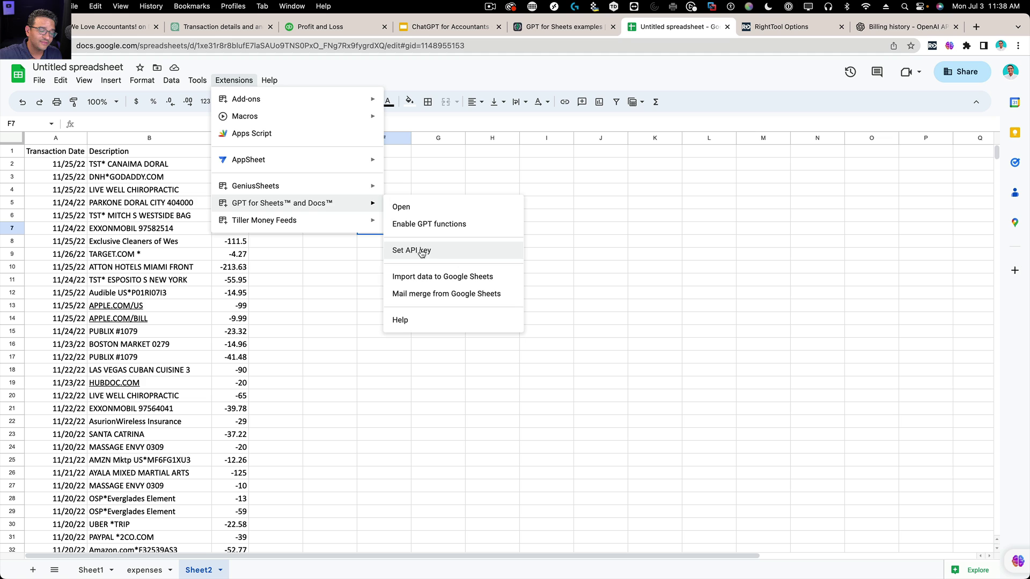
{"action": "left_click", "coordinate": [564, 218]}
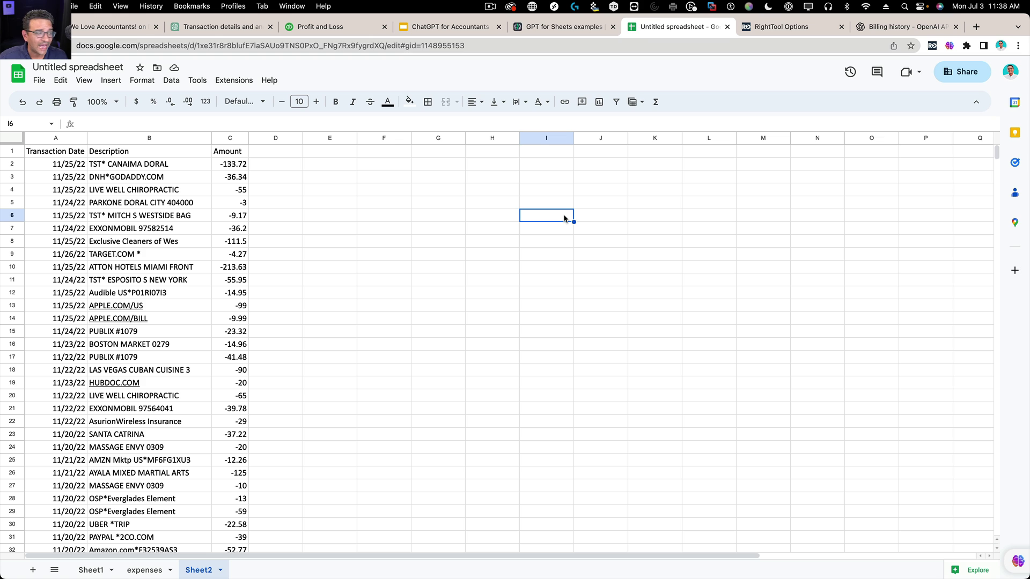
{"action": "left_click", "coordinate": [286, 167]}
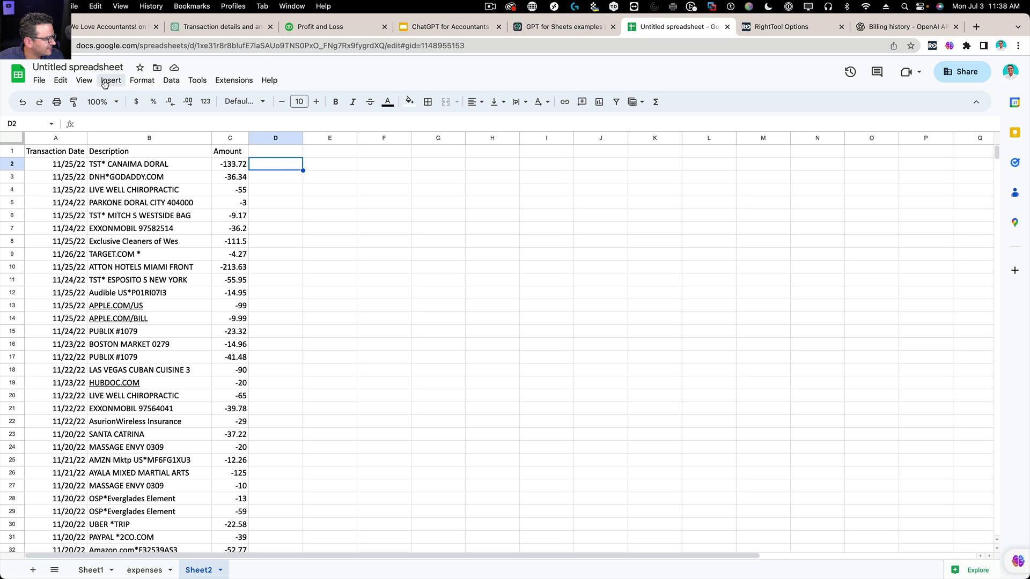
Step: Start a GPT formula in D2 with the prompt "Please Give me a CLEAN version of the Payee or Merchant in this line of my credit card statement"
{"action": "left_click", "coordinate": [101, 101]}
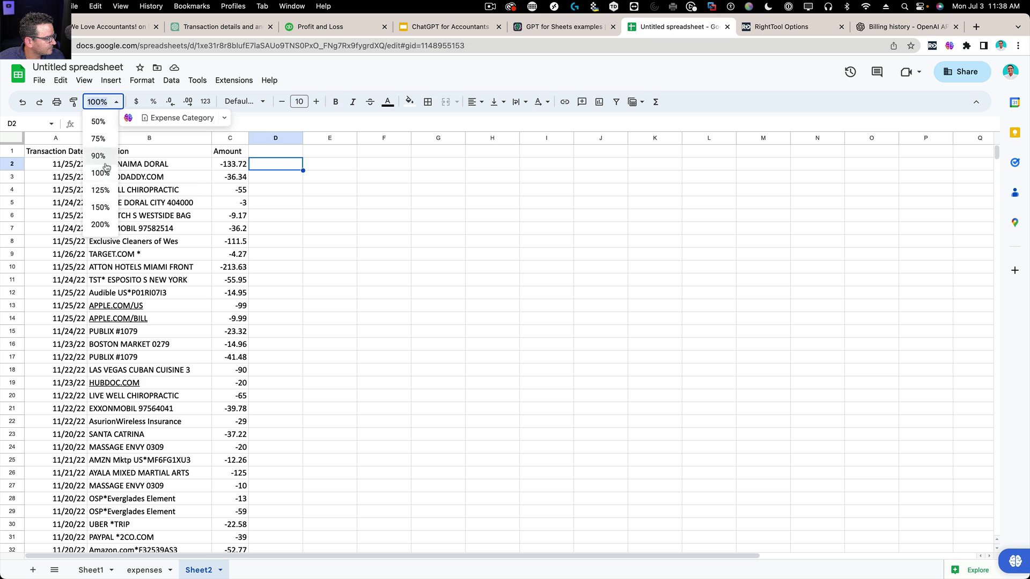
{"action": "left_click", "coordinate": [100, 192]}
{"action": "type", "text": "=GPT"}
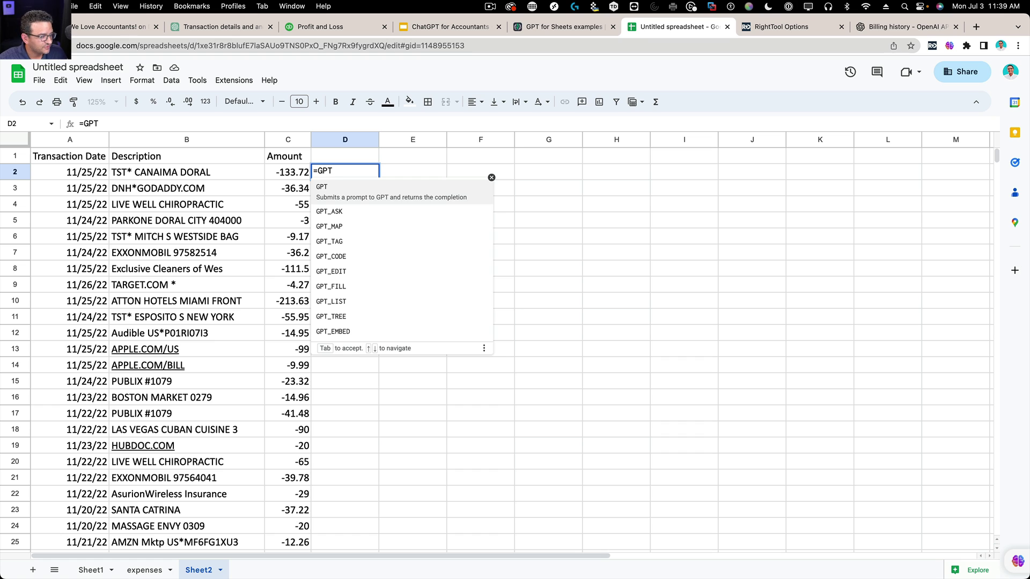
{"action": "type", "text": "("}
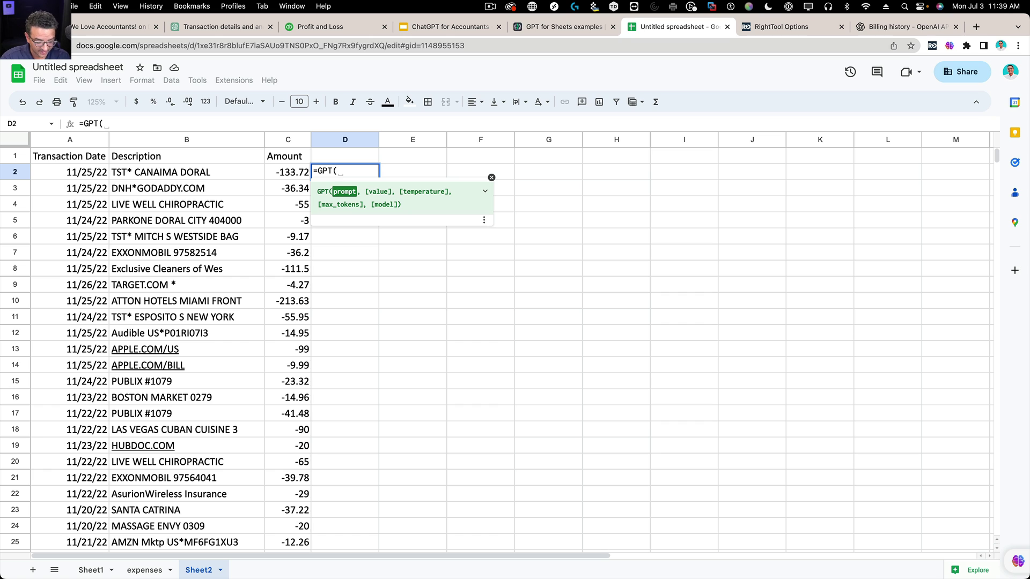
{"action": "left_click", "coordinate": [143, 124]}
{"action": "type", "text": "\""}
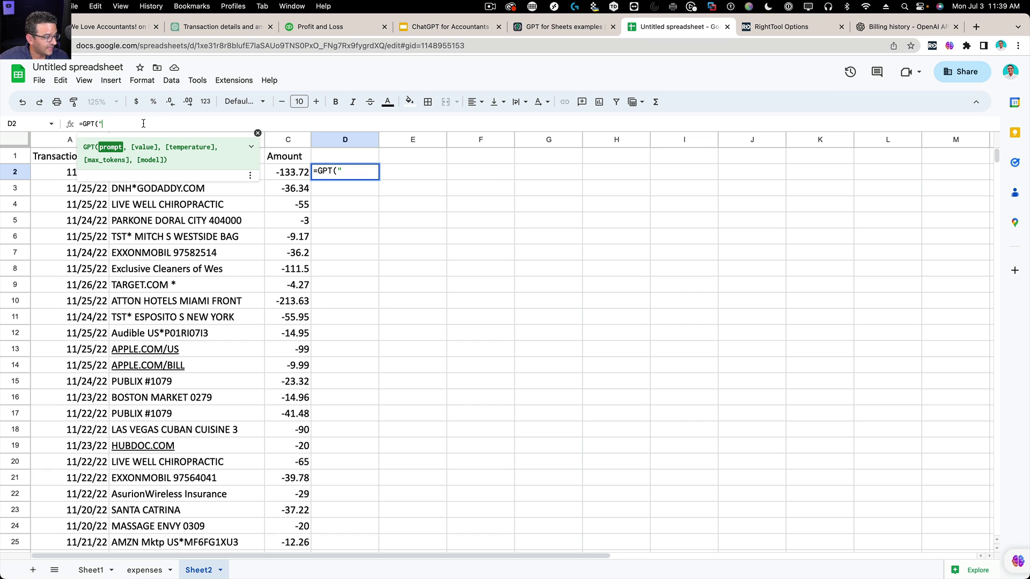
{"action": "type", "text": "Pleas"}
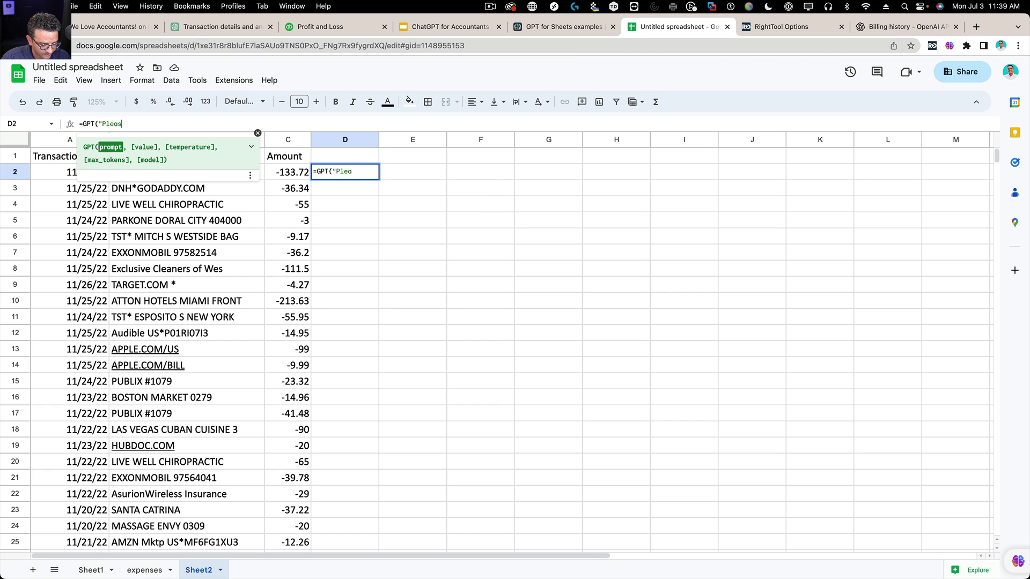
{"action": "type", "text": "e Give me a CLE"}
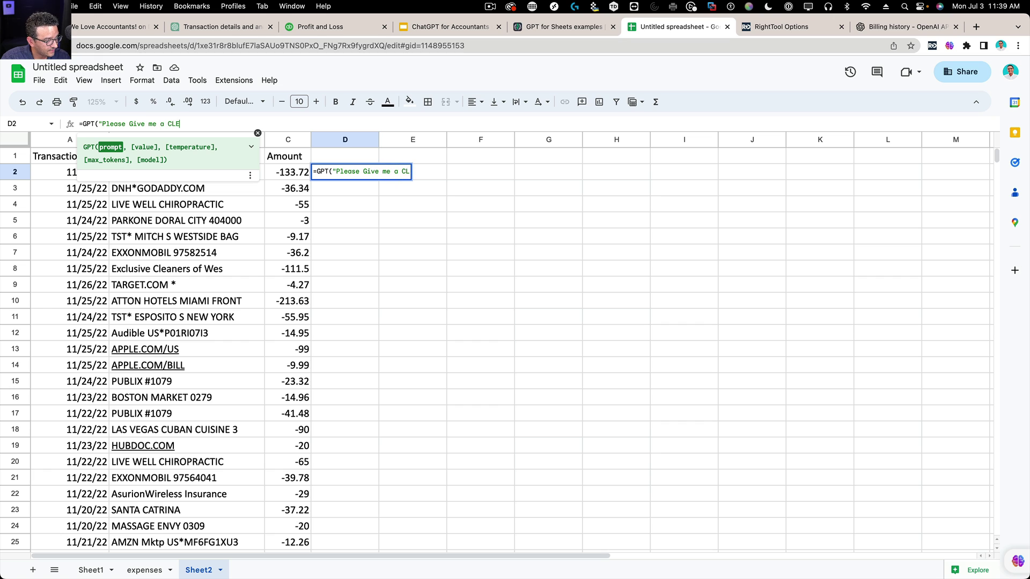
{"action": "type", "text": "AN v"}
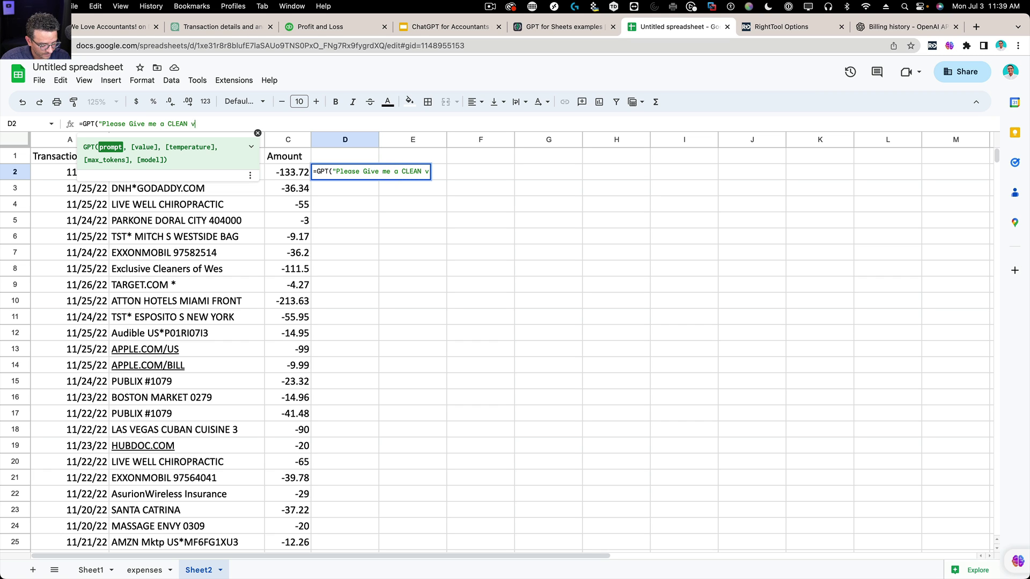
{"action": "type", "text": "ersion of the "}
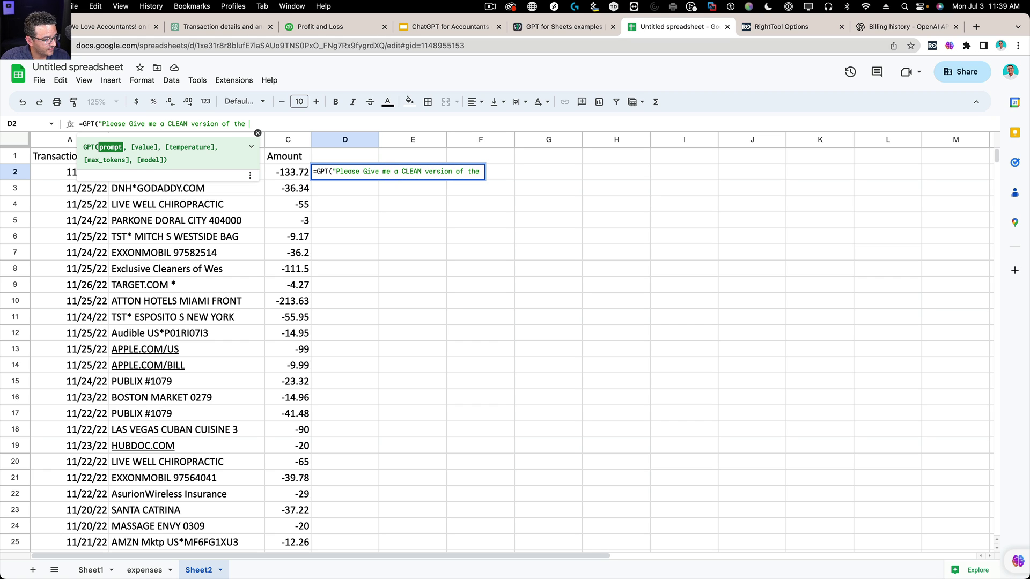
{"action": "type", "text": "Payee or Merchant in this line of my credit card statement"}
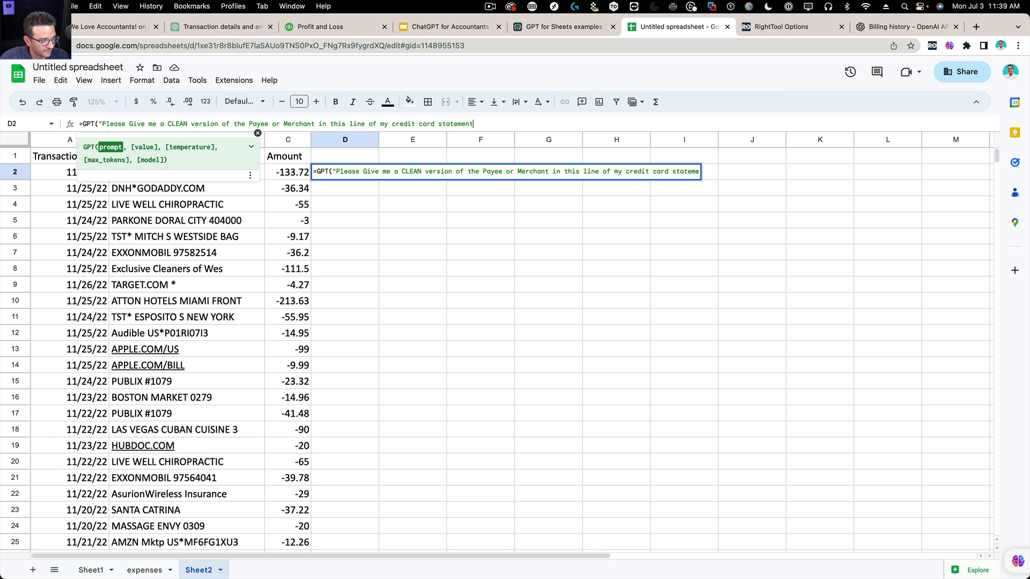
Step: Close the prompt text, use description cell B2 as the value argument, and enter the completed GPT formula in D2
{"action": "type", "text": "\","}
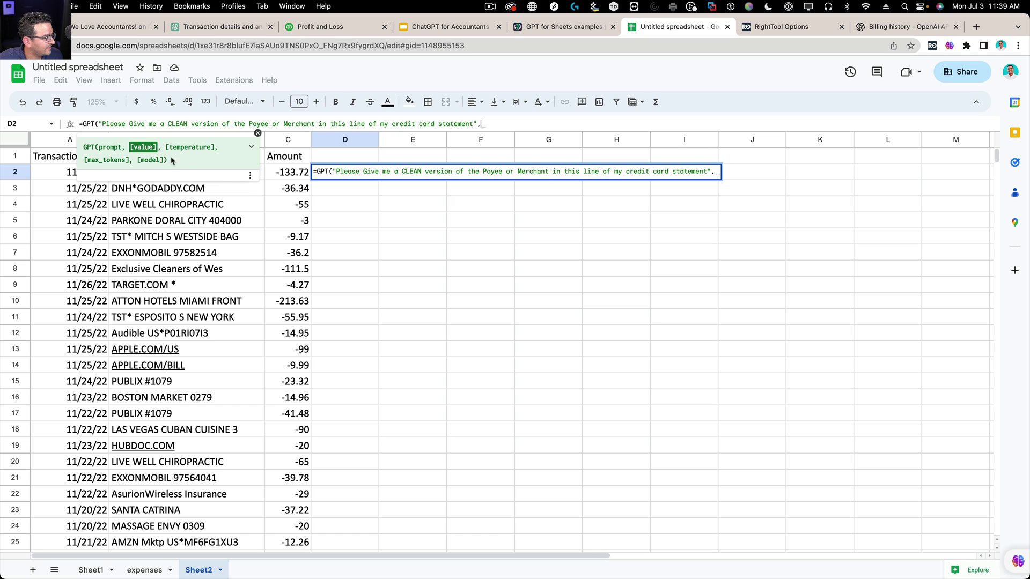
{"action": "left_click", "coordinate": [263, 175]}
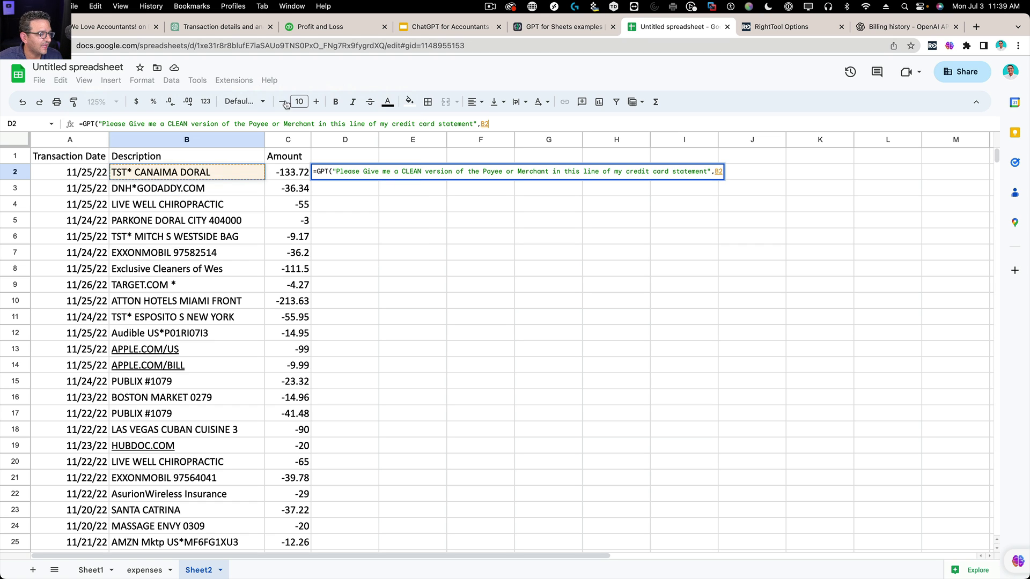
{"action": "type", "text": ")"}
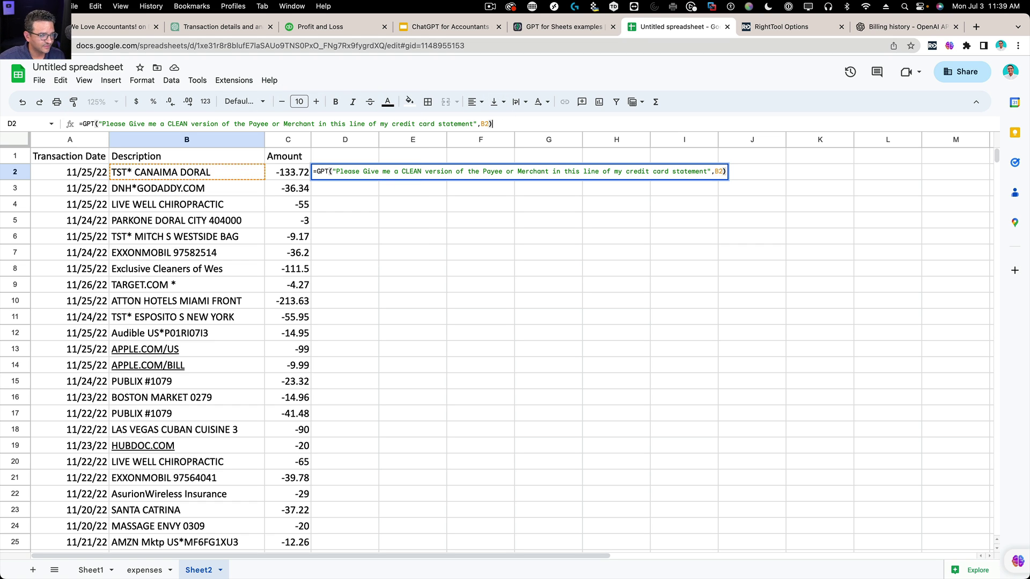
{"action": "key", "text": "Return"}
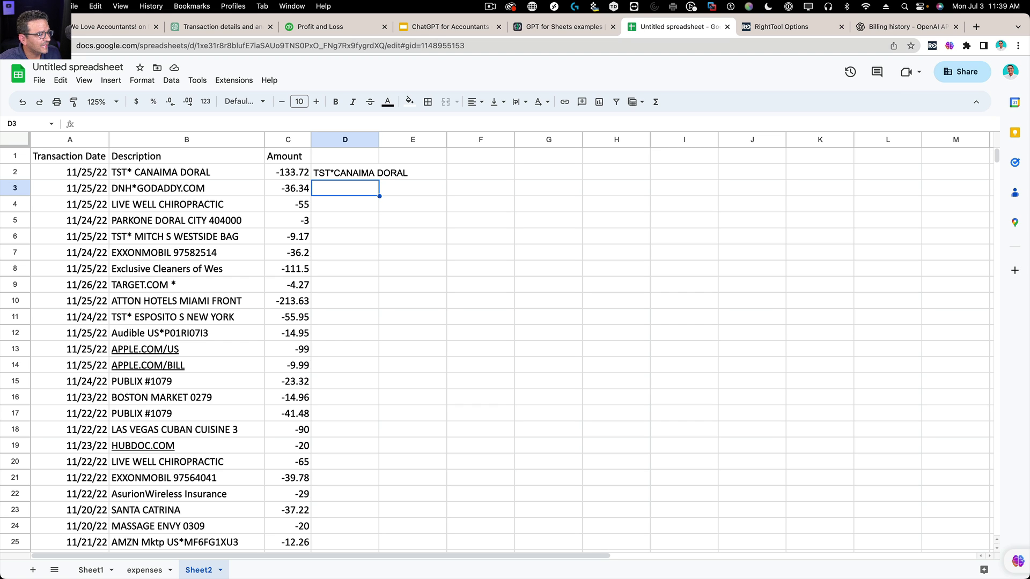
Step: Append ", please remove any data before a asterisk that is 2 to 3 characters" to the prompt in D2's GPT formula
{"action": "left_click", "coordinate": [349, 179]}
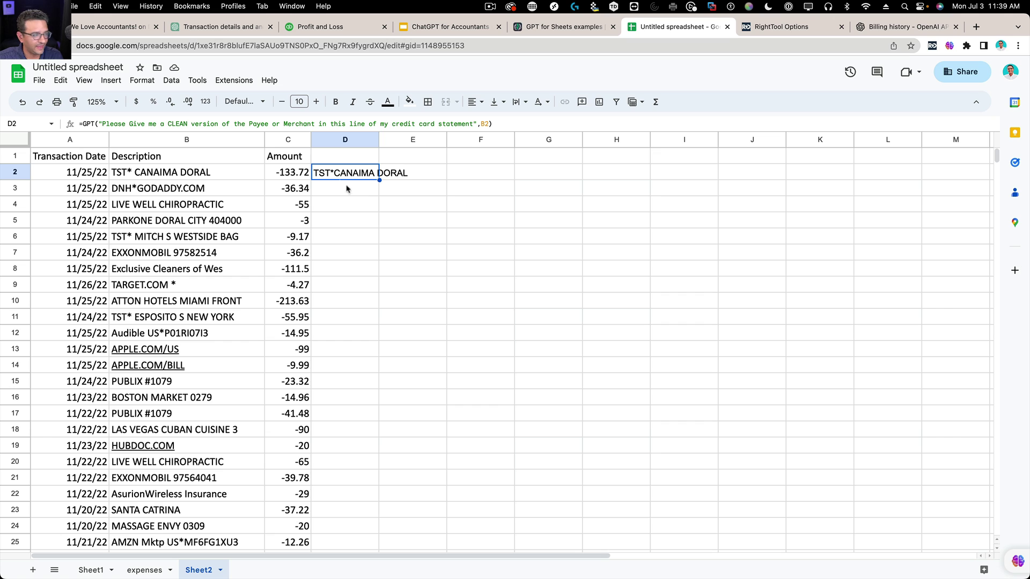
{"action": "left_click", "coordinate": [473, 125]}
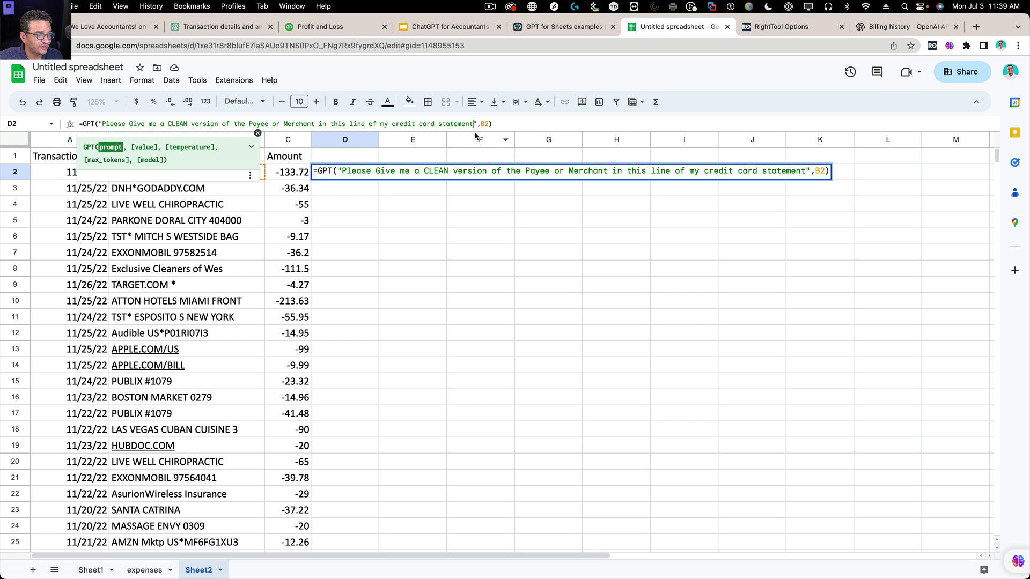
{"action": "type", "text": ", please remp"}
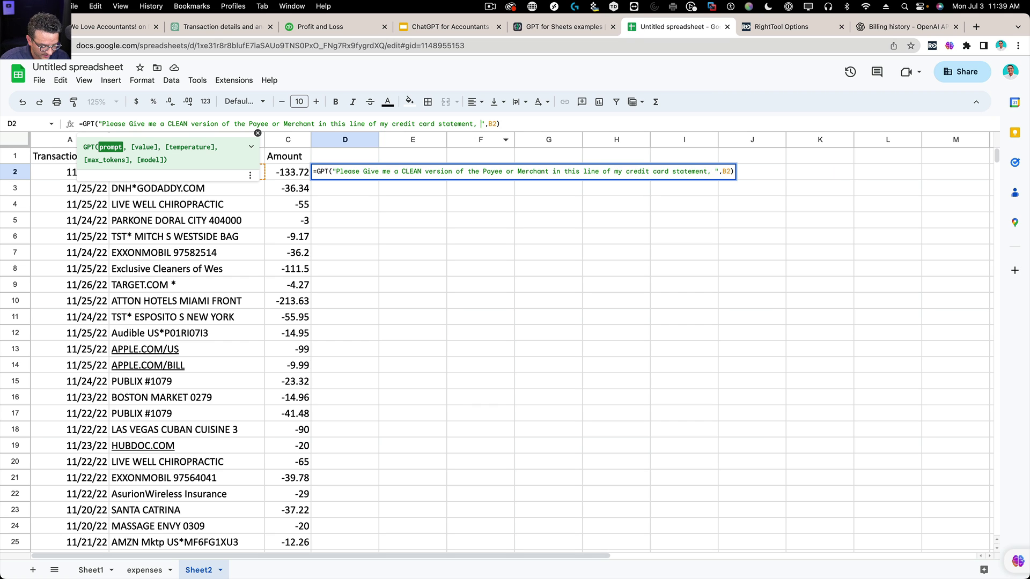
{"action": "type", "text": "o"}
{"action": "key", "text": "BackSpace"}
{"action": "key", "text": "BackSpace"}
{"action": "key", "text": "BackSpace"}
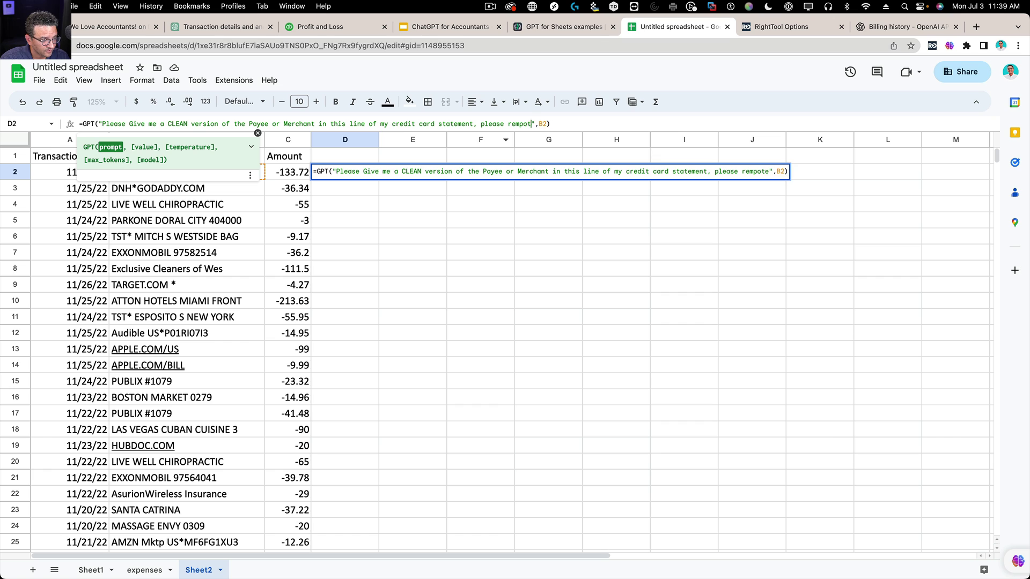
{"action": "type", "text": "move any do"}
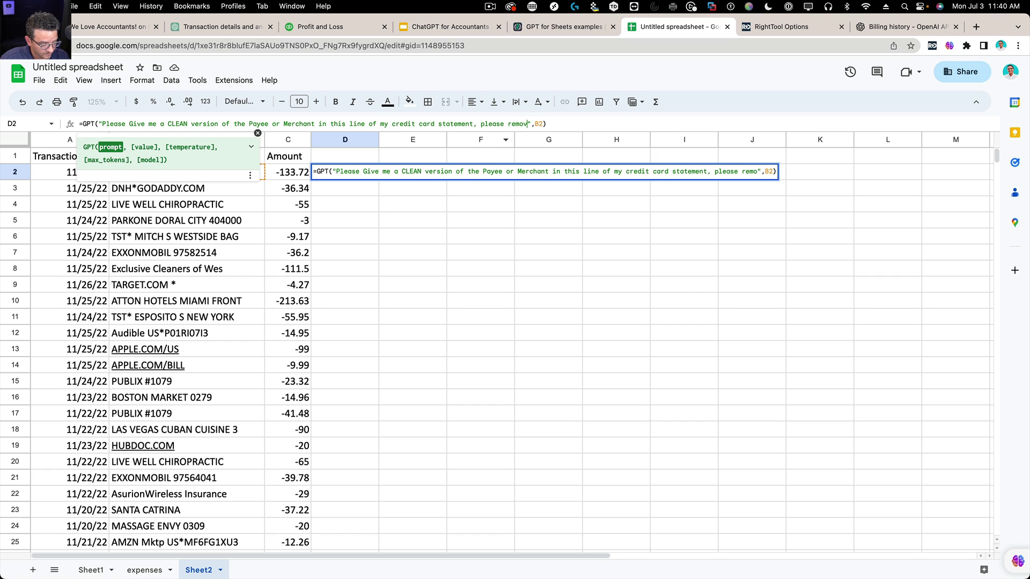
{"action": "type", "text": "ata "}
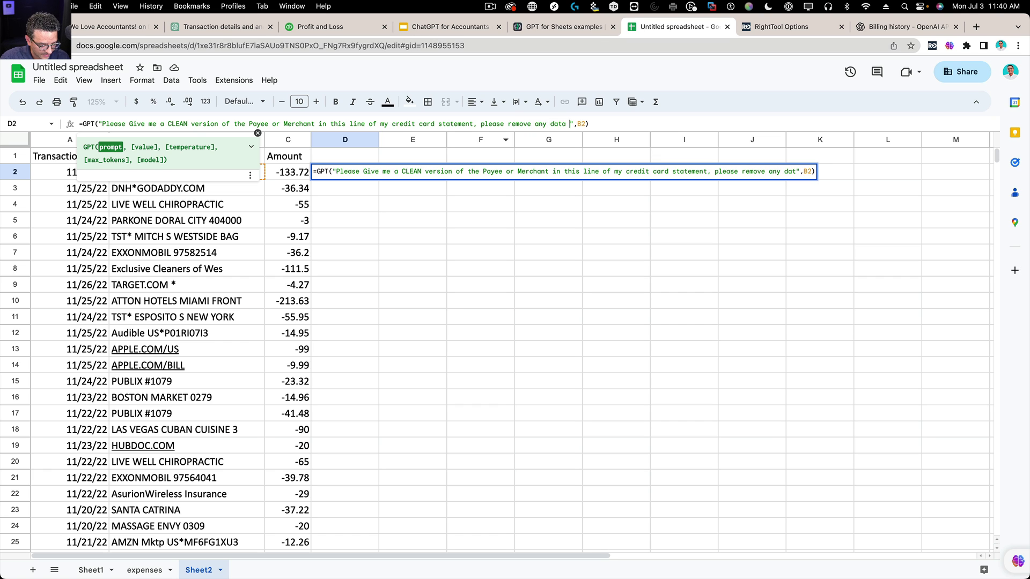
{"action": "type", "text": "before a"}
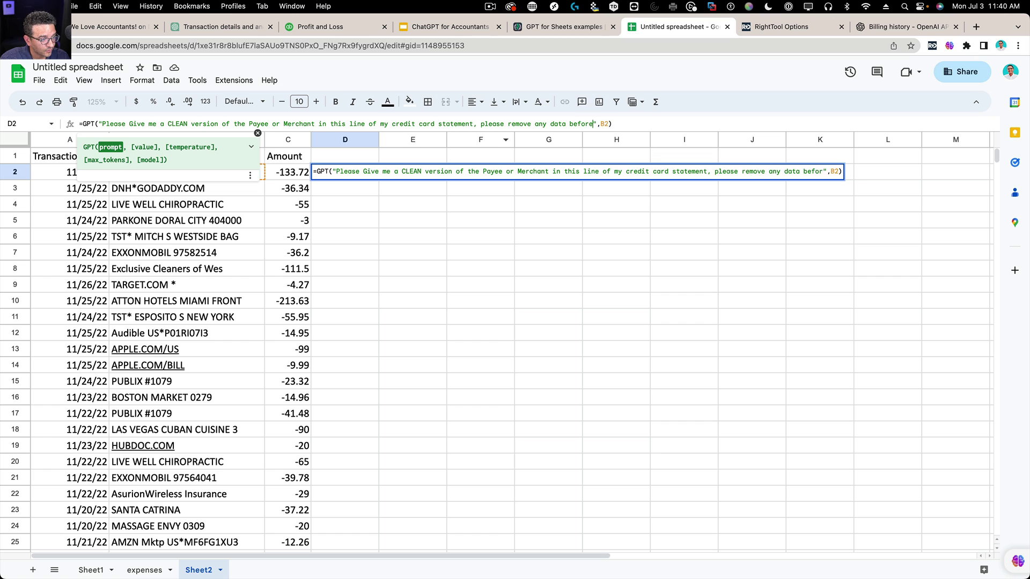
{"action": "type", "text": "sterisk "}
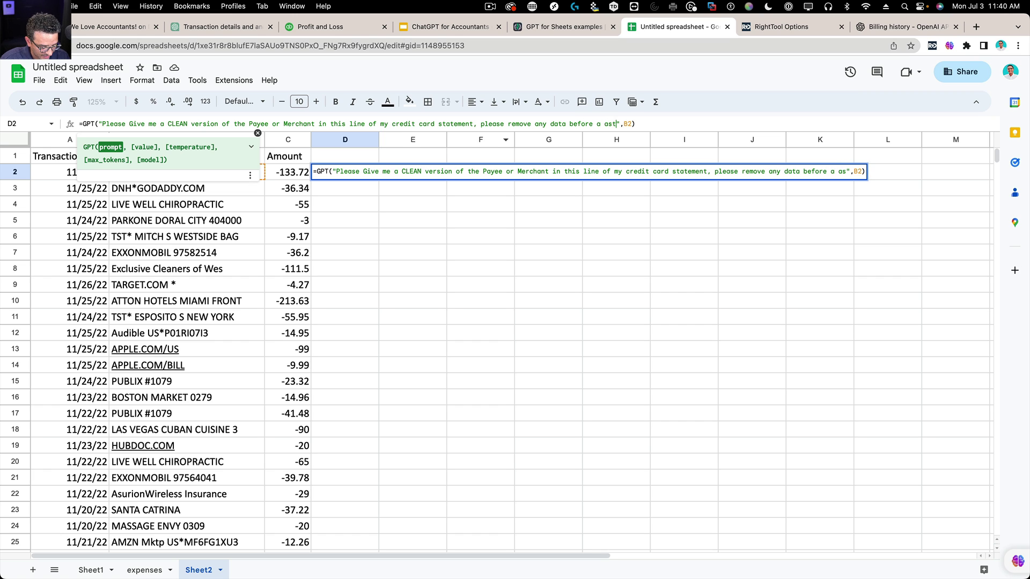
{"action": "type", "text": "that is 2 "}
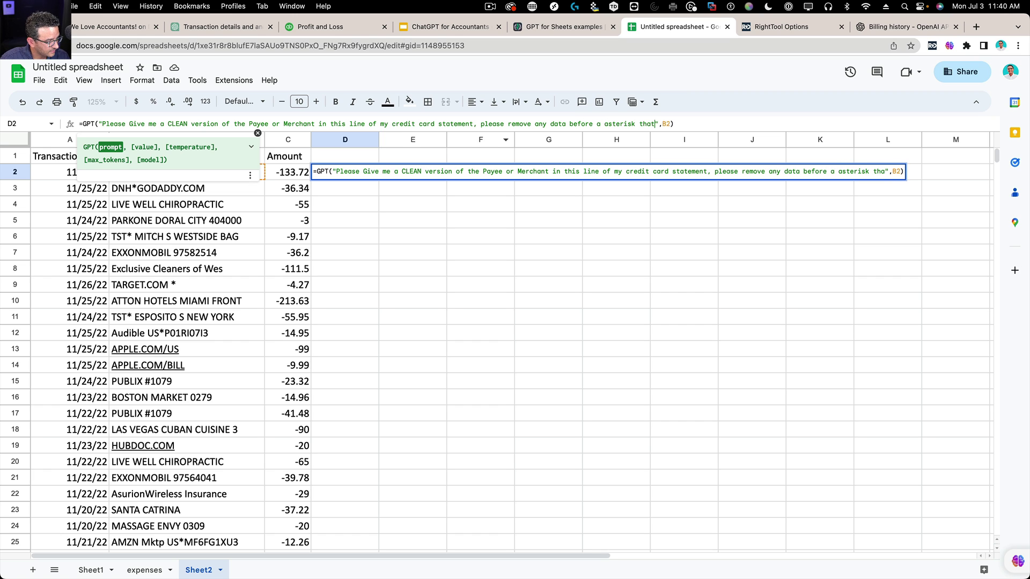
{"action": "type", "text": "to 3 charac"}
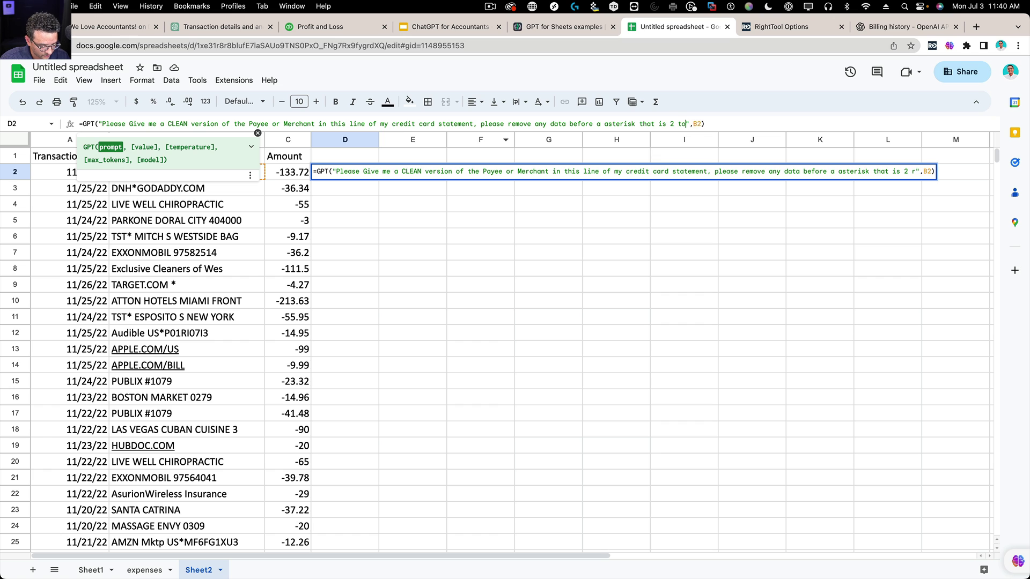
{"action": "type", "text": "ters"}
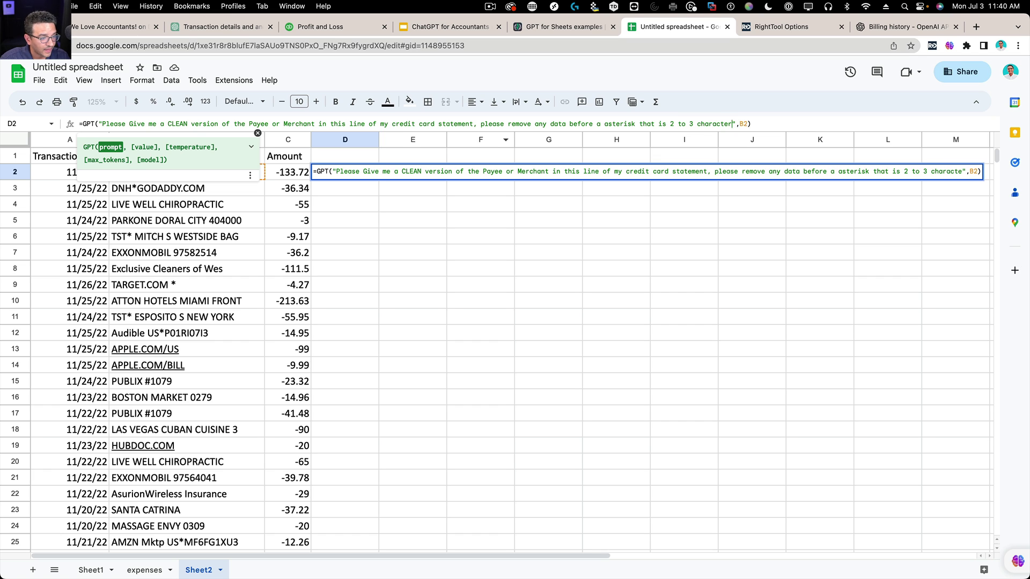
Step: Add the reason ", becasue it represents the payment playform" to the end of the prompt in D2
{"action": "type", "text": ", becasue i"}
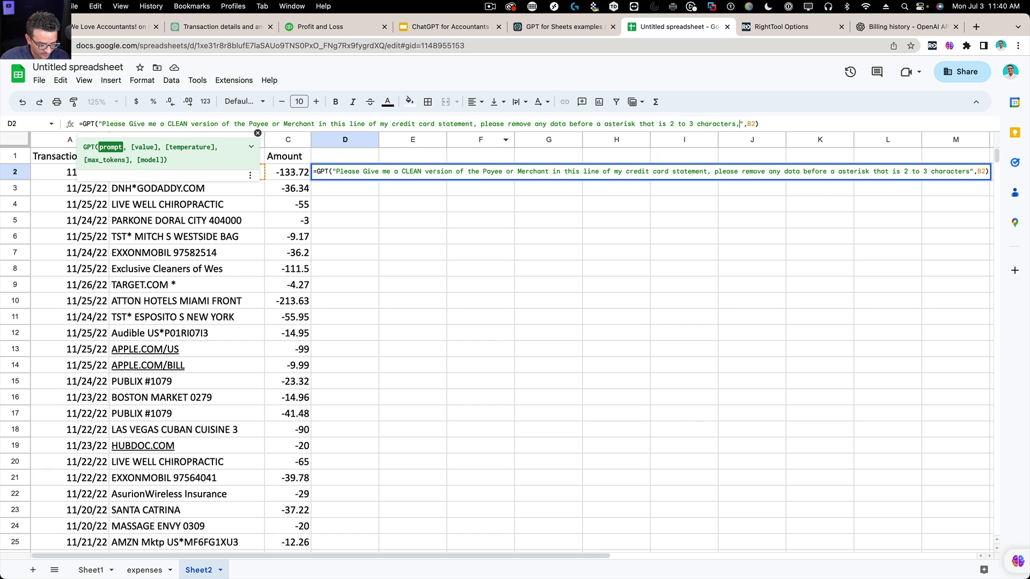
{"action": "type", "text": "t rep"}
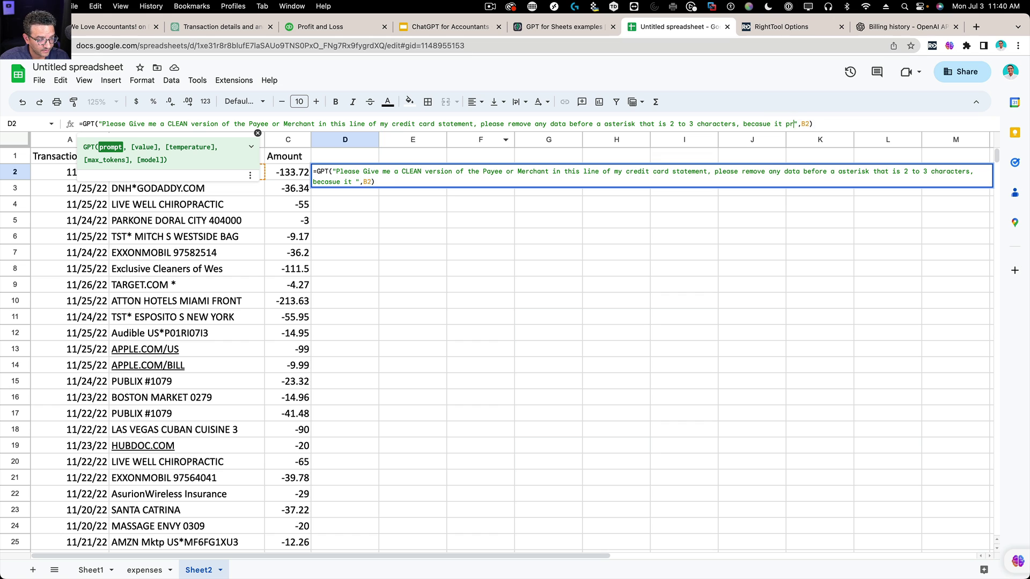
{"action": "type", "text": "resents "}
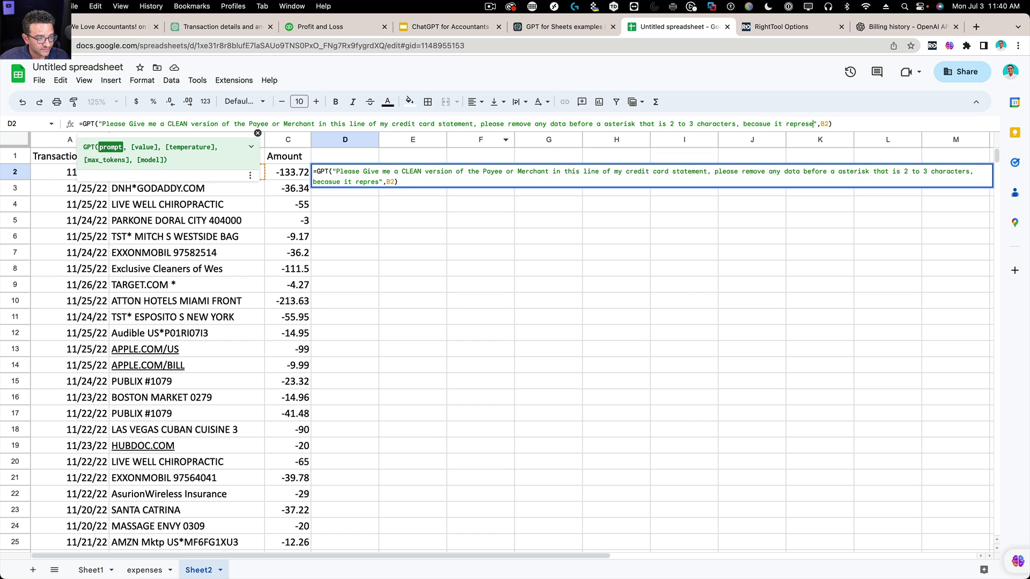
{"action": "type", "text": "the payment pla"}
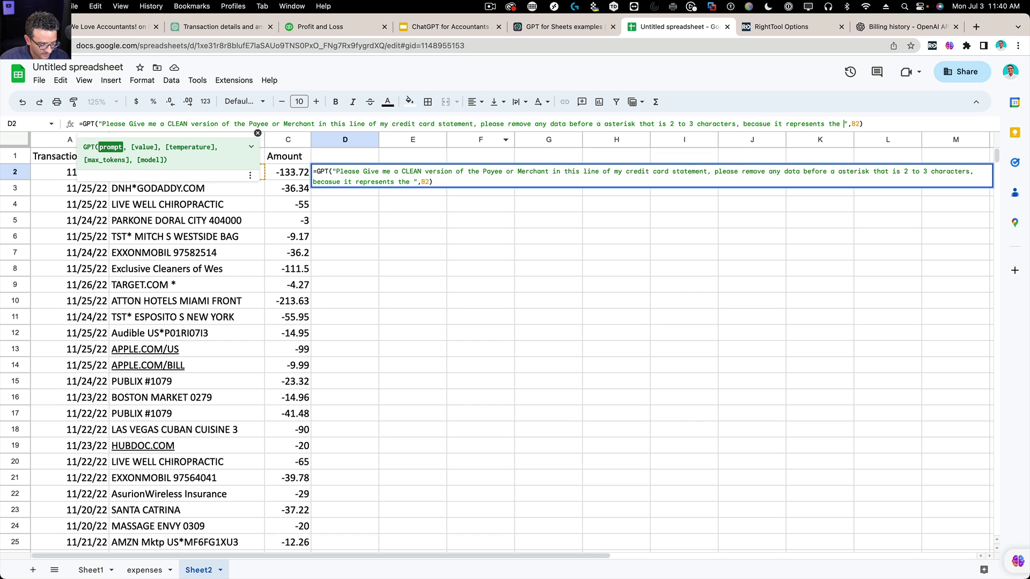
{"action": "type", "text": "yform"}
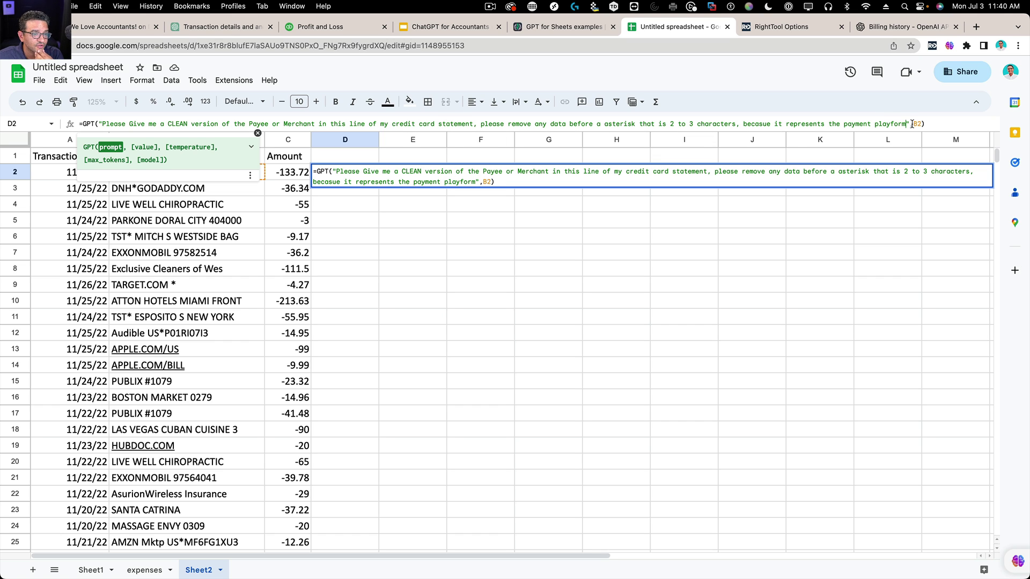
Step: Append ", please add the City/State for this merchant" to the prompt in D2 and enter the GPT formula
{"action": "type", "text": ", please a"}
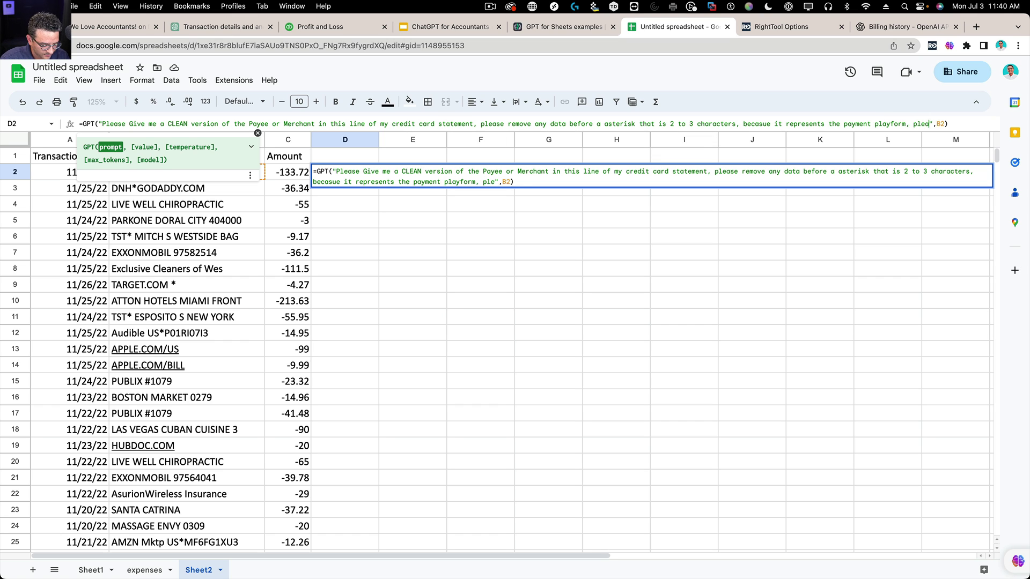
{"action": "type", "text": "dd the City"}
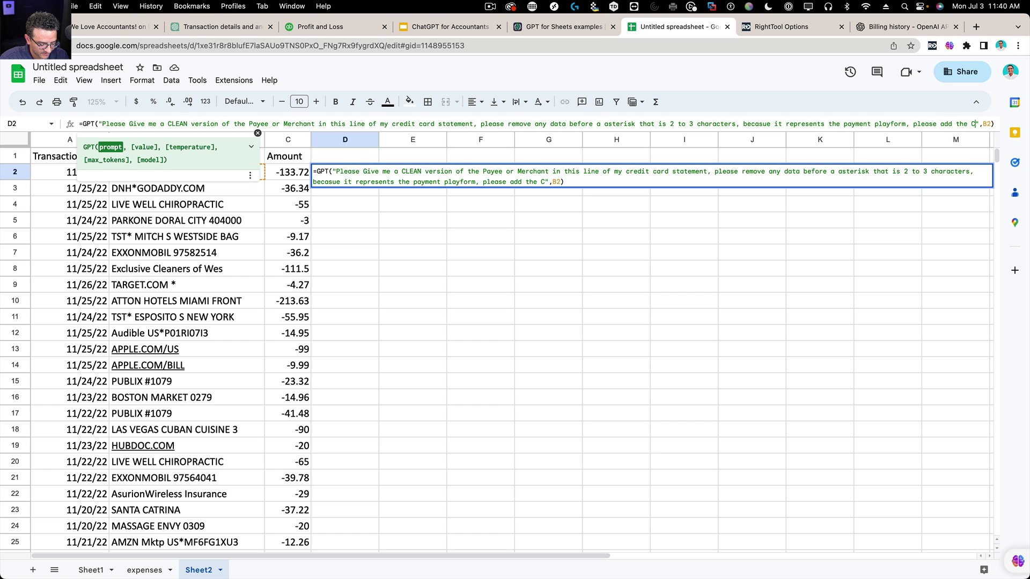
{"action": "type", "text": "/Dtate for"}
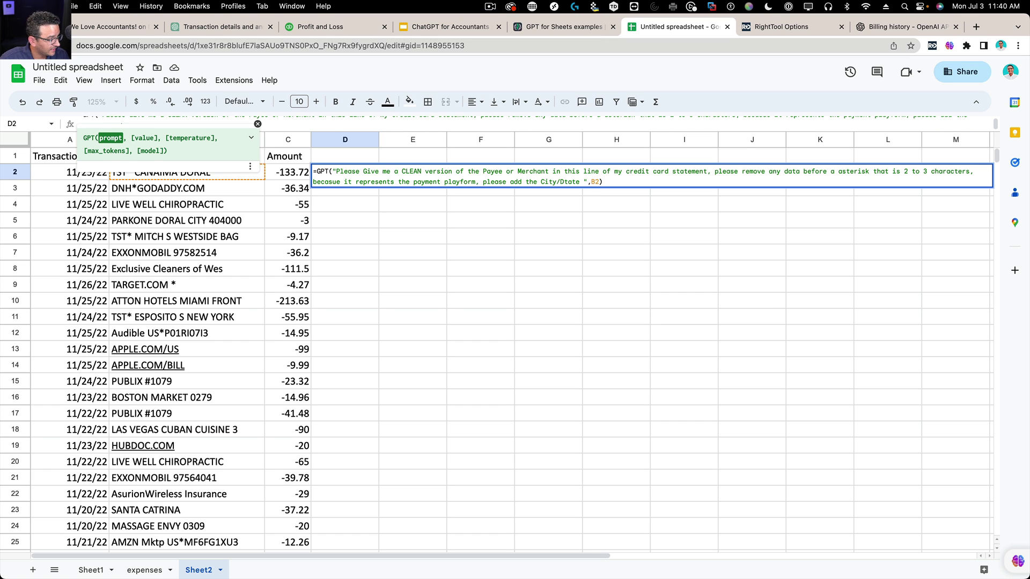
{"action": "key", "text": "BackSpace"}
{"action": "key", "text": "BackSpace"}
{"action": "key", "text": "BackSpace"}
{"action": "key", "text": "BackSpace"}
{"action": "key", "text": "BackSpace"}
{"action": "key", "text": "BackSpace"}
{"action": "key", "text": "BackSpace"}
{"action": "key", "text": "BackSpace"}
{"action": "key", "text": "BackSpace"}
{"action": "key", "text": "BackSpace"}
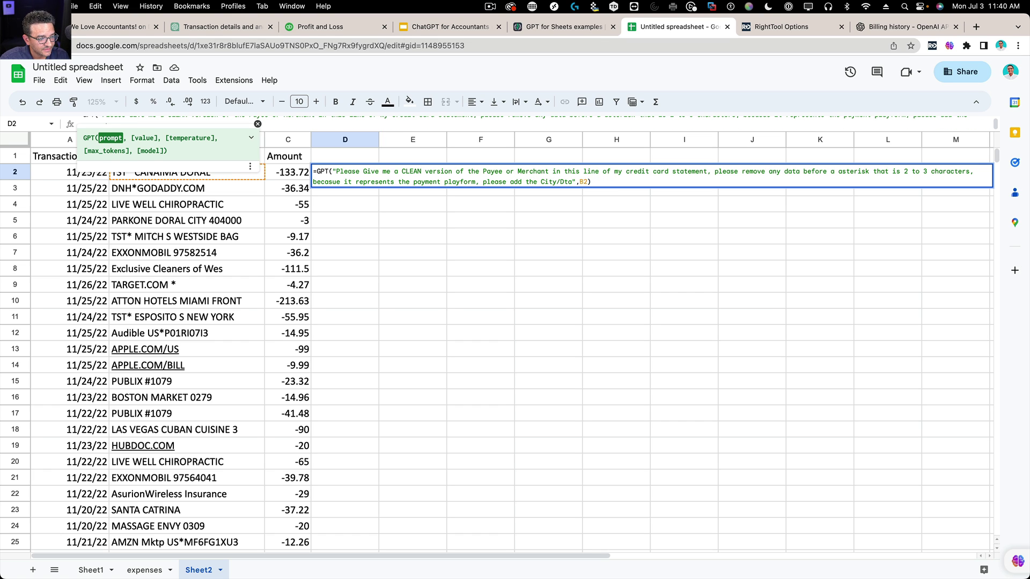
{"action": "type", "text": "/State for this "}
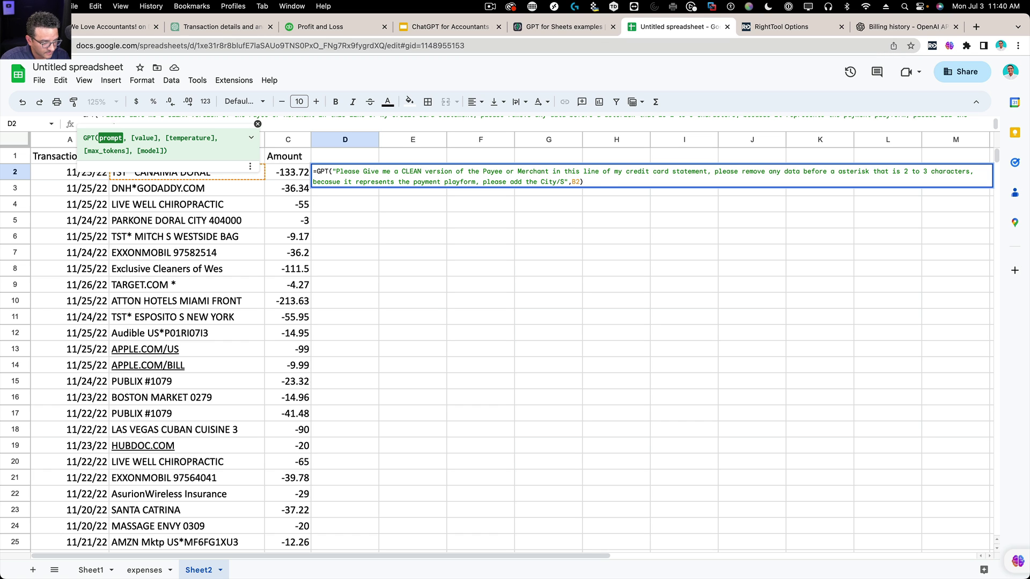
{"action": "type", "text": "merchant"}
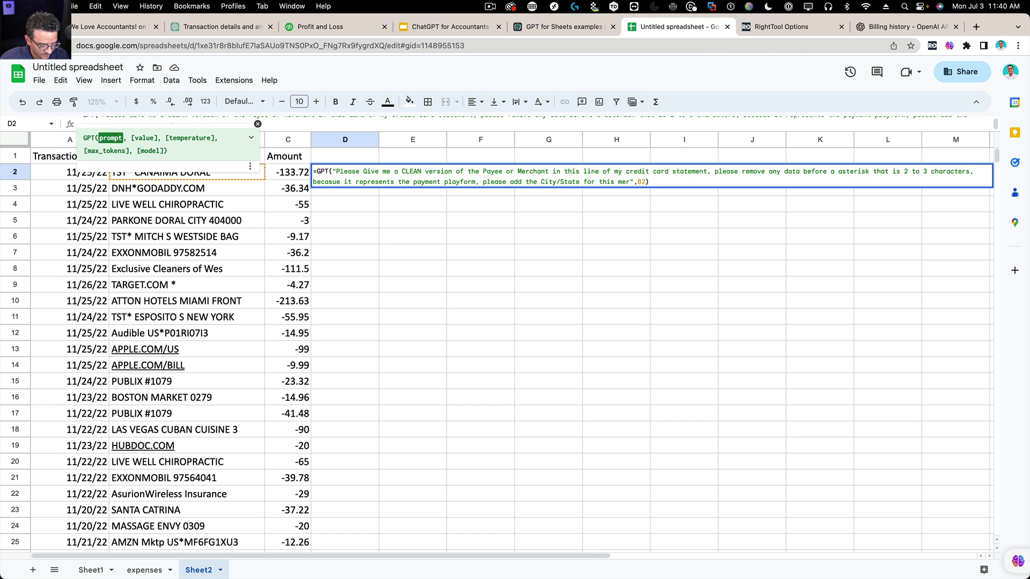
{"action": "key", "text": "Return"}
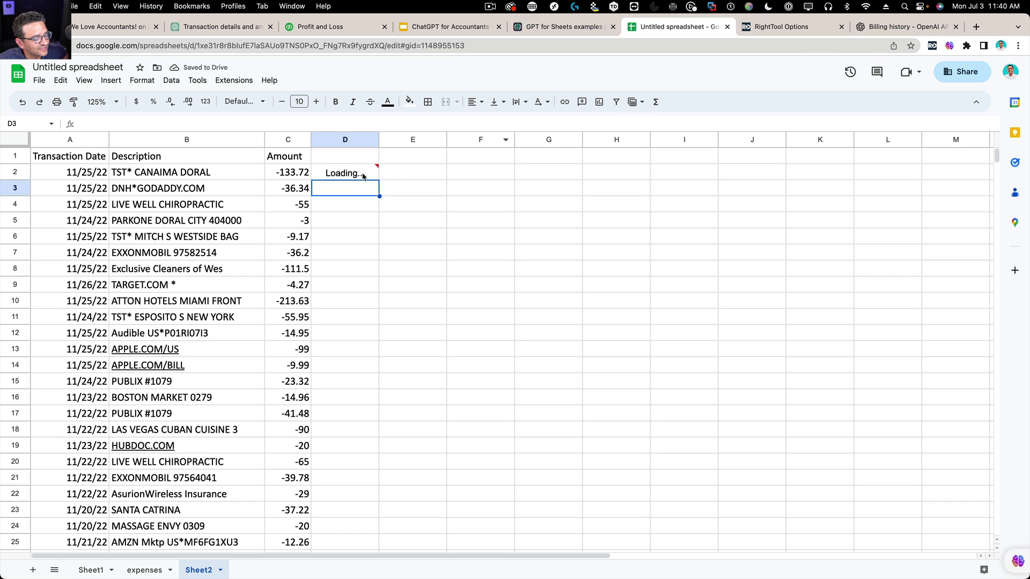
Step: Widen column D and fill the GPT formula from D2 down through D10
{"action": "left_click_drag", "start_coordinate": [379, 139], "coordinate": [445, 139]}
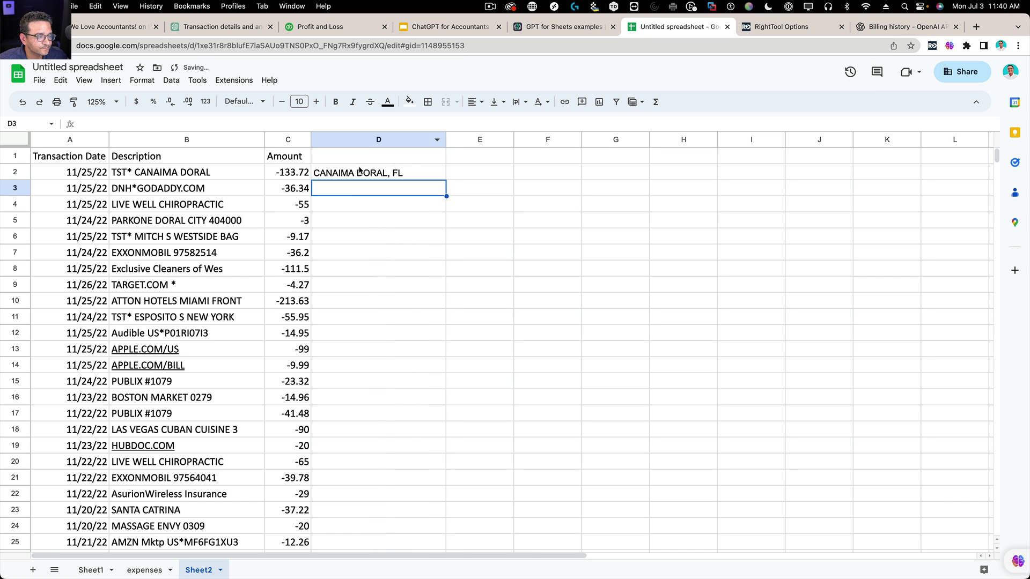
{"action": "left_click", "coordinate": [333, 172]}
{"action": "left_click", "coordinate": [81, 123]}
{"action": "left_click_drag", "start_coordinate": [104, 124], "coordinate": [870, 124]}
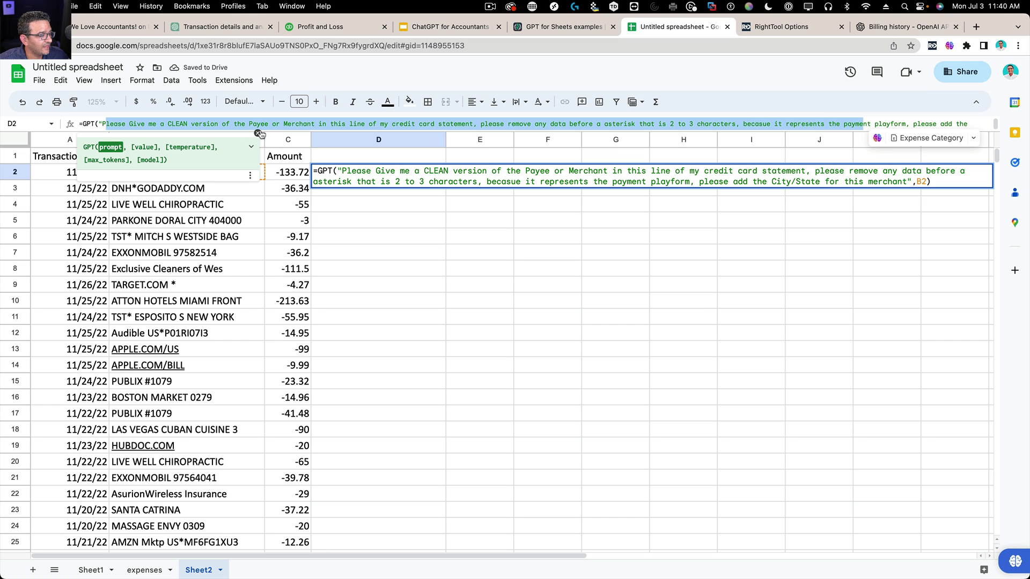
{"action": "left_click", "coordinate": [290, 173]}
{"action": "left_click", "coordinate": [427, 173]}
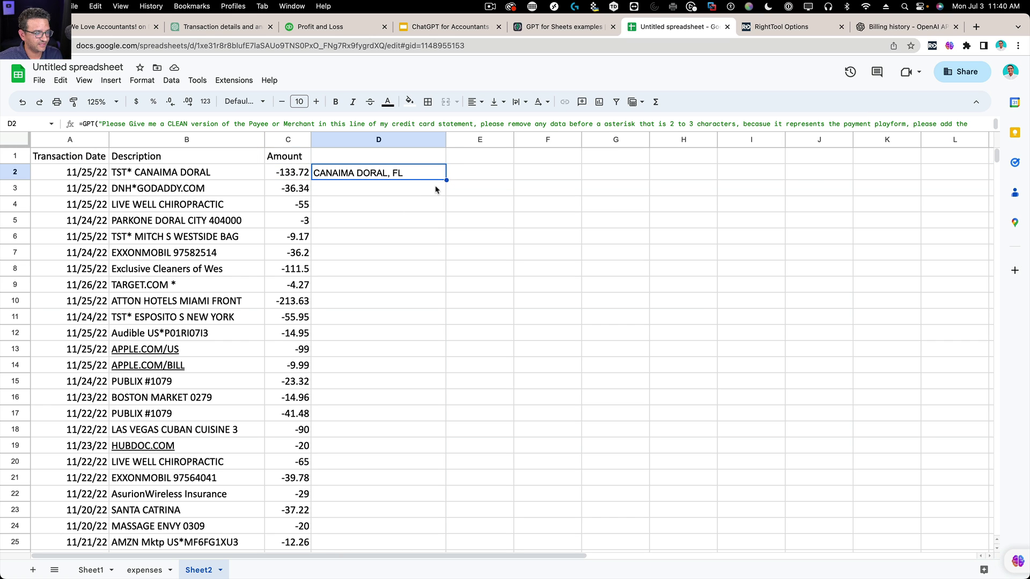
{"action": "left_click_drag", "start_coordinate": [445, 180], "coordinate": [451, 303]}
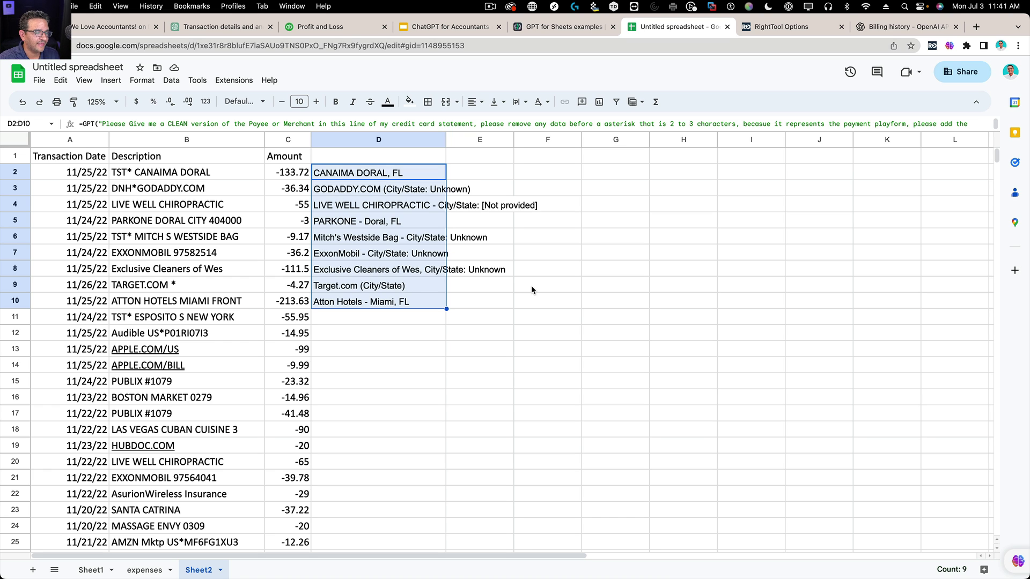
Step: Replace the City/State request in D2's prompt with "the possible expense category for my small business" and enter the formula
{"action": "left_click", "coordinate": [423, 242]}
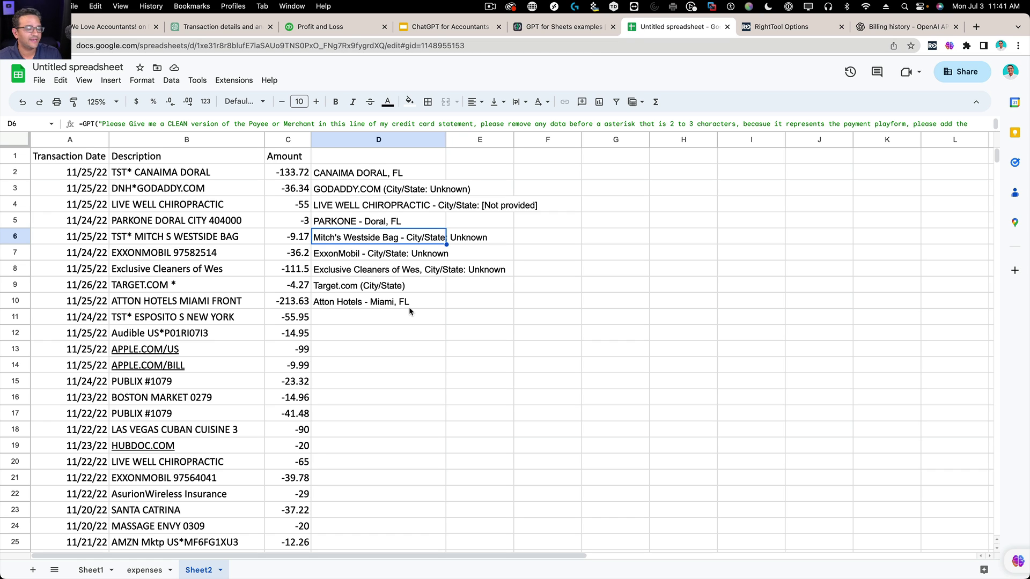
{"action": "left_click_drag", "start_coordinate": [420, 179], "coordinate": [414, 303]}
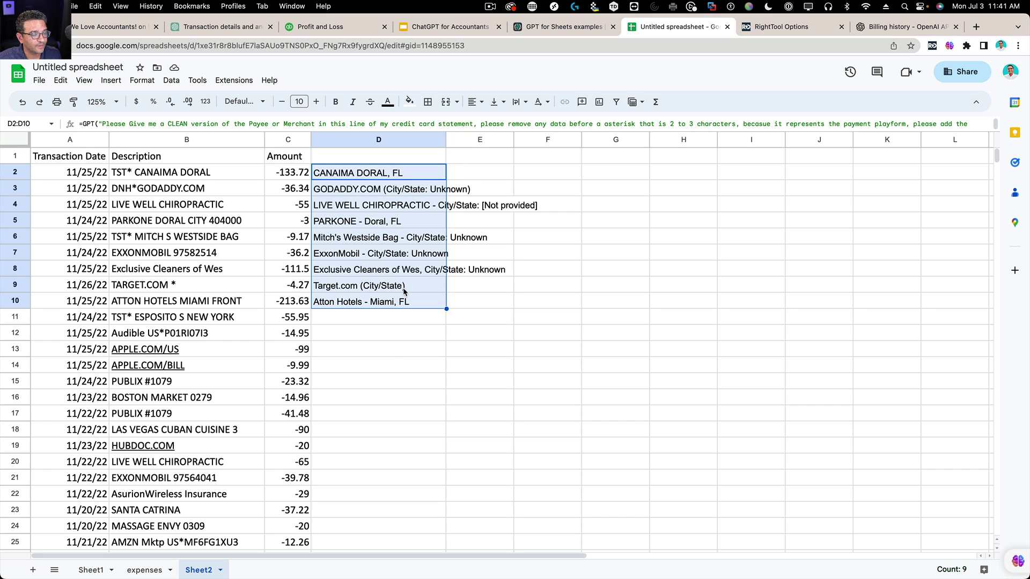
{"action": "left_click", "coordinate": [832, 124]}
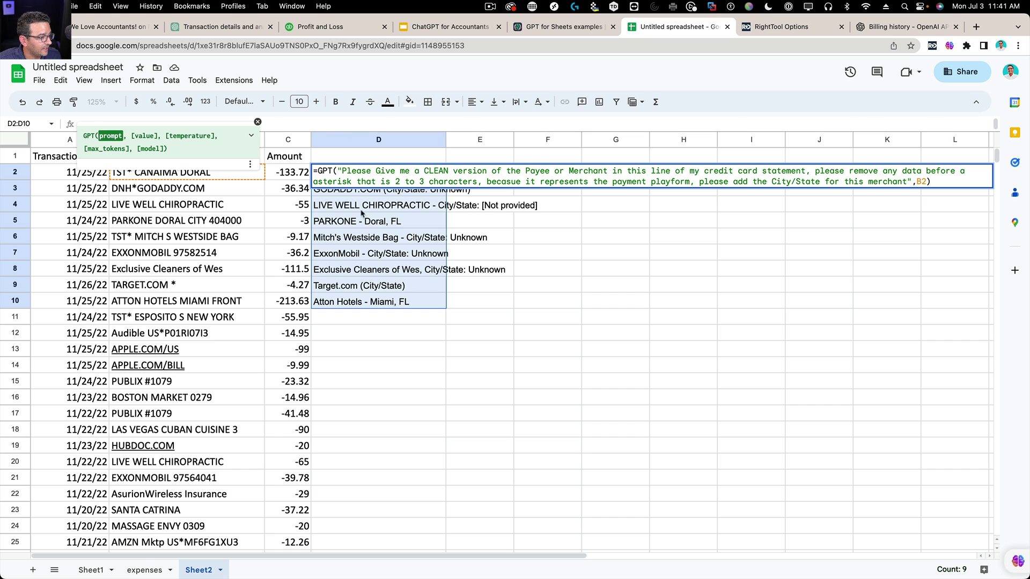
{"action": "left_click_drag", "start_coordinate": [343, 131], "coordinate": [373, 276]}
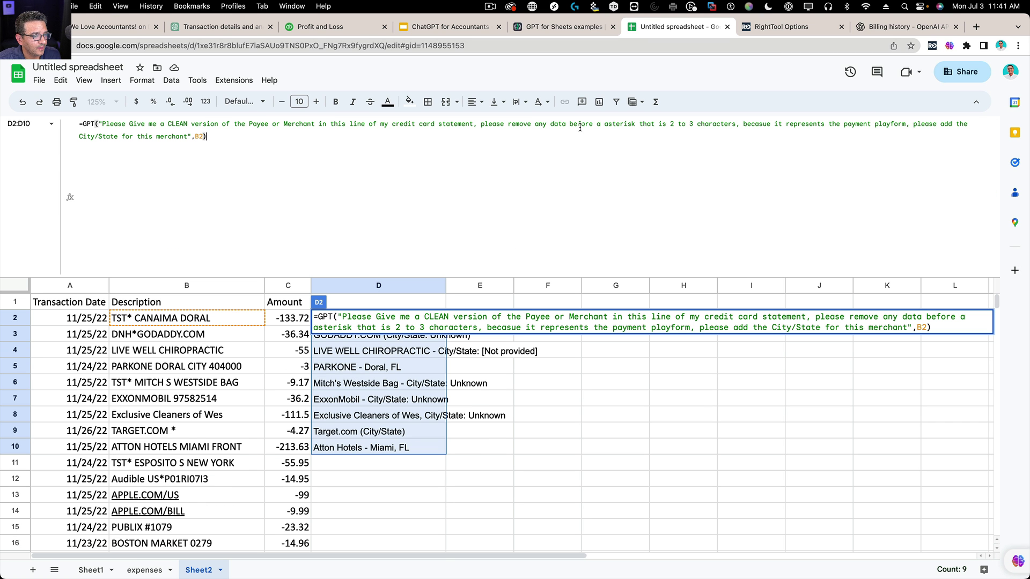
{"action": "left_click_drag", "start_coordinate": [186, 137], "coordinate": [72, 141]}
{"action": "type", "text": "the possible "}
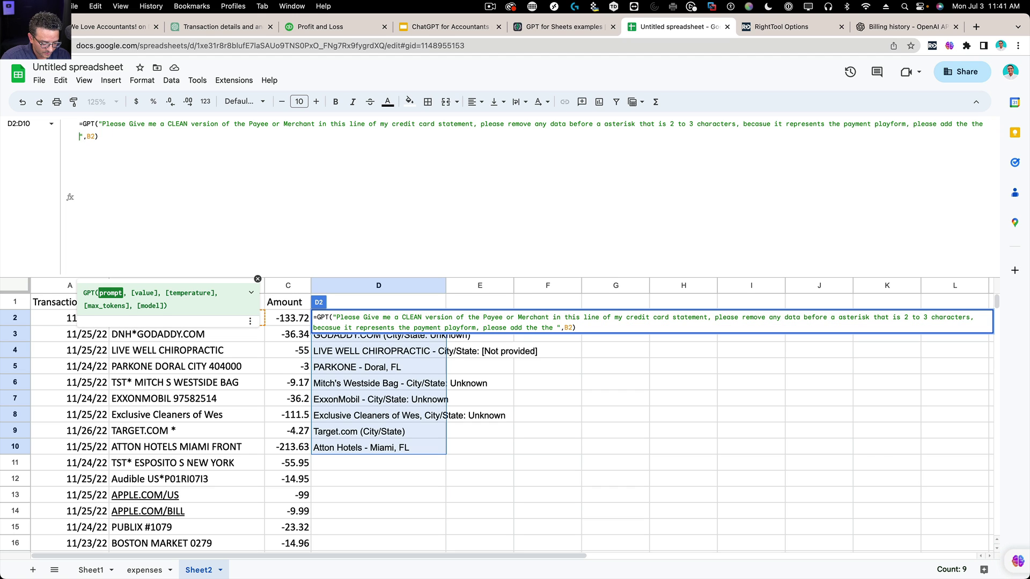
{"action": "type", "text": "expense ca"}
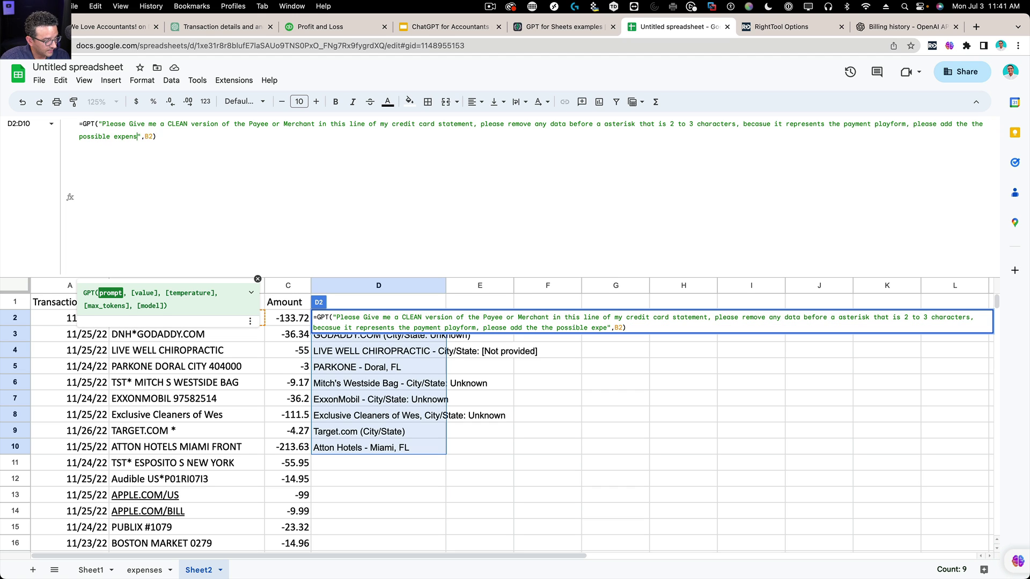
{"action": "type", "text": "tegory for m"}
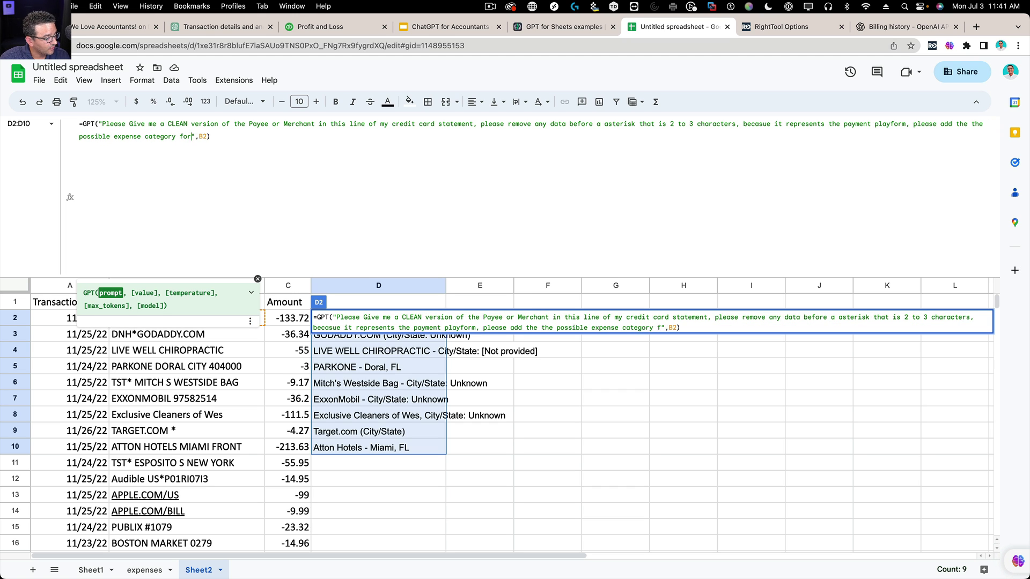
{"action": "type", "text": "y small business"}
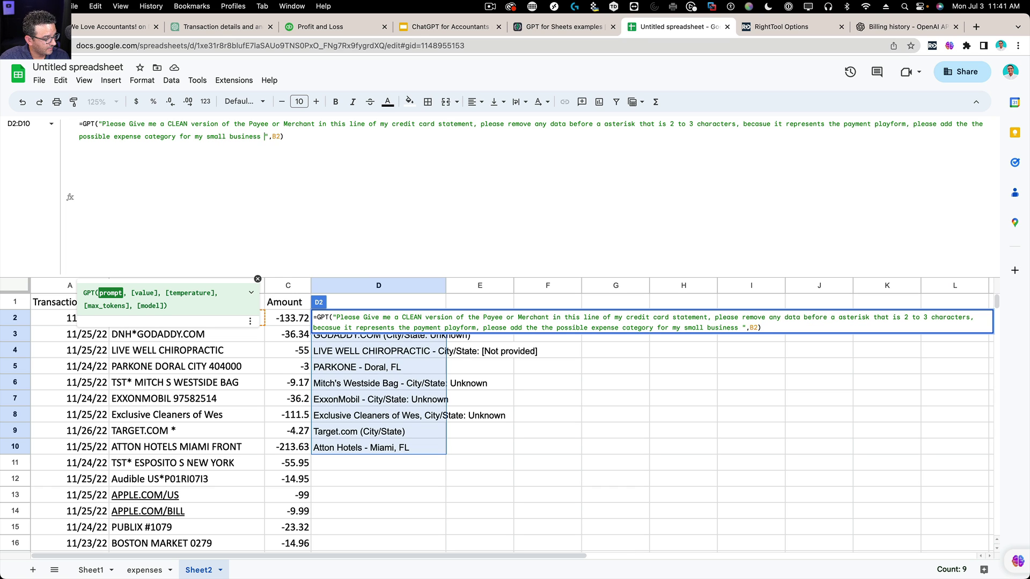
{"action": "key", "text": "Return"}
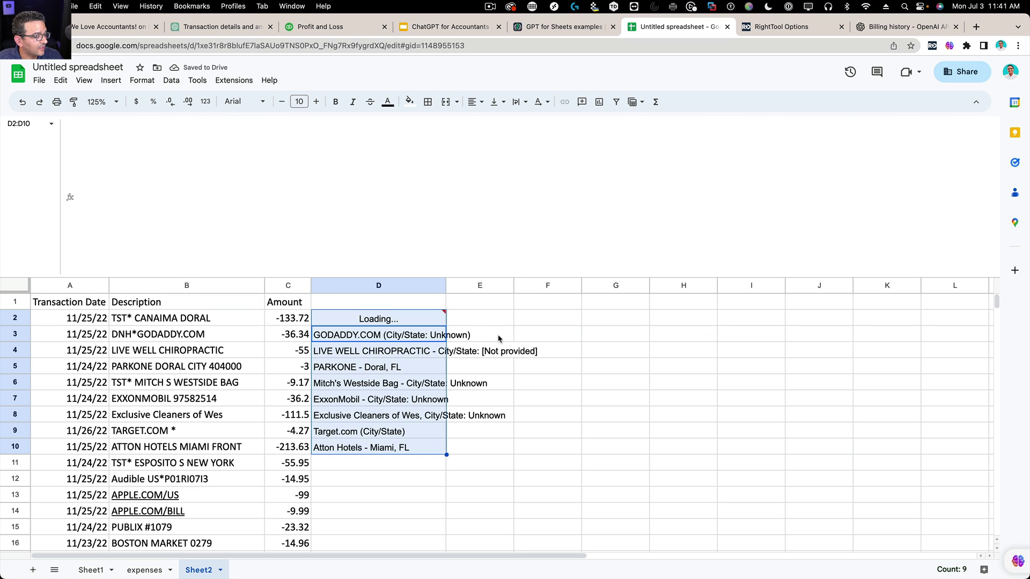
Step: Fill the revised expense-category formula from D2 down through D12 and widen column D to fit the answers
{"action": "left_click", "coordinate": [381, 327]}
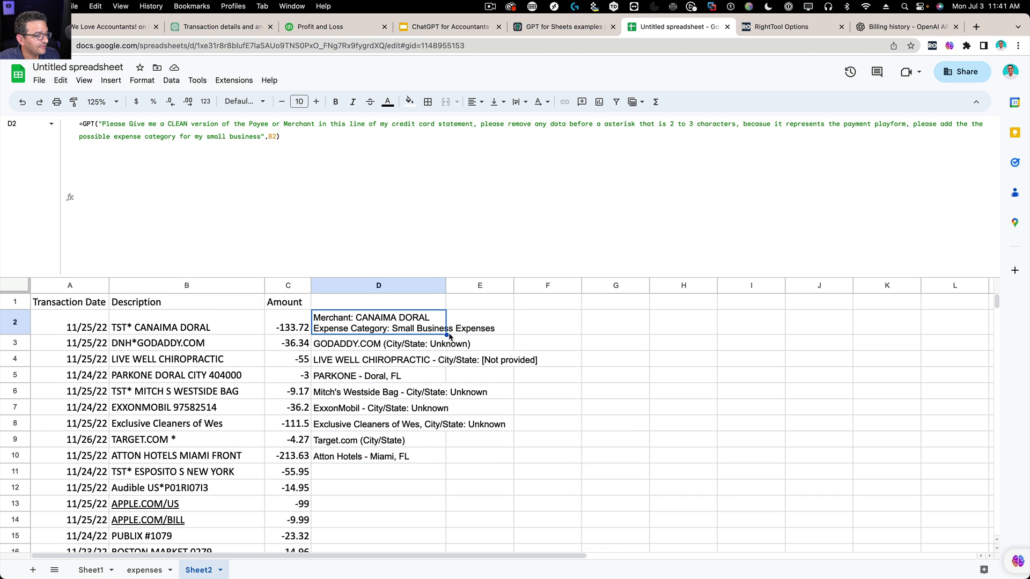
{"action": "left_click_drag", "start_coordinate": [447, 334], "coordinate": [436, 488]}
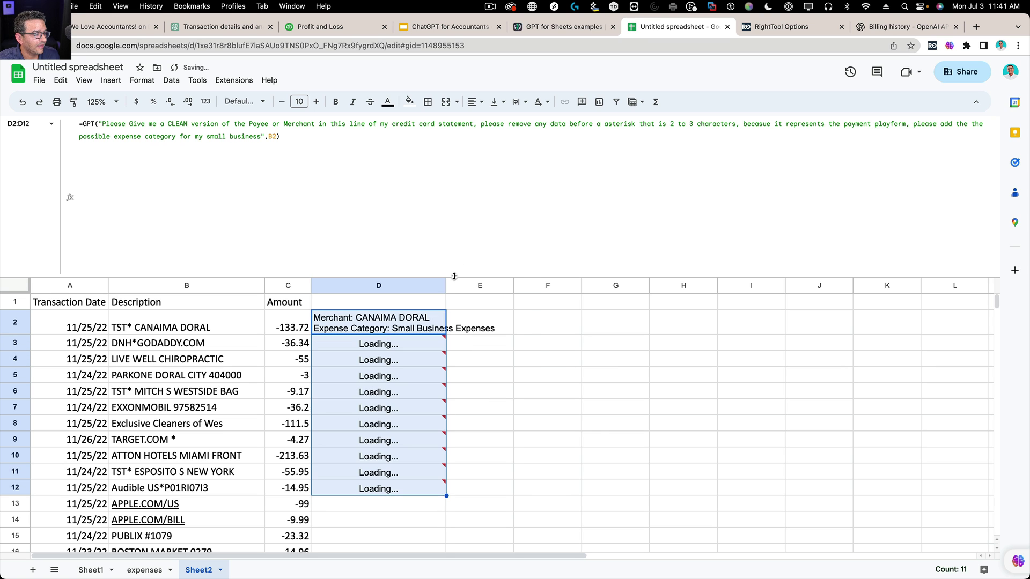
{"action": "left_click_drag", "start_coordinate": [446, 285], "coordinate": [534, 285]}
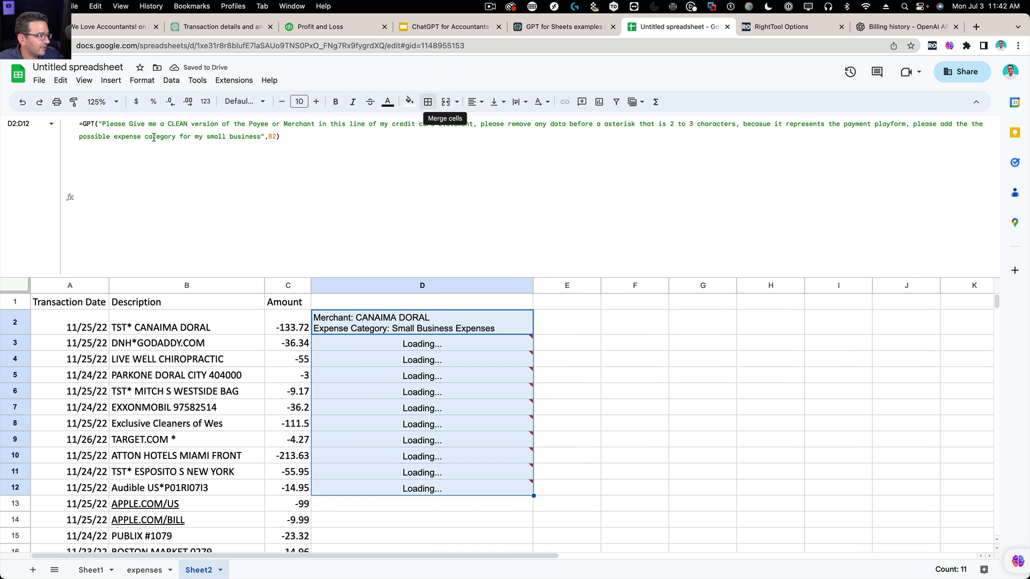
Step: Enlarge the sheet to 150%, shrink the formula area, and examine the merchants and expense categories generated in column D
{"action": "left_click", "coordinate": [105, 103]}
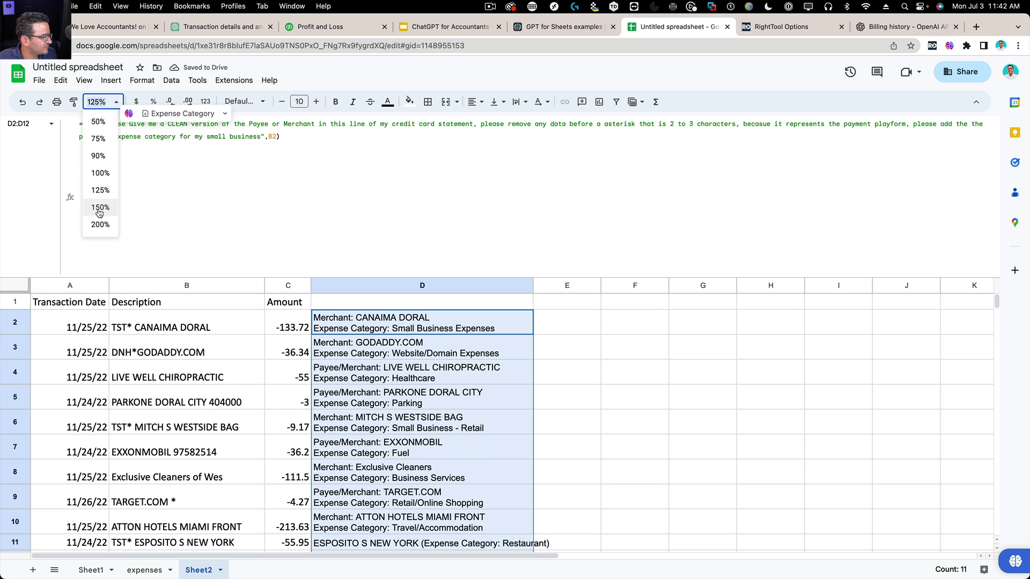
{"action": "left_click", "coordinate": [99, 211]}
{"action": "left_click", "coordinate": [622, 426]}
{"action": "left_click_drag", "start_coordinate": [540, 277], "coordinate": [529, 148]}
{"action": "left_click", "coordinate": [502, 198]}
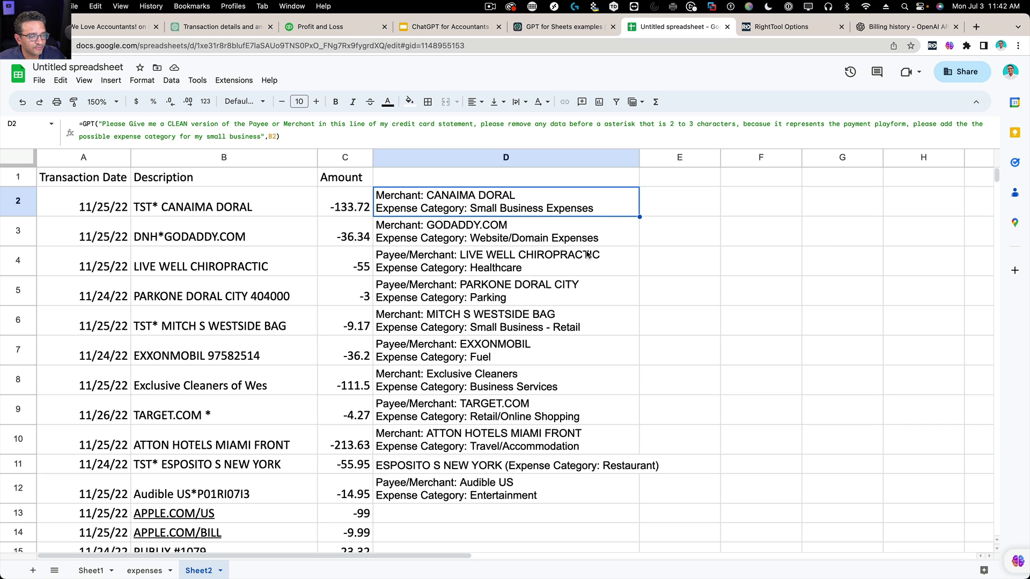
{"action": "left_click", "coordinate": [482, 300]}
{"action": "left_click", "coordinate": [504, 329]}
{"action": "left_click", "coordinate": [512, 360]}
{"action": "left_click", "coordinate": [515, 371]}
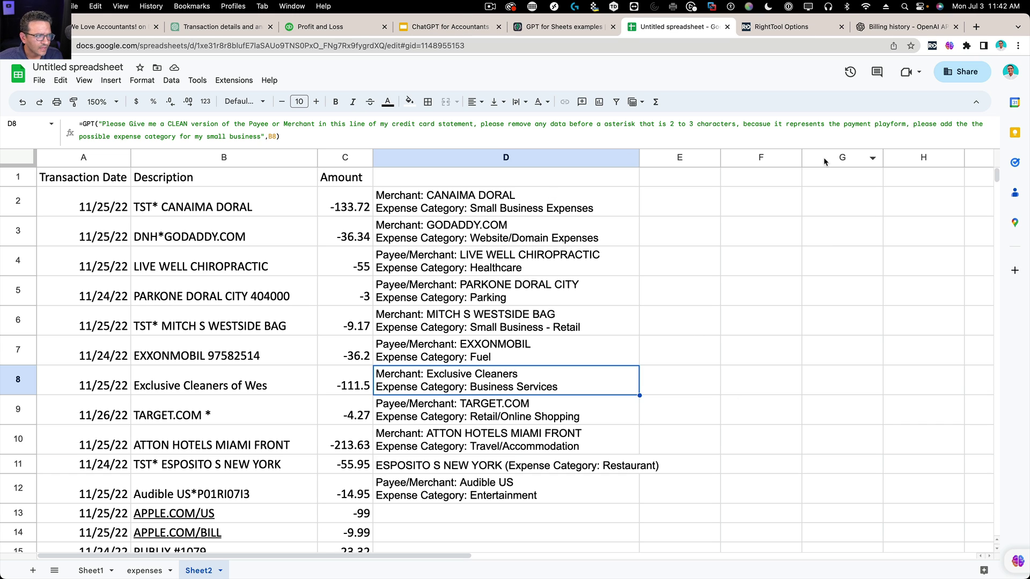
Step: Switch to the ChatGPT for Accountants presentation and view the slide "ChatGPT inside QuickBooks (With RightTool)", leaving full-screen view when done
{"action": "left_click", "coordinate": [451, 26]}
{"action": "left_click", "coordinate": [678, 167]}
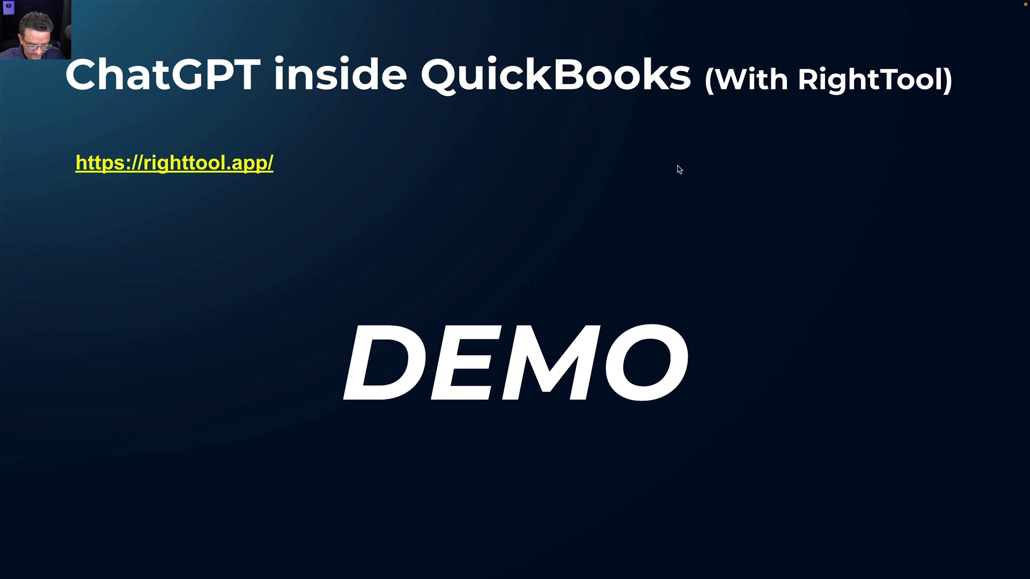
{"action": "key", "text": "Right"}
{"action": "key", "text": "Left"}
{"action": "key", "text": "Left"}
{"action": "key", "text": "Right"}
{"action": "key", "text": "Left"}
{"action": "key", "text": "Right"}
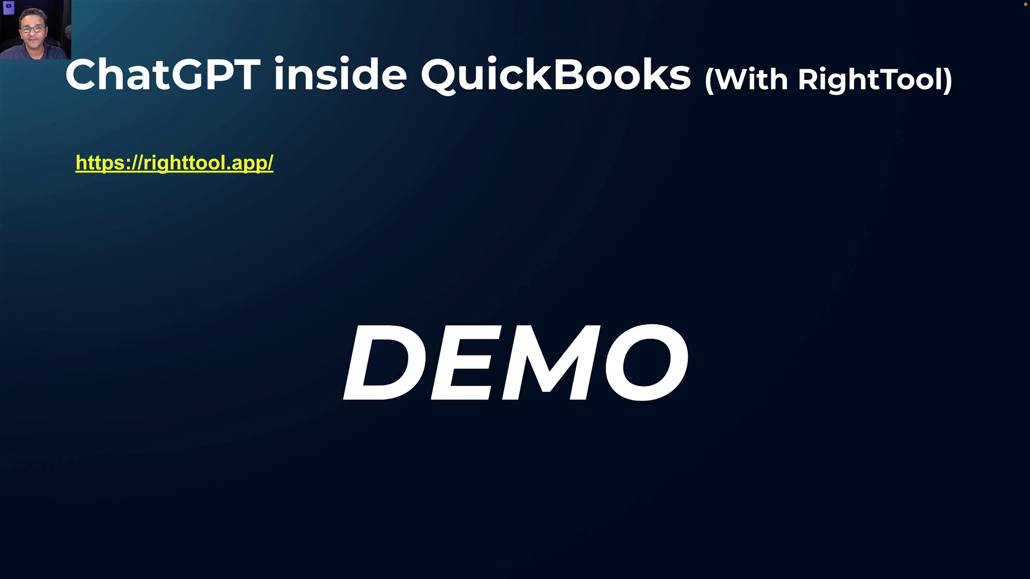
{"action": "key", "text": "Escape"}
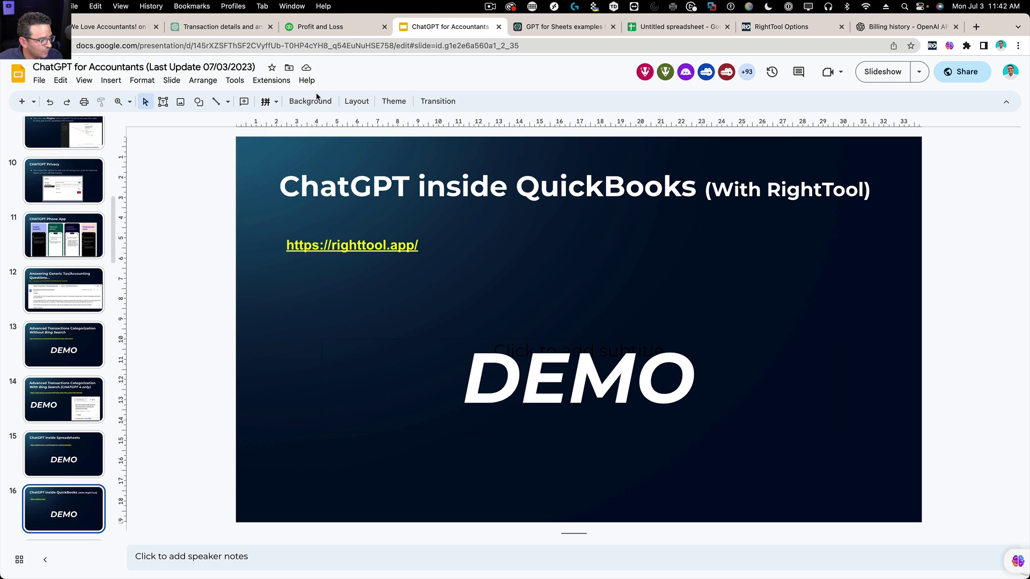
Step: Switch to the QuickBooks Profit and Loss report, collapse the navigation menu, and review the report through to its end
{"action": "left_click", "coordinate": [334, 28]}
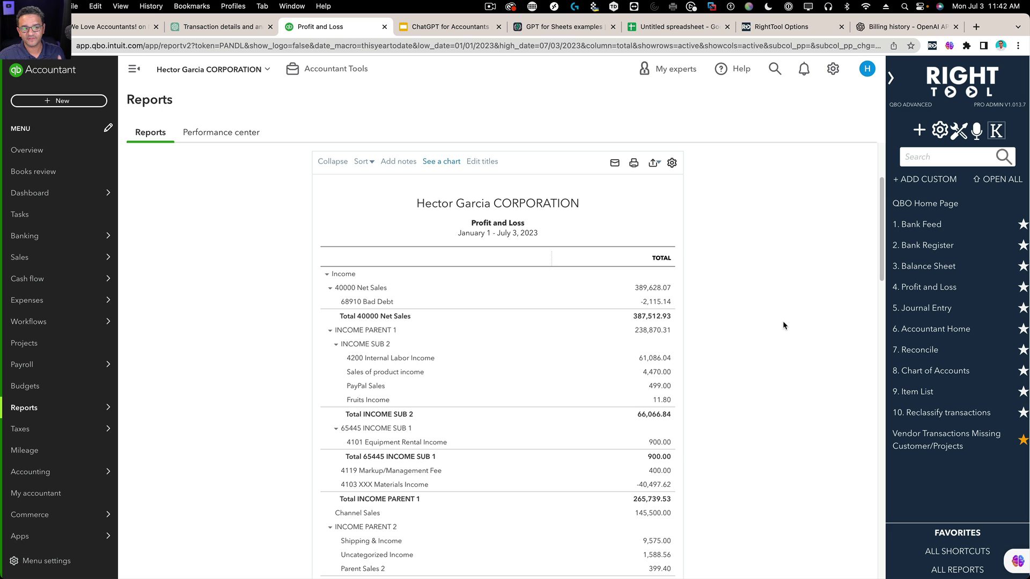
{"action": "left_click", "coordinate": [134, 68]}
{"action": "scroll", "coordinate": [706, 359], "scroll_direction": "down", "scroll_amount": 3}
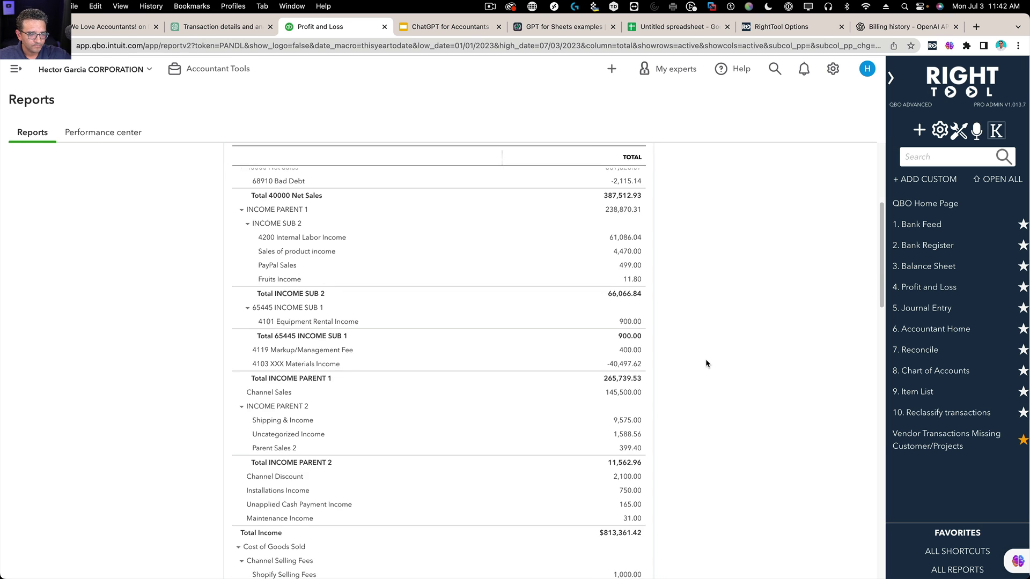
{"action": "scroll", "coordinate": [706, 359], "scroll_direction": "up", "scroll_amount": 5}
{"action": "scroll", "coordinate": [706, 359], "scroll_direction": "down", "scroll_amount": 5}
{"action": "scroll", "coordinate": [721, 369], "scroll_direction": "down", "scroll_amount": 15}
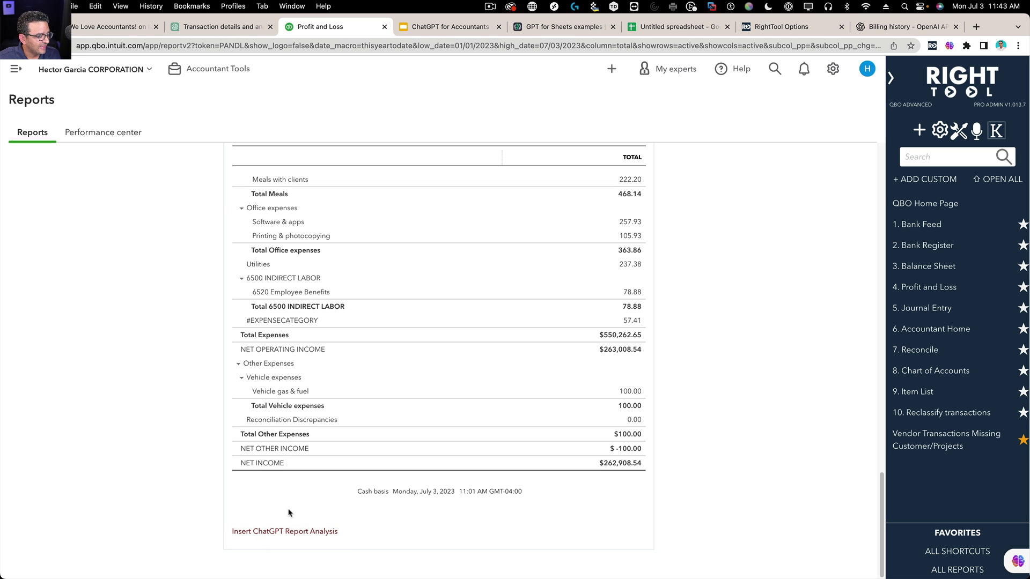
Step: Open the ChatGPT report analysis for the Profit and Loss report and highlight the 'XYZ Corp' wording in its instruction
{"action": "left_click", "coordinate": [307, 534]}
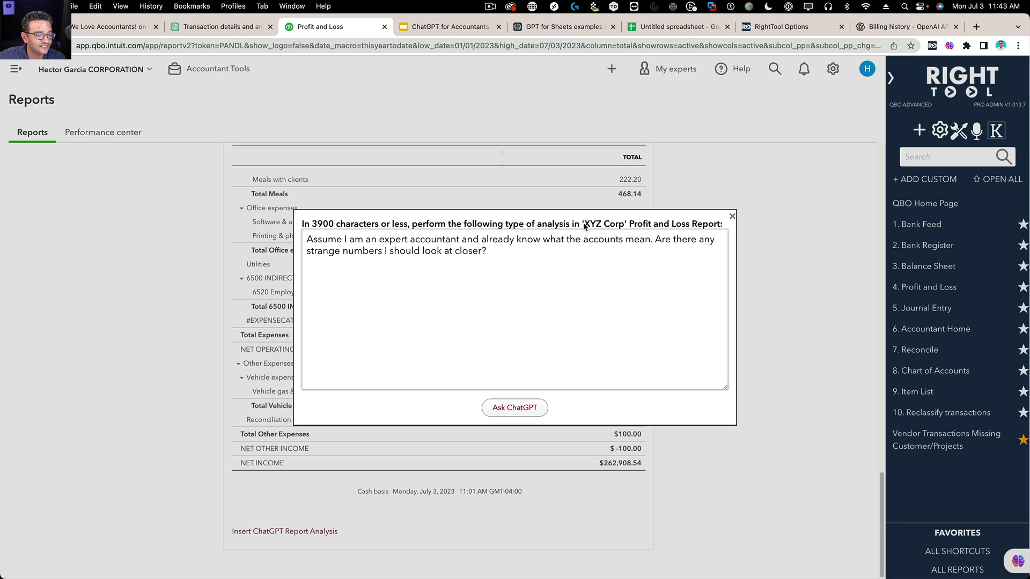
{"action": "left_click_drag", "start_coordinate": [582, 226], "coordinate": [631, 227]}
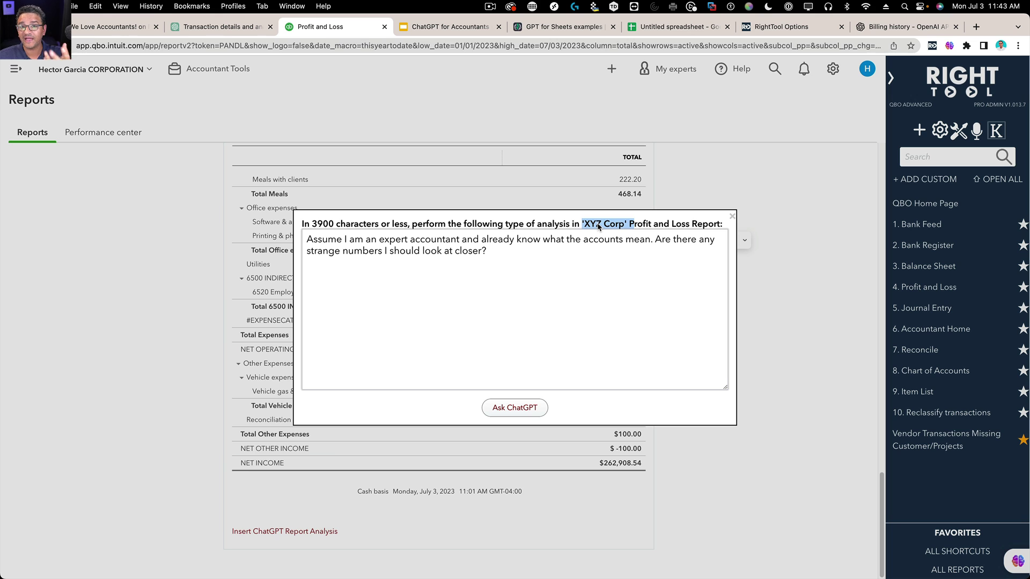
{"action": "left_click_drag", "start_coordinate": [589, 226], "coordinate": [660, 229]}
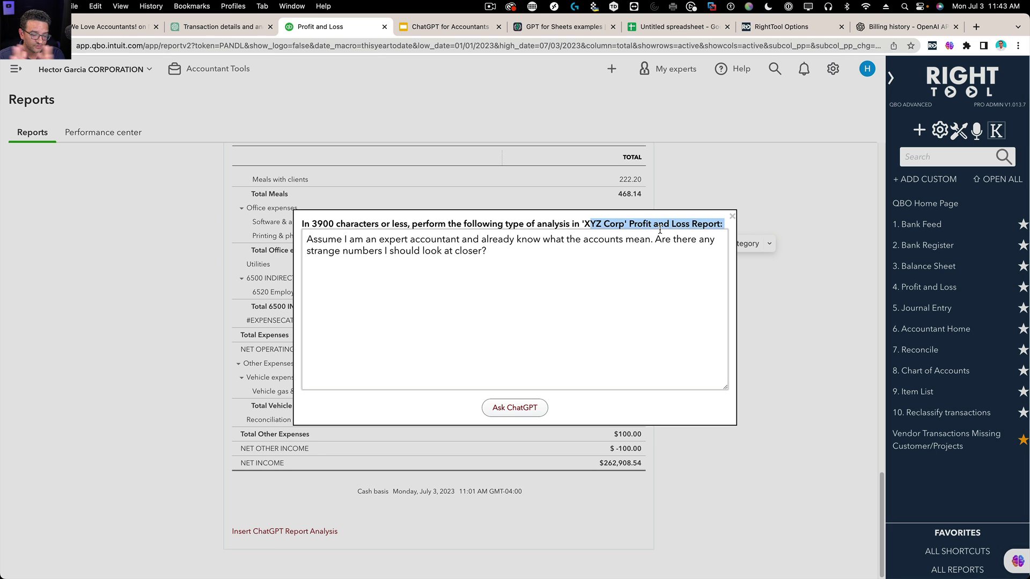
Step: Highlight the strange-numbers prompt and the 3900-character limit, and submit the Profit and Loss analysis request to ChatGPT
{"action": "left_click_drag", "start_coordinate": [494, 283], "coordinate": [306, 239]}
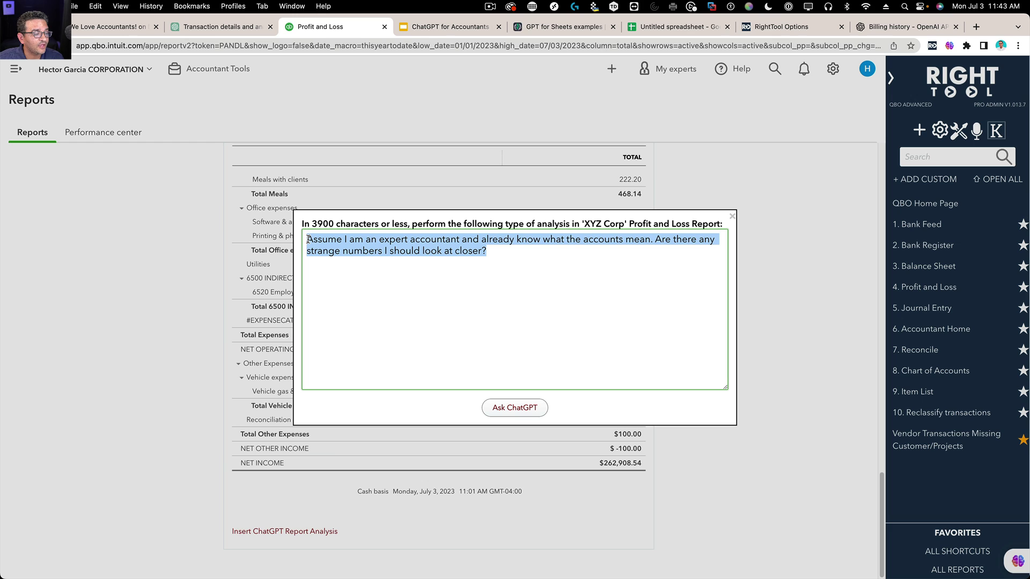
{"action": "left_click", "coordinate": [549, 254]}
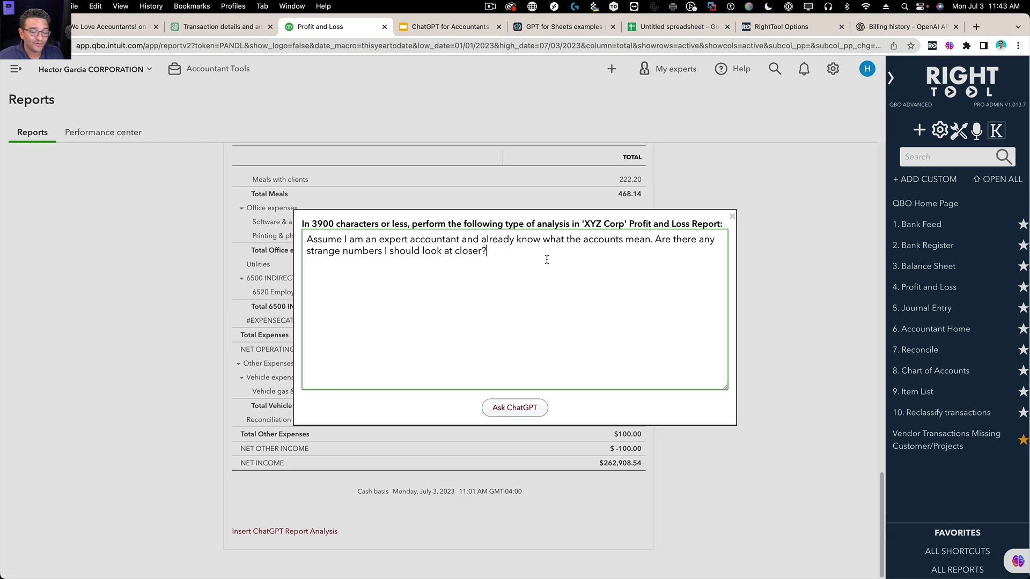
{"action": "left_click_drag", "start_coordinate": [488, 254], "coordinate": [418, 241]}
{"action": "key", "text": "Right"}
{"action": "left_click_drag", "start_coordinate": [596, 245], "coordinate": [655, 241]}
{"action": "left_click", "coordinate": [542, 260]}
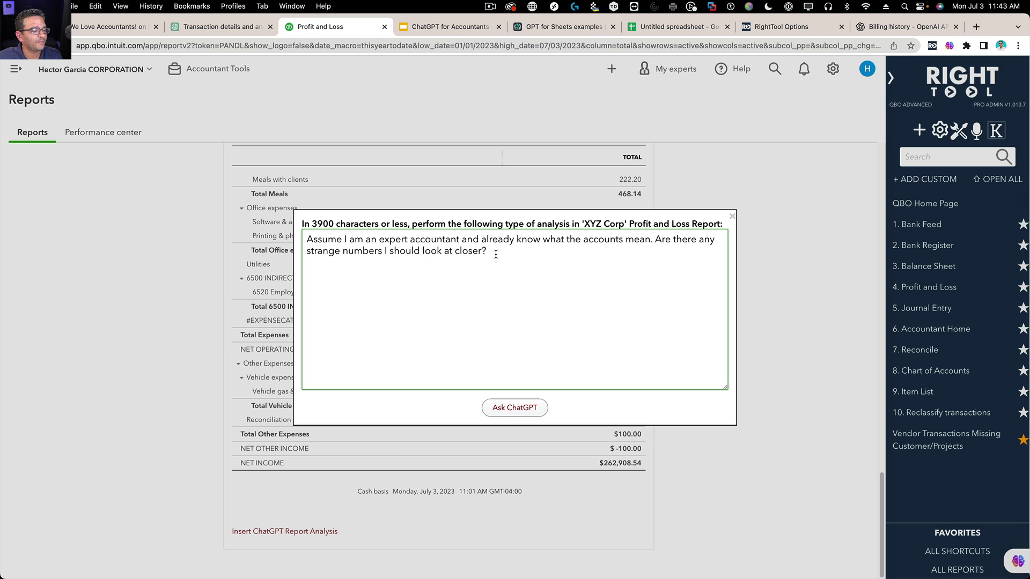
{"action": "left_click_drag", "start_coordinate": [312, 225], "coordinate": [333, 228]}
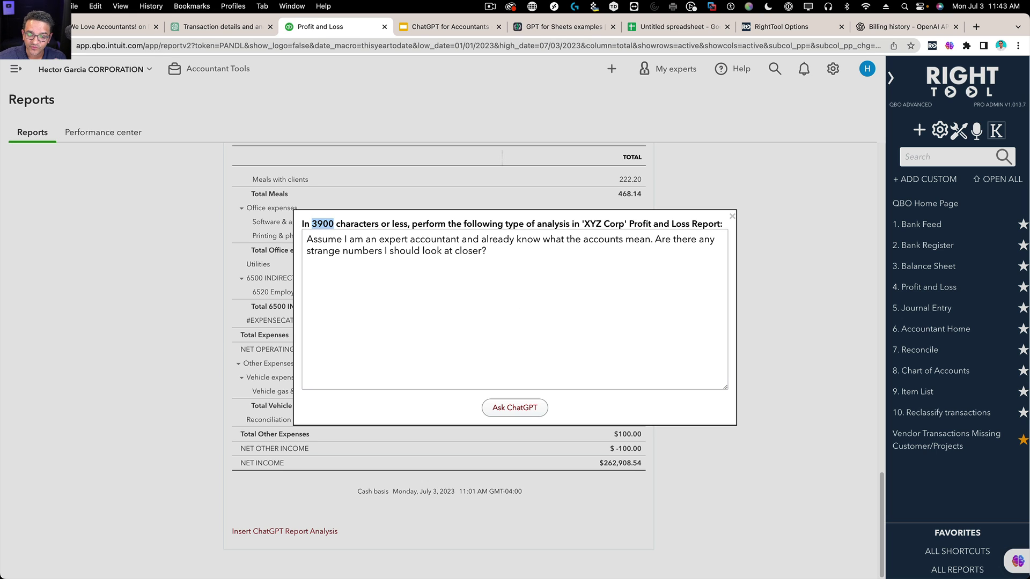
{"action": "left_click", "coordinate": [519, 413]}
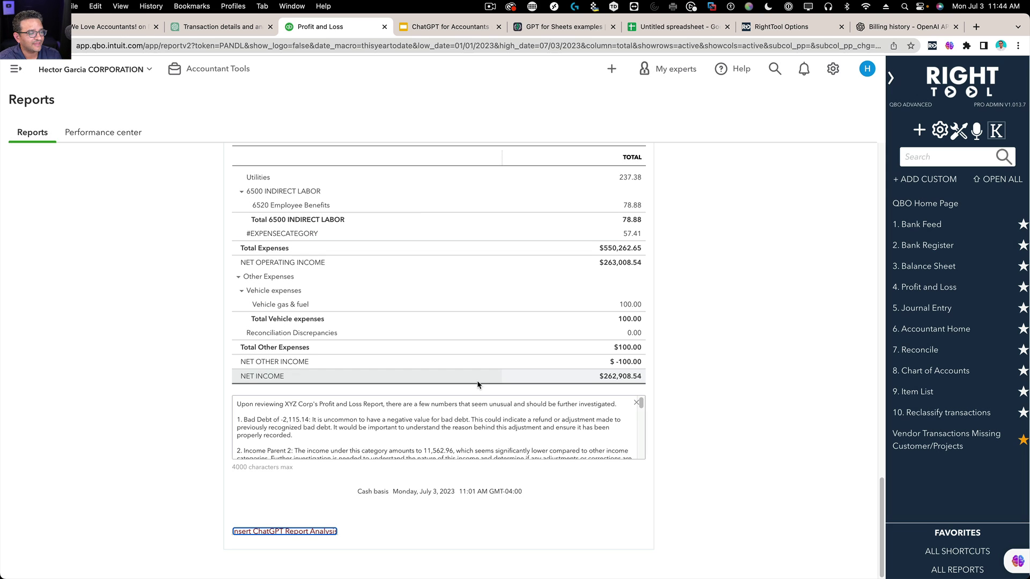
Step: Apply the generated analysis as a note beneath the report's net income and examine its numbered findings
{"action": "left_click", "coordinate": [713, 414]}
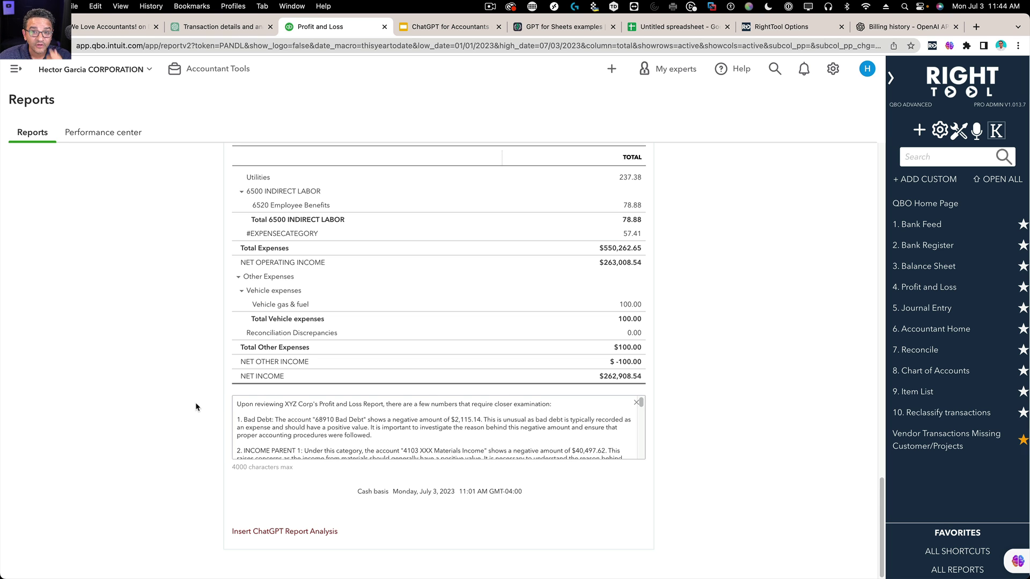
{"action": "left_click", "coordinate": [698, 428]}
{"action": "scroll", "coordinate": [510, 455], "scroll_direction": "down", "scroll_amount": 5}
{"action": "scroll", "coordinate": [510, 453], "scroll_direction": "up", "scroll_amount": 3}
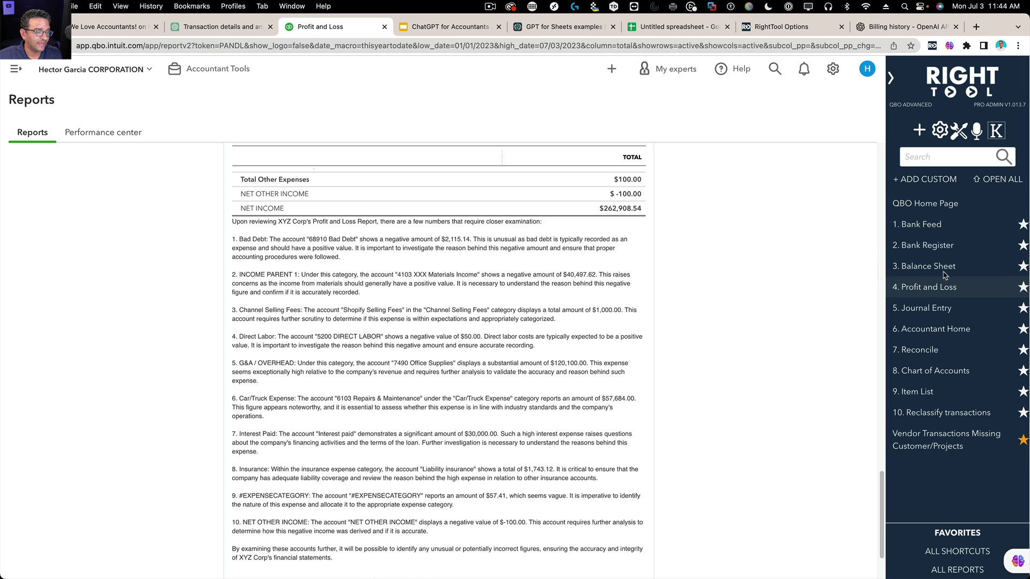
{"action": "scroll", "coordinate": [545, 320], "scroll_direction": "down", "scroll_amount": 1}
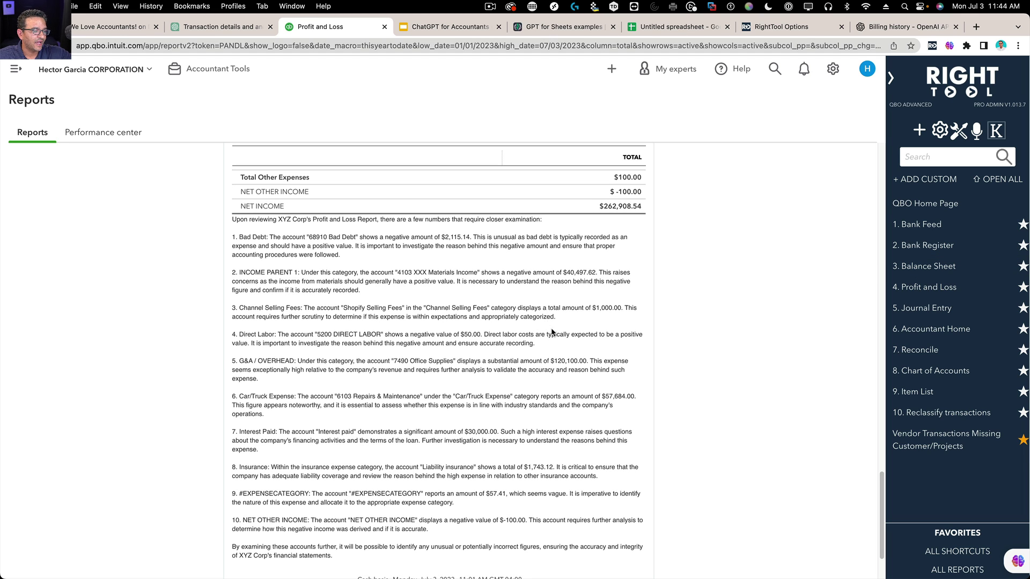
Step: Return to the start of the Profit and Loss report and open its print, email, or save as PDF preview
{"action": "scroll", "coordinate": [690, 324], "scroll_direction": "up", "scroll_amount": 20}
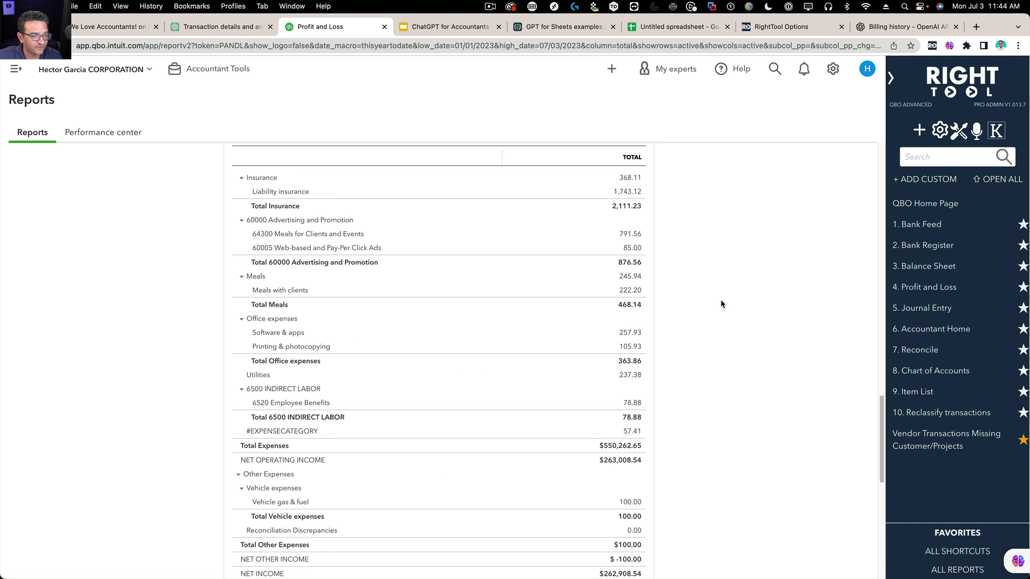
{"action": "scroll", "coordinate": [713, 291], "scroll_direction": "up", "scroll_amount": 3}
{"action": "left_click", "coordinate": [624, 297]}
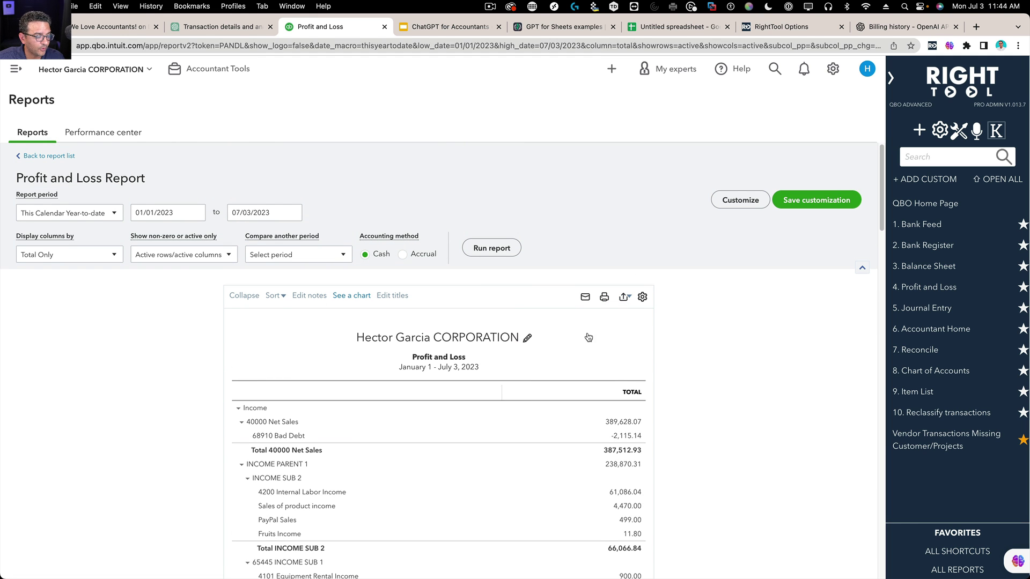
{"action": "left_click", "coordinate": [599, 297]}
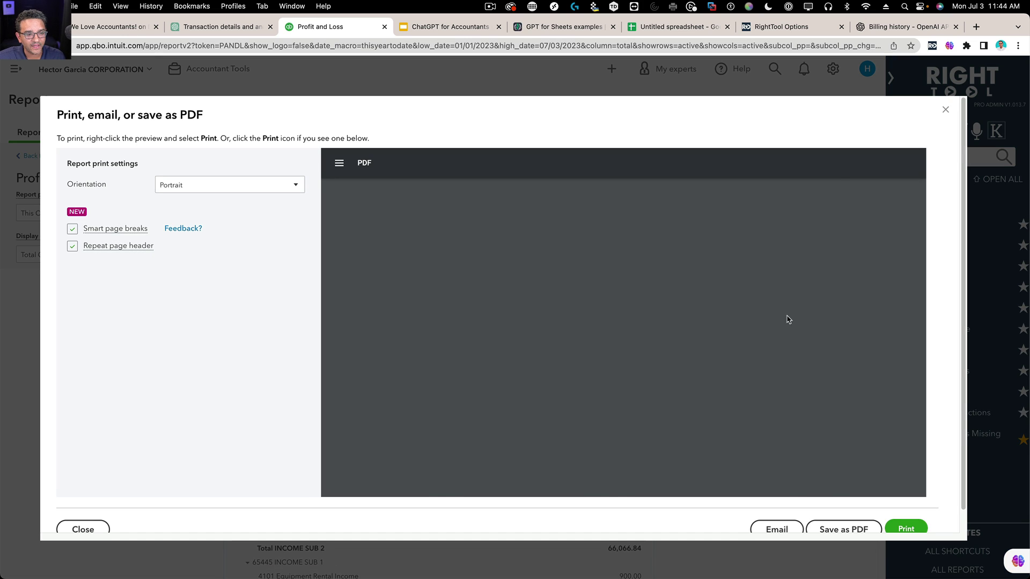
Step: Examine how the ChatGPT analysis note prints on the final pages of the PDF preview, closing the preview when done
{"action": "scroll", "coordinate": [777, 326], "scroll_direction": "down", "scroll_amount": 20}
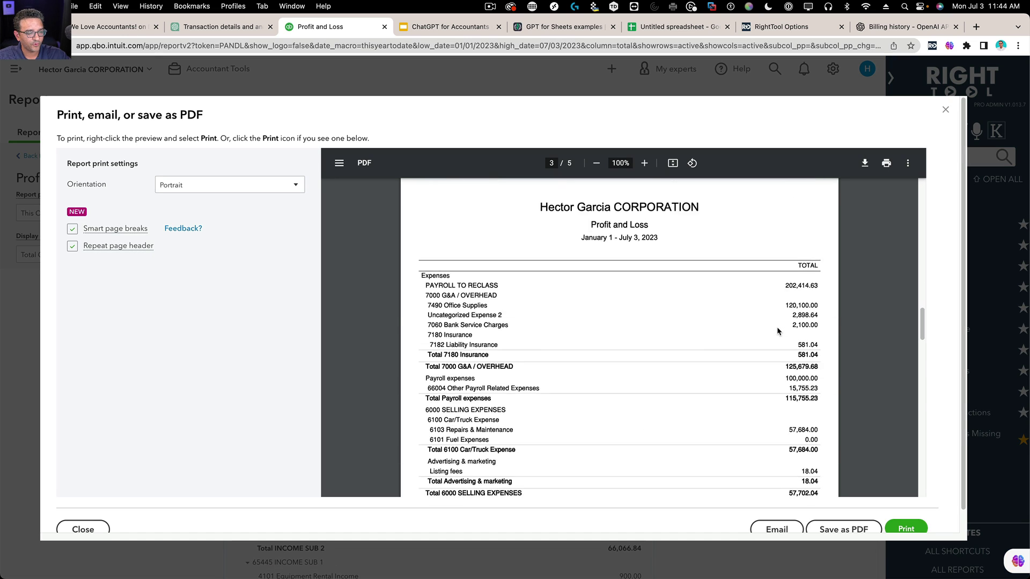
{"action": "scroll", "coordinate": [777, 316], "scroll_direction": "down", "scroll_amount": 6}
{"action": "scroll", "coordinate": [777, 315], "scroll_direction": "up", "scroll_amount": 7}
{"action": "scroll", "coordinate": [772, 313], "scroll_direction": "down", "scroll_amount": 2}
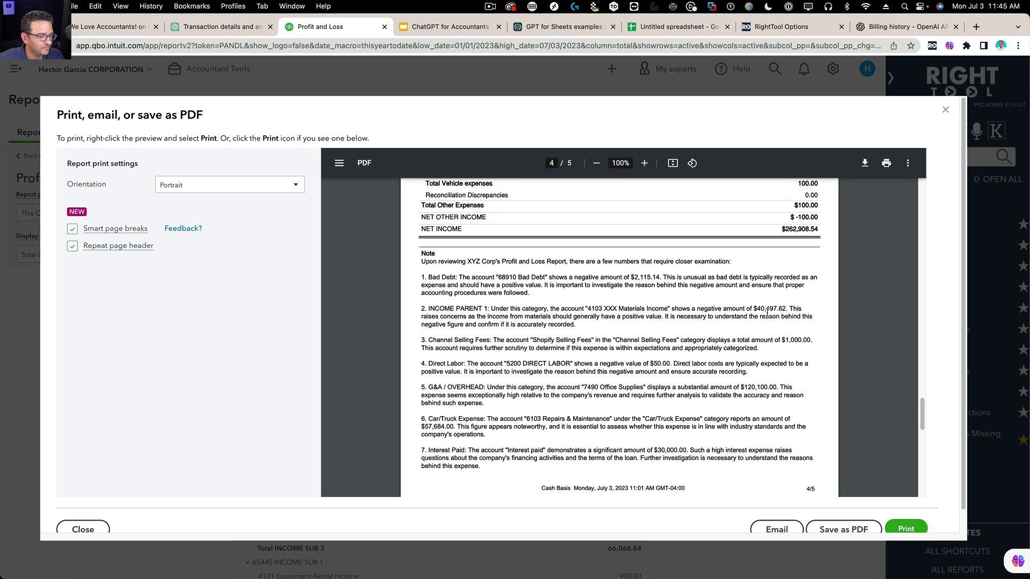
{"action": "scroll", "coordinate": [775, 321], "scroll_direction": "down", "scroll_amount": 1}
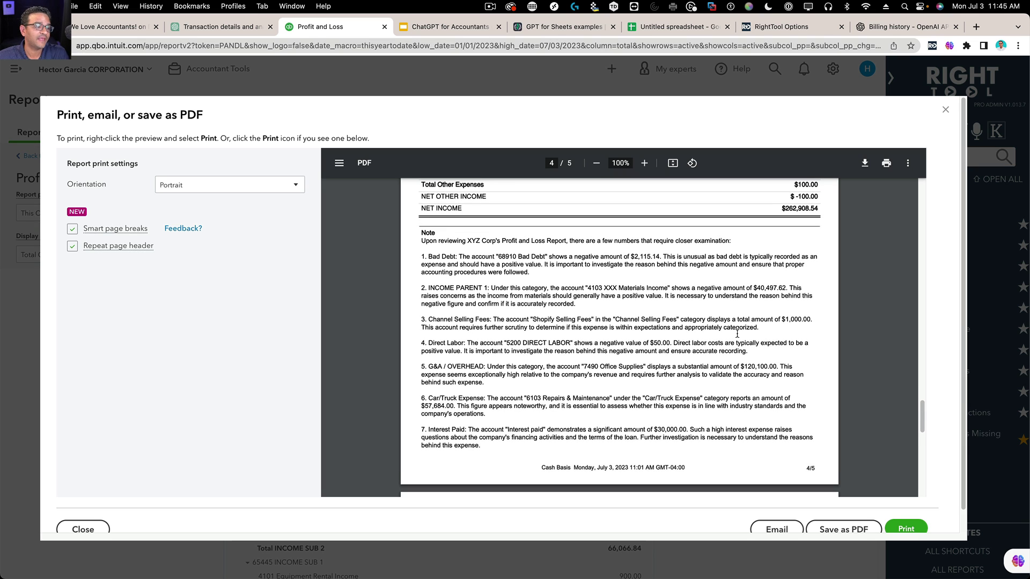
{"action": "scroll", "coordinate": [737, 333], "scroll_direction": "down", "scroll_amount": 1}
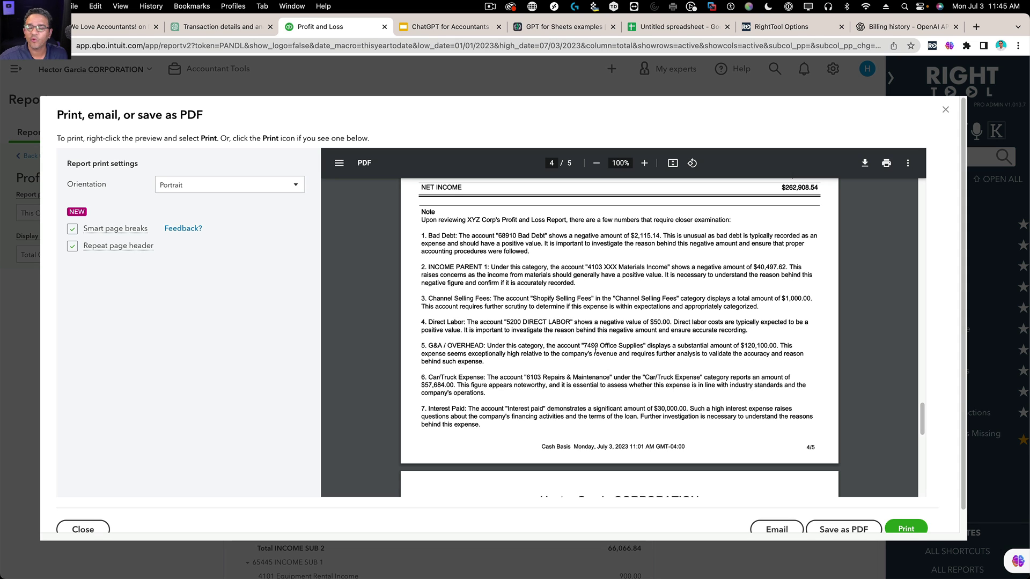
{"action": "scroll", "coordinate": [617, 317], "scroll_direction": "down", "scroll_amount": 8}
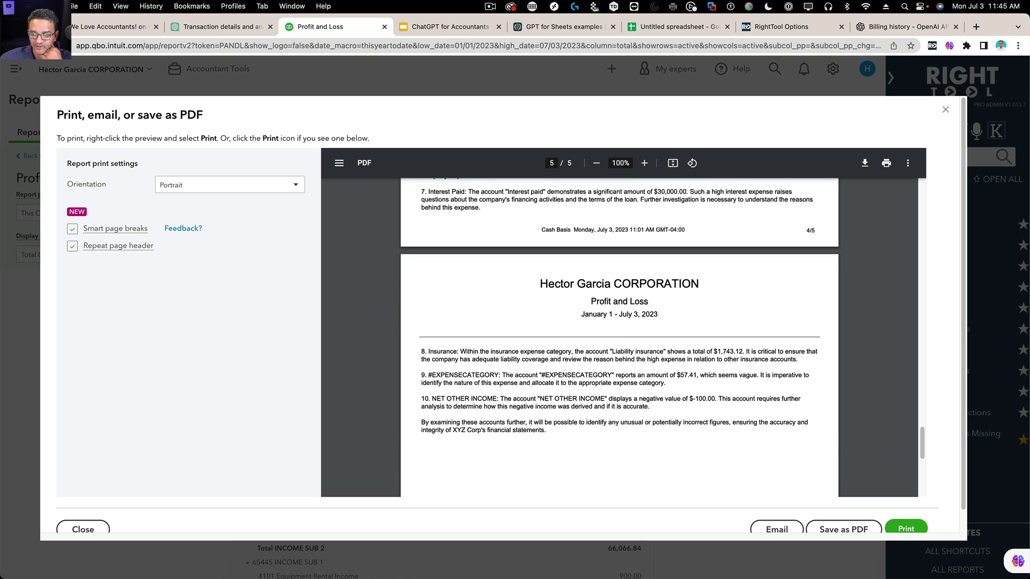
{"action": "scroll", "coordinate": [707, 373], "scroll_direction": "down", "scroll_amount": 2}
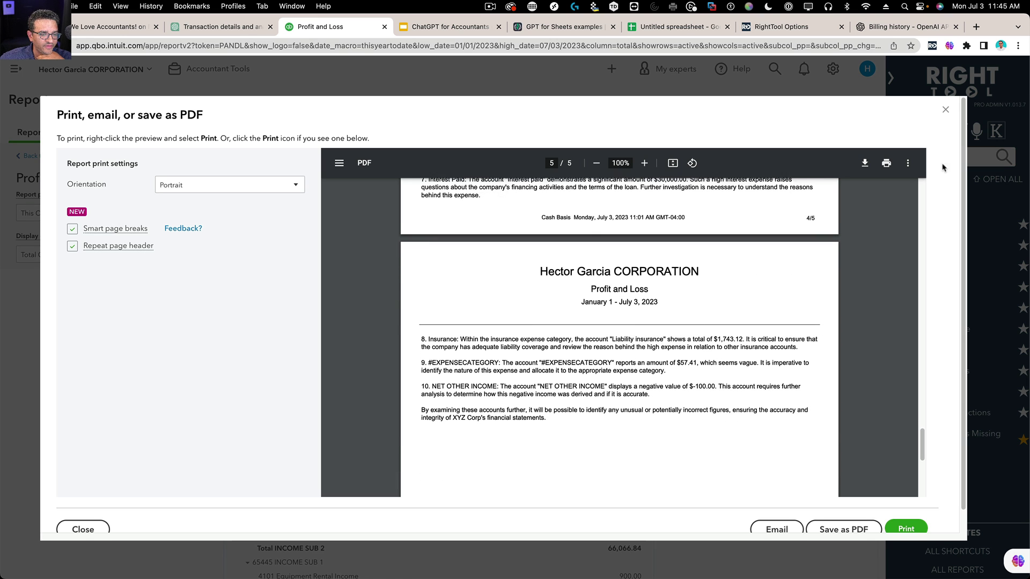
{"action": "left_click", "coordinate": [945, 109]}
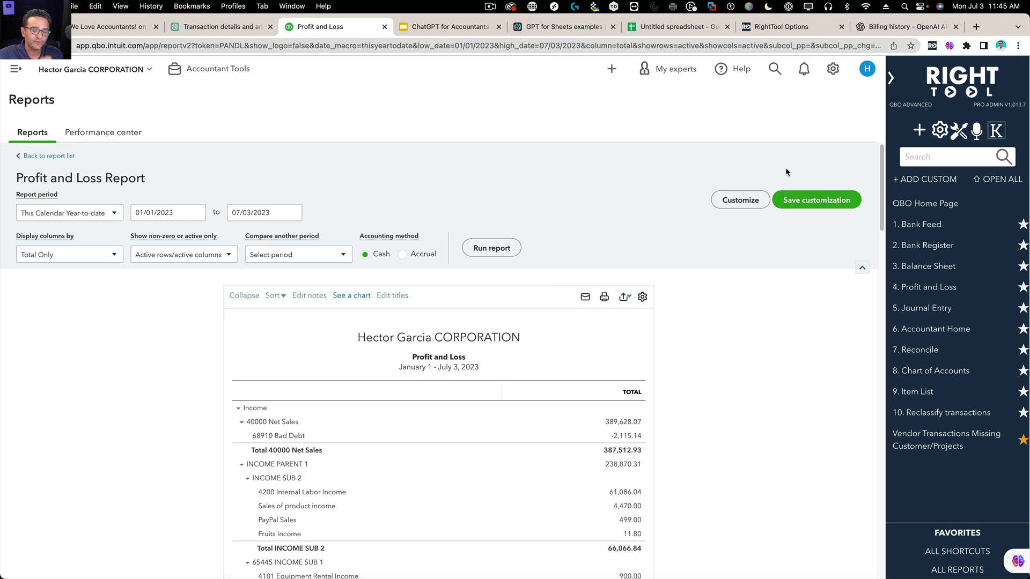
Step: Switch to the ChatGPT for Accountants presentation and view the slide "ChatGPT inside QuickBooks (With Digits)" in full screen, leaving full-screen view when done
{"action": "left_click", "coordinate": [440, 27]}
{"action": "left_click", "coordinate": [877, 76]}
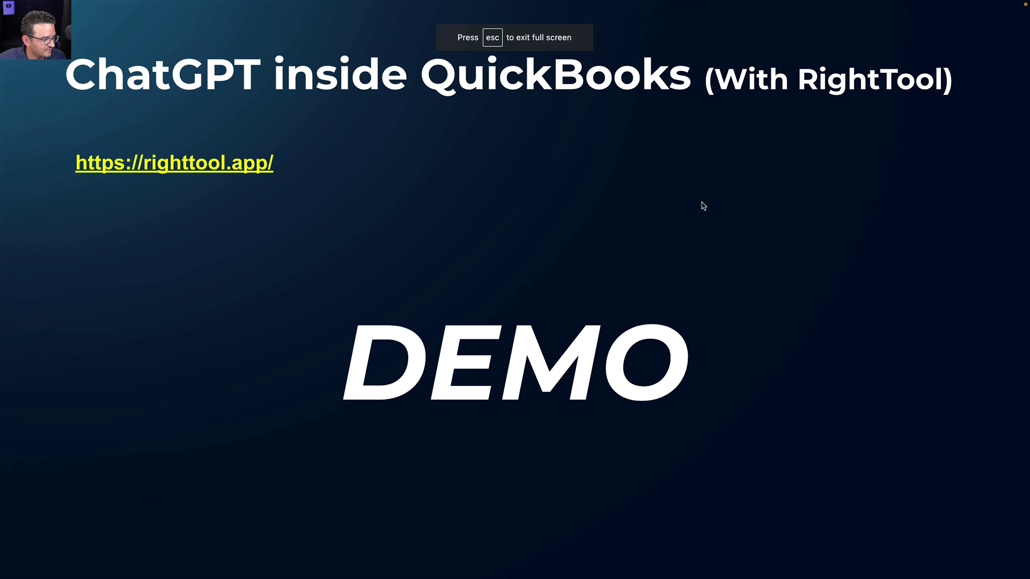
{"action": "key", "text": "Right"}
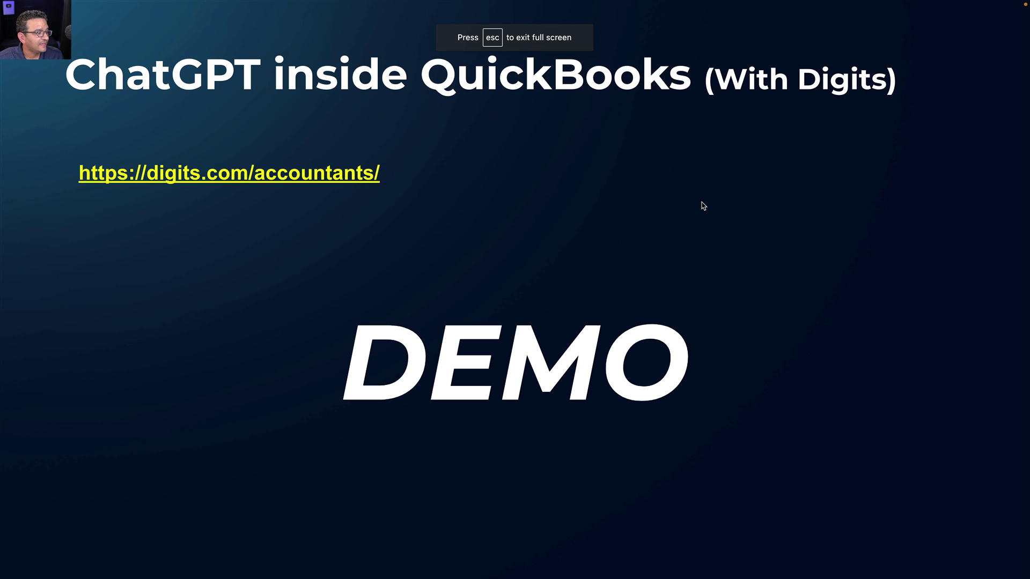
{"action": "key", "text": "Escape"}
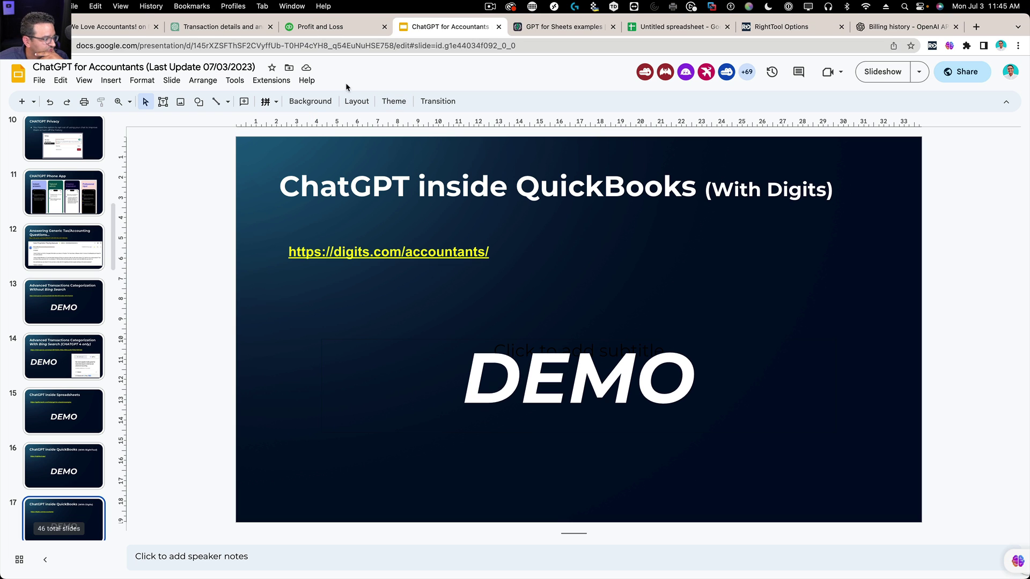
Step: Switch to Digits and change the active business to Rhode Island Coffee
{"action": "left_click", "coordinate": [101, 27]}
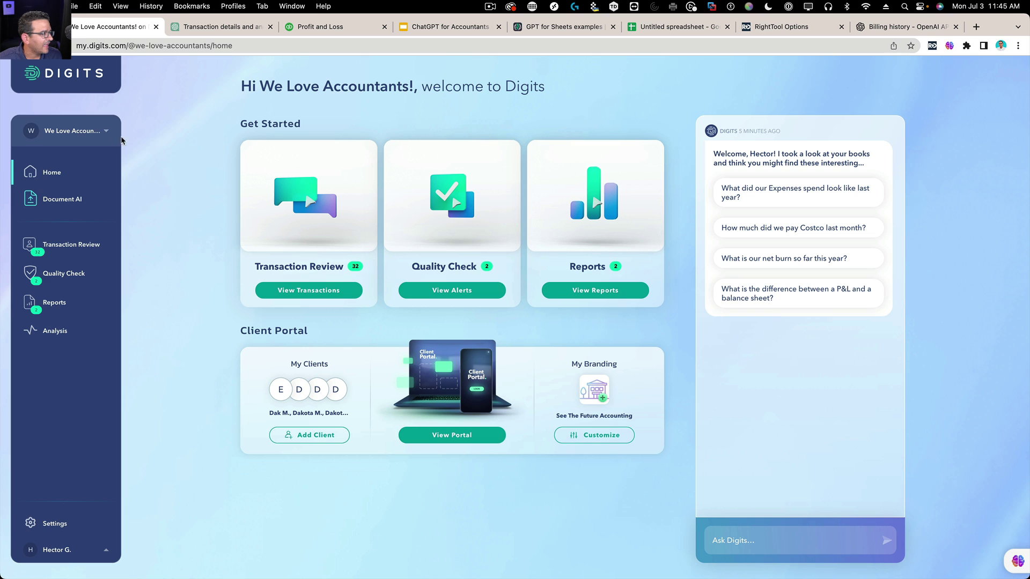
{"action": "left_click", "coordinate": [80, 131]}
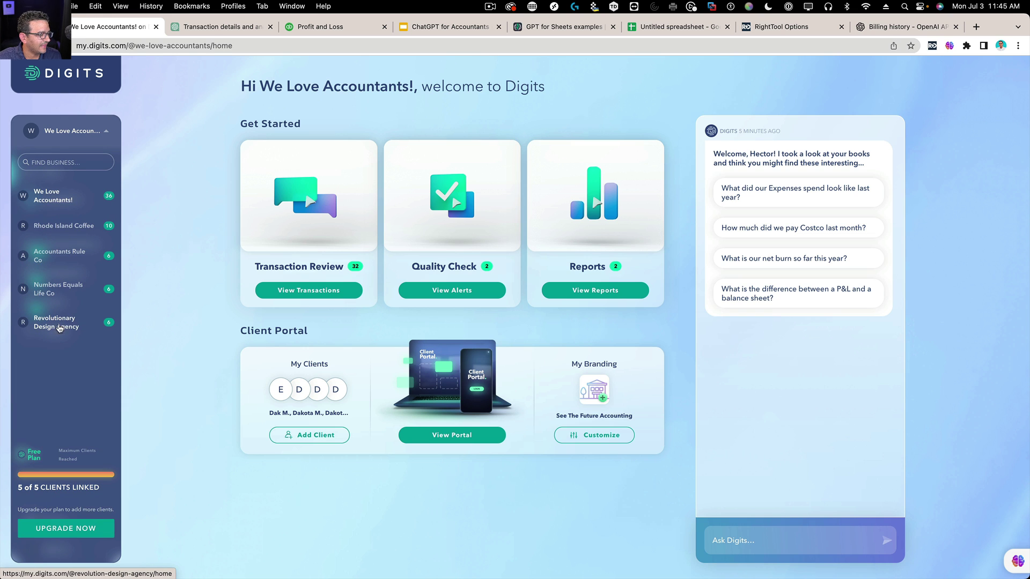
{"action": "left_click", "coordinate": [59, 227]}
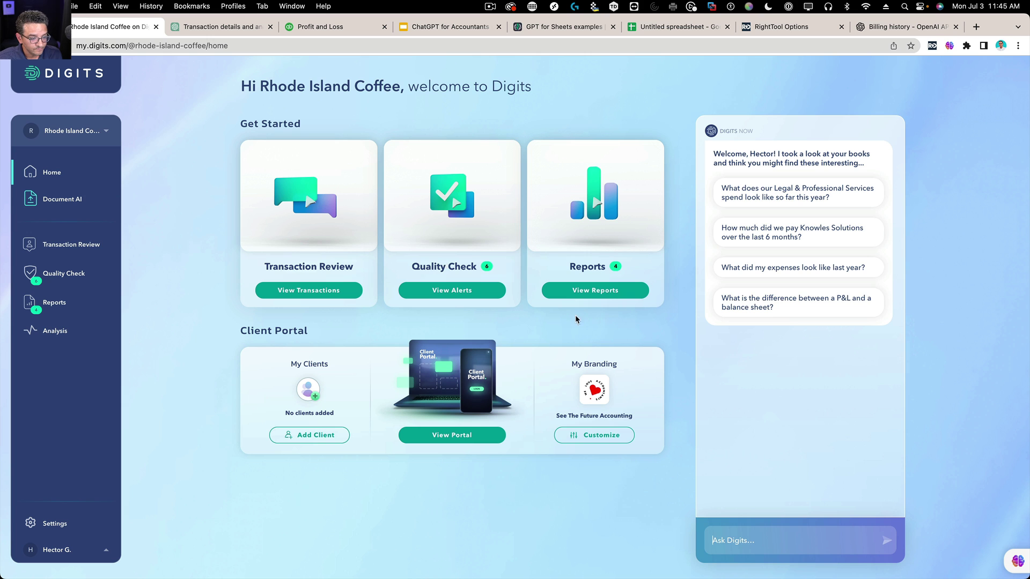
Step: Open the first June 2023 month end report draft, review it from the executive summary to the balance sheet, and return to the report list
{"action": "left_click", "coordinate": [614, 292]}
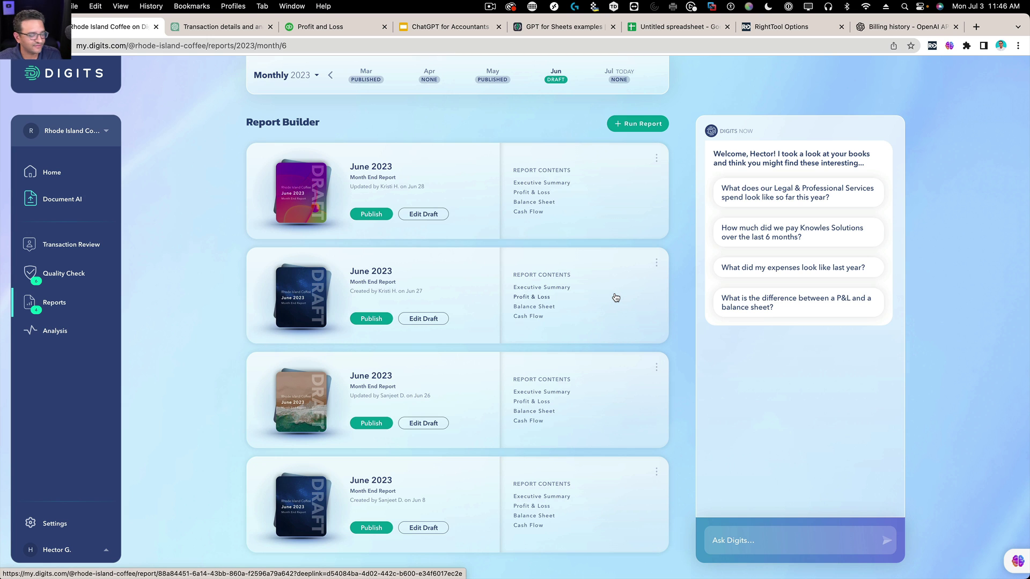
{"action": "left_click", "coordinate": [384, 171]}
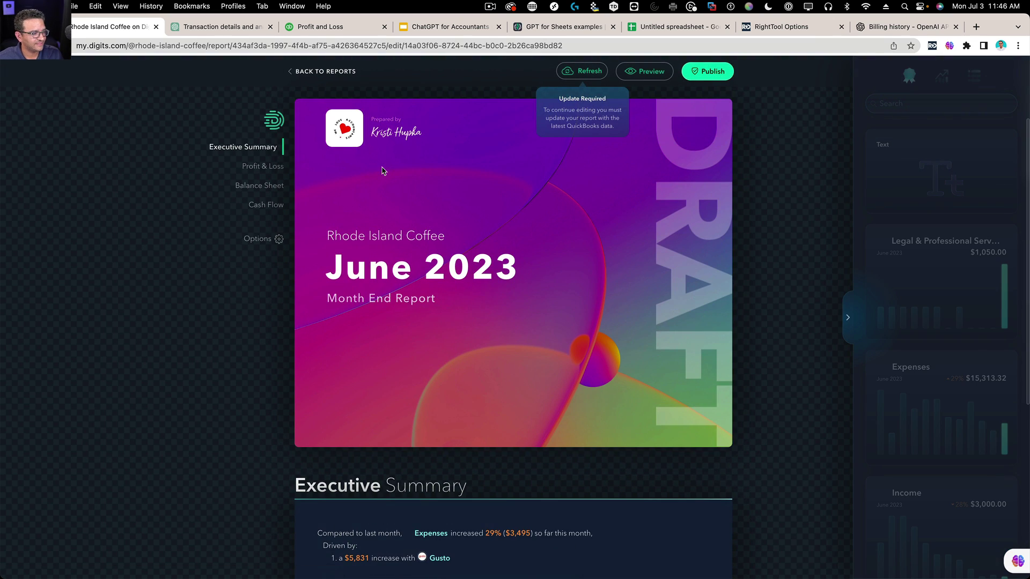
{"action": "scroll", "coordinate": [408, 171], "scroll_direction": "down", "scroll_amount": 8}
{"action": "mouse_move", "coordinate": [524, 272]}
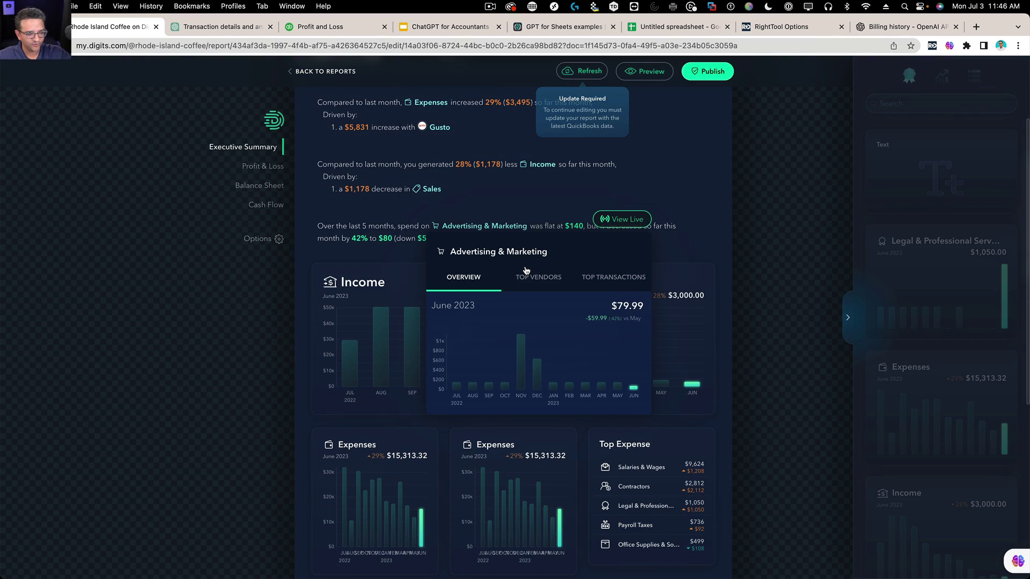
{"action": "scroll", "coordinate": [761, 301], "scroll_direction": "down", "scroll_amount": 6}
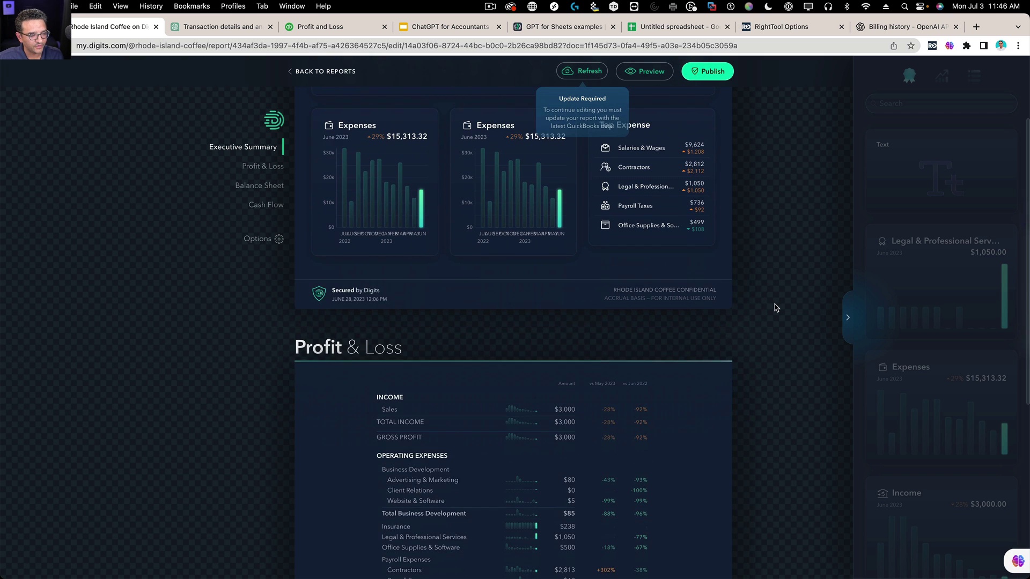
{"action": "scroll", "coordinate": [775, 308], "scroll_direction": "down", "scroll_amount": 7}
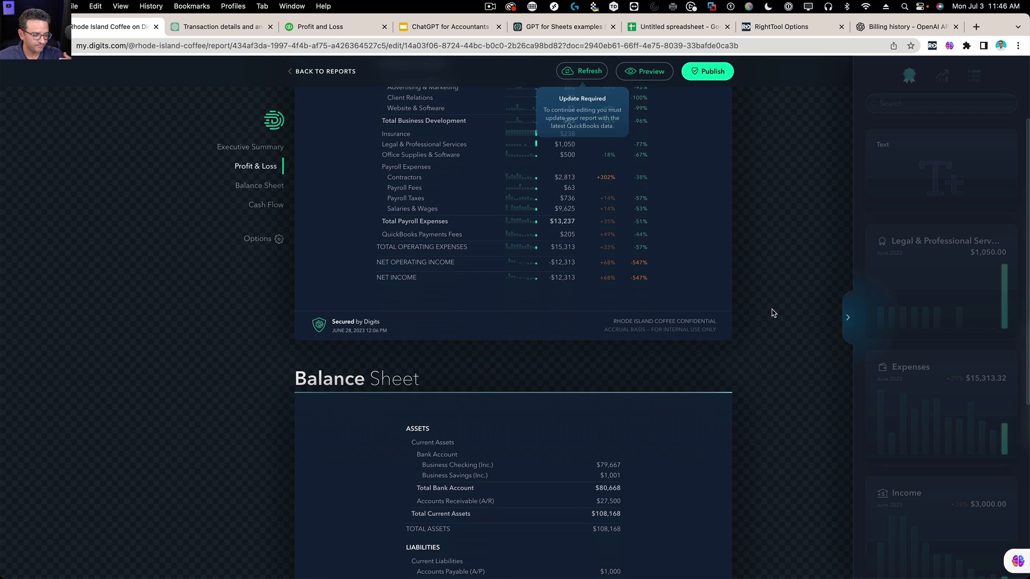
{"action": "scroll", "coordinate": [743, 299], "scroll_direction": "up", "scroll_amount": 20}
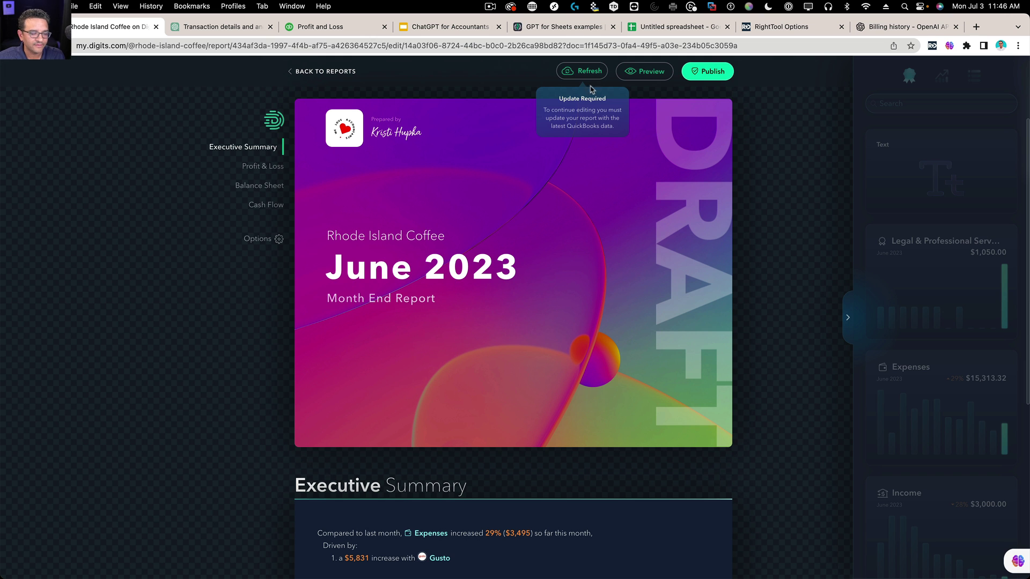
{"action": "left_click", "coordinate": [291, 73]}
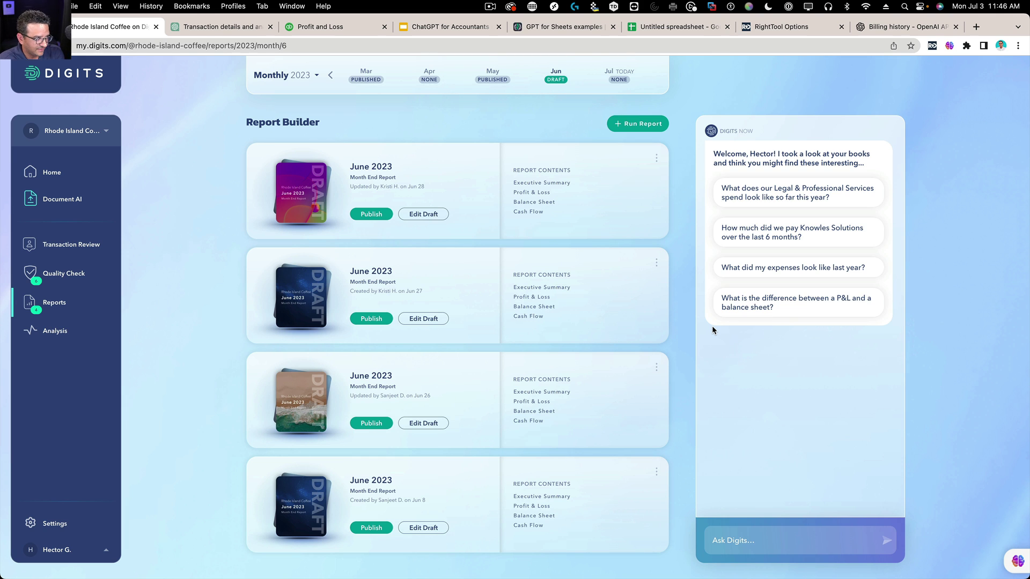
Step: Ask the Digits assistant "What was my largest expense in 2021?"
{"action": "left_click_drag", "start_coordinate": [771, 162], "coordinate": [847, 338]}
{"action": "left_click", "coordinate": [849, 355]}
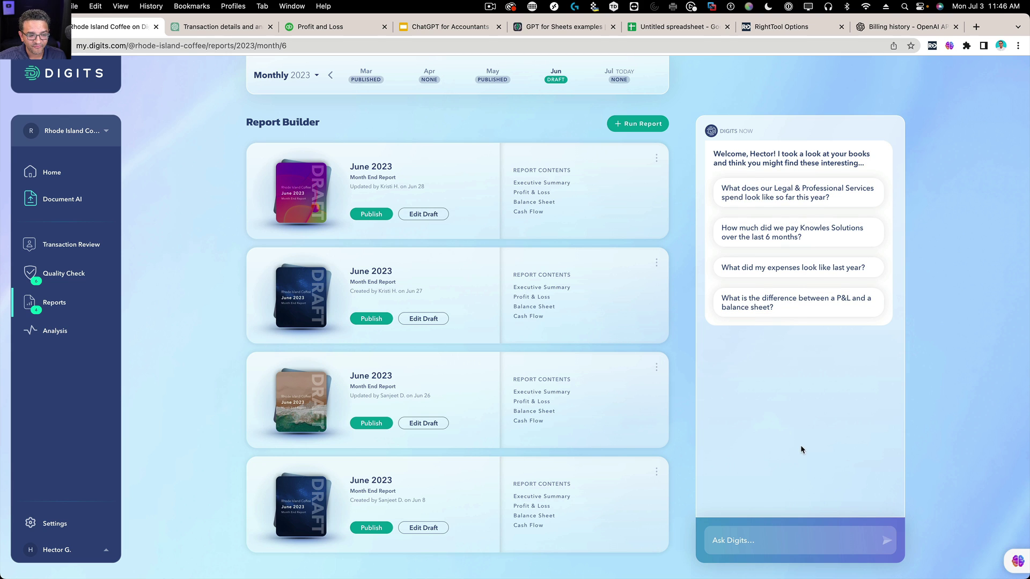
{"action": "left_click", "coordinate": [765, 546]}
{"action": "type", "text": "What was my largest expense in 2022"}
{"action": "key", "text": "BackSpace"}
{"action": "type", "text": "1"}
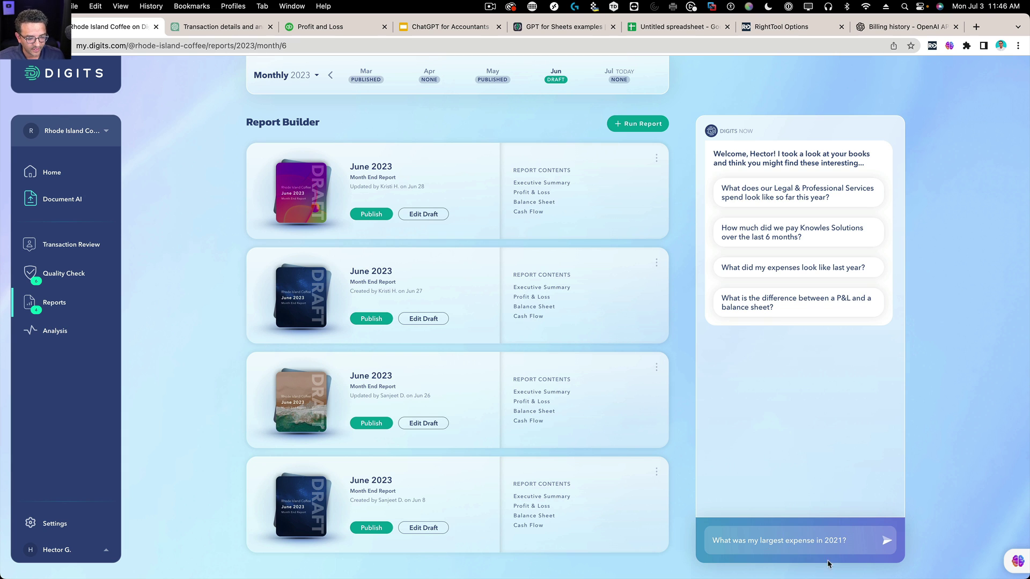
{"action": "left_click_drag", "start_coordinate": [852, 540], "coordinate": [713, 542]}
{"action": "left_click", "coordinate": [886, 543]}
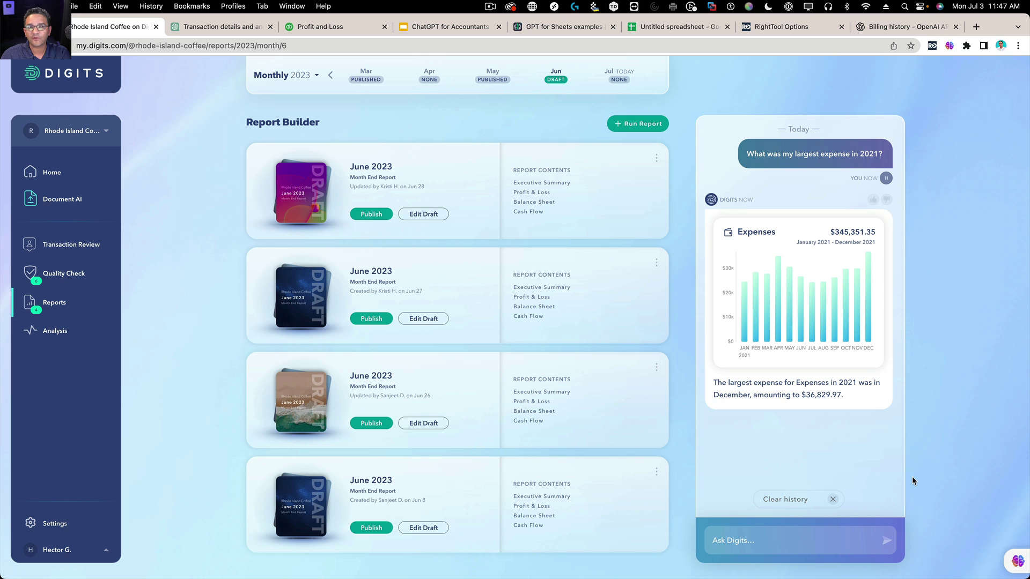
Step: Ask the Digits assistant "Which vendor I used the most?"
{"action": "left_click", "coordinate": [730, 544]}
{"action": "type", "text": "Which vendor I"}
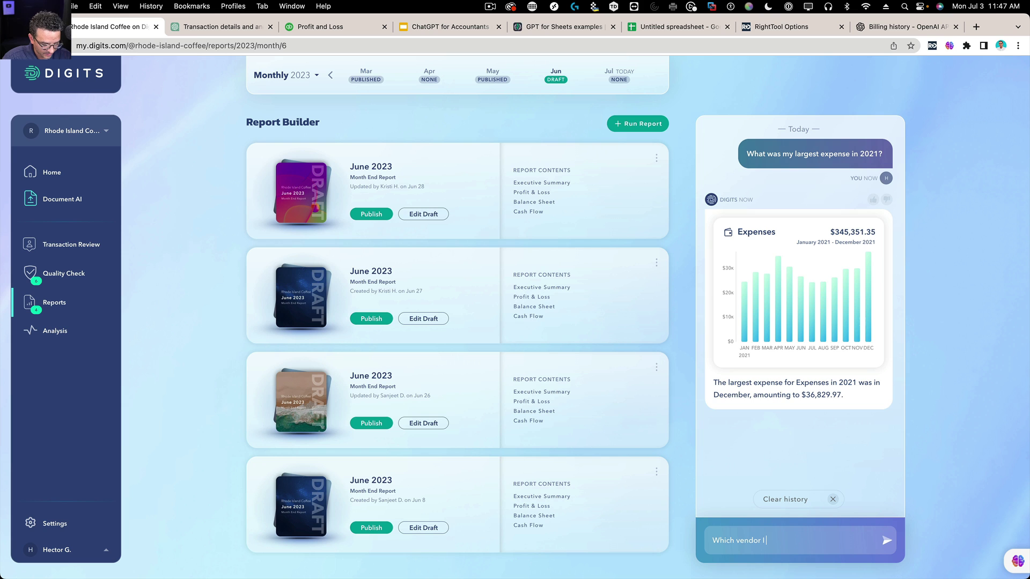
{"action": "type", "text": " used the most?"}
{"action": "key", "text": "Return"}
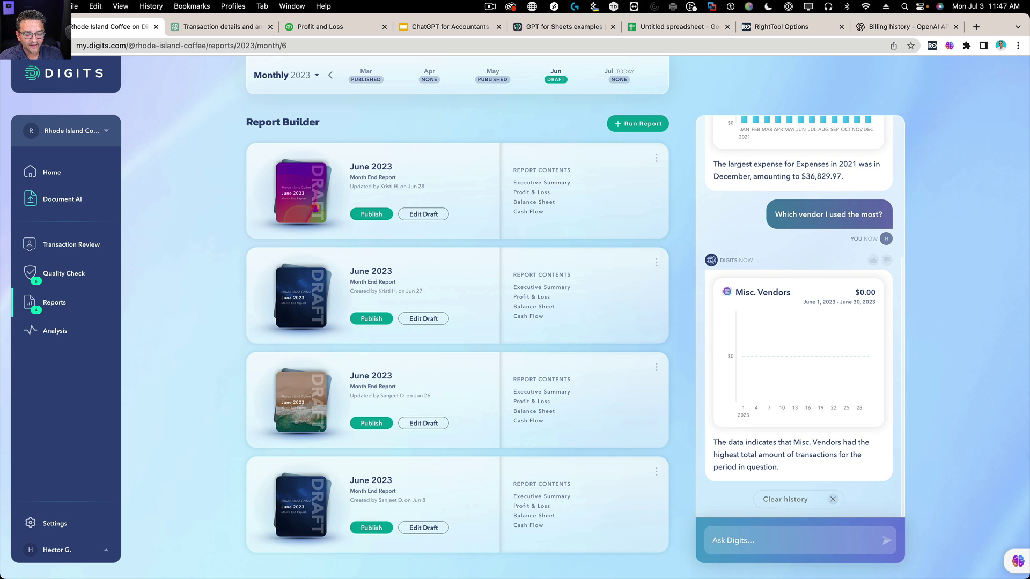
Step: Ask the Digits assistant "Which payee did I use the most in 2021?"
{"action": "left_click", "coordinate": [763, 541]}
{"action": "type", "text": "Which payee did I use the most in 2021?"}
{"action": "key", "text": "Return"}
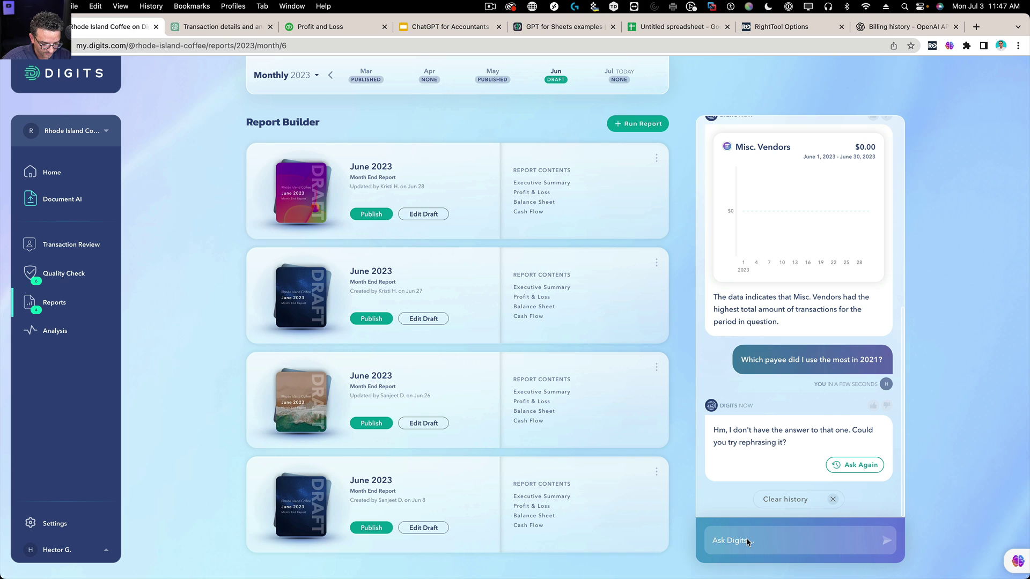
Step: Ask the Digits assistant "Compare my income from November to October 2021"
{"action": "type", "text": "Compare my income from November t"}
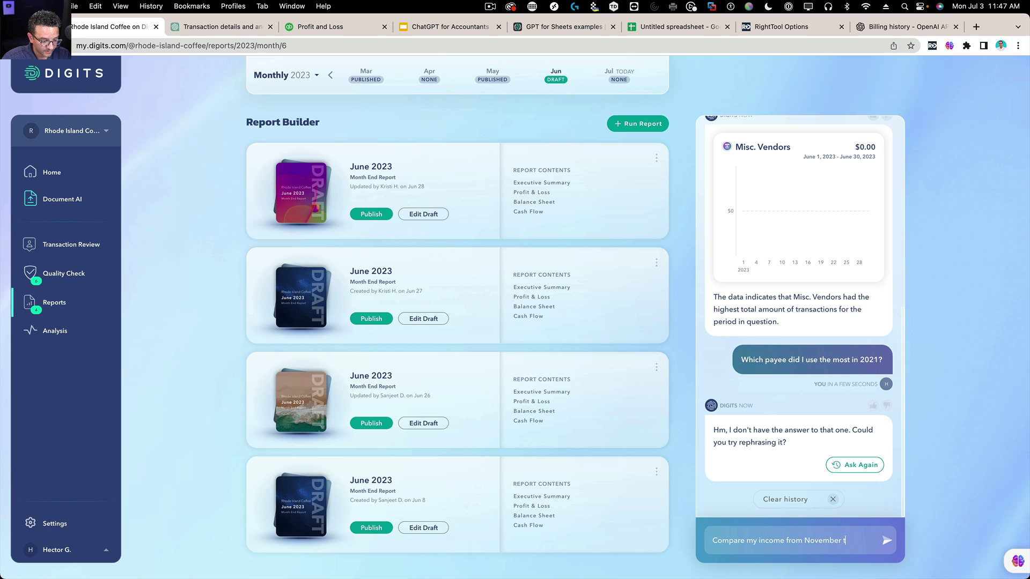
{"action": "type", "text": "o October 2021?"}
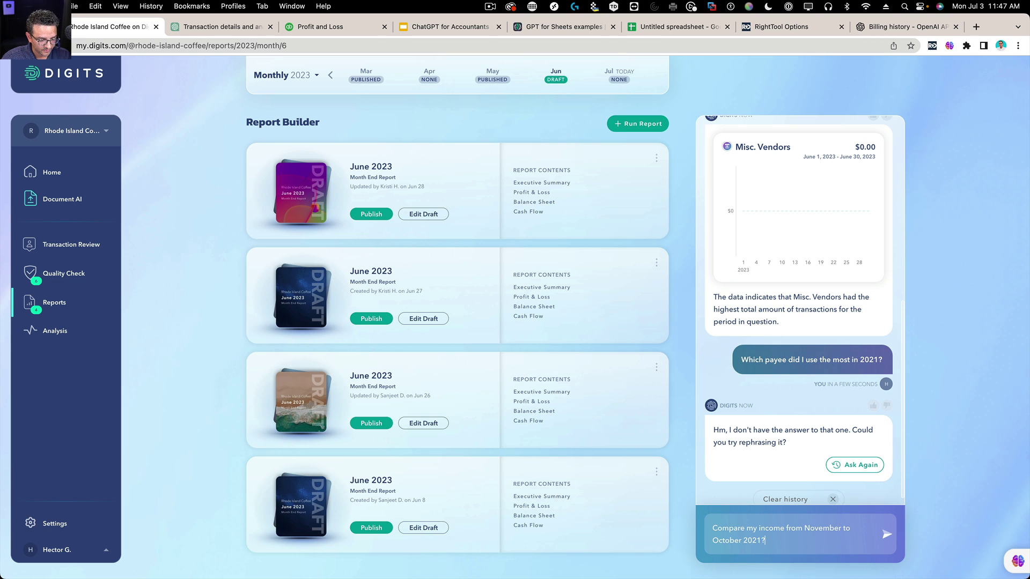
{"action": "key", "text": "Return"}
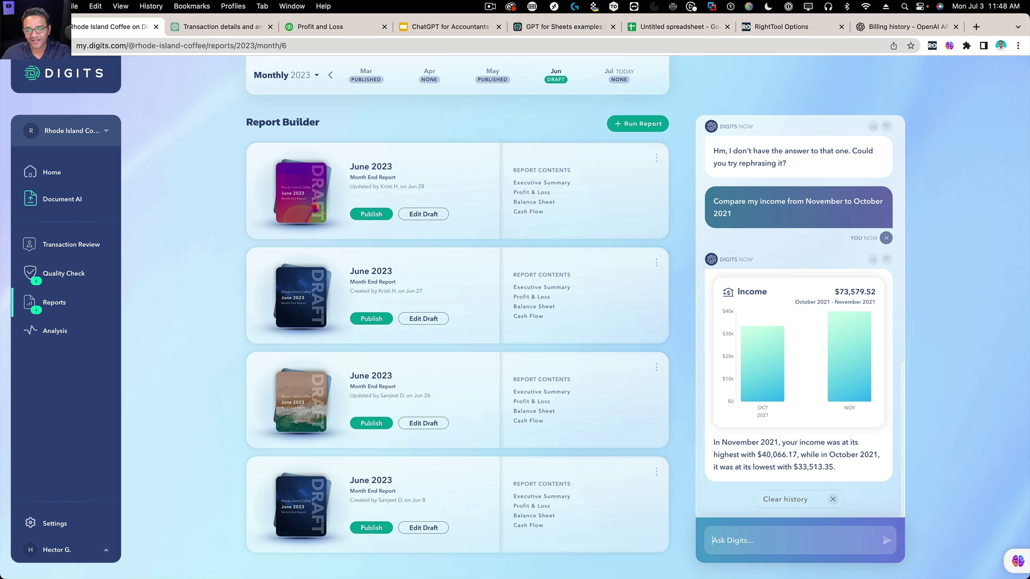
Step: Switch to the ChatGPT for Accountants presentation and start the slideshow from the "ChatGPT inside QuickBooks (With Digits)" slide
{"action": "left_click", "coordinate": [427, 29]}
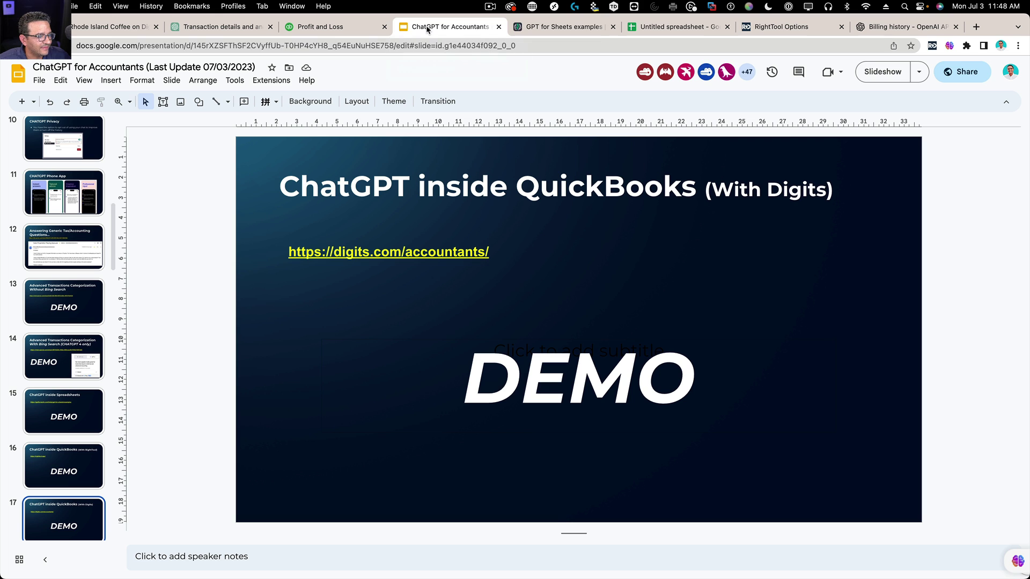
{"action": "left_click", "coordinate": [895, 74]}
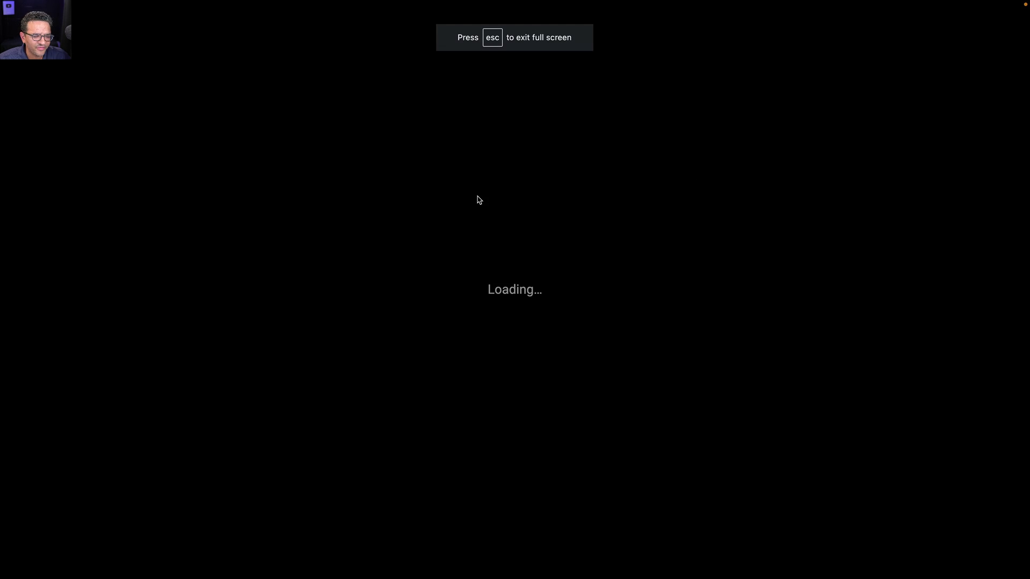
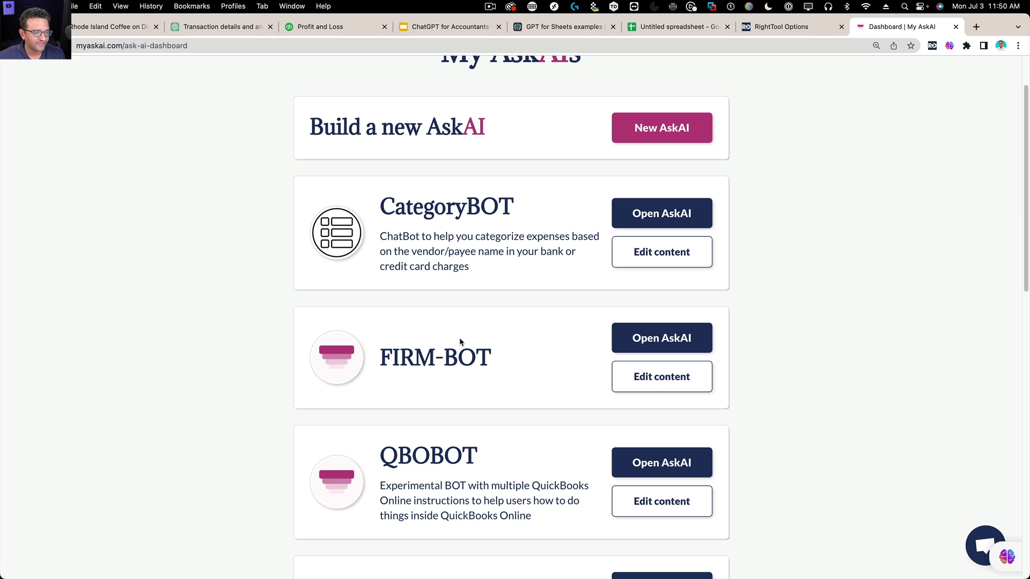
Step: Open CategoryBOT from the My AskAI dashboard and ask it "How do I categorize Home Depot?"
{"action": "left_click", "coordinate": [657, 212]}
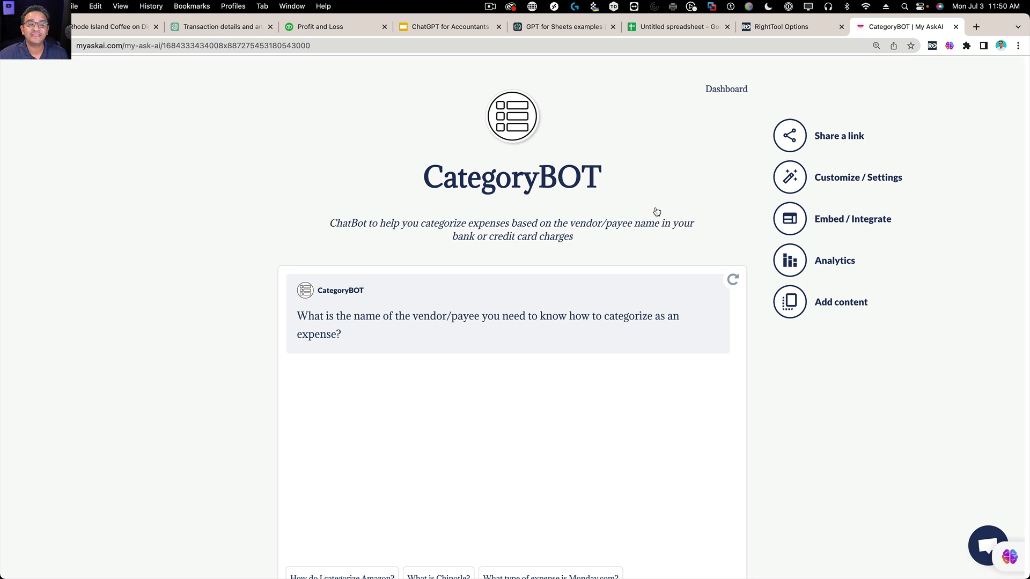
{"action": "scroll", "coordinate": [568, 283], "scroll_direction": "down", "scroll_amount": 3}
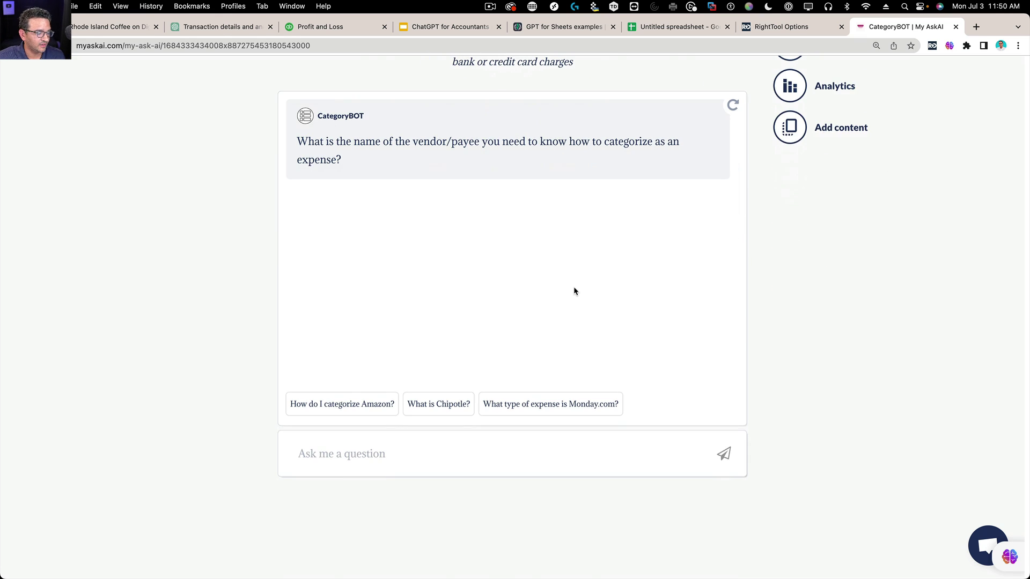
{"action": "scroll", "coordinate": [582, 306], "scroll_direction": "up", "scroll_amount": 2}
{"action": "left_click", "coordinate": [360, 546]}
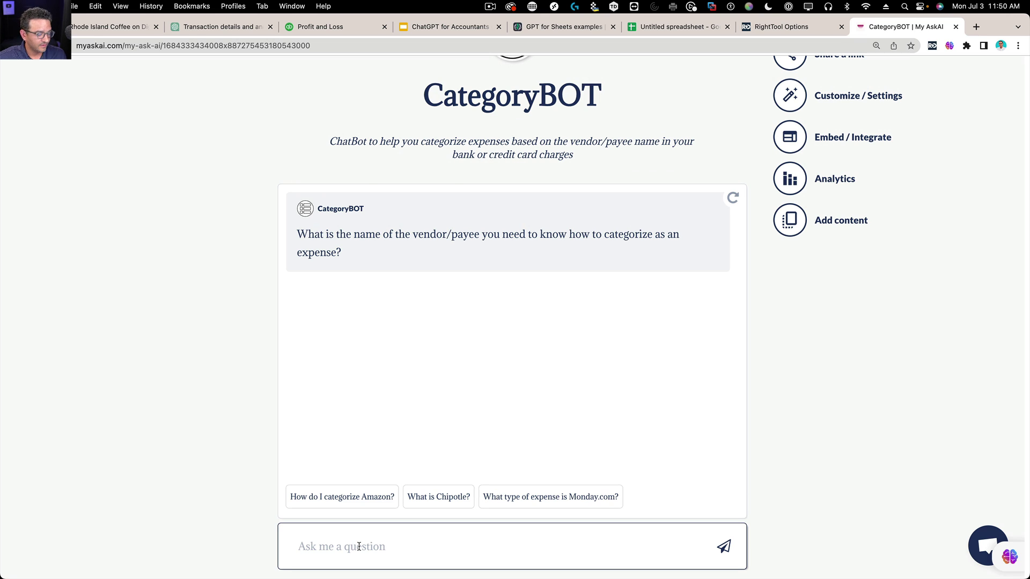
{"action": "type", "text": "How do "}
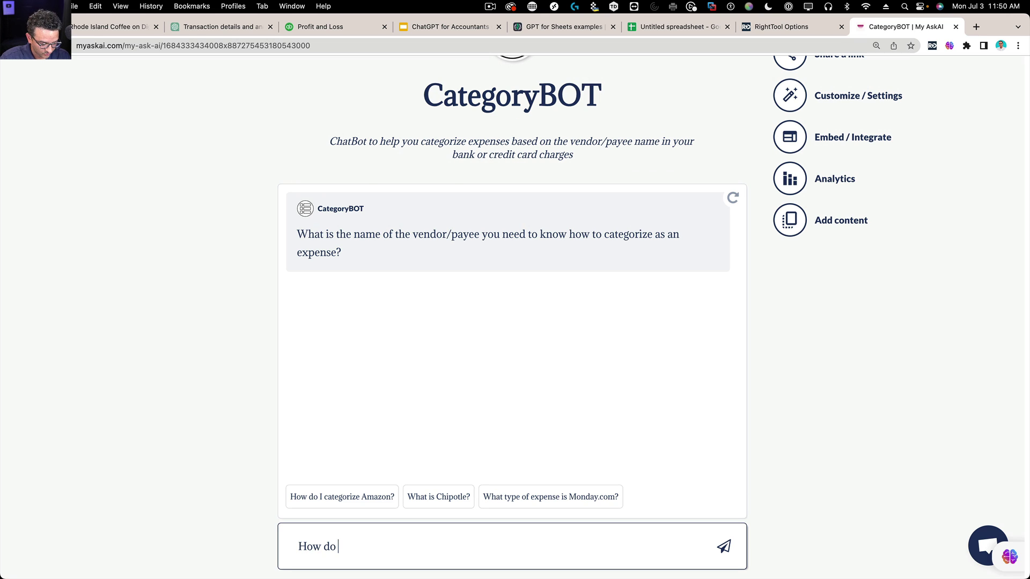
{"action": "type", "text": "I categorize GHu"}
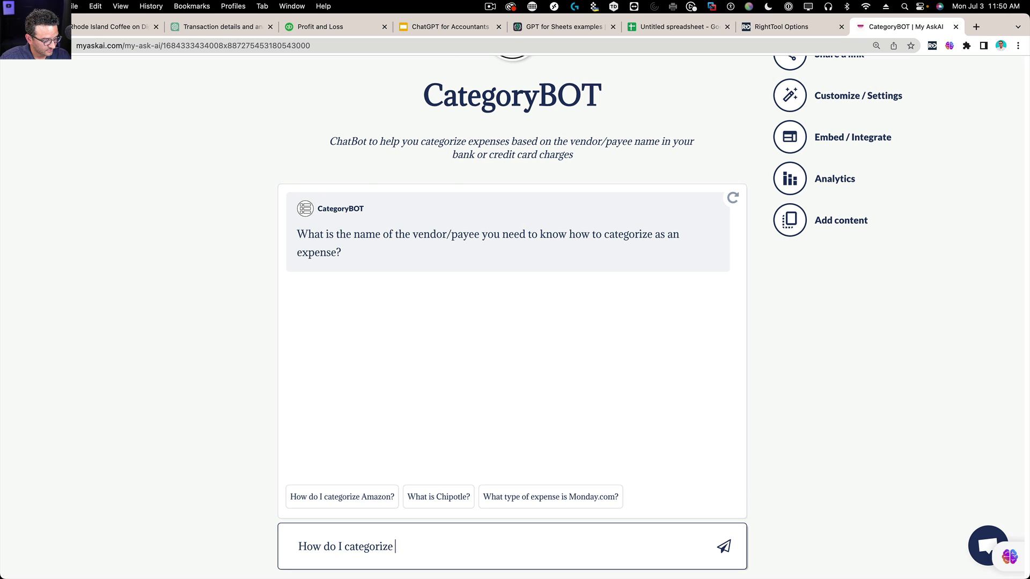
{"action": "key", "text": "BackSpace"}
{"action": "key", "text": "BackSpace"}
{"action": "key", "text": "BackSpace"}
{"action": "type", "text": "Home "}
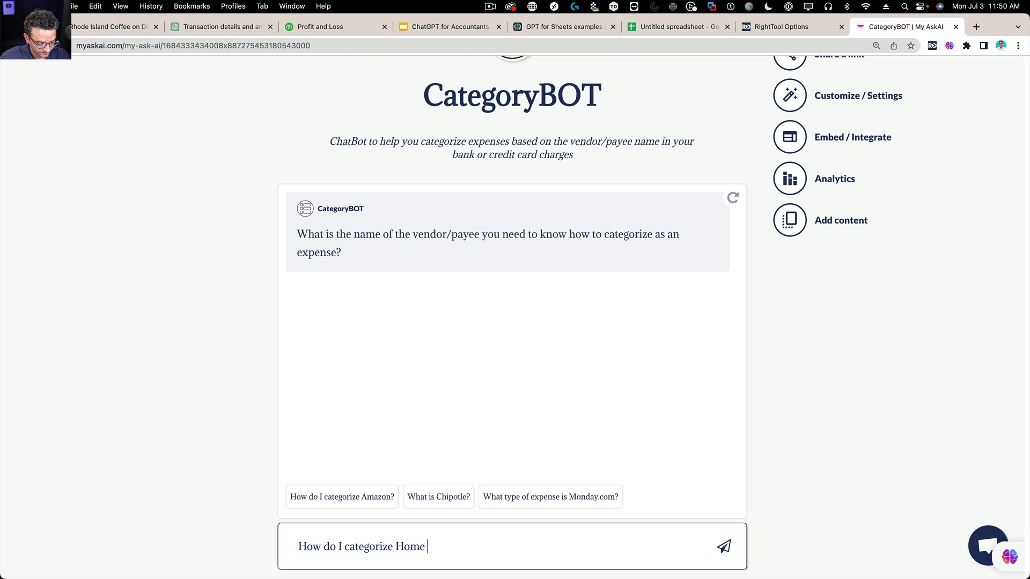
{"action": "type", "text": "Depot?"}
{"action": "key", "text": "Return"}
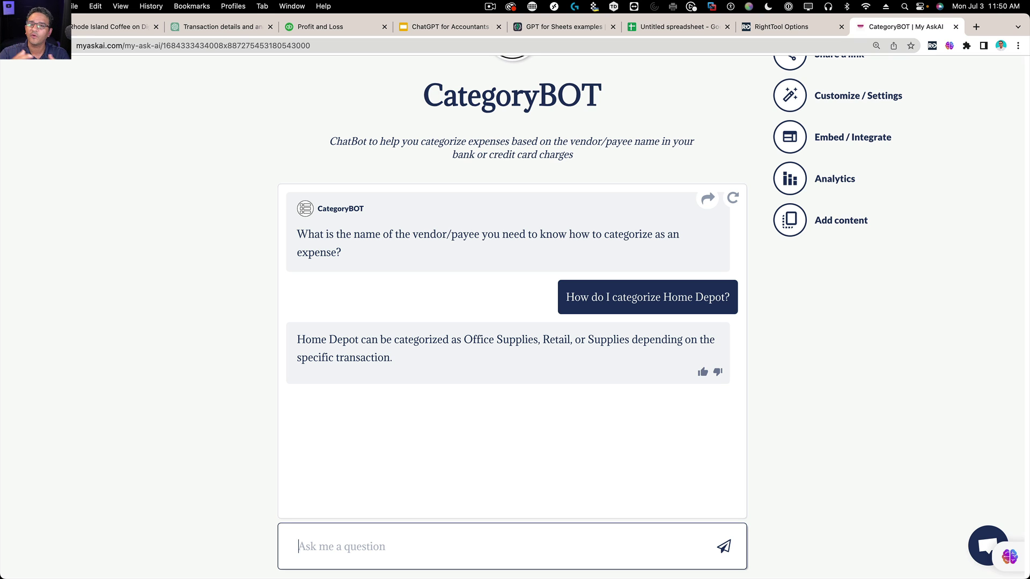
Step: Review the Home Depot answer and ask CategoryBOT the follow-up "What about Verizon?"
{"action": "scroll", "coordinate": [524, 360], "scroll_direction": "down", "scroll_amount": 3}
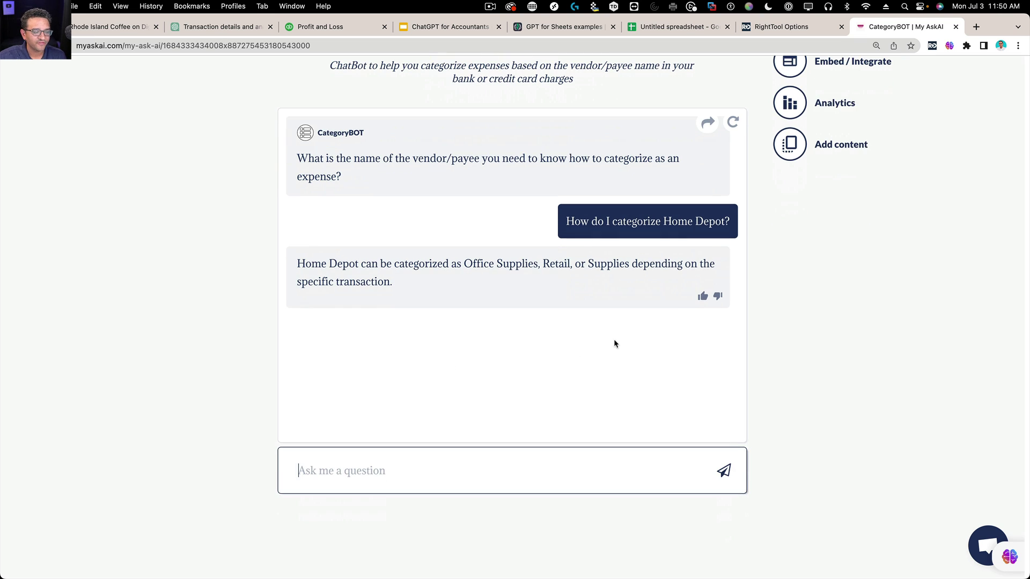
{"action": "left_click_drag", "start_coordinate": [463, 267], "coordinate": [558, 288]}
{"action": "left_click", "coordinate": [441, 285]}
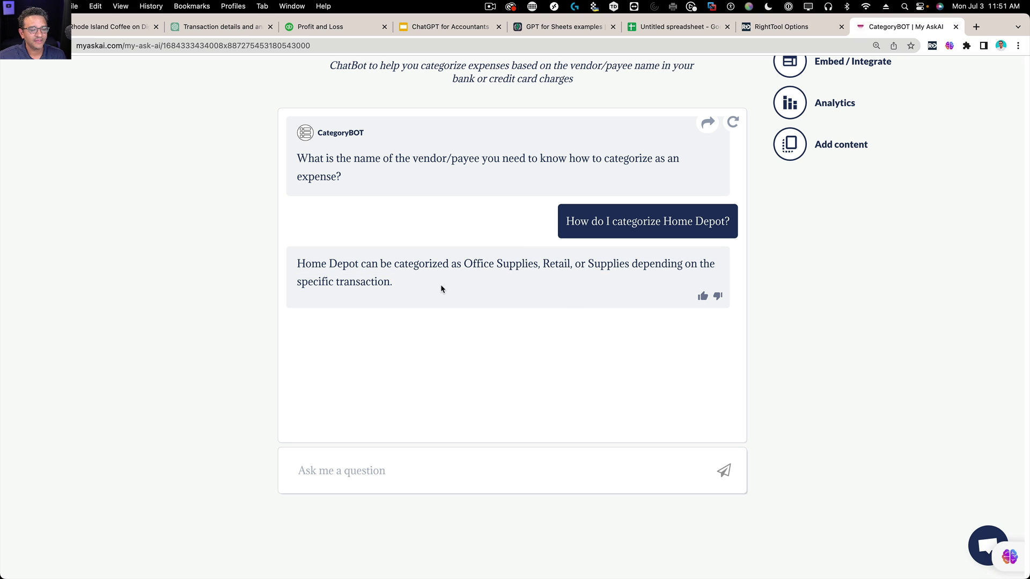
{"action": "left_click", "coordinate": [352, 465]}
{"action": "type", "text": "What about Verizon?"}
{"action": "key", "text": "Return"}
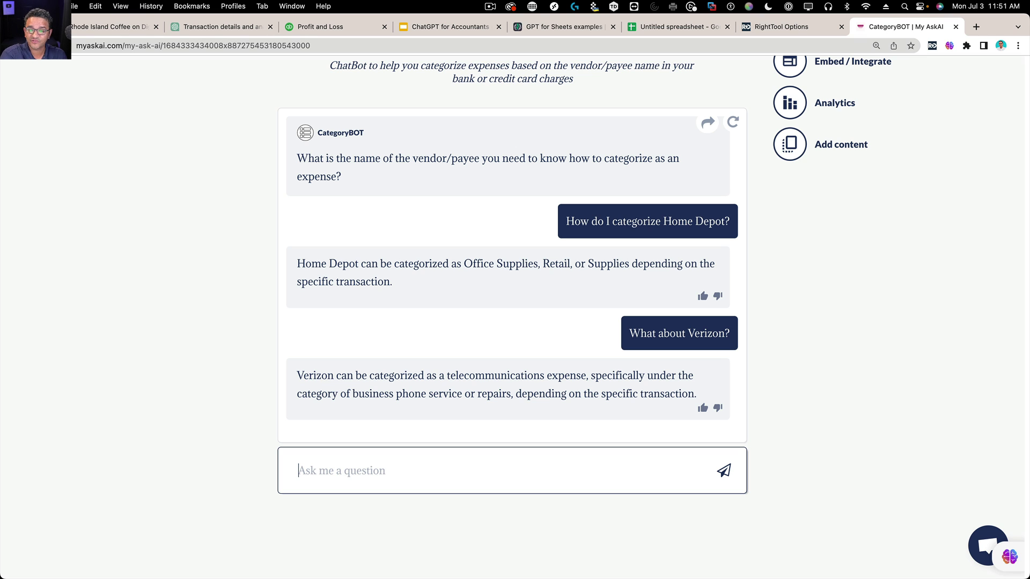
Step: Open CategoryBOT's page for adding content and review its source documents, including the category explanations and both vendor lists
{"action": "scroll", "coordinate": [725, 173], "scroll_direction": "up", "scroll_amount": 3}
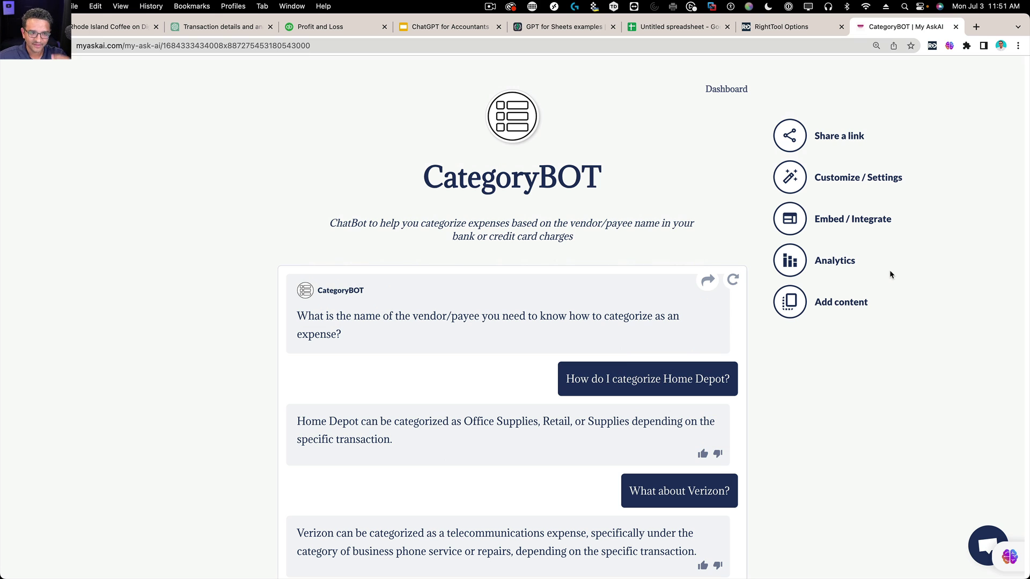
{"action": "scroll", "coordinate": [905, 310], "scroll_direction": "down", "scroll_amount": 3}
{"action": "scroll", "coordinate": [903, 309], "scroll_direction": "up", "scroll_amount": 3}
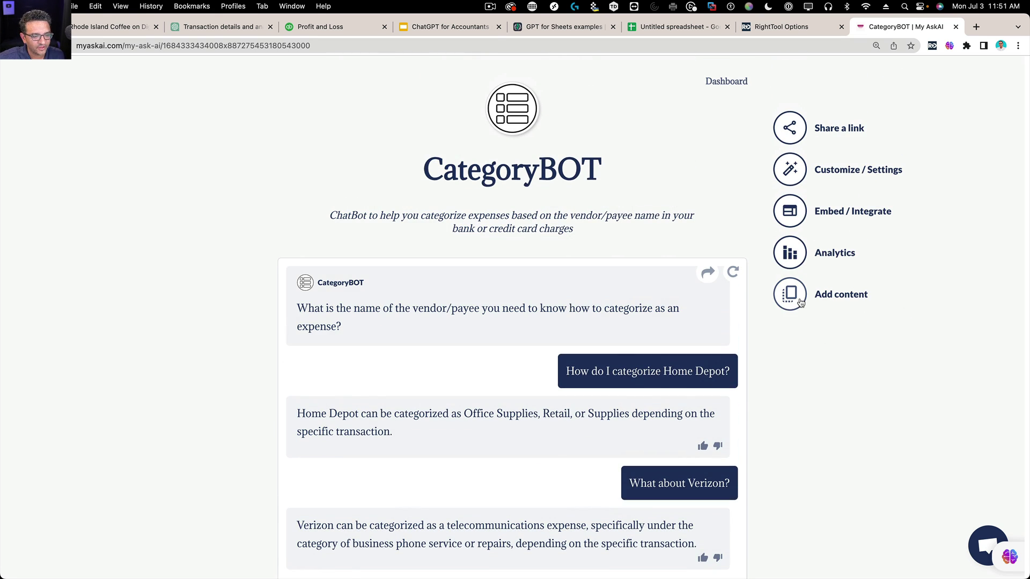
{"action": "left_click", "coordinate": [800, 302]}
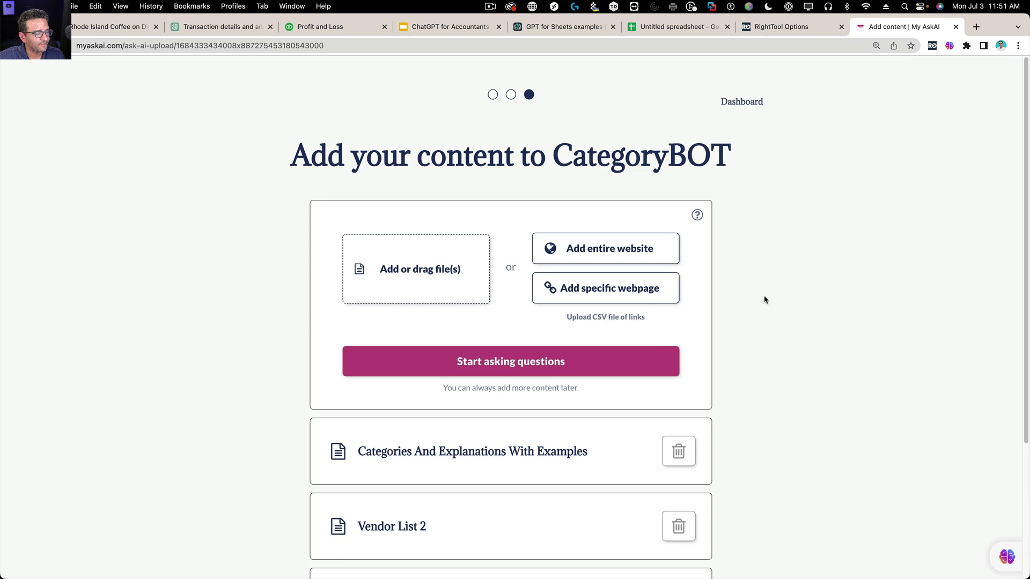
{"action": "scroll", "coordinate": [727, 323], "scroll_direction": "down", "scroll_amount": 5}
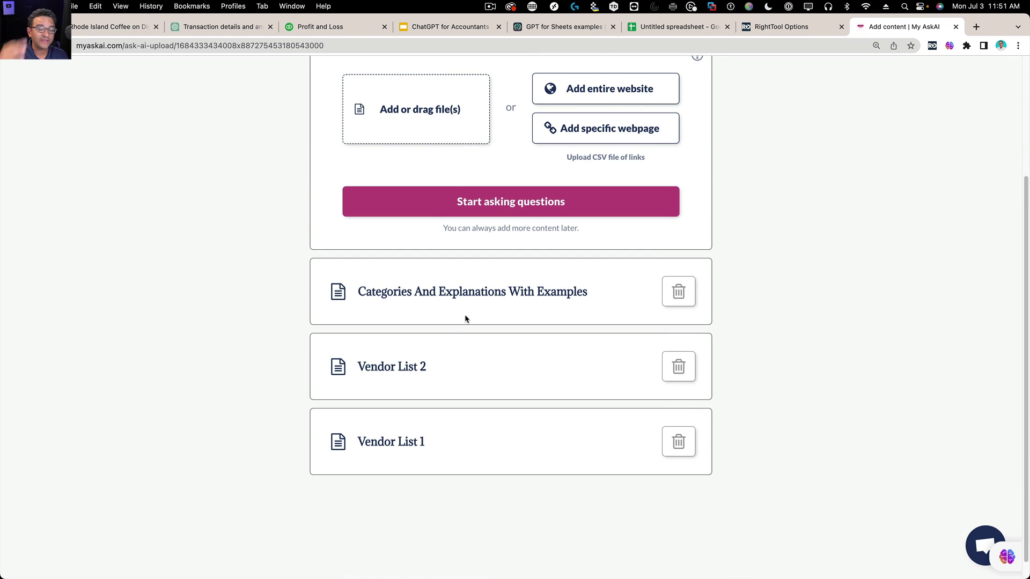
{"action": "left_click_drag", "start_coordinate": [399, 292], "coordinate": [602, 295]}
{"action": "left_click_drag", "start_coordinate": [371, 367], "coordinate": [427, 368]}
{"action": "left_click_drag", "start_coordinate": [367, 441], "coordinate": [424, 443]}
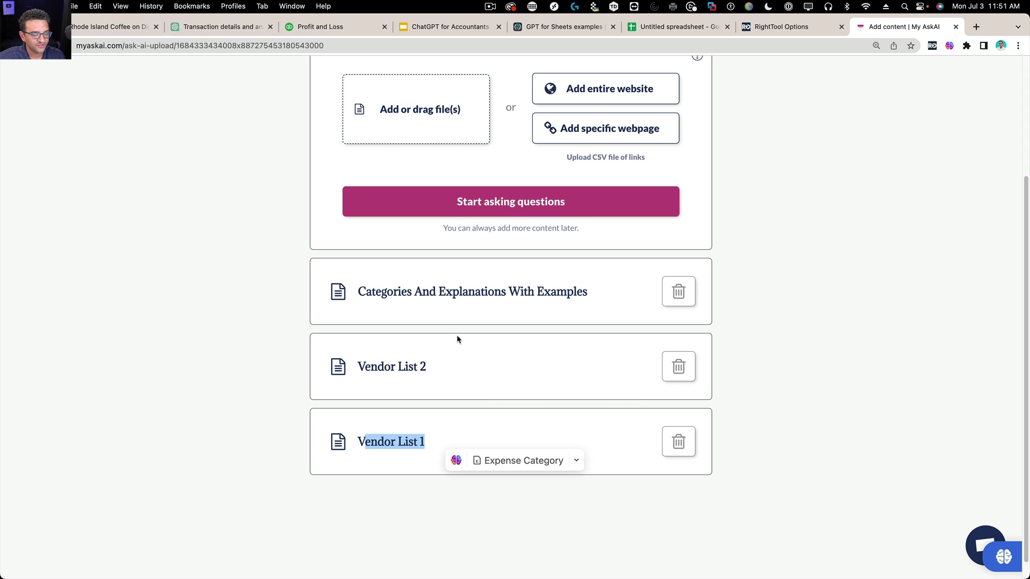
{"action": "scroll", "coordinate": [459, 340], "scroll_direction": "up", "scroll_amount": 3}
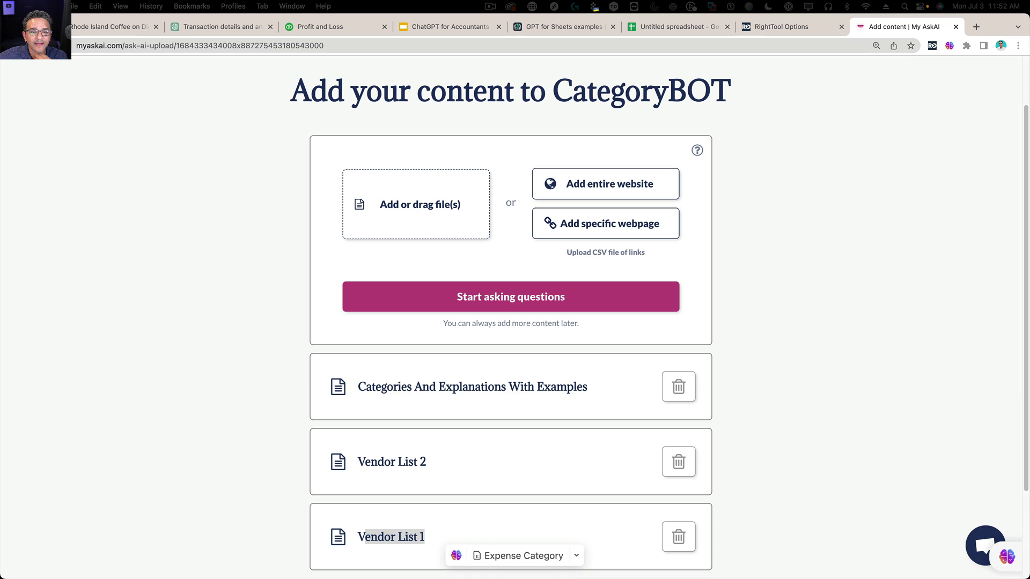
Step: Switch to the Payee and Category List workbook in Excel and examine the last payees and categories down to row 3173
{"action": "key", "text": "super+Tab"}
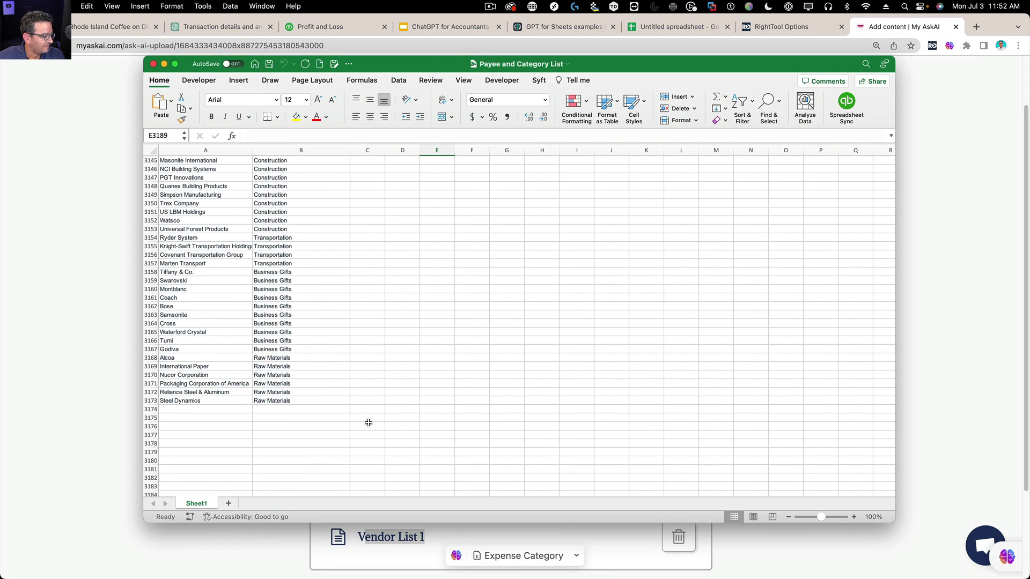
{"action": "left_click", "coordinate": [148, 401]}
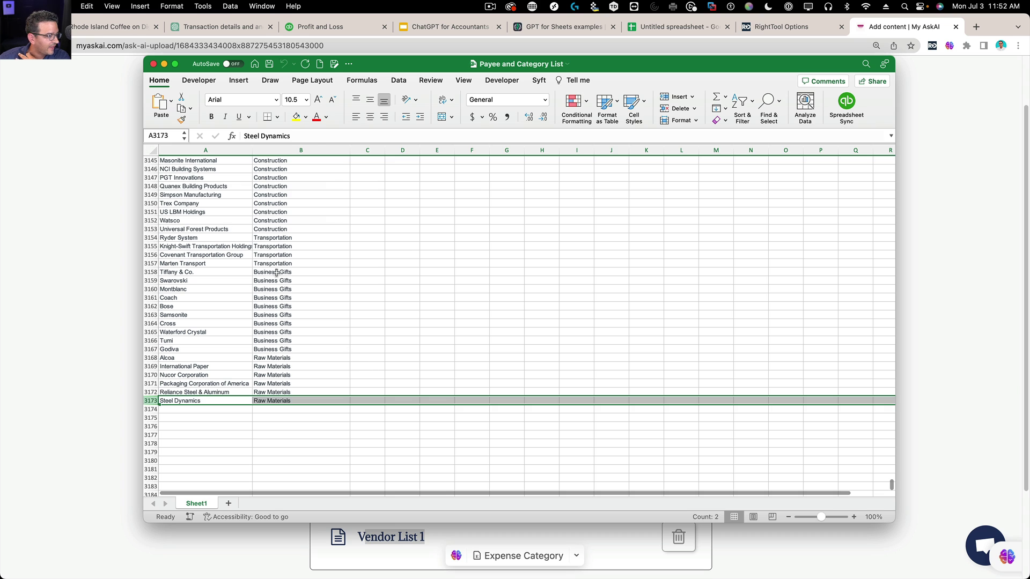
{"action": "left_click", "coordinate": [177, 187]}
{"action": "left_click_drag", "start_coordinate": [184, 210], "coordinate": [185, 262]}
{"action": "left_click_drag", "start_coordinate": [297, 205], "coordinate": [303, 269]}
Step: Examine the payees and expense categories from the start of the list through about row 89, then put the workbook window away
{"action": "left_click_drag", "start_coordinate": [890, 484], "coordinate": [883, 155]}
{"action": "left_click", "coordinate": [190, 221]}
{"action": "left_click", "coordinate": [187, 280]}
{"action": "left_click", "coordinate": [290, 289]}
{"action": "left_click", "coordinate": [210, 315]}
{"action": "left_click", "coordinate": [224, 332]}
{"action": "left_click", "coordinate": [181, 356]}
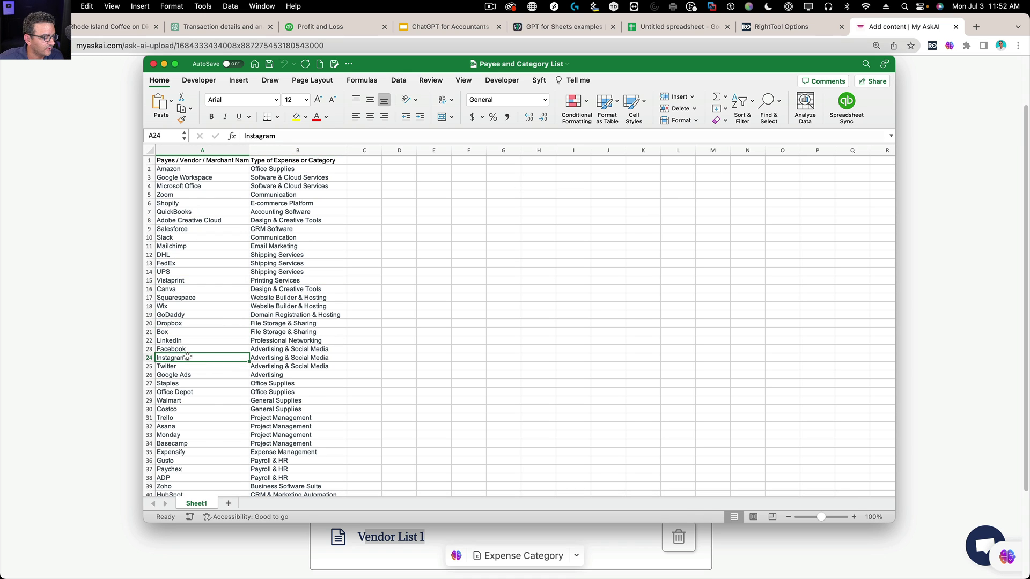
{"action": "left_click_drag", "start_coordinate": [181, 356], "coordinate": [250, 357]}
{"action": "left_click", "coordinate": [209, 382]}
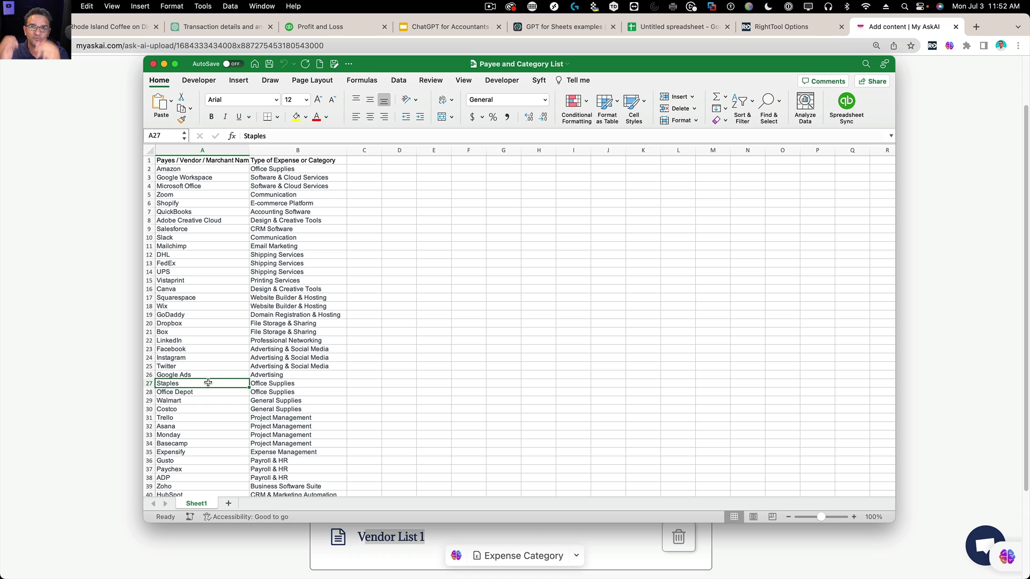
{"action": "left_click", "coordinate": [397, 350]}
{"action": "scroll", "coordinate": [394, 361], "scroll_direction": "down", "scroll_amount": 4}
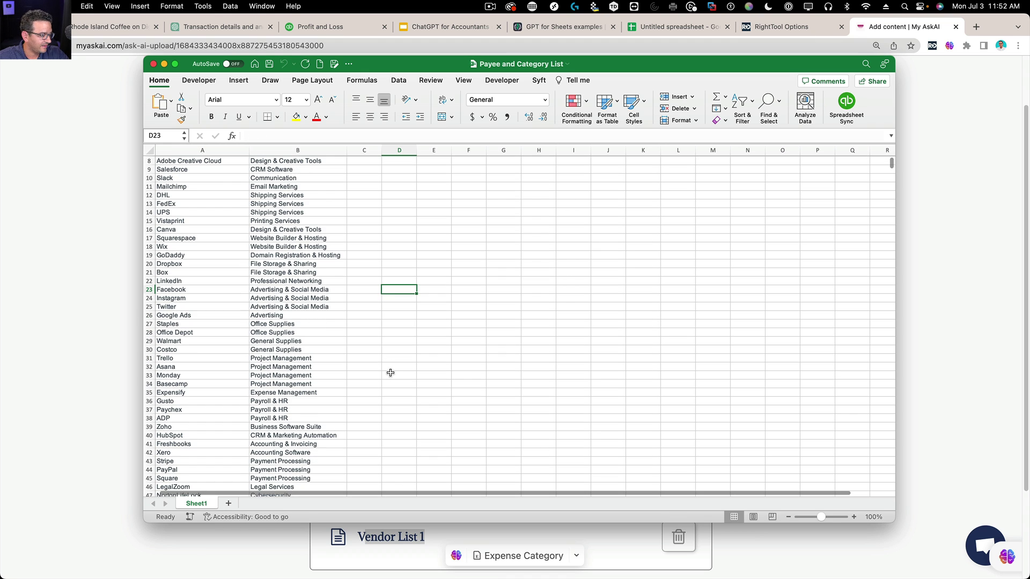
{"action": "scroll", "coordinate": [390, 365], "scroll_direction": "down", "scroll_amount": 10}
{"action": "scroll", "coordinate": [305, 331], "scroll_direction": "down", "scroll_amount": 3}
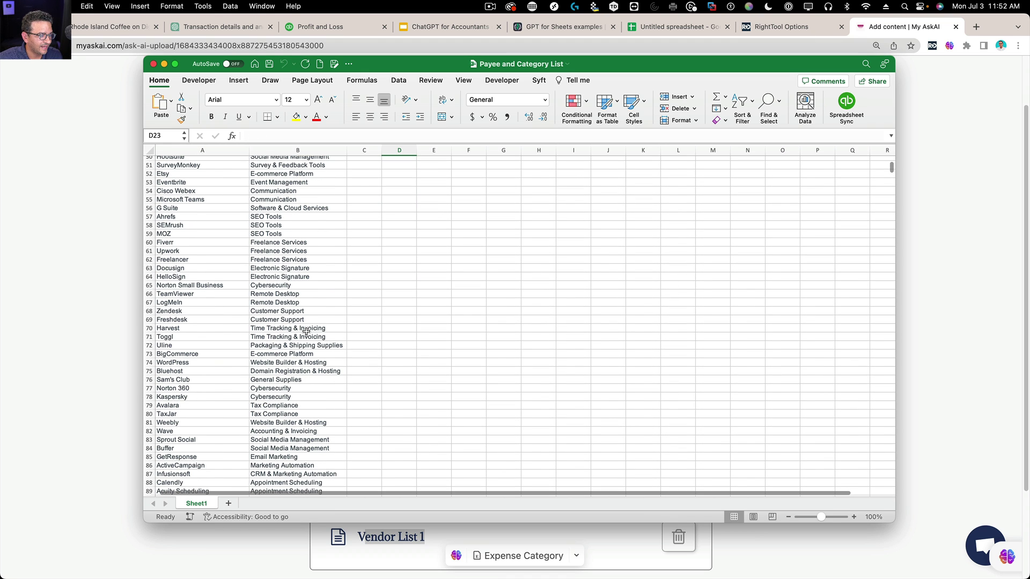
{"action": "left_click_drag", "start_coordinate": [407, 64], "coordinate": [478, 73]}
{"action": "left_click", "coordinate": [224, 73]}
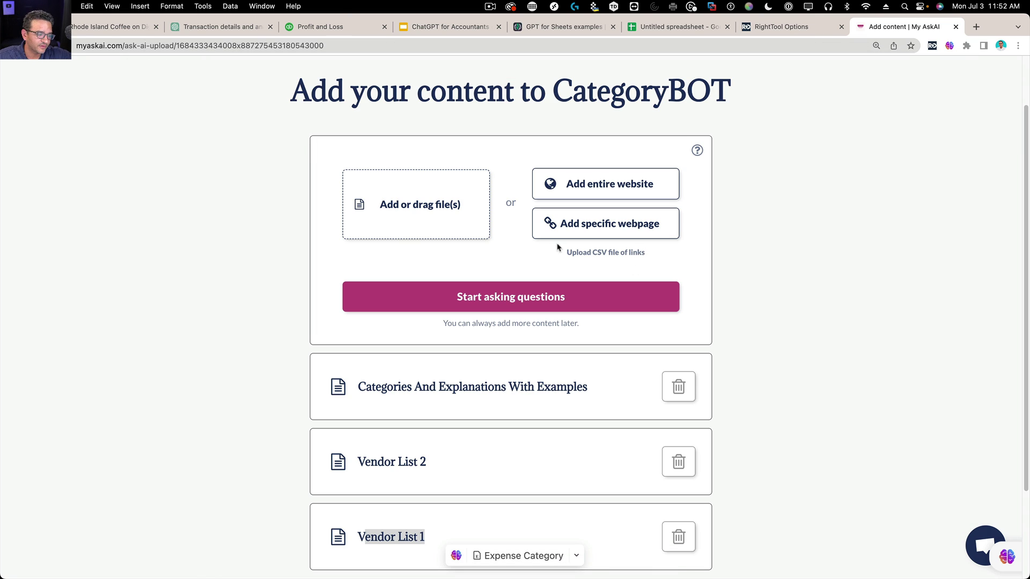
Step: Return from the content page to CategoryBOT's question page in My AskAI and look over the chat
{"action": "left_click", "coordinate": [742, 117]}
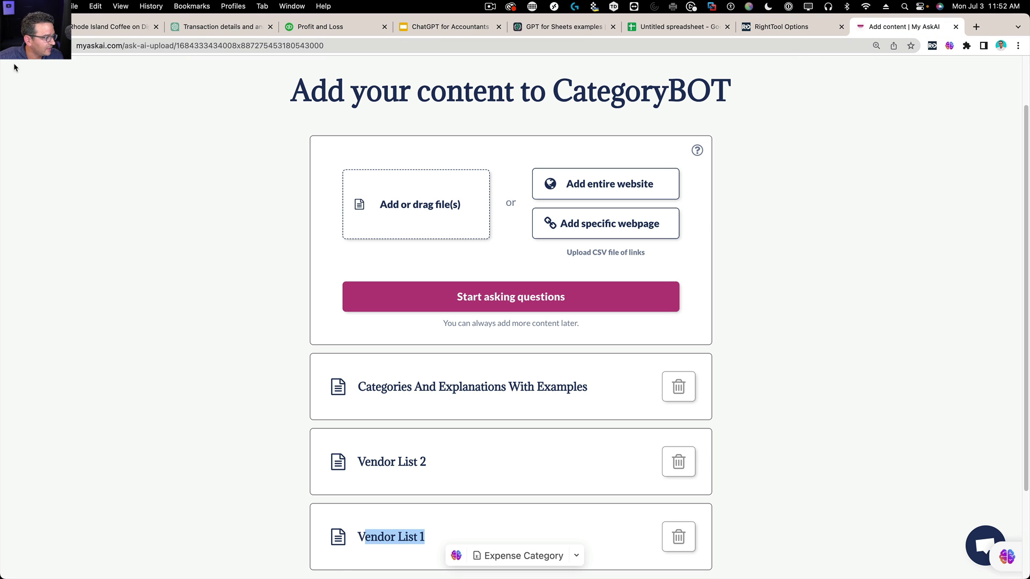
{"action": "left_click", "coordinate": [601, 298]}
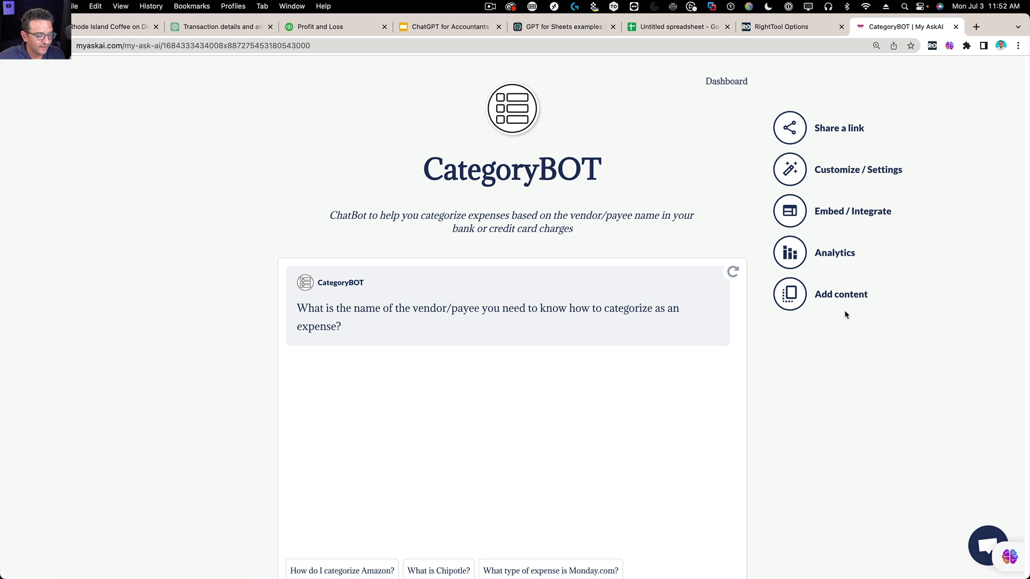
{"action": "scroll", "coordinate": [735, 365], "scroll_direction": "down", "scroll_amount": 3}
{"action": "scroll", "coordinate": [770, 364], "scroll_direction": "up", "scroll_amount": 3}
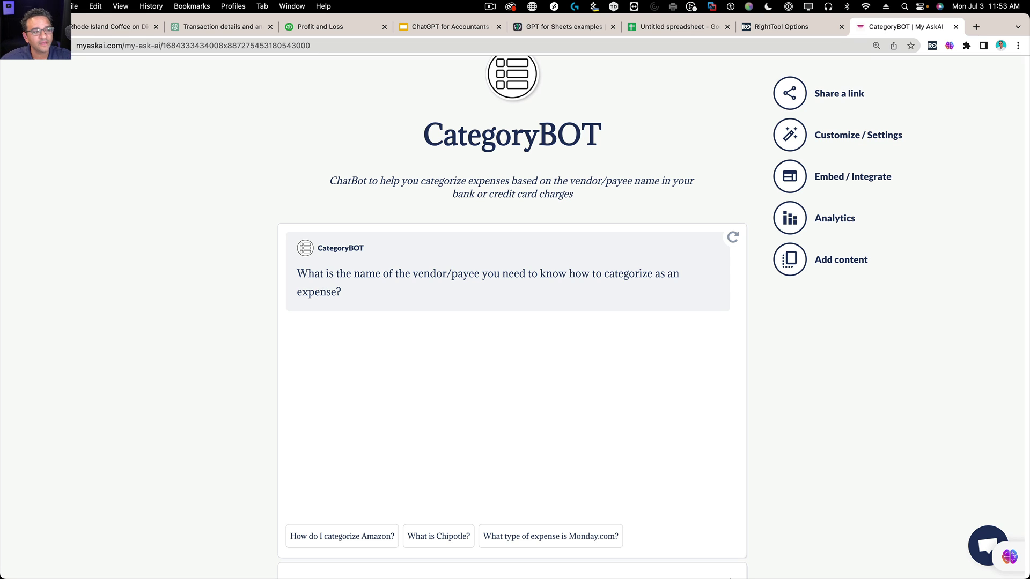
Step: Present the ChatGPT for Accountants slides from the custom ChatBot slide and advance to the Build Your Own chatBot demo slide
{"action": "left_click", "coordinate": [443, 33]}
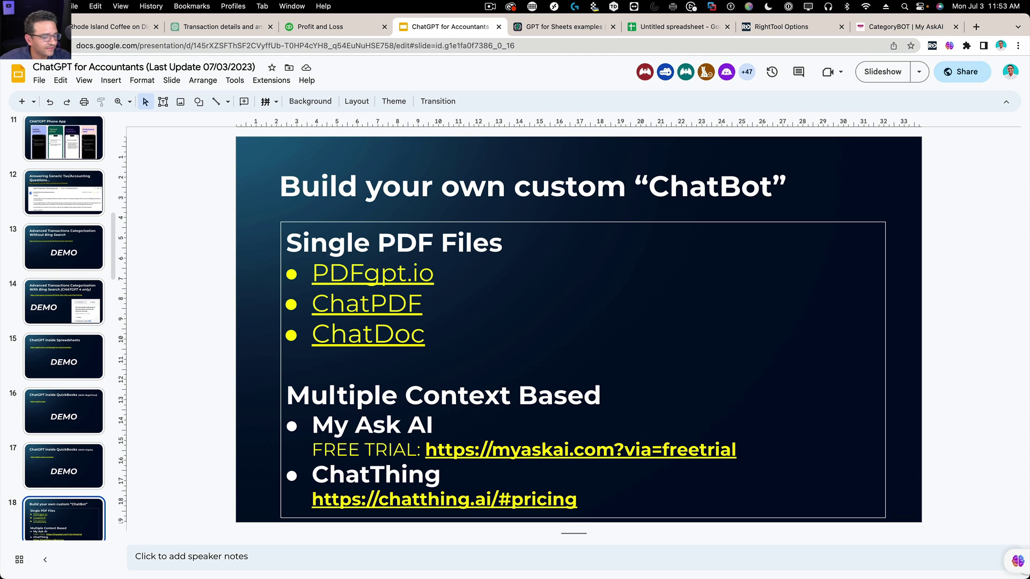
{"action": "left_click", "coordinate": [861, 75]}
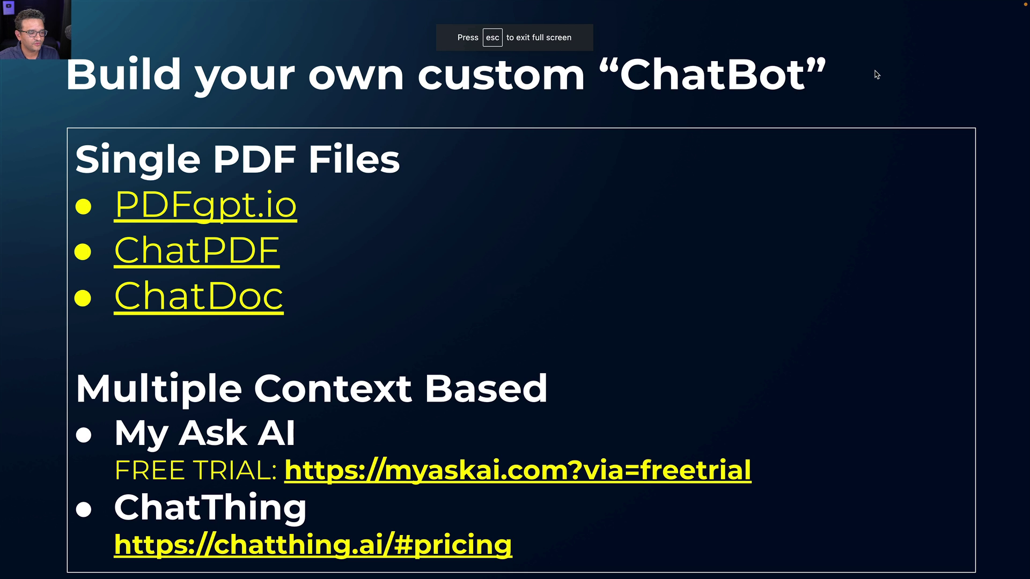
{"action": "left_click", "coordinate": [874, 74]}
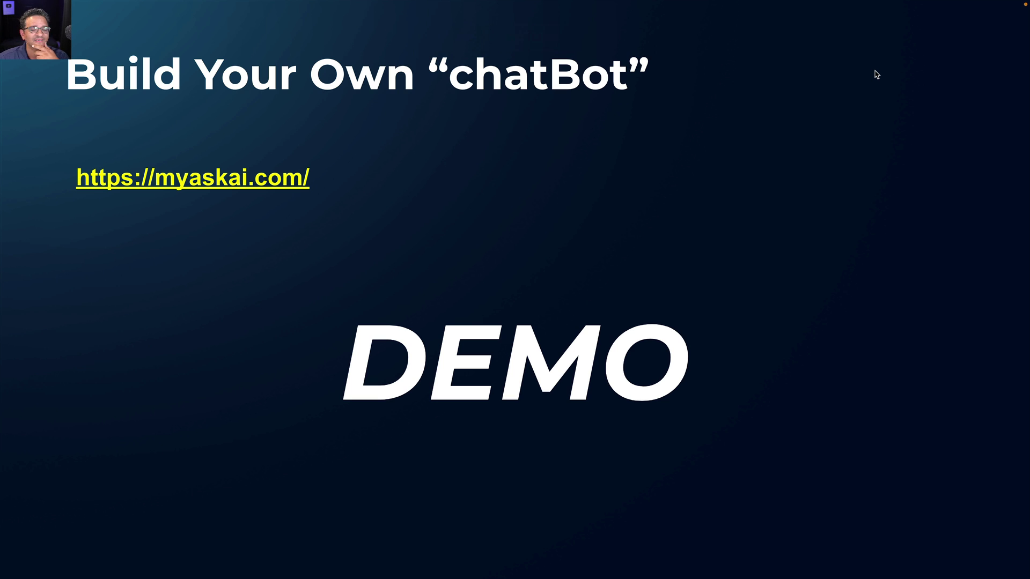
Step: Advance to the Sider Chrome Extension slide, view its linked chatgpt-sidebar.com site, and close the site
{"action": "left_click", "coordinate": [274, 167]}
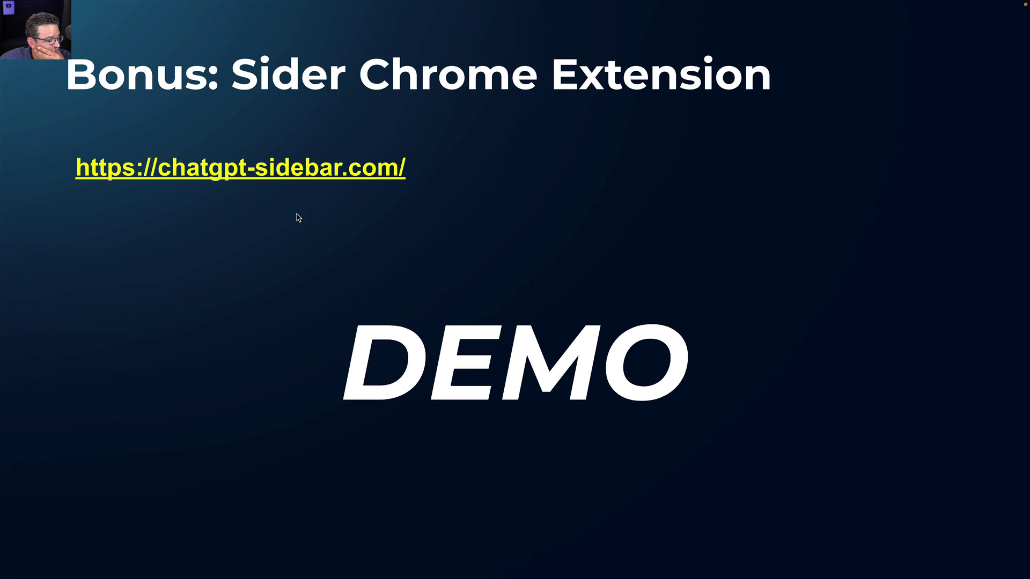
{"action": "left_click", "coordinate": [189, 177]}
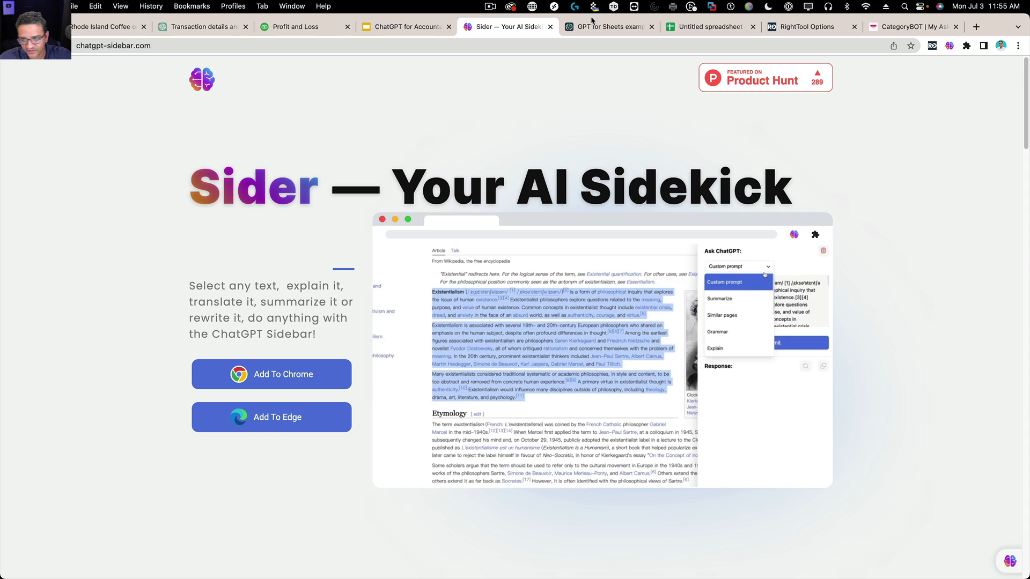
{"action": "left_click", "coordinate": [550, 26]}
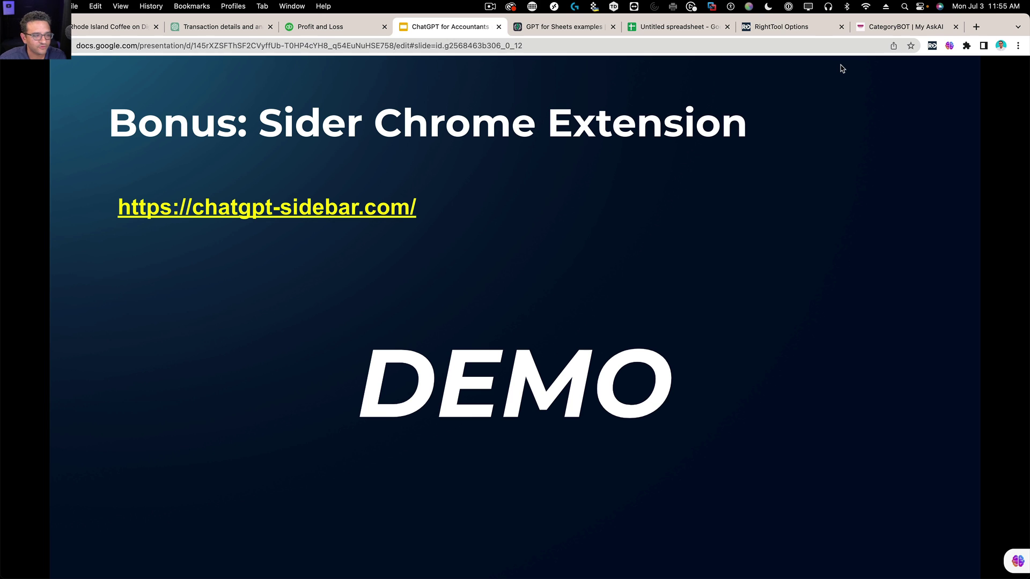
Step: From the QuickBooks Profit and Loss page, turn off the RightTool for QuickBooks Online extension in Chrome's extension management and close its page
{"action": "left_click", "coordinate": [359, 30]}
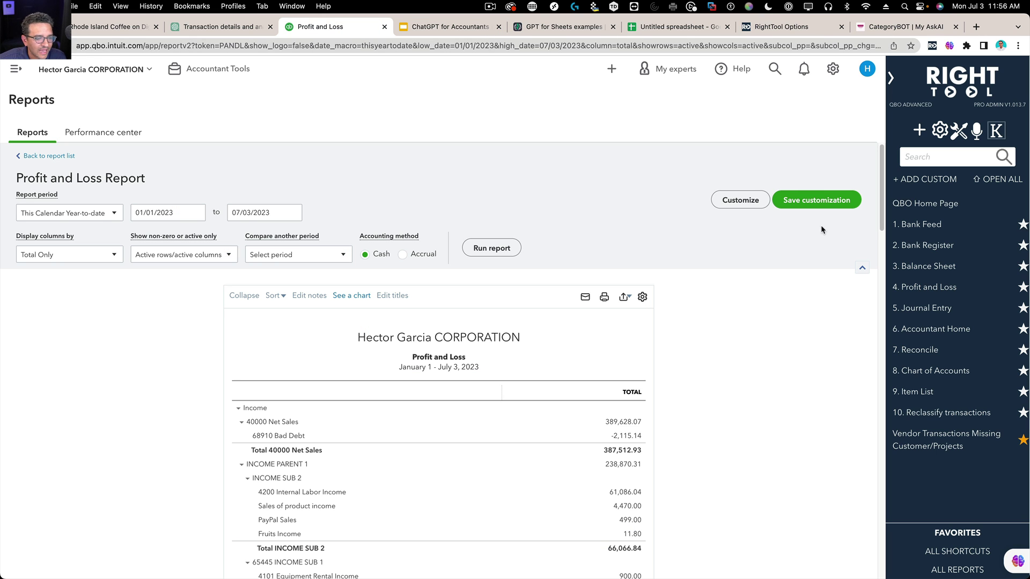
{"action": "left_click", "coordinate": [891, 79]}
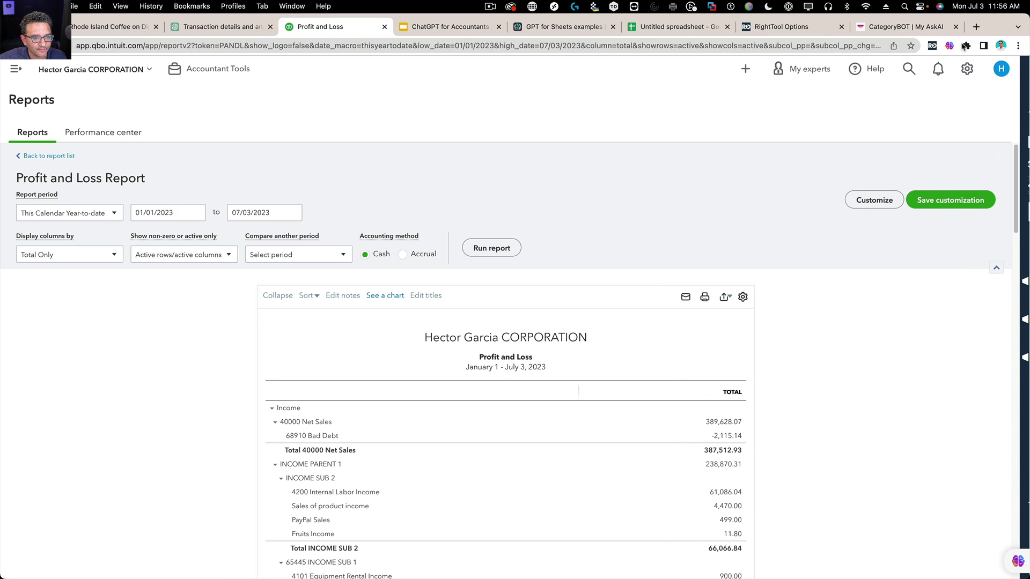
{"action": "left_click", "coordinate": [932, 45]}
{"action": "left_click", "coordinate": [882, 209]}
{"action": "right_click", "coordinate": [933, 46]}
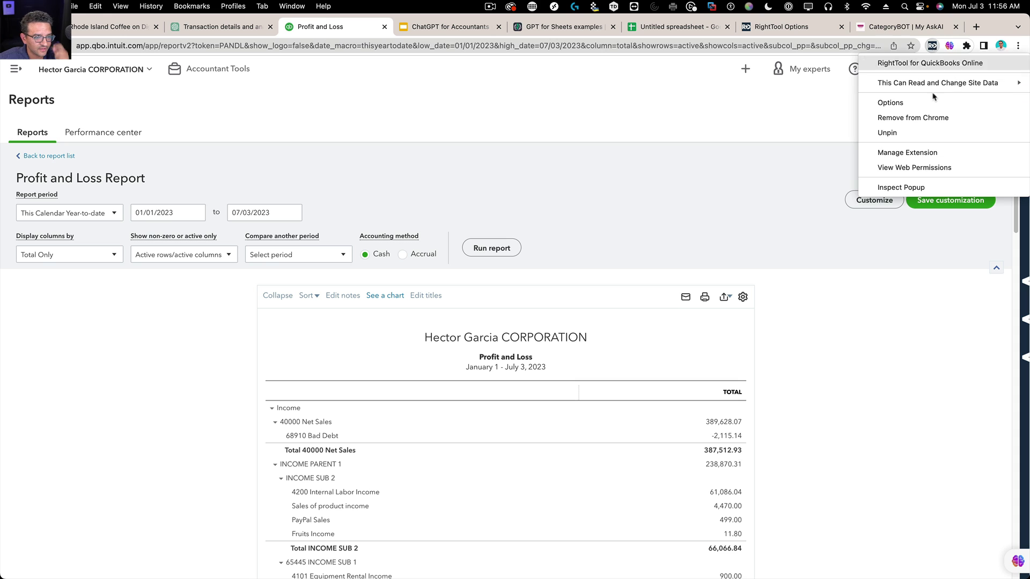
{"action": "left_click", "coordinate": [922, 156]}
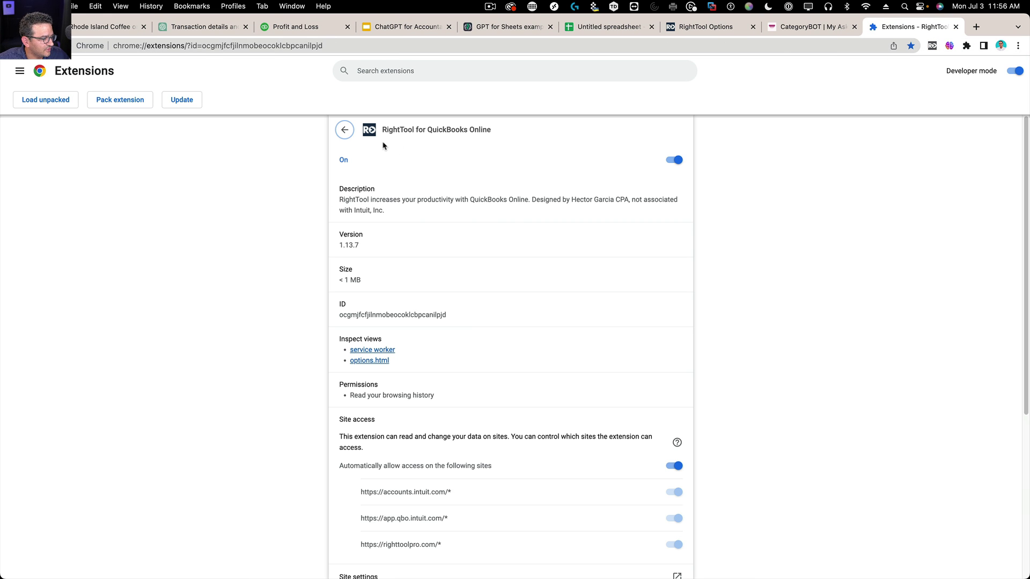
{"action": "left_click", "coordinate": [676, 159]}
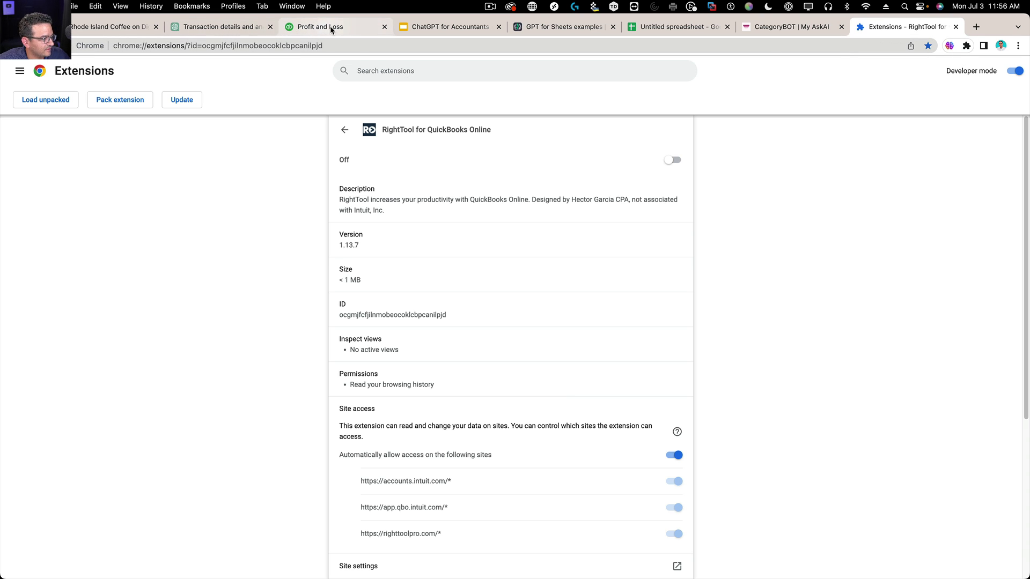
{"action": "left_click", "coordinate": [955, 27]}
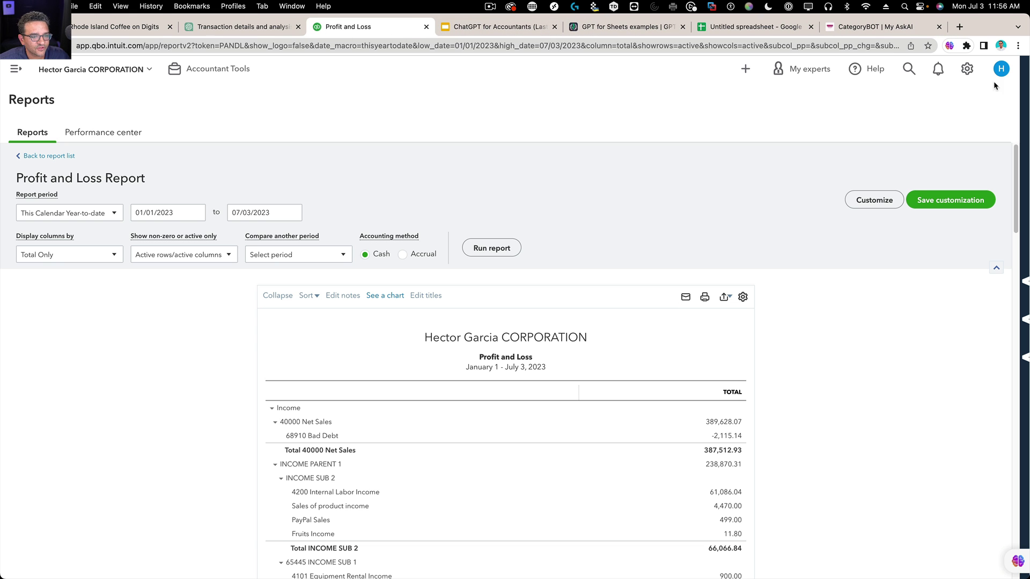
{"action": "right_click", "coordinate": [949, 47]}
{"action": "left_click", "coordinate": [662, 115]}
{"action": "scroll", "coordinate": [517, 147], "scroll_direction": "down", "scroll_amount": 4}
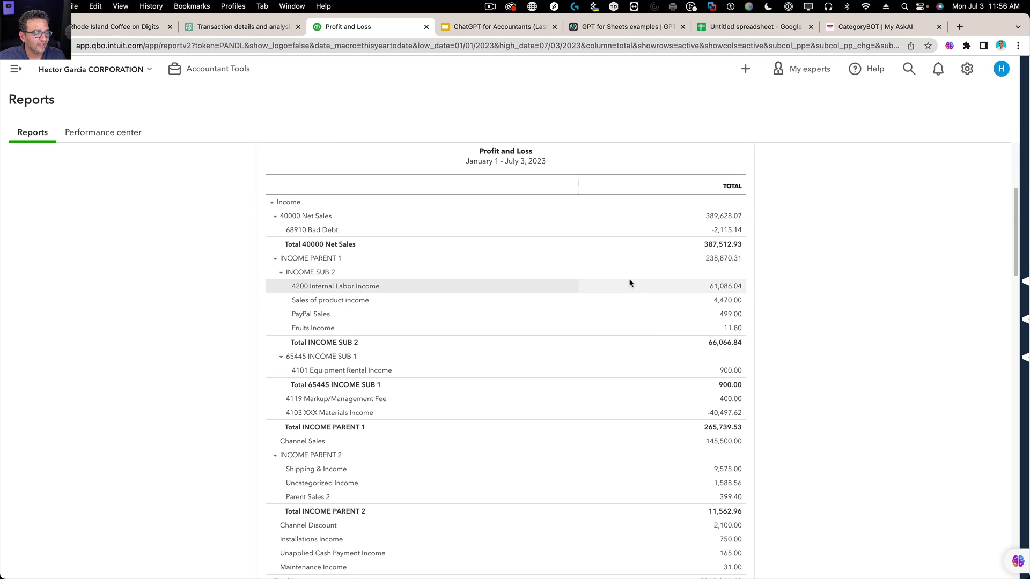
{"action": "scroll", "coordinate": [630, 279], "scroll_direction": "up", "scroll_amount": 4}
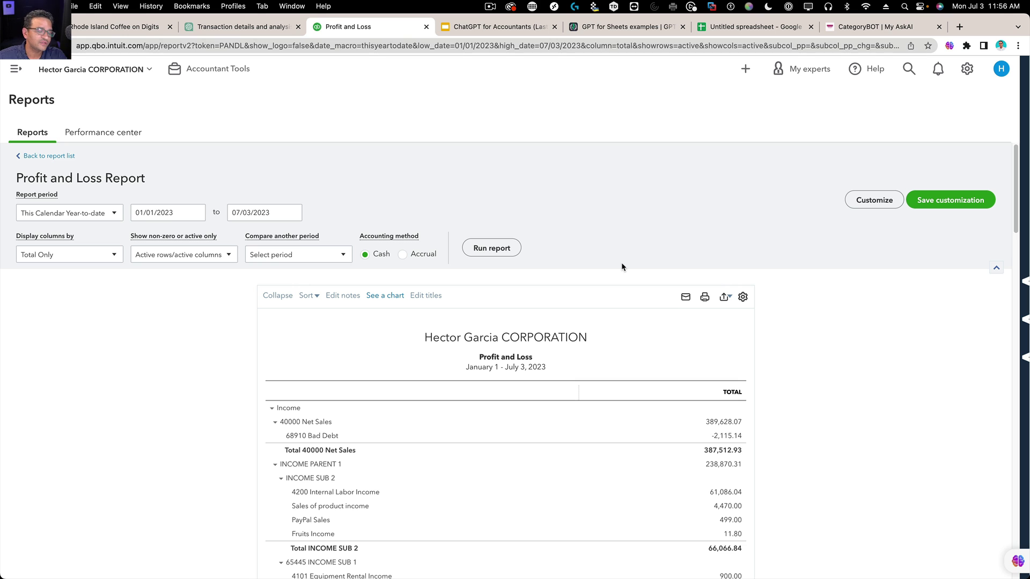
Step: Open the Banking transactions awaiting review in QuickBooks and expand the 04/20/2023 Tom Thumb transaction
{"action": "left_click", "coordinate": [16, 68]}
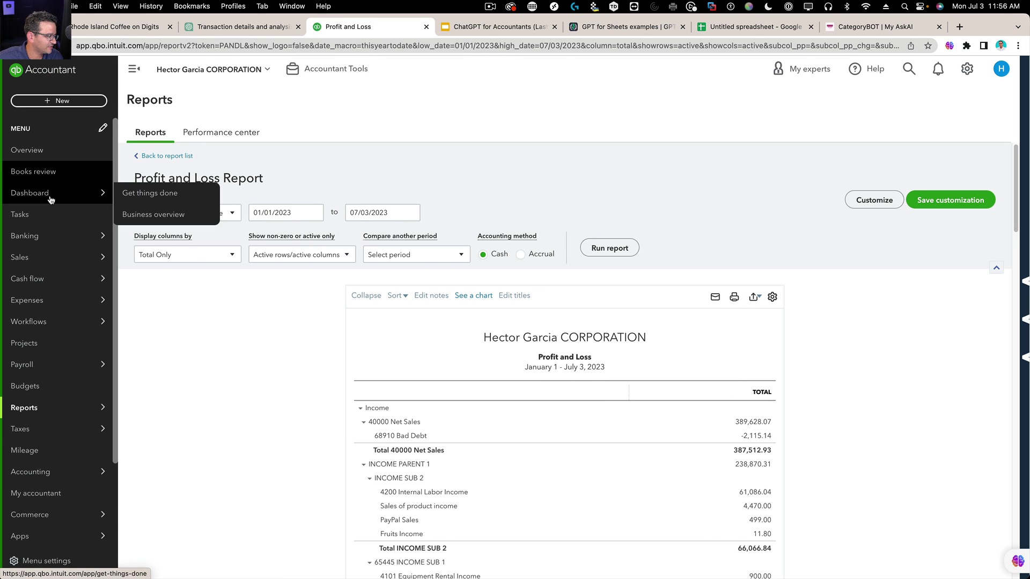
{"action": "mouse_move", "coordinate": [96, 236]}
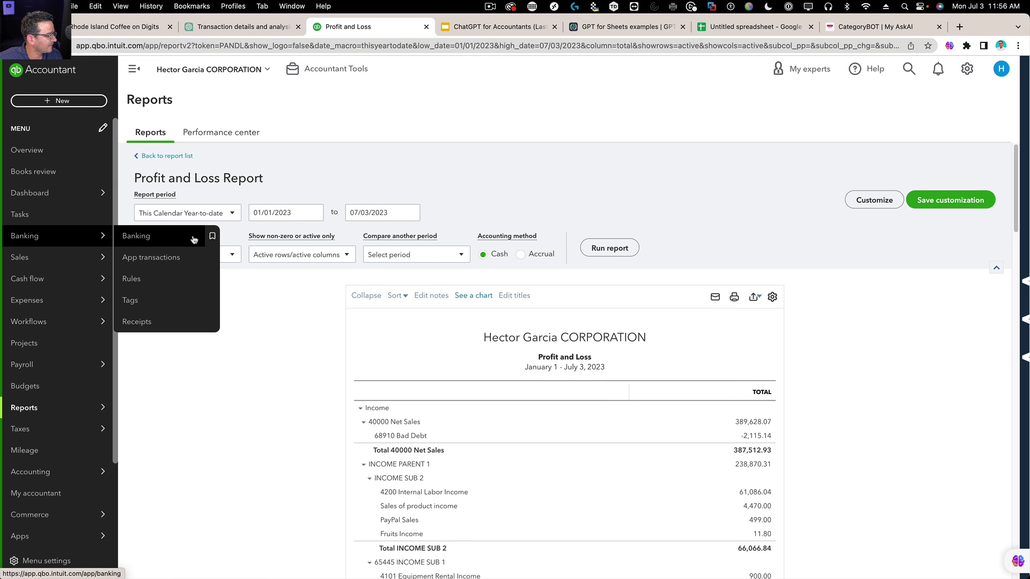
{"action": "left_click", "coordinate": [159, 241]}
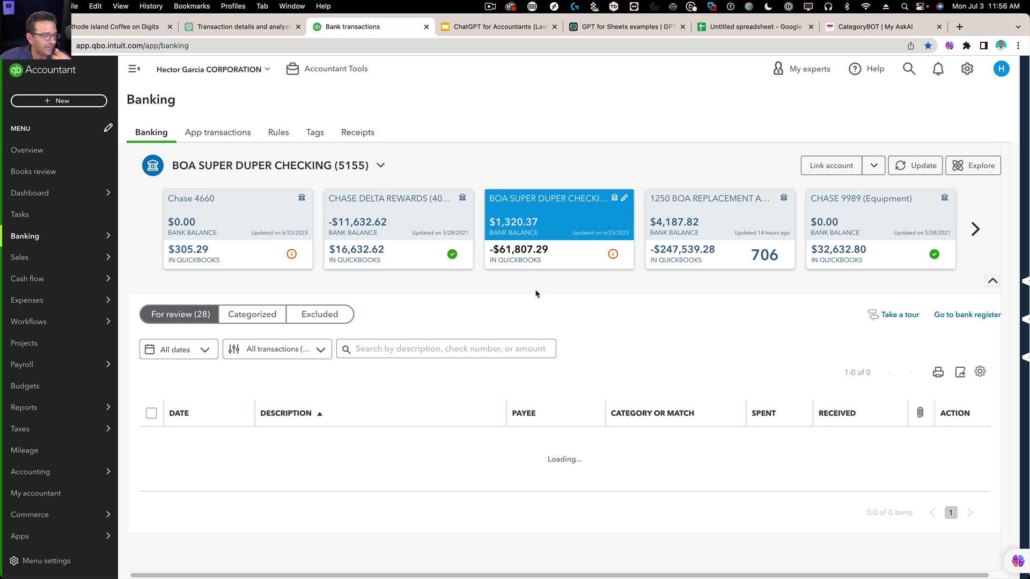
{"action": "scroll", "coordinate": [613, 301], "scroll_direction": "down", "scroll_amount": 5}
{"action": "scroll", "coordinate": [494, 391], "scroll_direction": "down", "scroll_amount": 10}
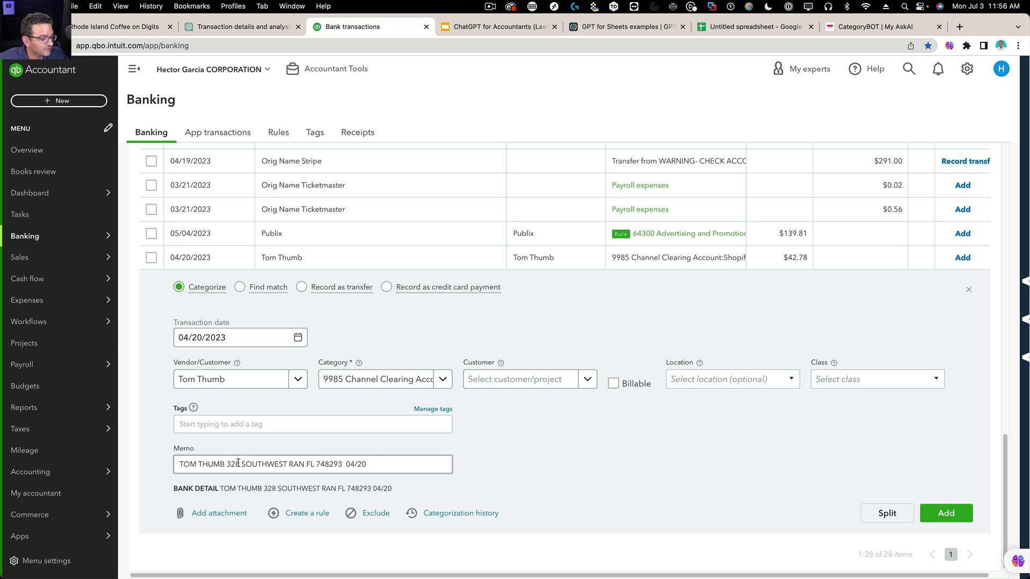
Step: Run Sider's Expense Category lookup on the words TOM THUMB in the transaction's memo
{"action": "left_click_drag", "start_coordinate": [226, 465], "coordinate": [180, 465]}
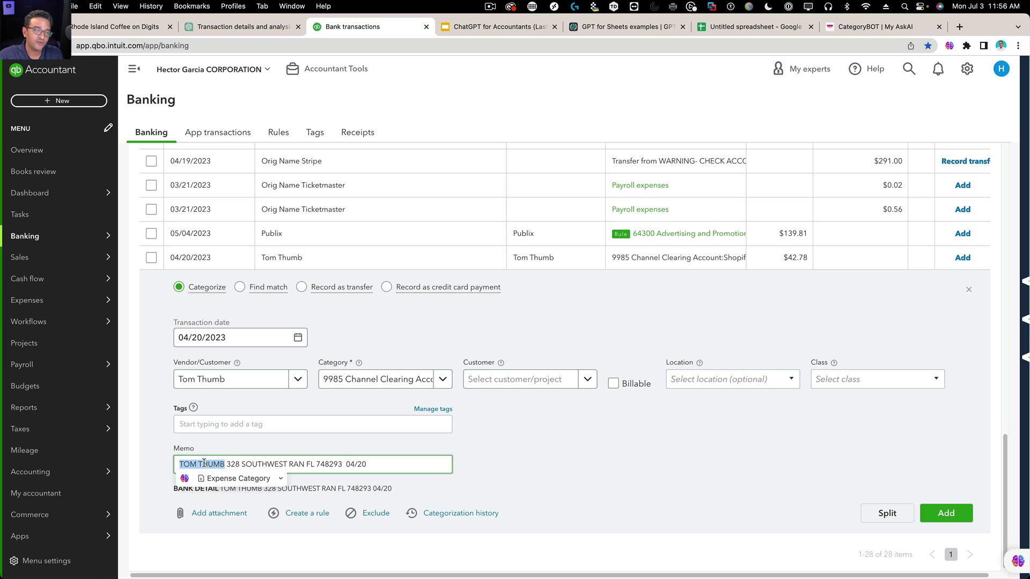
{"action": "left_click", "coordinate": [281, 479]}
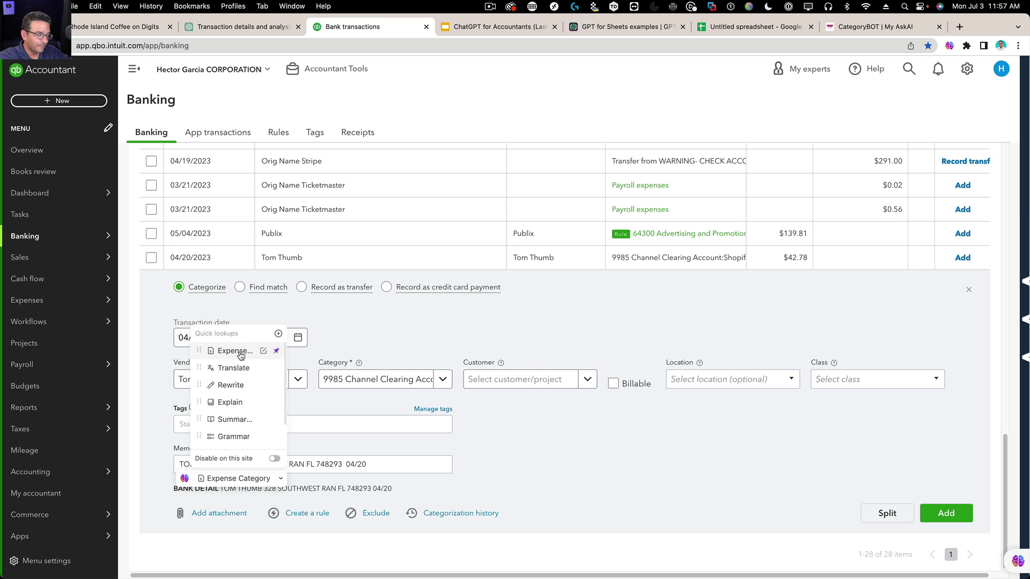
{"action": "left_click", "coordinate": [225, 465]}
{"action": "left_click_drag", "start_coordinate": [225, 464], "coordinate": [180, 463]}
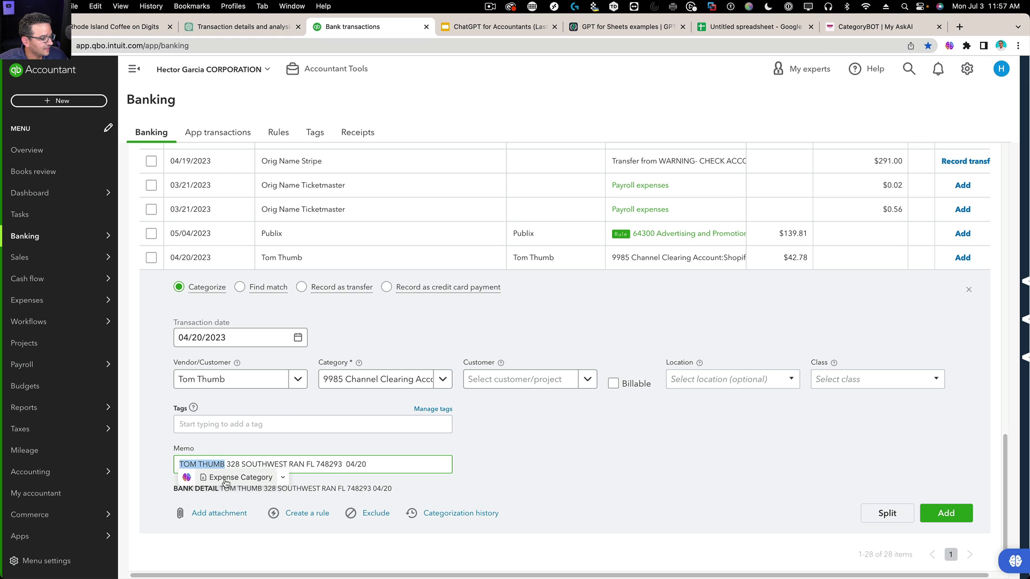
{"action": "left_click", "coordinate": [230, 478]}
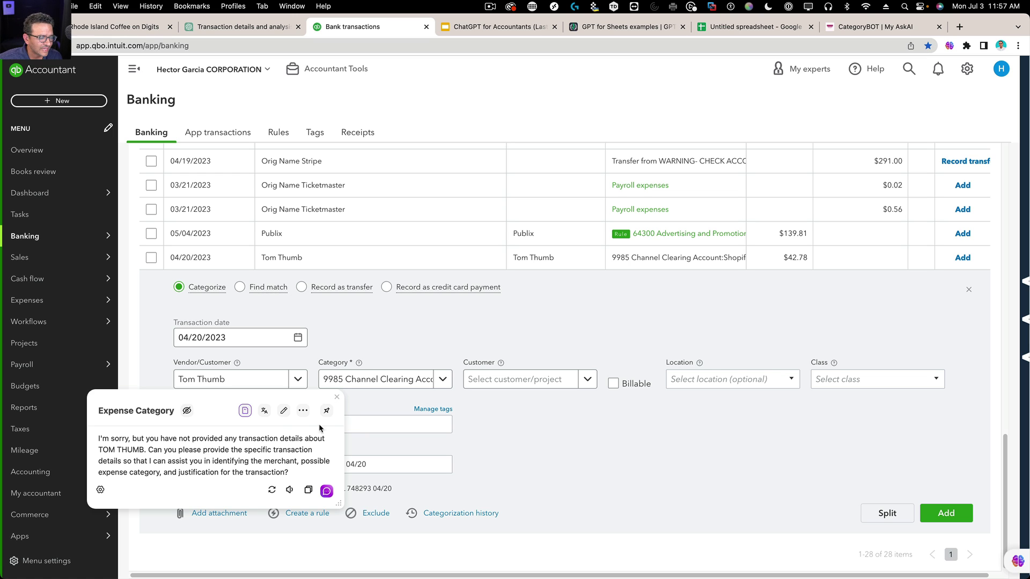
Step: Run the Expense Category lookup on the full Tom Thumb memo text, enlarge the answer to read it, and close it
{"action": "left_click", "coordinate": [337, 397]}
{"action": "left_click_drag", "start_coordinate": [368, 464], "coordinate": [156, 460]}
{"action": "left_click", "coordinate": [208, 472]}
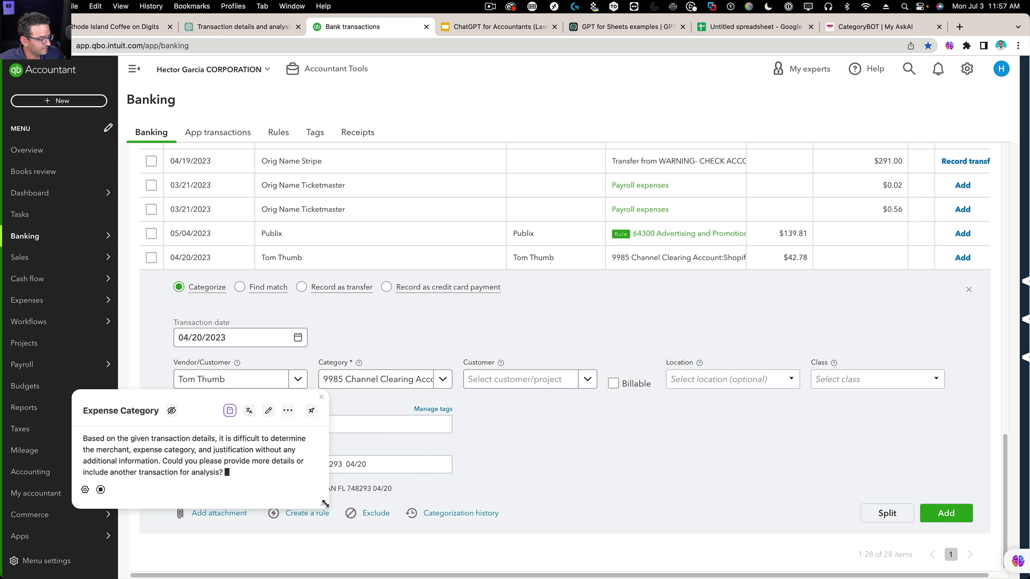
{"action": "left_click_drag", "start_coordinate": [325, 504], "coordinate": [462, 547]}
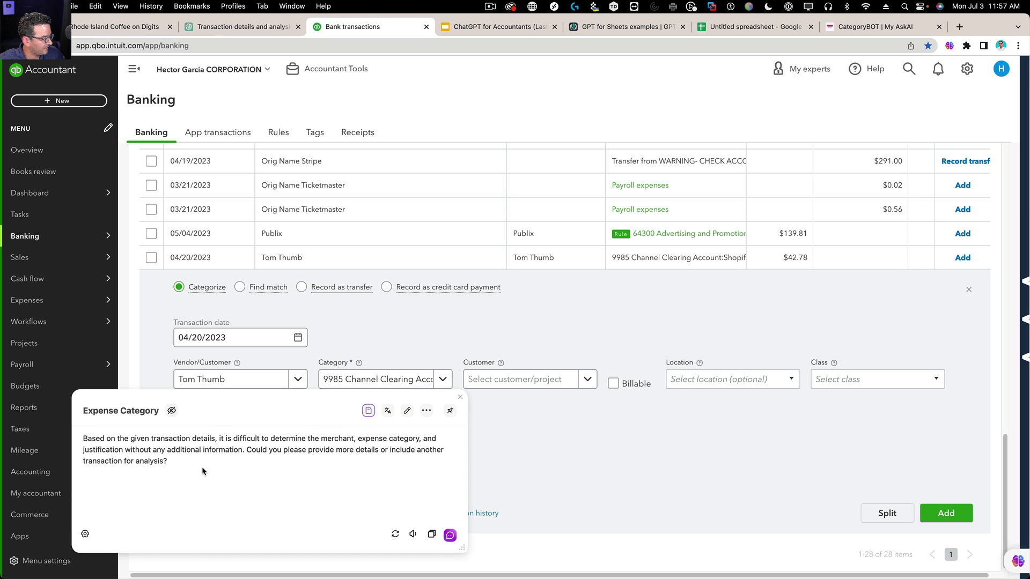
{"action": "left_click", "coordinate": [460, 397]}
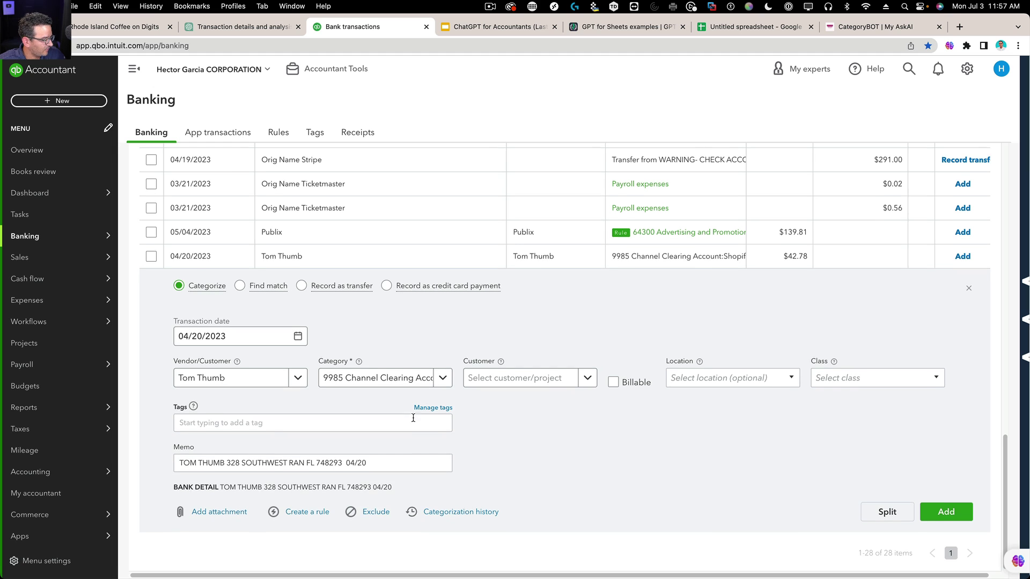
Step: Expand the 05/04/2023 Publix transaction and run the Expense Category lookup on "PUBLIX SUPER MAR 4567 WESTON FL" in its memo
{"action": "left_click", "coordinate": [298, 256]}
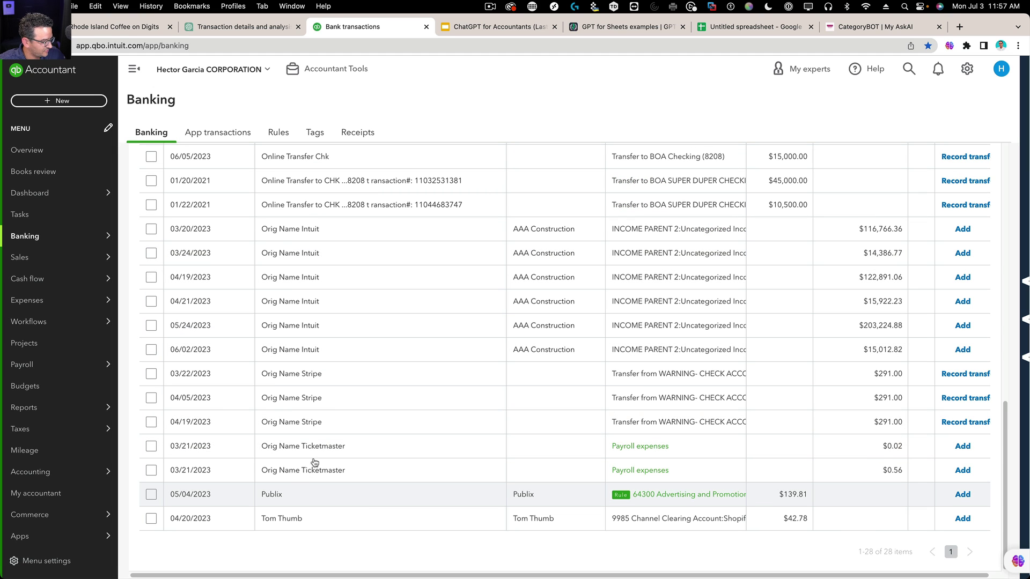
{"action": "left_click", "coordinate": [298, 491]}
{"action": "left_click_drag", "start_coordinate": [184, 473], "coordinate": [315, 479]}
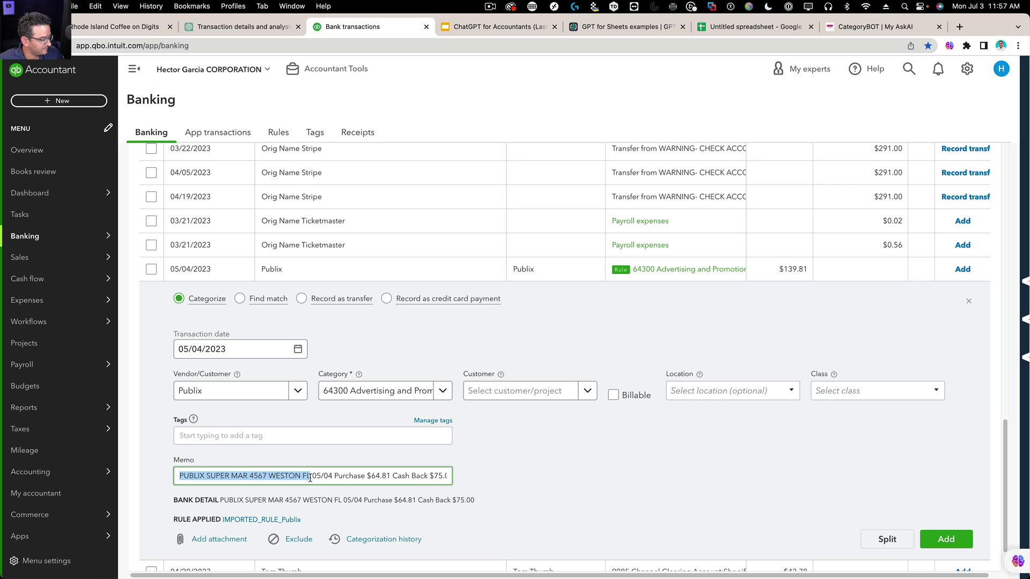
{"action": "left_click", "coordinate": [349, 490]}
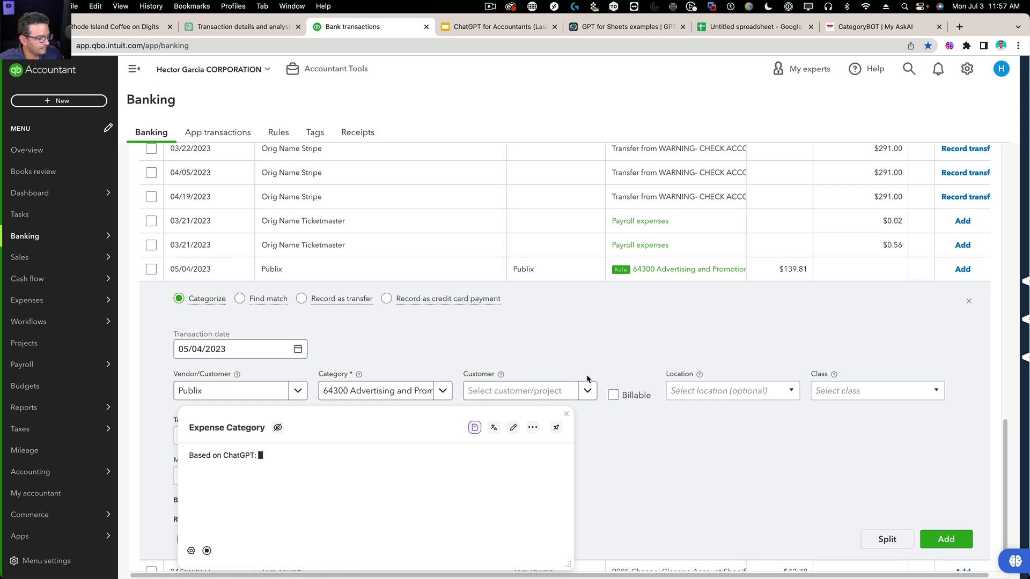
Step: Review the suggested expense category and justification in the Publix lookup answer, then dismiss it
{"action": "scroll", "coordinate": [196, 469], "scroll_direction": "down", "scroll_amount": 2}
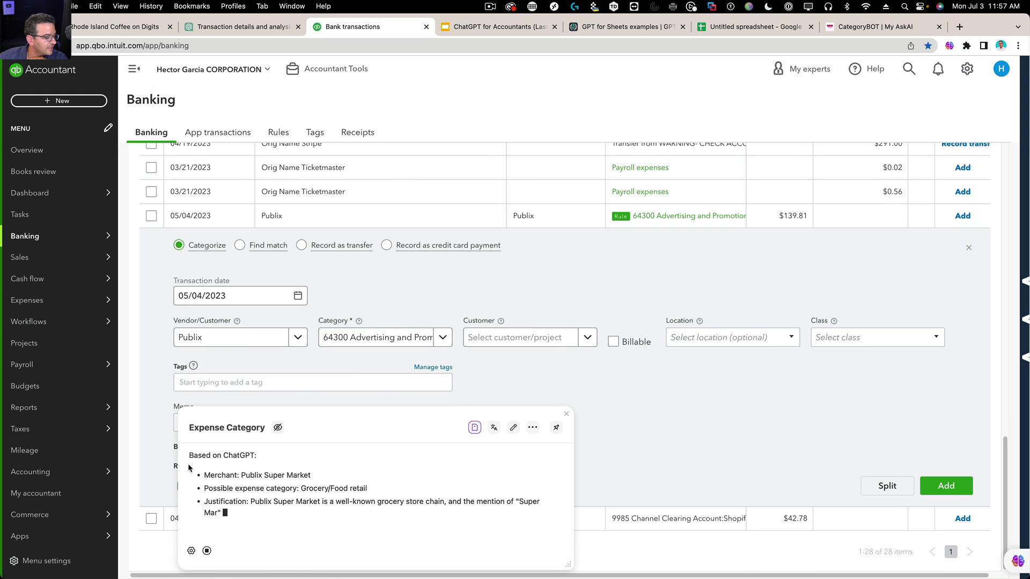
{"action": "left_click_drag", "start_coordinate": [258, 475], "coordinate": [369, 491]}
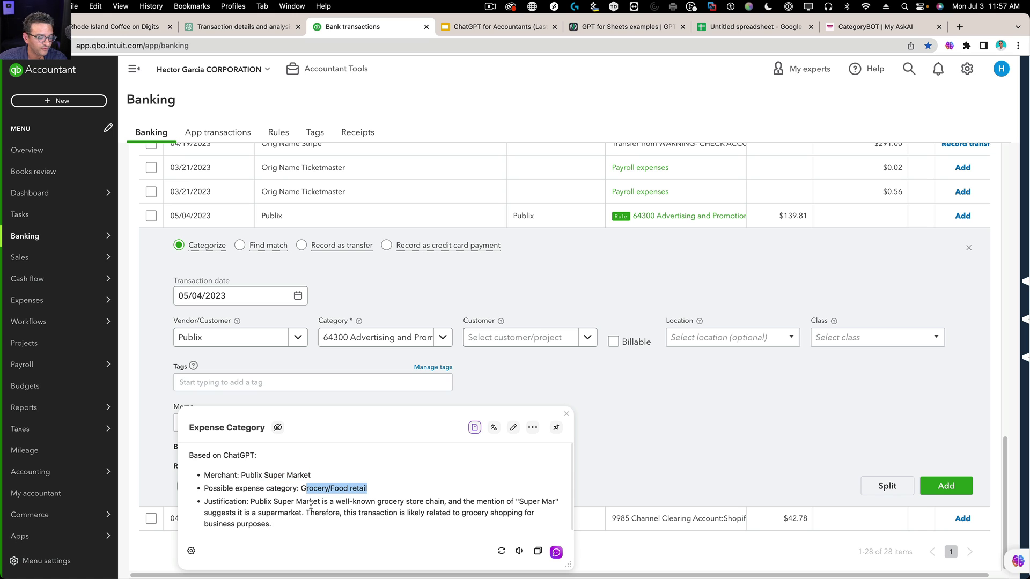
{"action": "left_click_drag", "start_coordinate": [257, 502], "coordinate": [449, 523]}
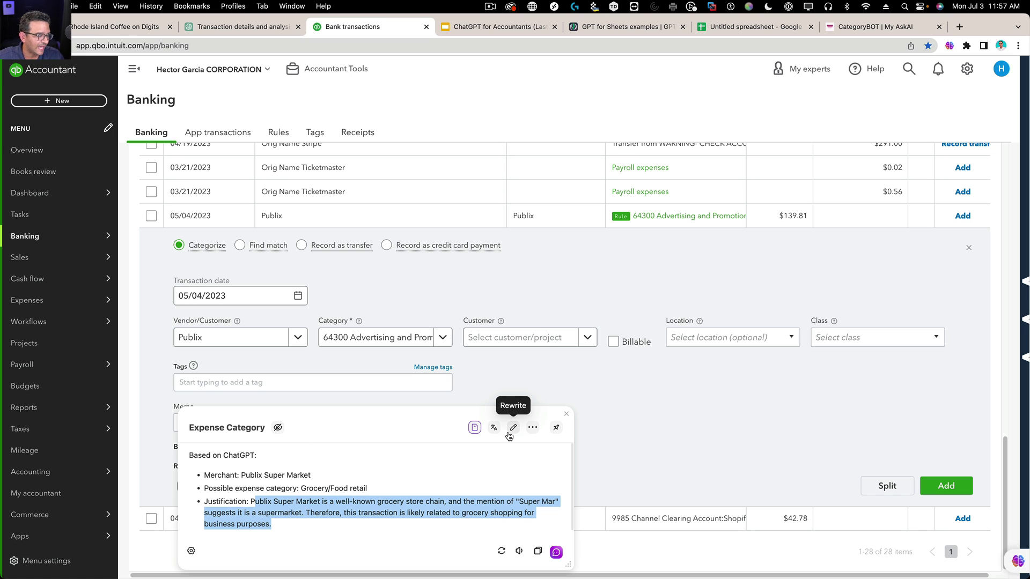
{"action": "left_click", "coordinate": [696, 430]}
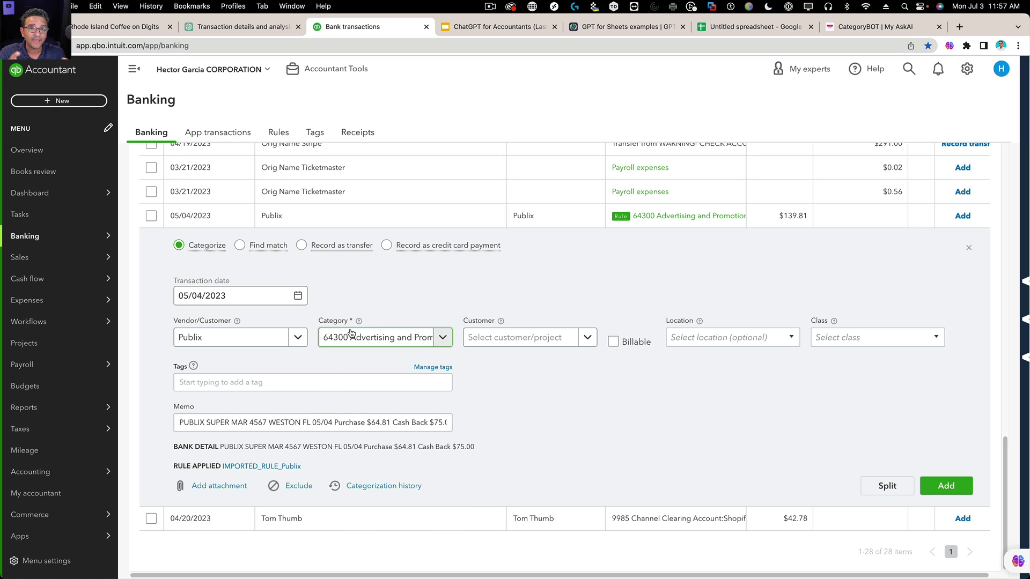
Step: Select the account name in the Publix transaction's category, view Sider's available quick lookups for it, and dismiss them
{"action": "left_click_drag", "start_coordinate": [352, 333], "coordinate": [402, 342]}
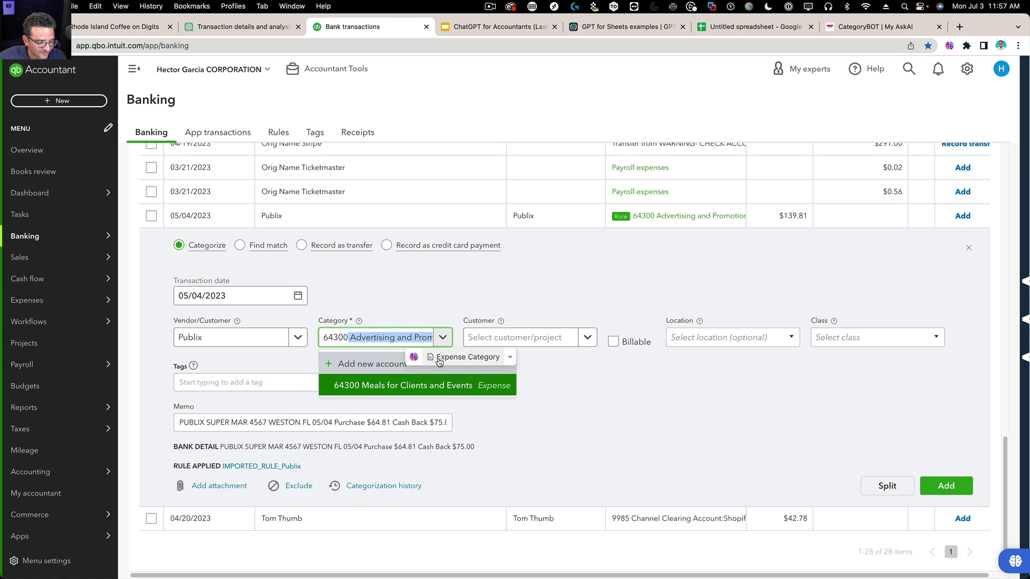
{"action": "mouse_move", "coordinate": [508, 366]}
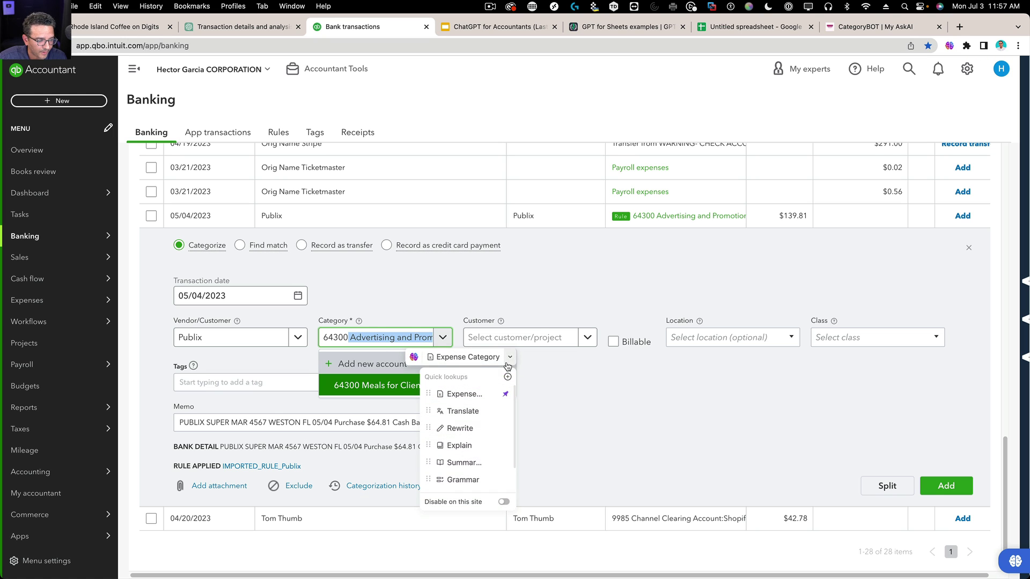
{"action": "left_click", "coordinate": [604, 450]}
Step: Return to the ChatGPT for Accountants presentation and advance past the other uses slide to the Tax Research slide
{"action": "left_click", "coordinate": [473, 27]}
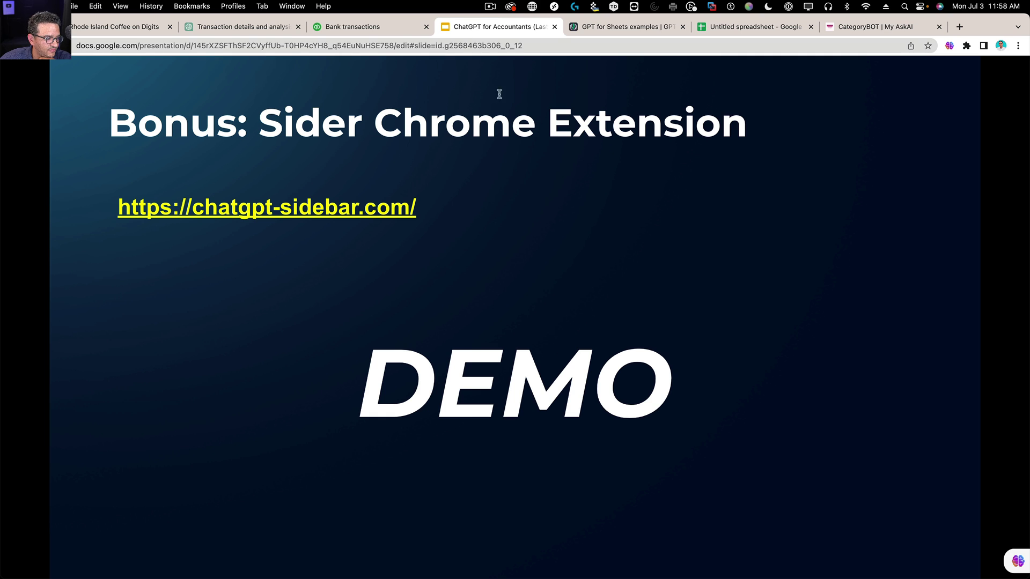
{"action": "left_click", "coordinate": [646, 220]}
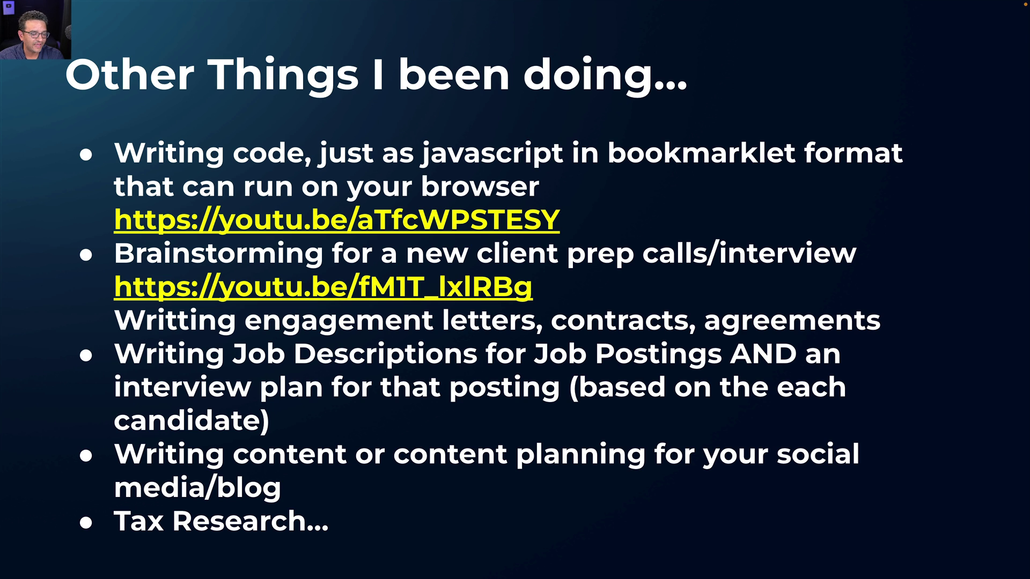
{"action": "key", "text": "Right"}
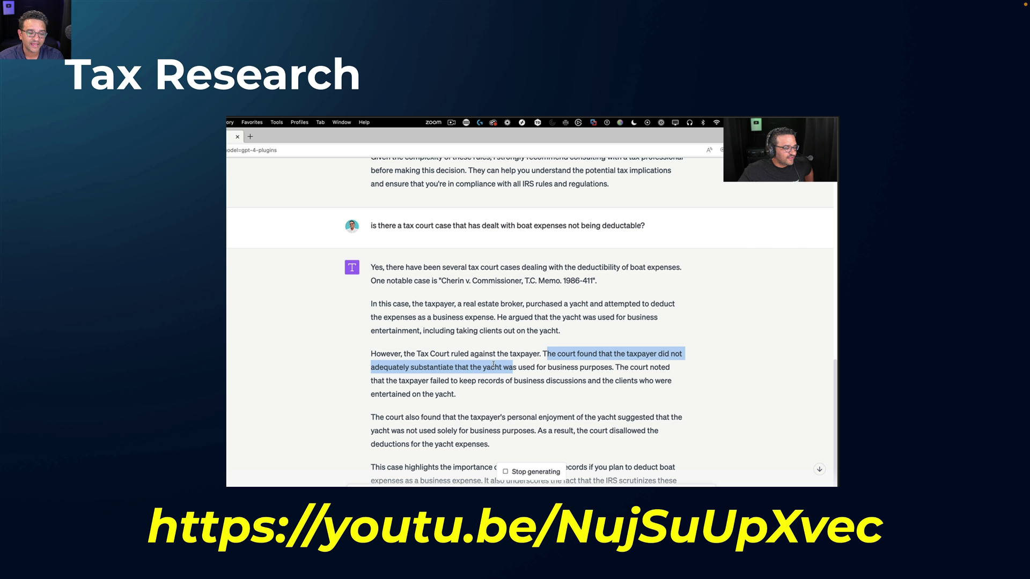